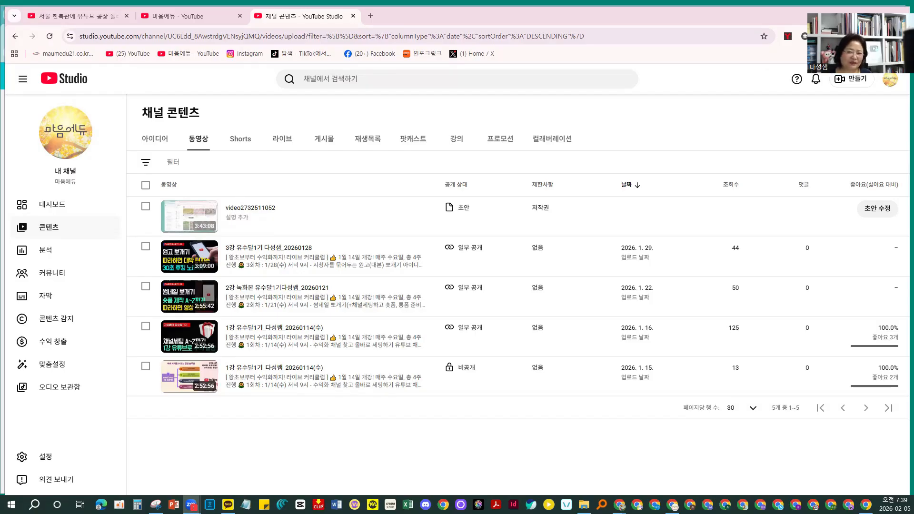
Open the YouTube home page in a new tab from the already open video page and switch to it.
left_click(43, 16)
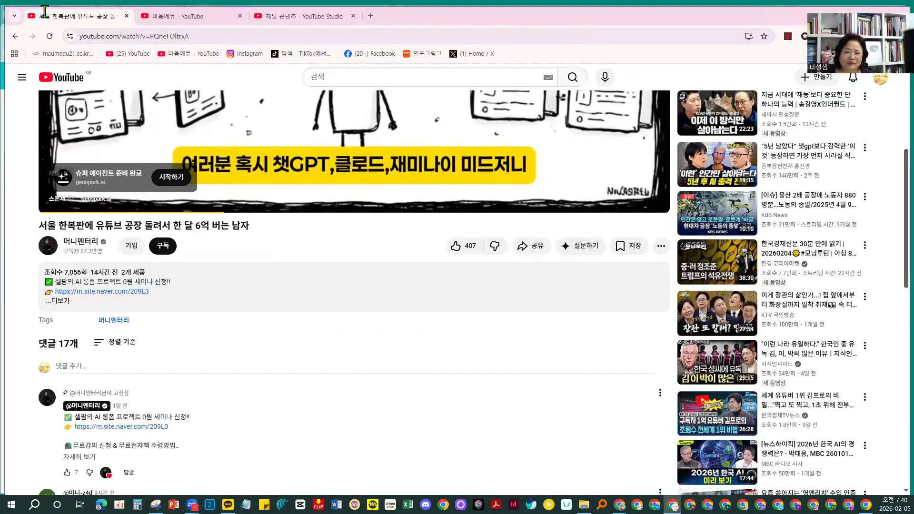
right_click(67, 78)
left_click(101, 86)
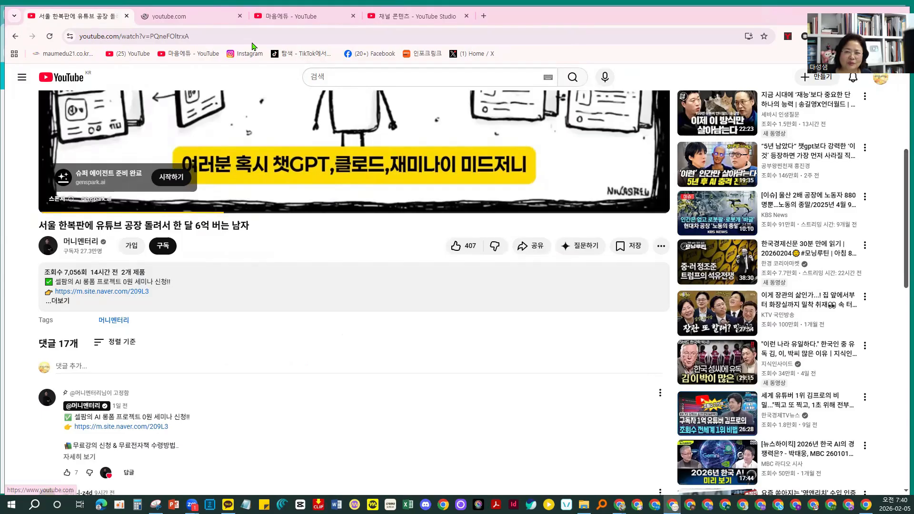
left_click(162, 16)
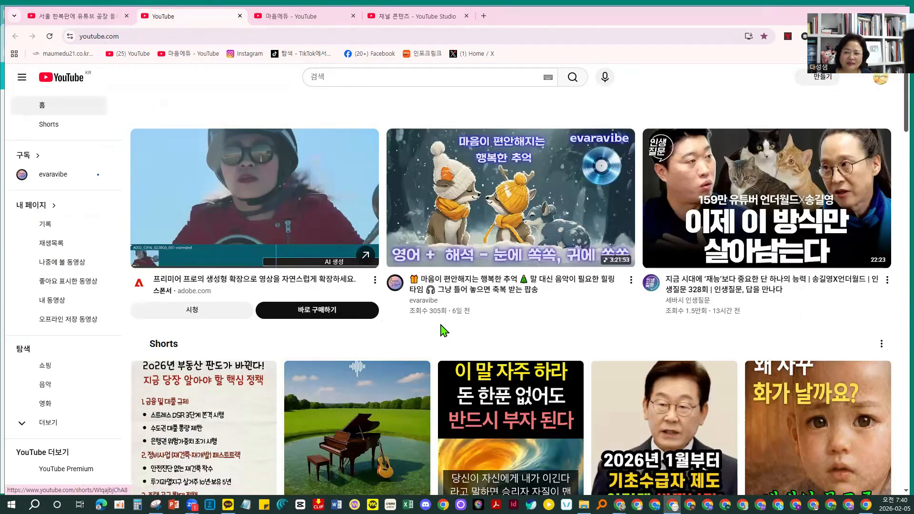
Examine the thumbnails, titles and view counts of the recommended videos down the YouTube home feed.
scroll(441, 332, "down", 2)
scroll(441, 332, "down", 5)
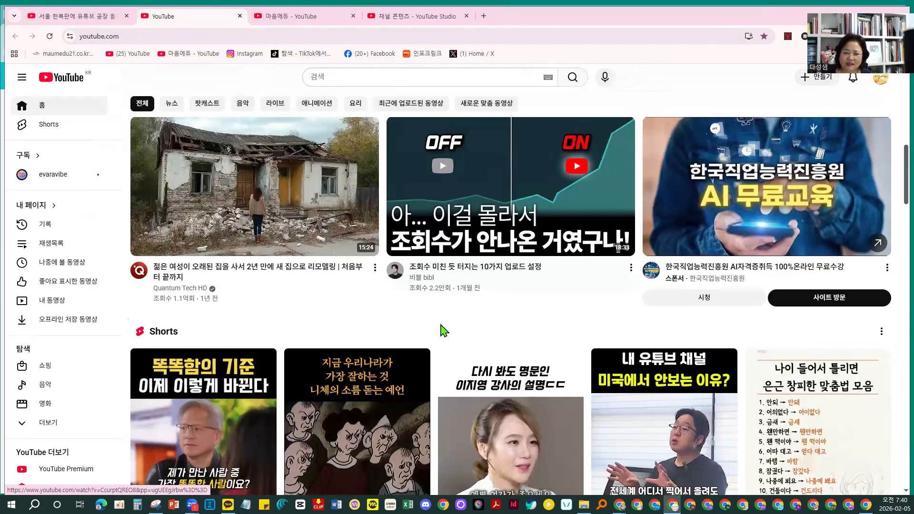
scroll(441, 332, "down", 8)
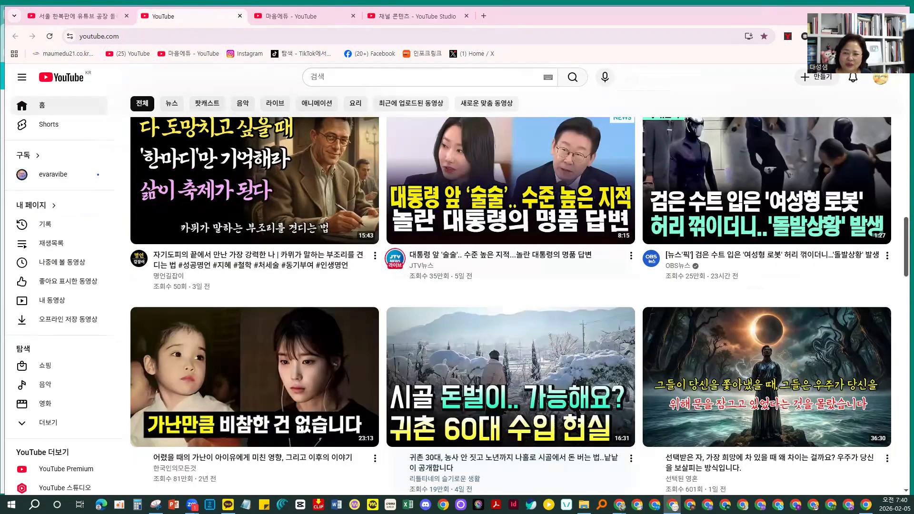
scroll(253, 419, "down", 4)
scroll(253, 420, "down", 6)
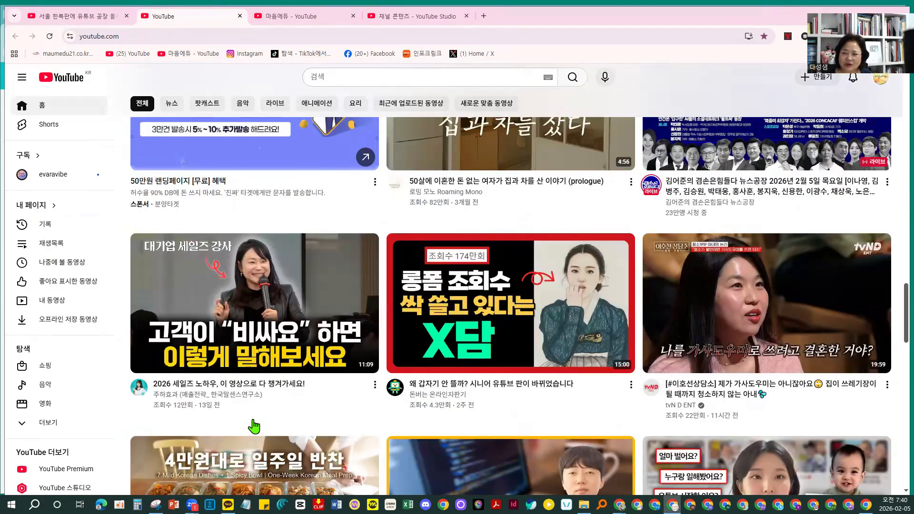
scroll(254, 426, "down", 7)
scroll(254, 427, "down", 3)
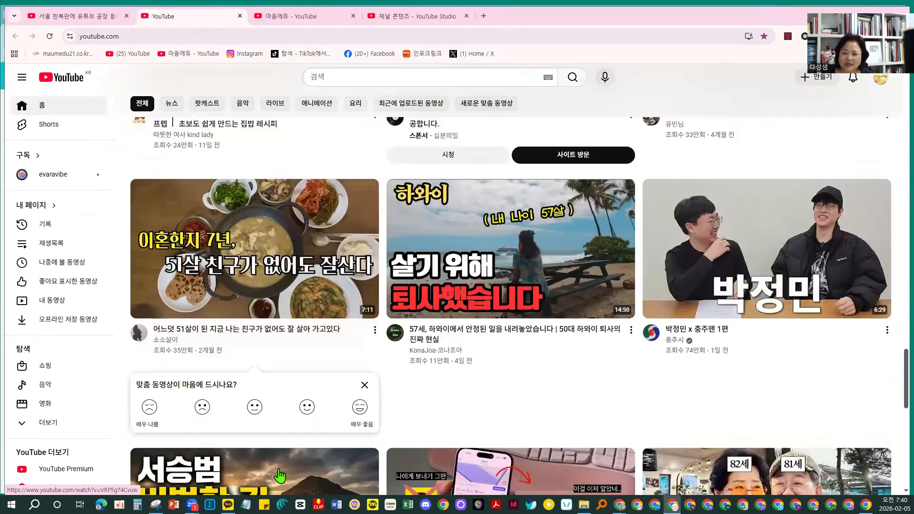
scroll(251, 476, "down", 1)
scroll(369, 433, "down", 5)
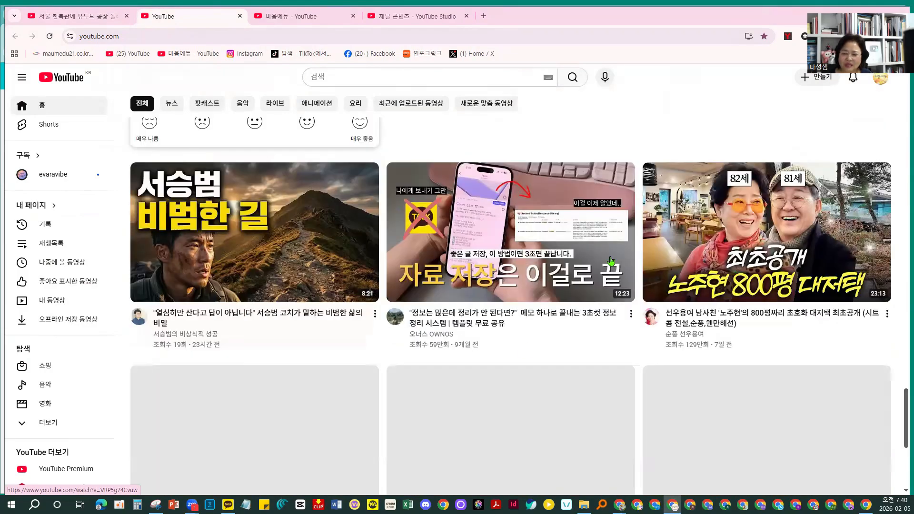
scroll(390, 409, "up", 2)
scroll(389, 410, "down", 4)
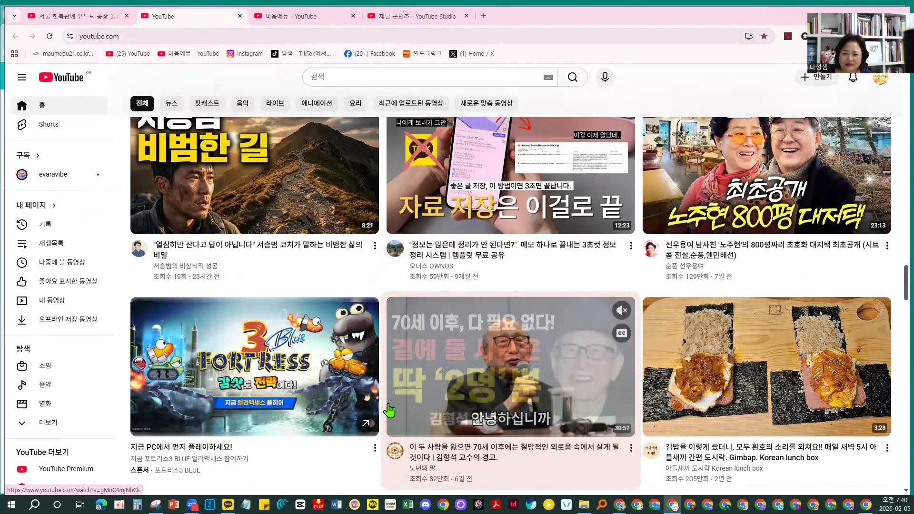
scroll(389, 410, "down", 4)
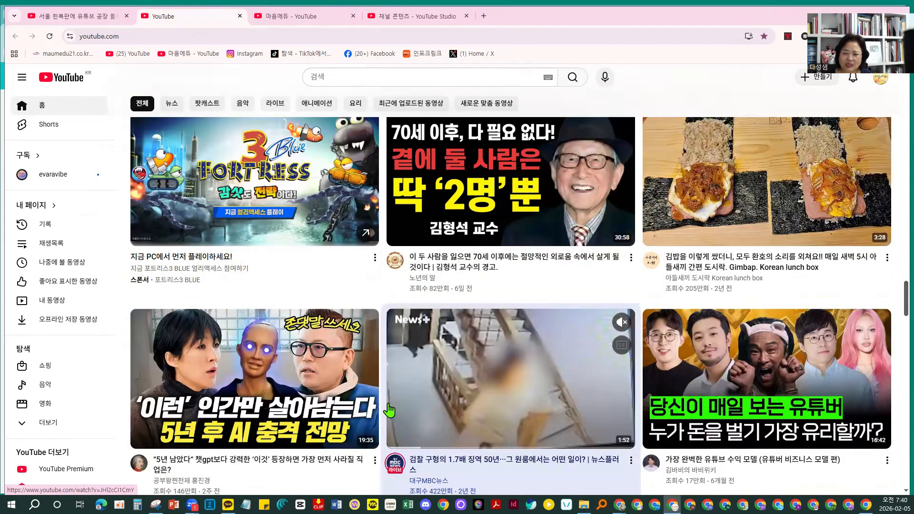
scroll(389, 410, "down", 8)
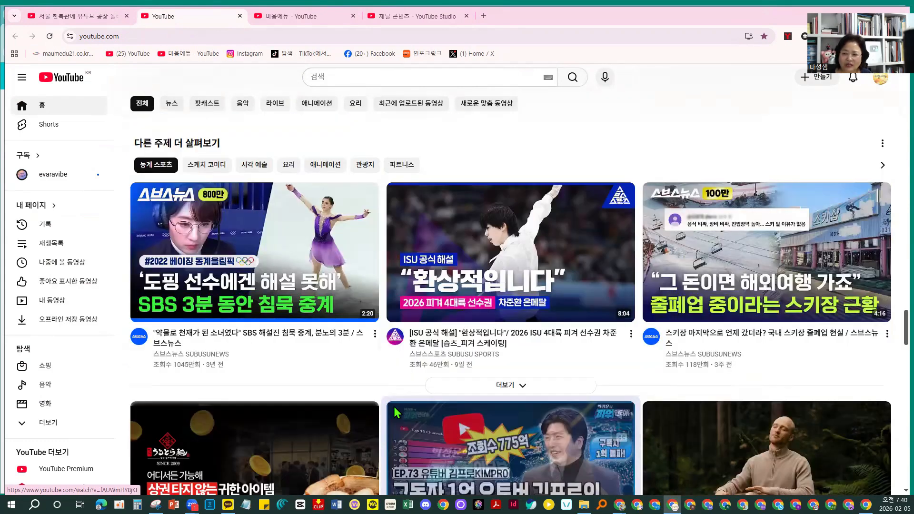
scroll(387, 403, "down", 5)
scroll(219, 391, "down", 9)
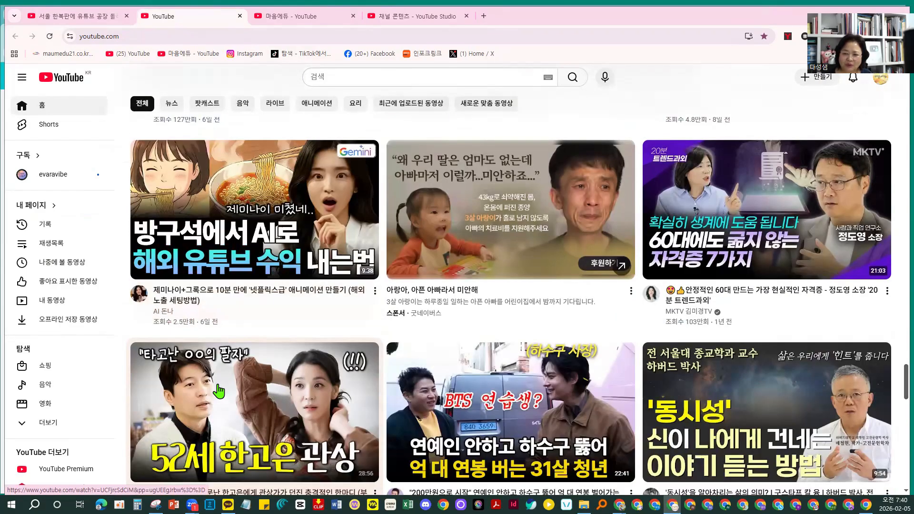
scroll(219, 391, "down", 10)
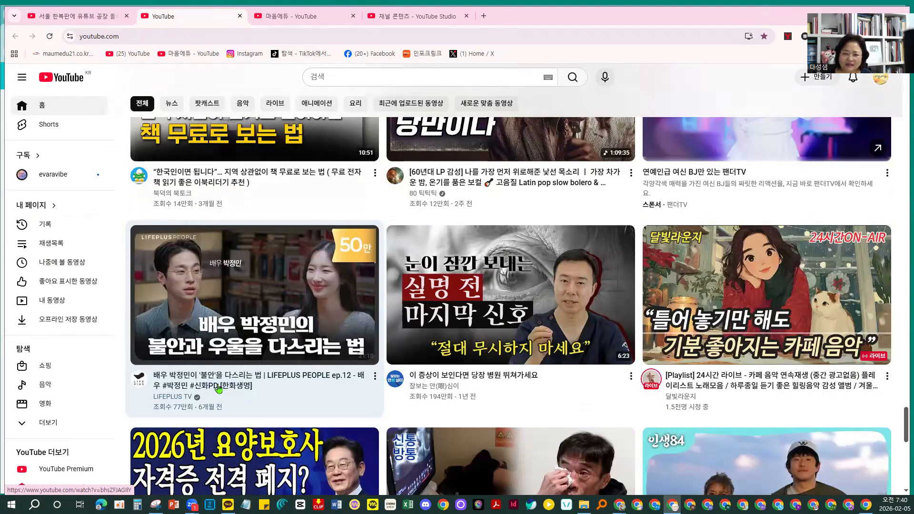
scroll(218, 389, "down", 3)
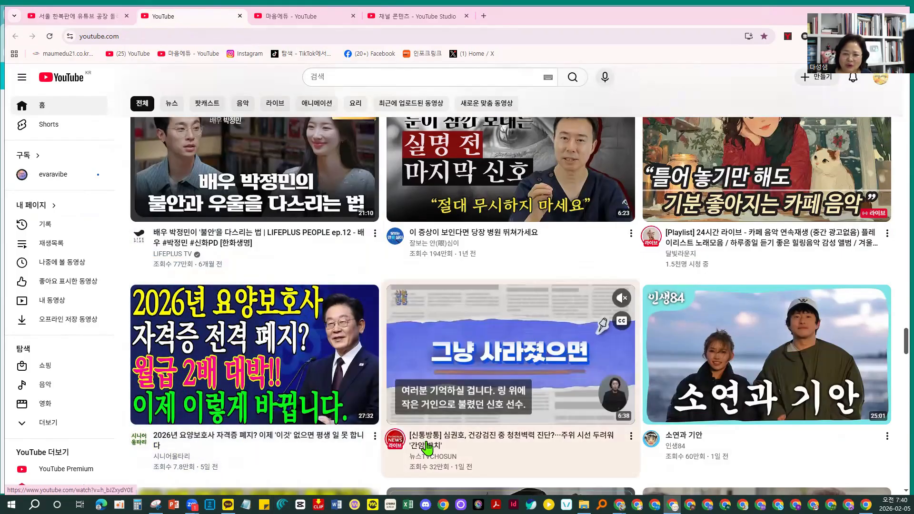
scroll(427, 448, "down", 3)
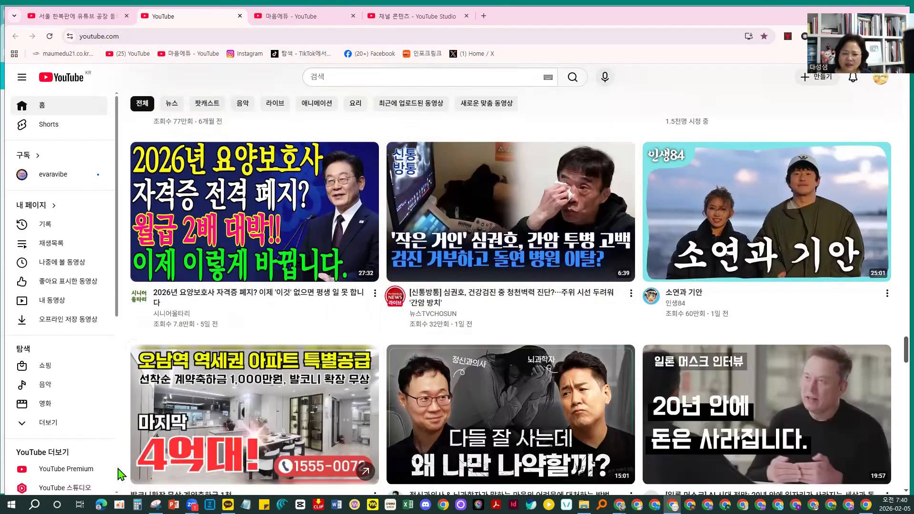
Examine the lower entries of the YouTube sidebar and the sponsored and recommended videos deeper in the home feed.
scroll(119, 473, "down", 1)
scroll(119, 473, "down", 3)
scroll(122, 448, "down", 3)
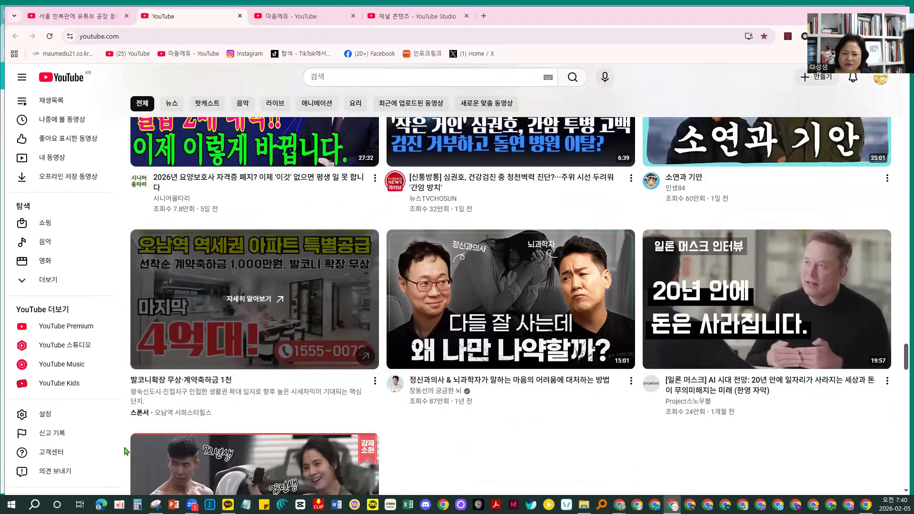
scroll(122, 444, "down", 1)
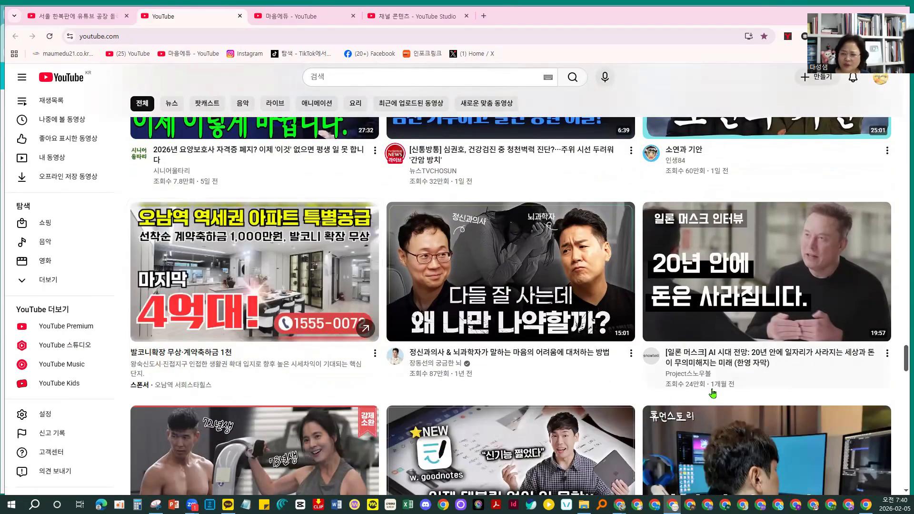
mouse_move(688, 376)
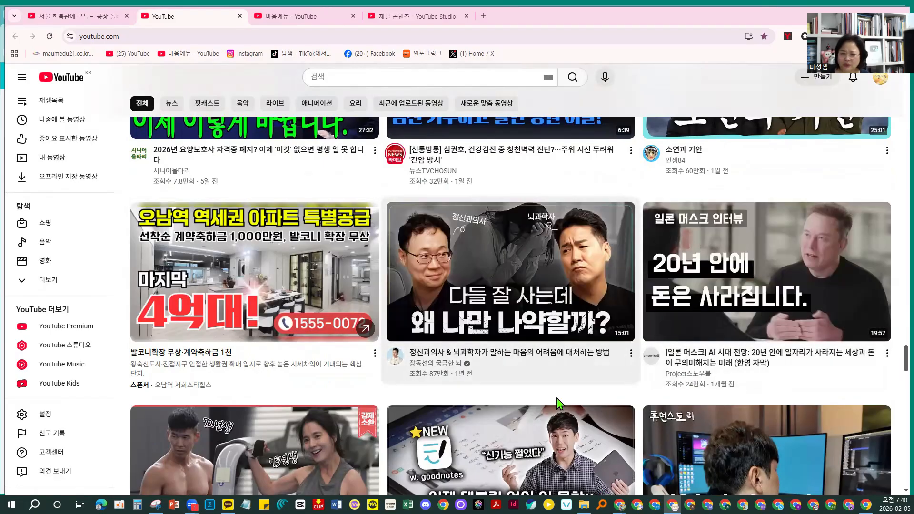
scroll(557, 403, "down", 1)
scroll(558, 403, "down", 4)
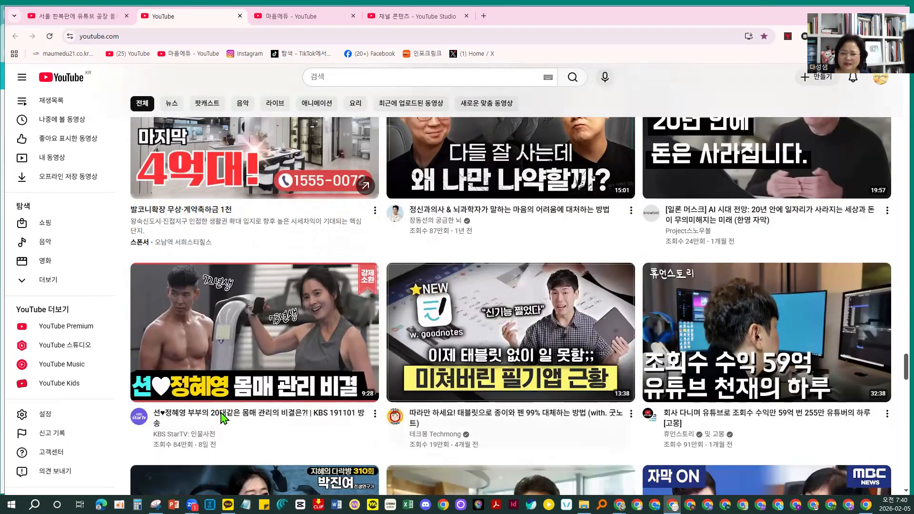
scroll(604, 436, "down", 5)
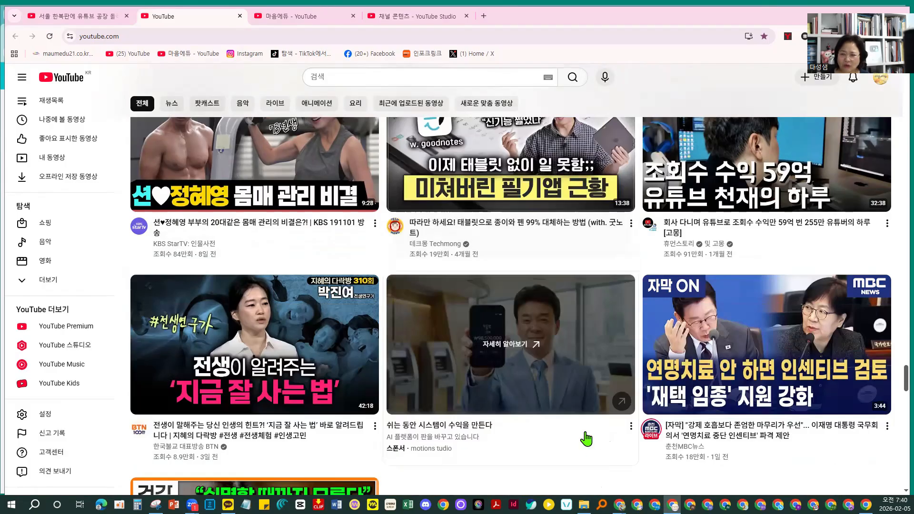
scroll(586, 439, "down", 3)
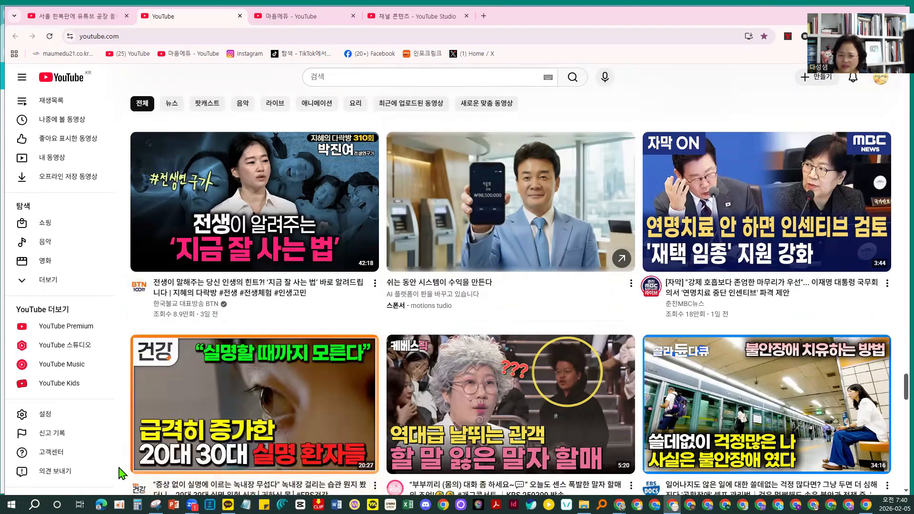
scroll(120, 473, "down", 3)
scroll(120, 472, "up", 3)
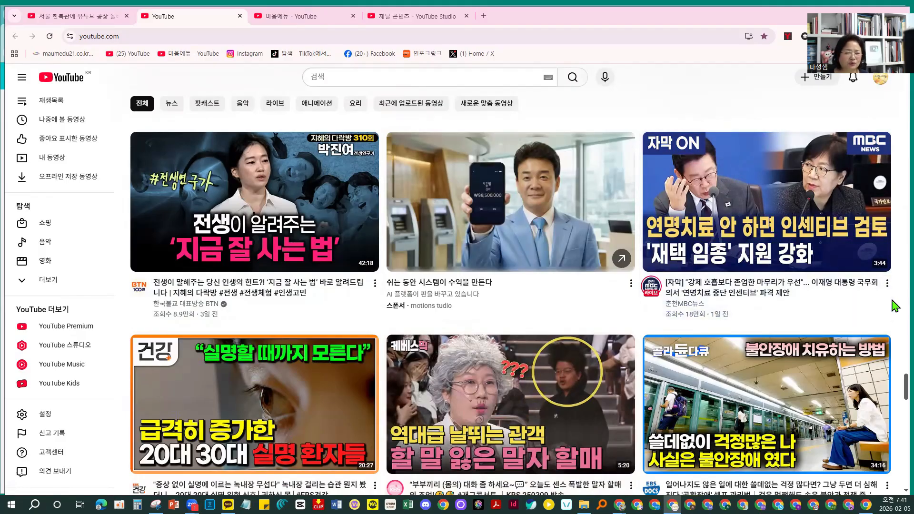
Examine the further recommendations below the EBS health and anxiety videos, including the meditation guide and its hover preview.
scroll(895, 306, "down", 4)
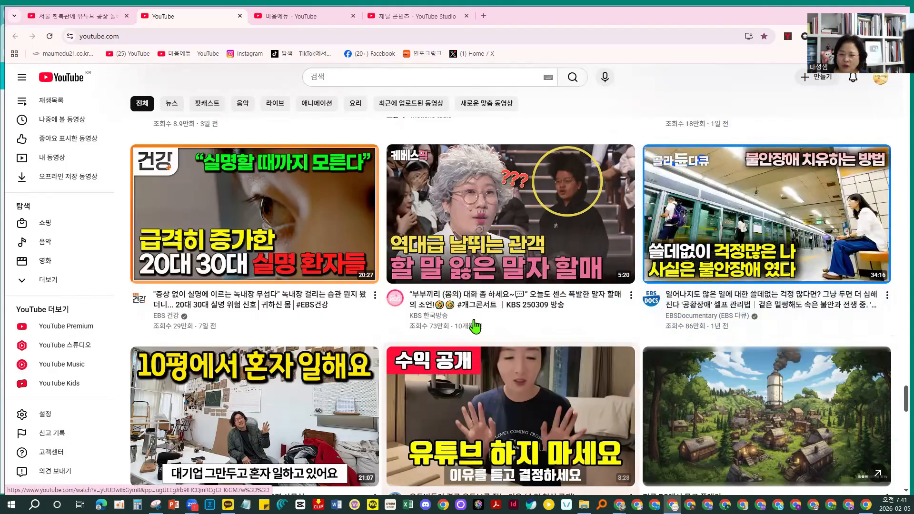
scroll(475, 327, "down", 2)
scroll(474, 327, "down", 7)
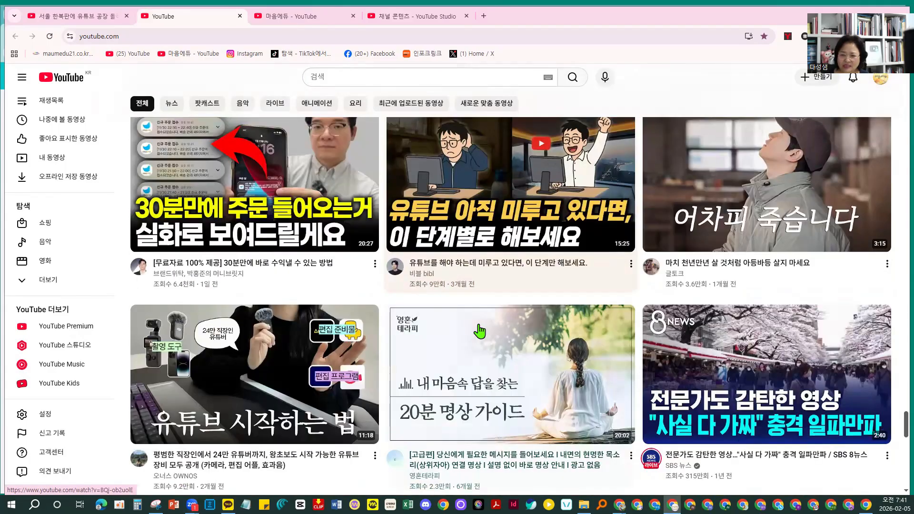
scroll(895, 404, "down", 3)
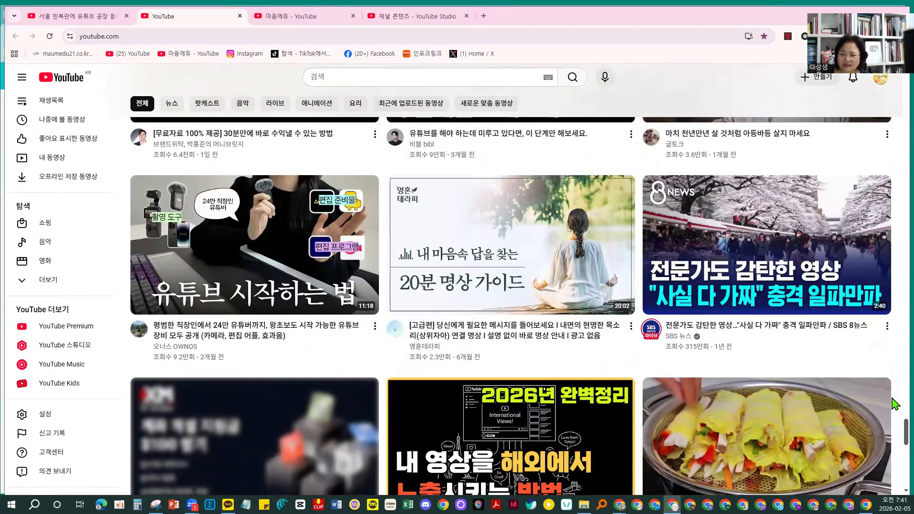
scroll(894, 404, "down", 1)
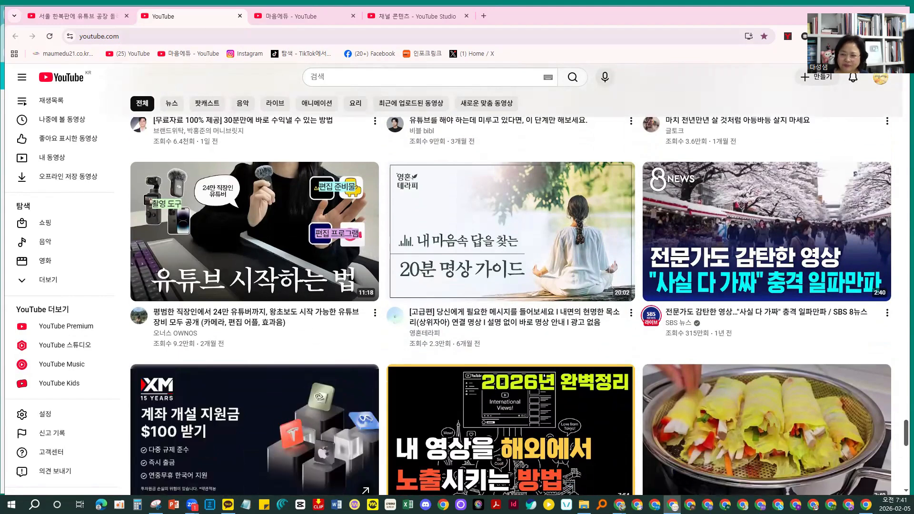
mouse_move(182, 308)
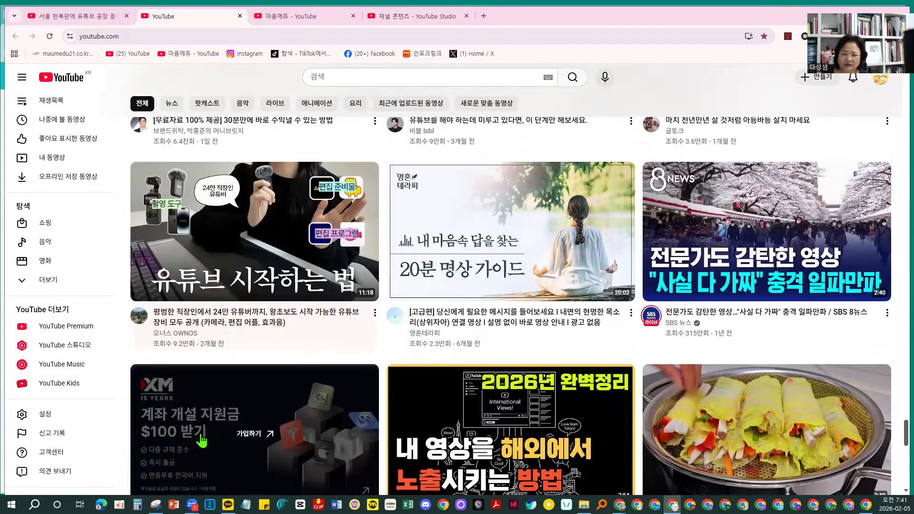
mouse_move(607, 323)
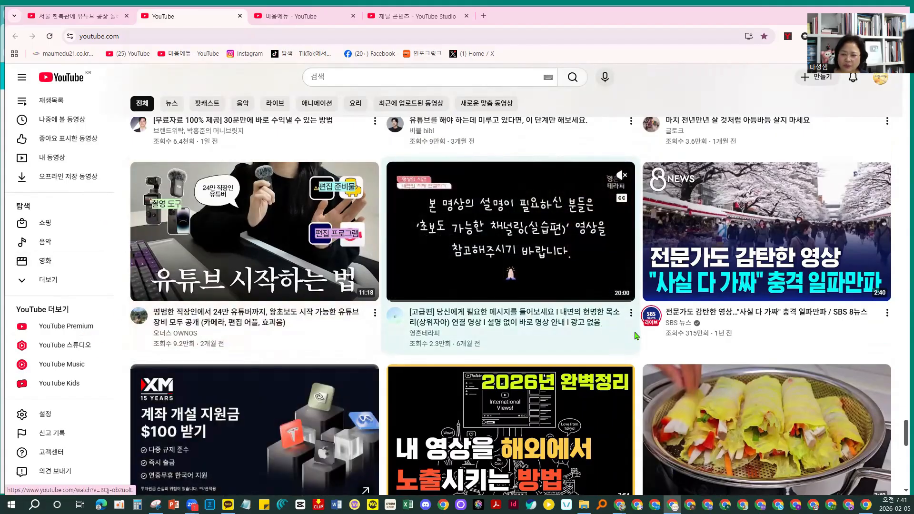
scroll(629, 337, "down", 8)
scroll(631, 333, "up", 8)
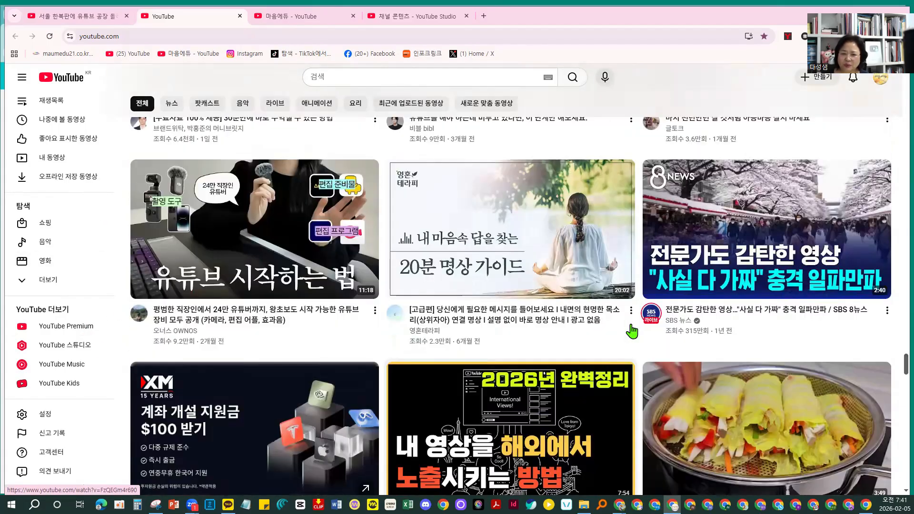
Return to the upper part of the home feed and examine the first Shorts row and the videos below it.
scroll(838, 318, "up", 10)
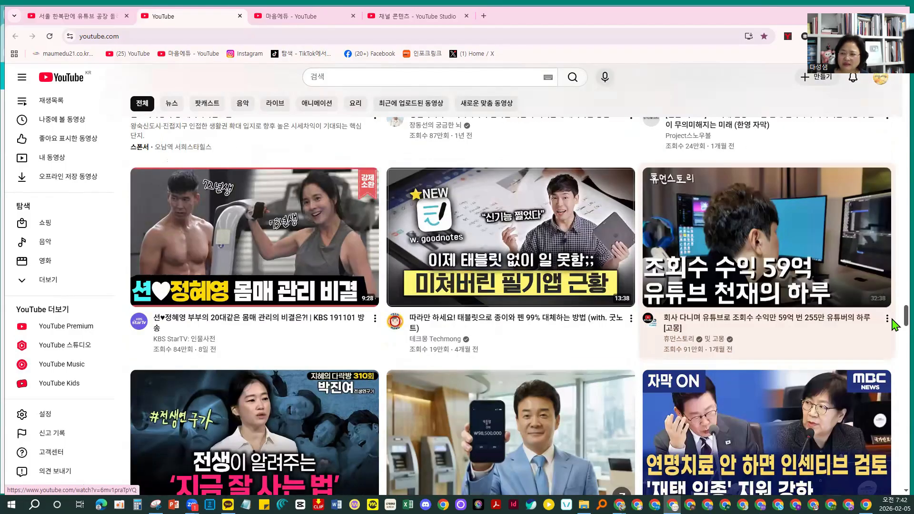
scroll(895, 157, "up", 10)
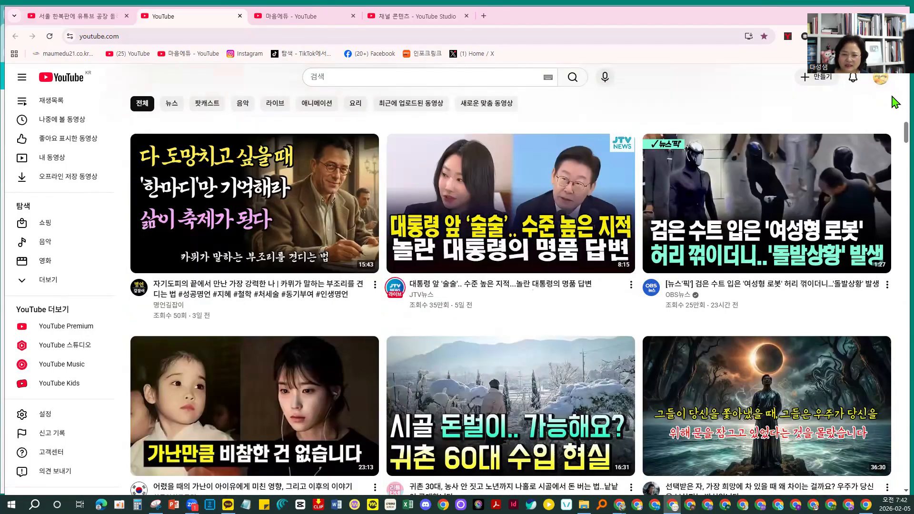
scroll(894, 102, "up", 5)
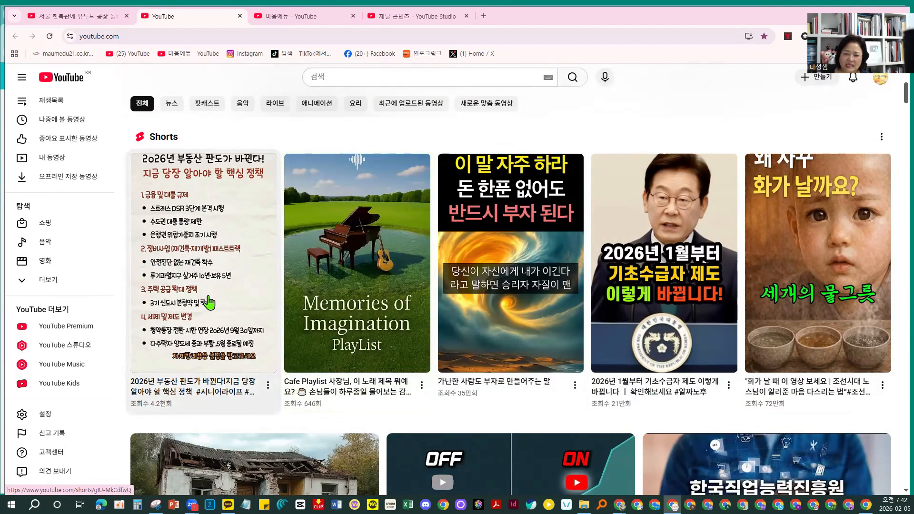
scroll(259, 273, "down", 5)
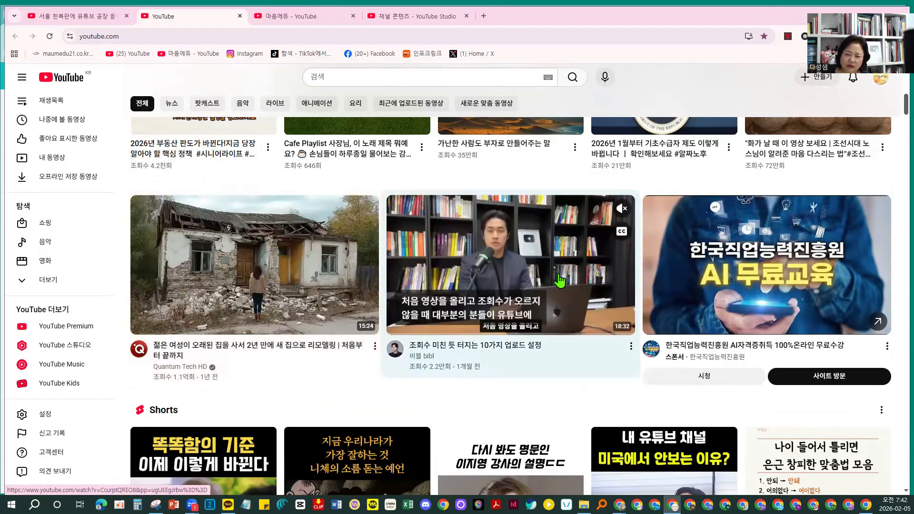
mouse_move(775, 283)
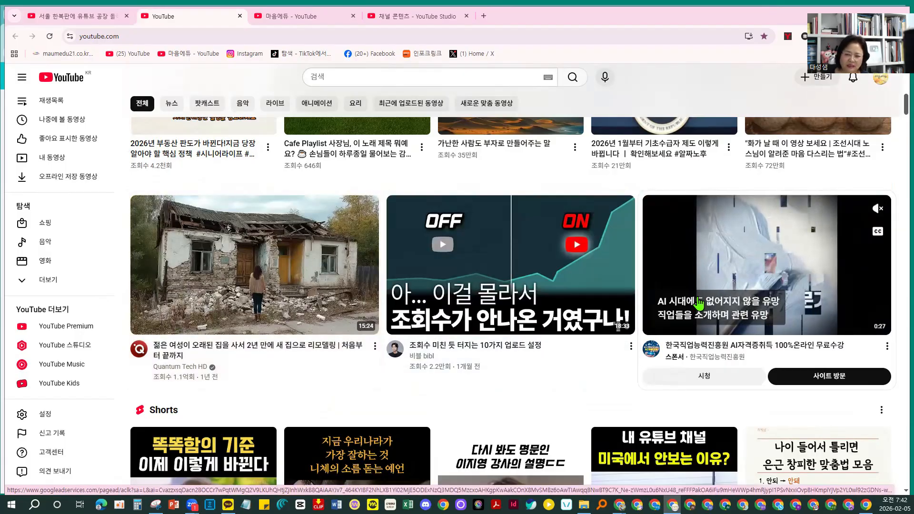
mouse_move(399, 357)
scroll(399, 357, "down", 1)
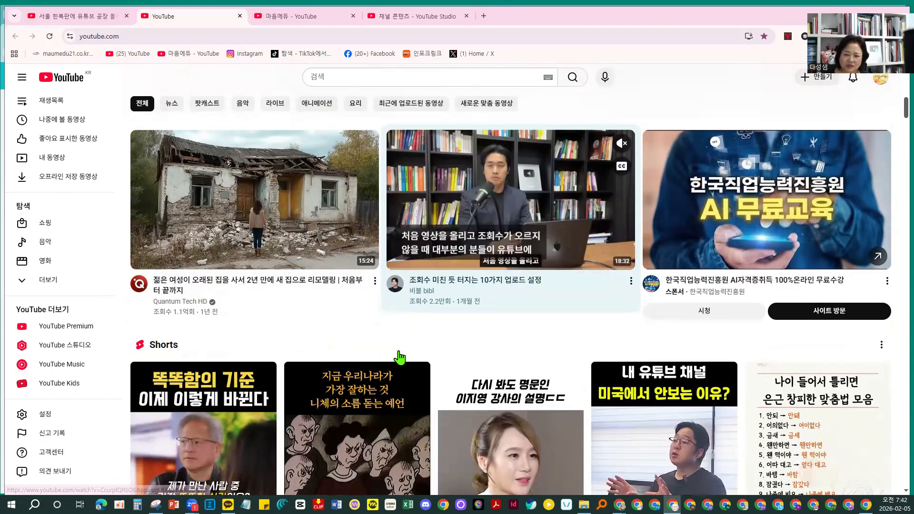
Examine the row of videos below the second Shorts shelf, including the JTV뉴스 presidential clip's preview and the OBS뉴스 robot video.
scroll(399, 357, "down", 6)
mouse_move(298, 379)
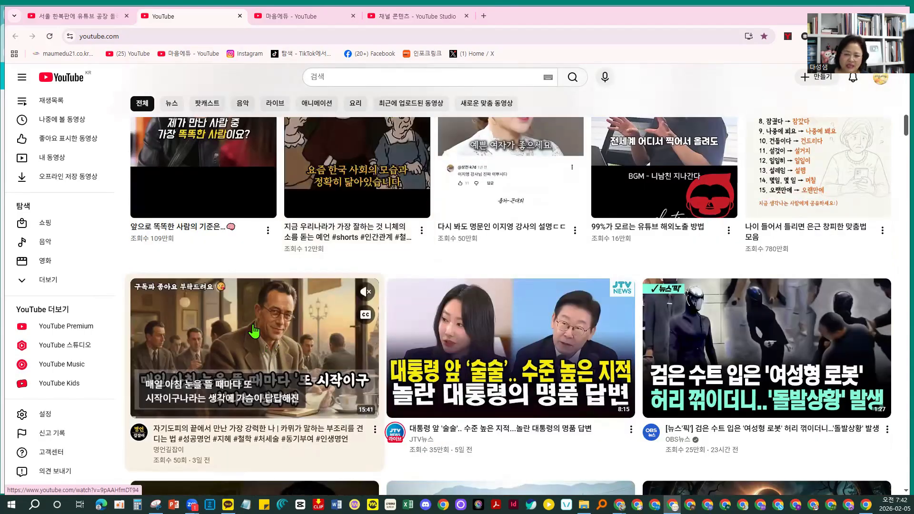
mouse_move(508, 346)
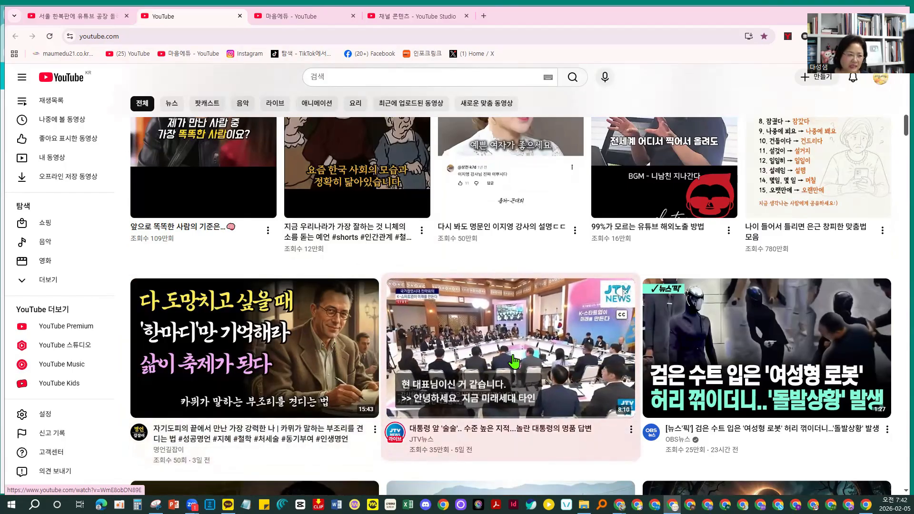
mouse_move(702, 371)
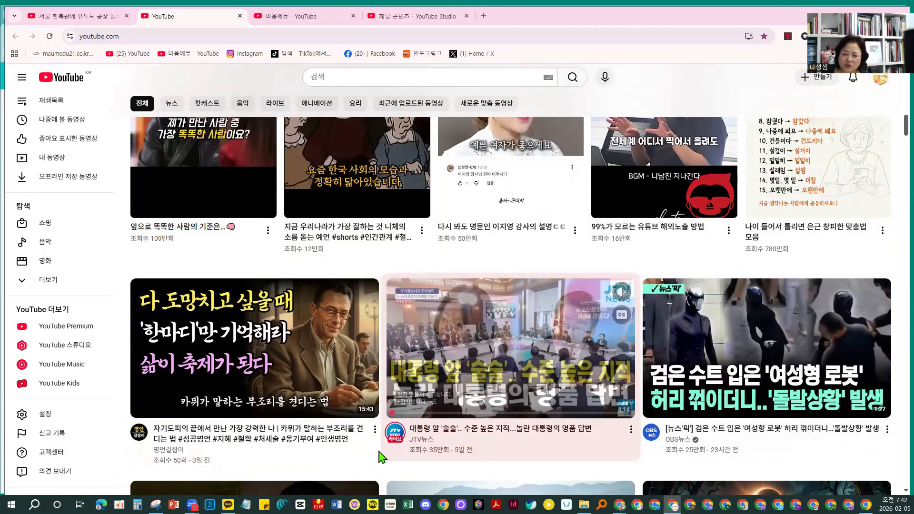
mouse_move(379, 458)
Return to the first row of home recommendations and review the alternating Shorts shelves and video rows down the feed.
scroll(380, 458, "up", 12)
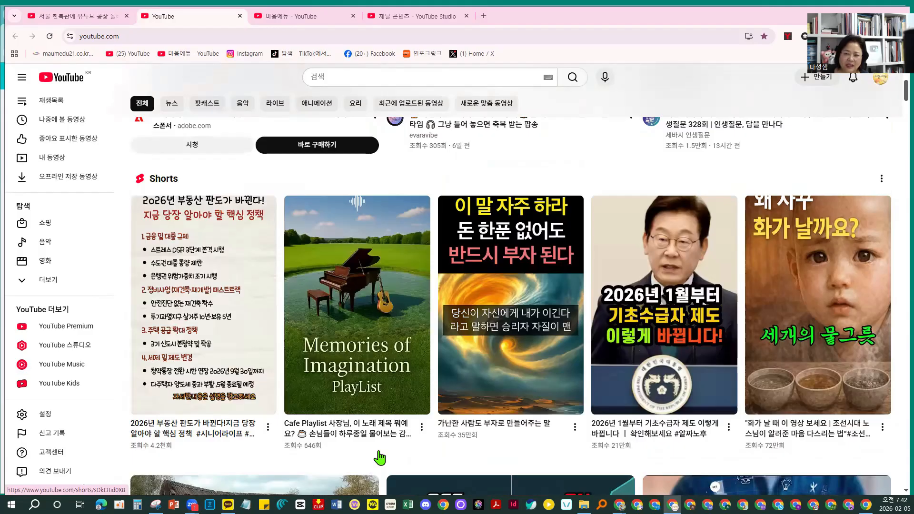
scroll(319, 315, "up", 3)
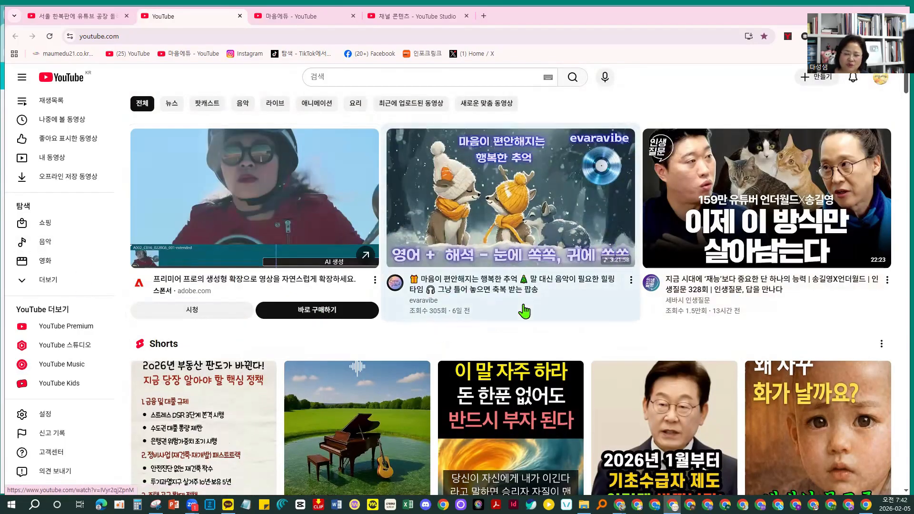
mouse_move(521, 311)
scroll(519, 305, "down", 5)
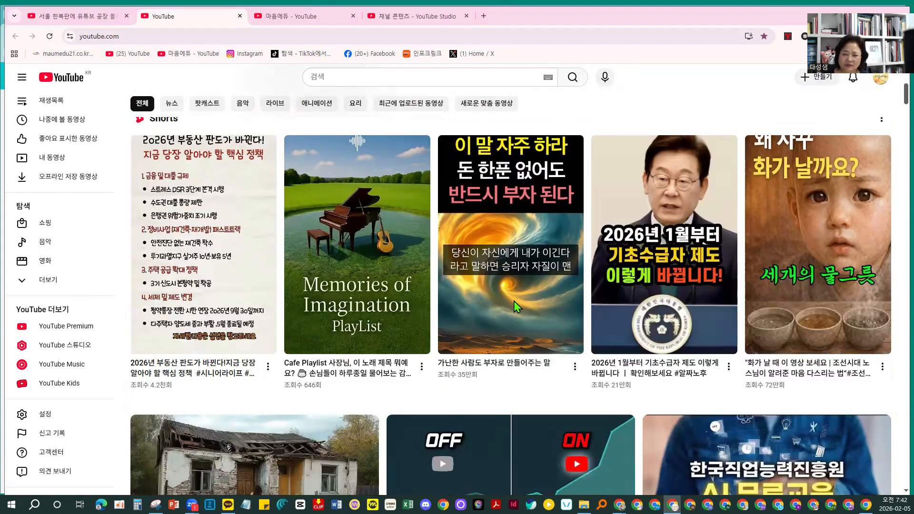
scroll(515, 305, "down", 5)
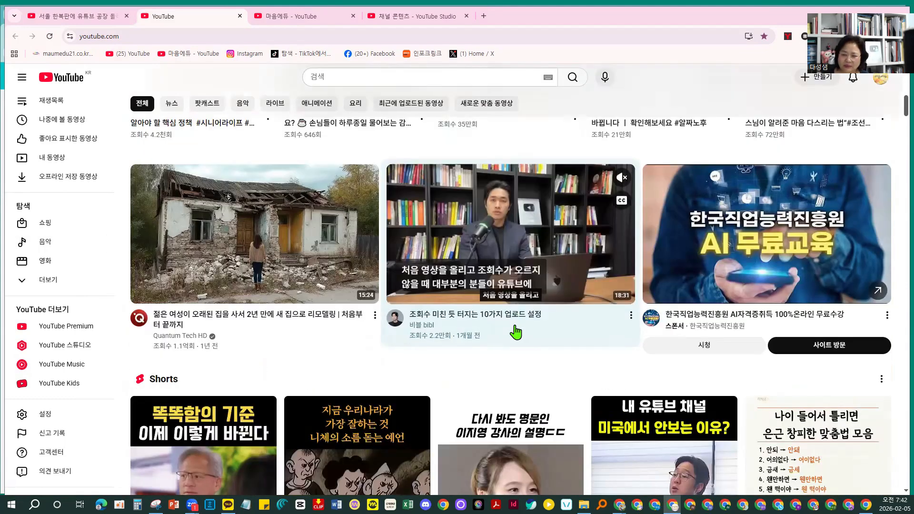
scroll(514, 333, "down", 5)
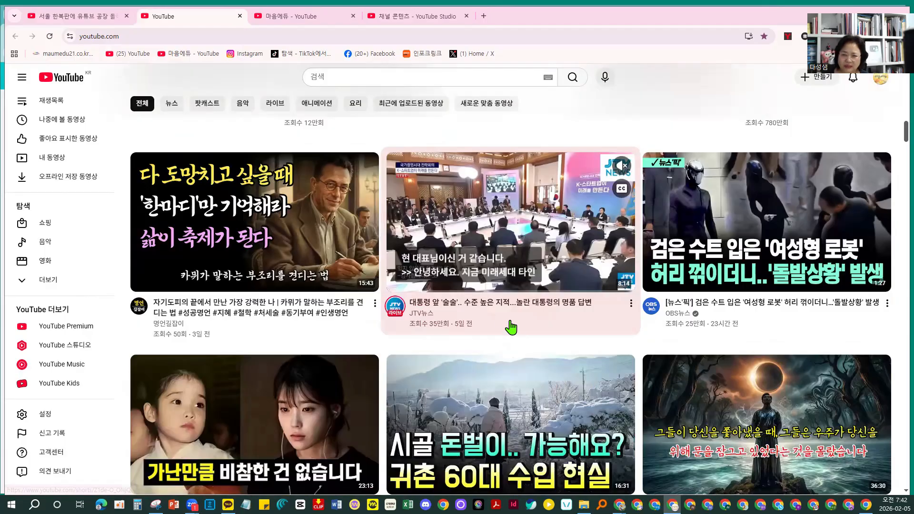
Open the OBS뉴스 video about the black-suited '여성형 로봇' from the home feed and mute its sound.
scroll(740, 241, "down", 1)
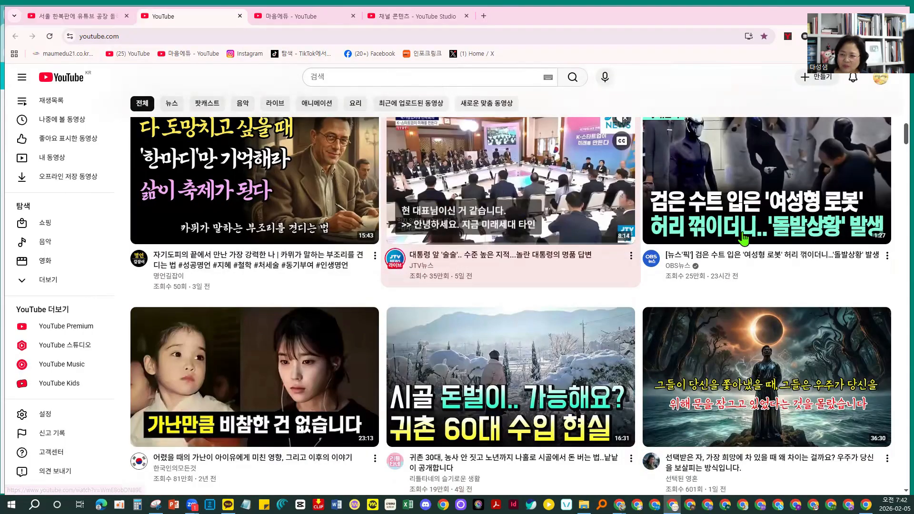
scroll(734, 248, "up", 2)
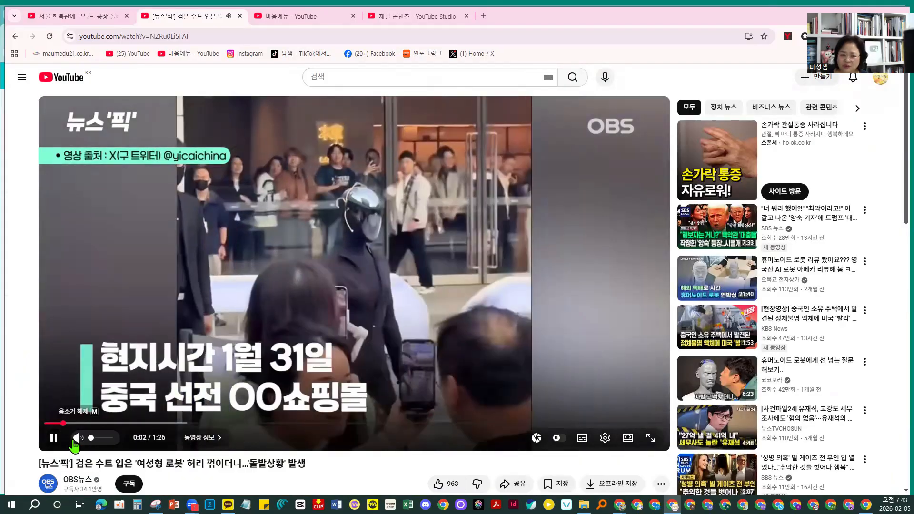
left_click(77, 440)
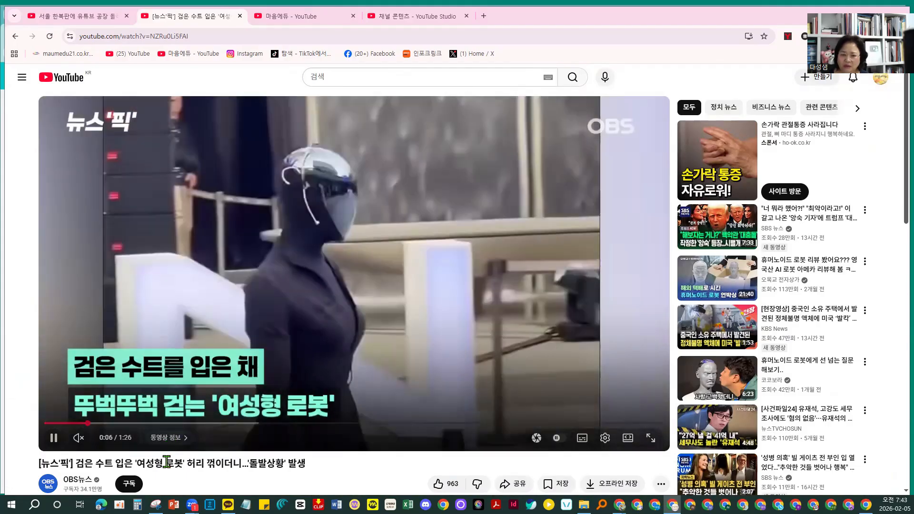
Check the title, channel details, description and tags beneath the OBS뉴스 robot video.
scroll(167, 469, "down", 1)
scroll(167, 469, "down", 1)
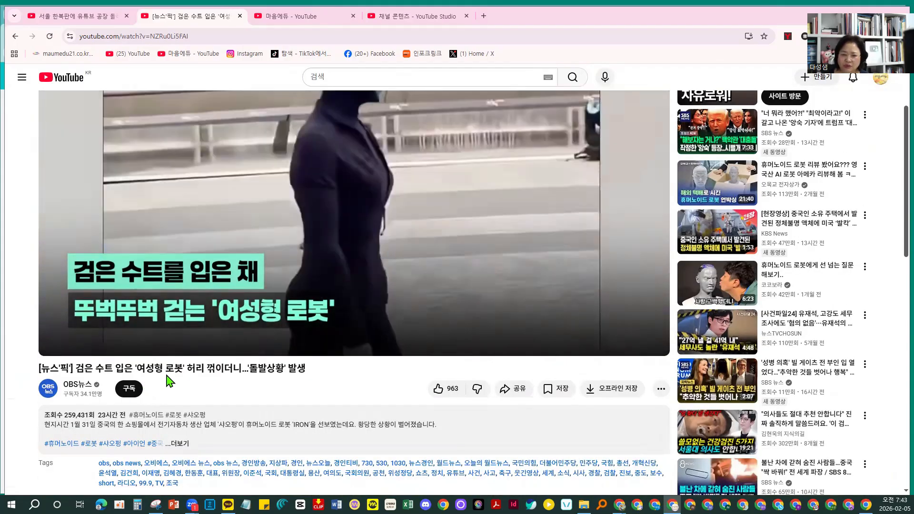
scroll(377, 432, "up", 2)
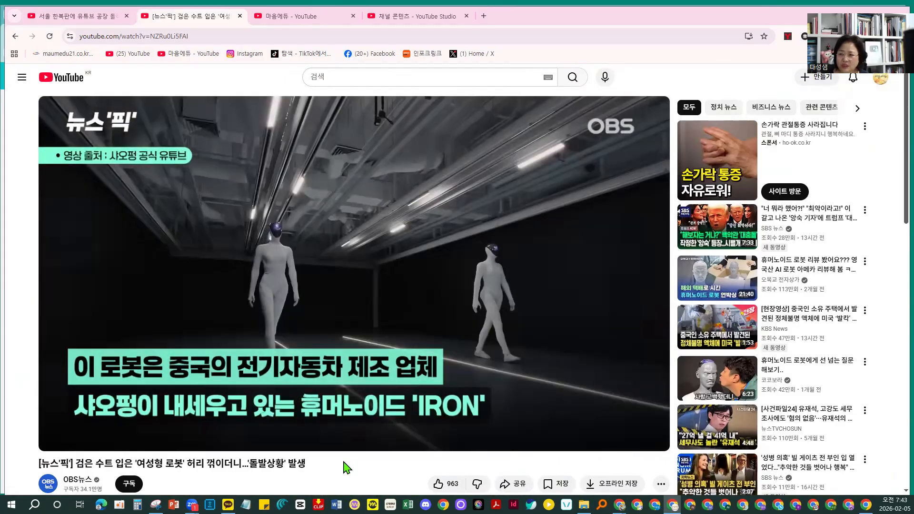
Examine the related videos recommended beside the robot video and its comments, comparing their robot, AI and news topics.
scroll(785, 276, "down", 2)
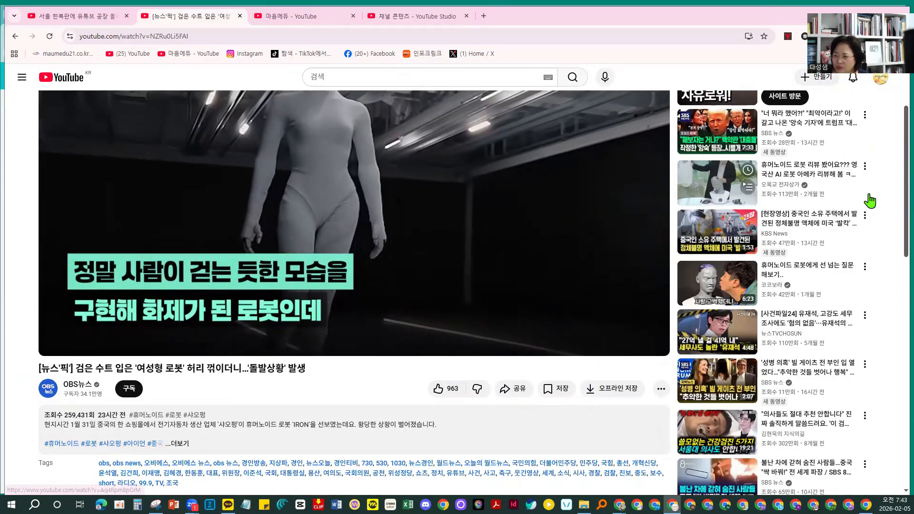
scroll(854, 245, "down", 1)
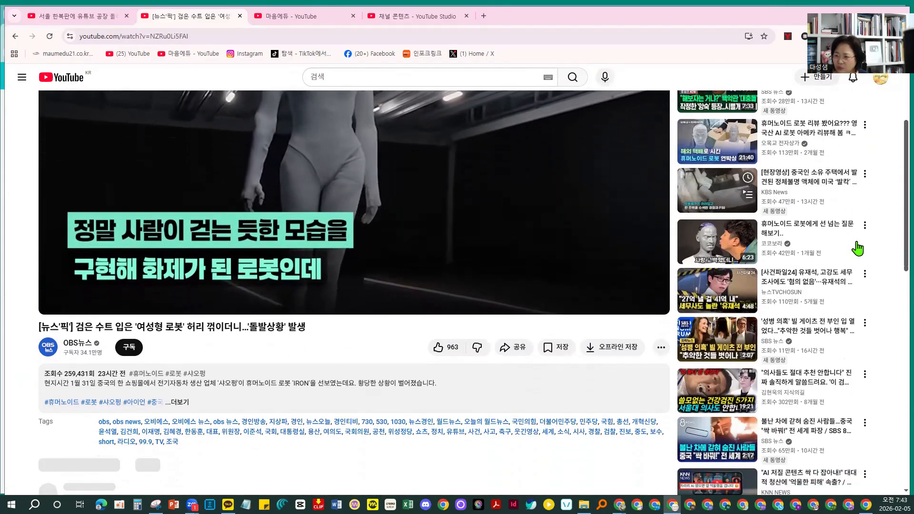
scroll(814, 241, "down", 1)
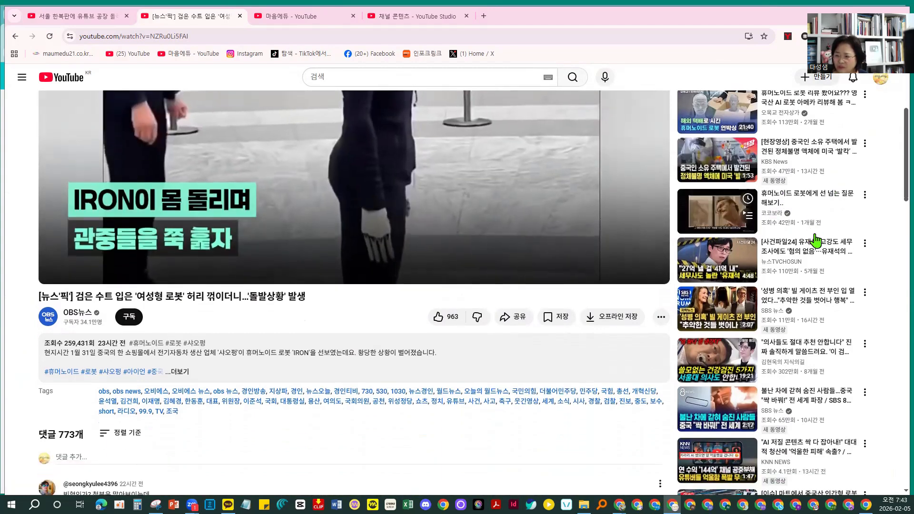
scroll(831, 309, "down", 2)
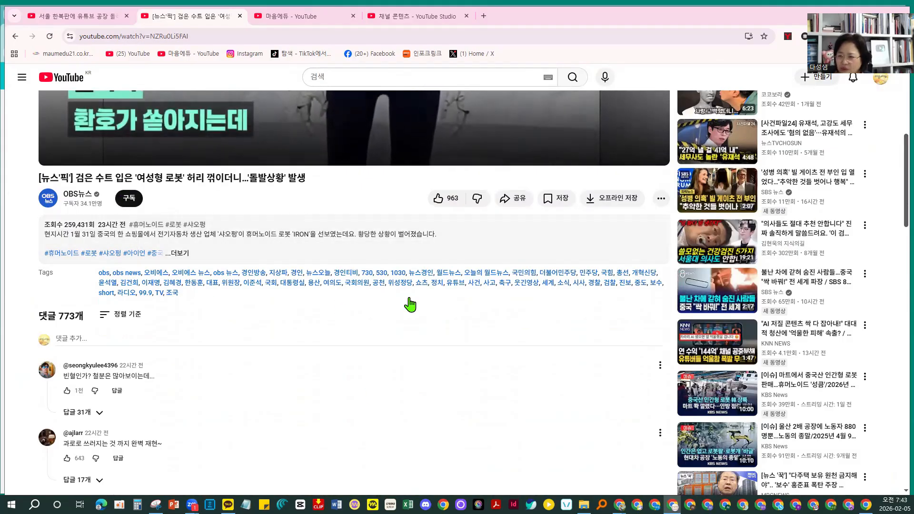
scroll(819, 333, "down", 2)
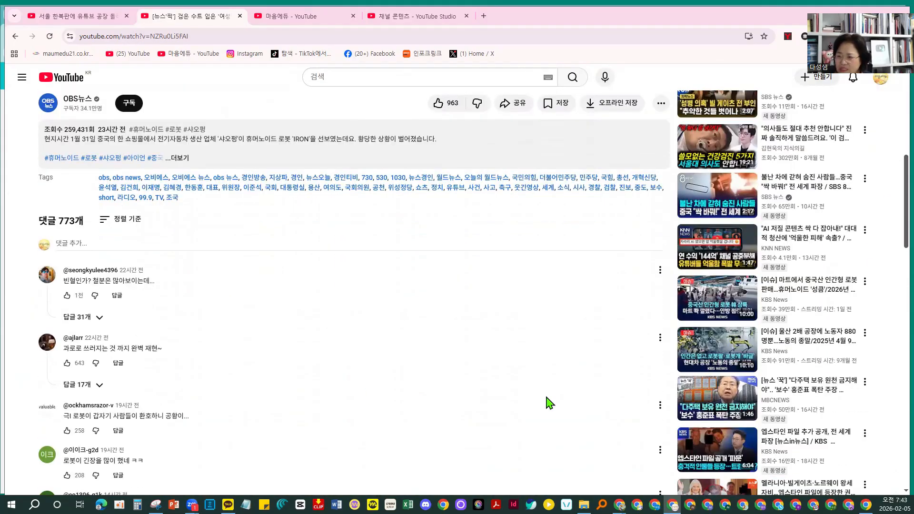
scroll(828, 364, "down", 5)
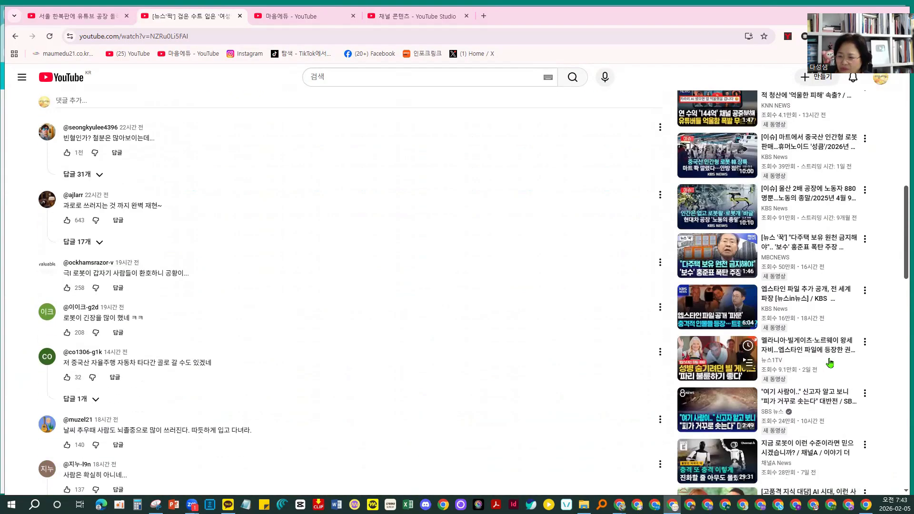
scroll(830, 363, "down", 4)
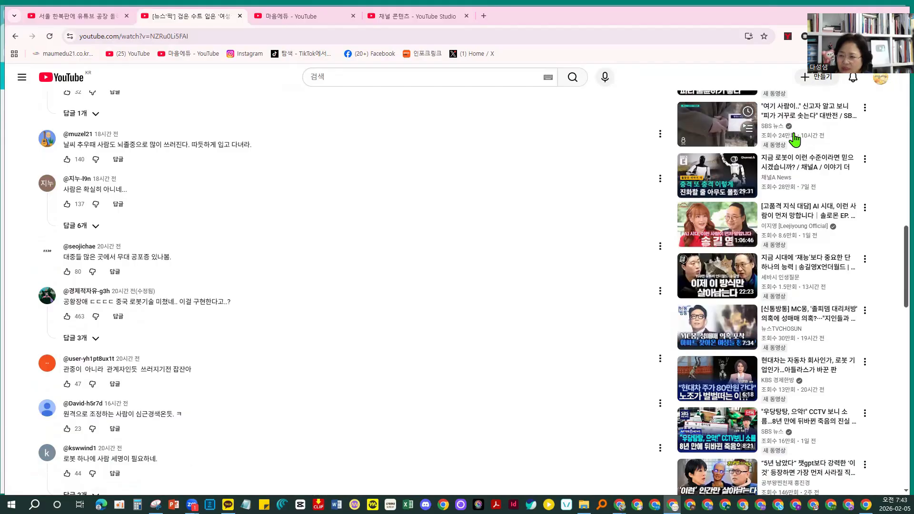
mouse_move(796, 165)
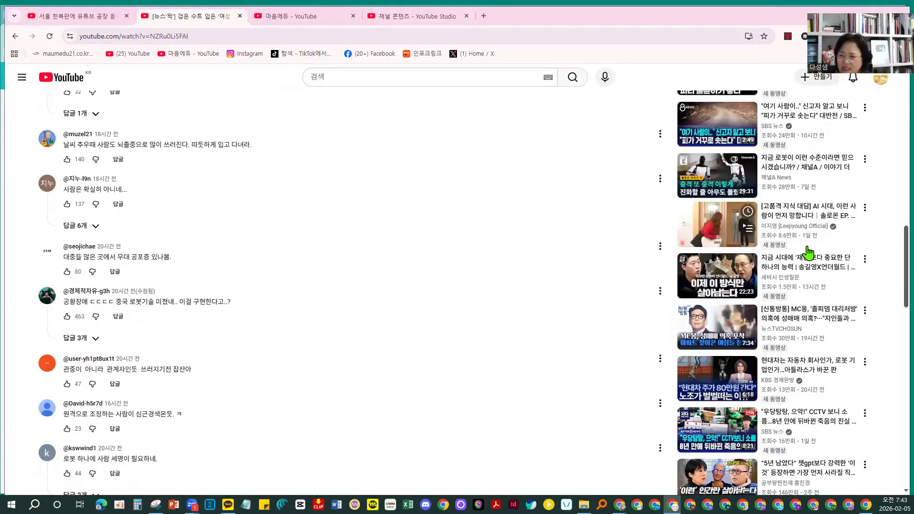
mouse_move(723, 408)
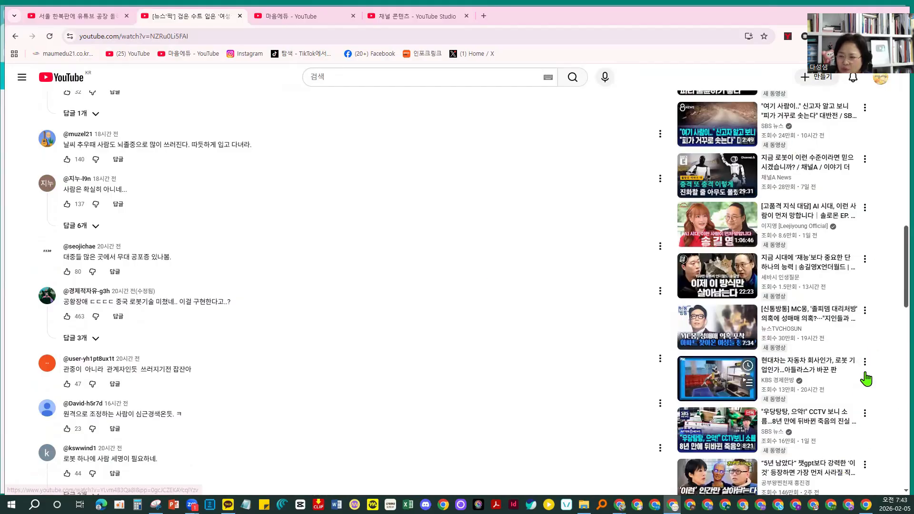
mouse_move(867, 310)
Examine the recommendations further down the robot video's page, through to the newly loaded related videos.
scroll(867, 315, "down", 4)
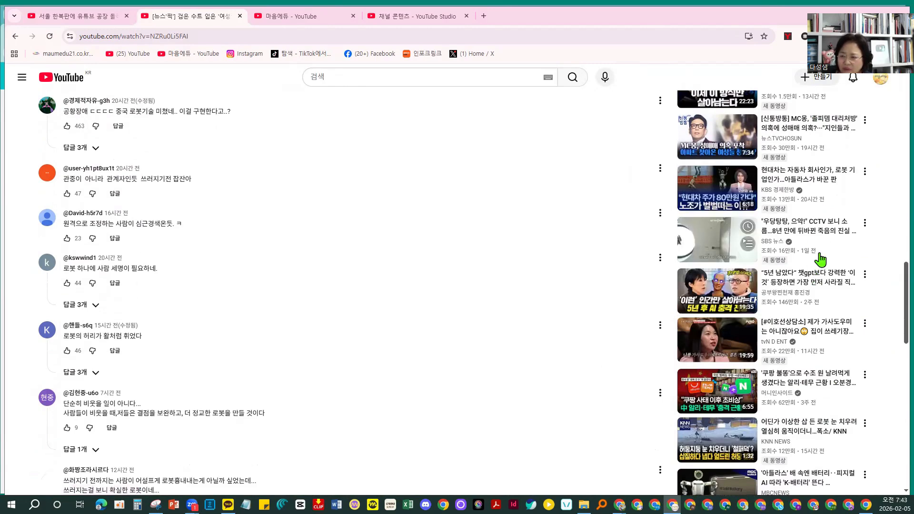
scroll(823, 324, "down", 3)
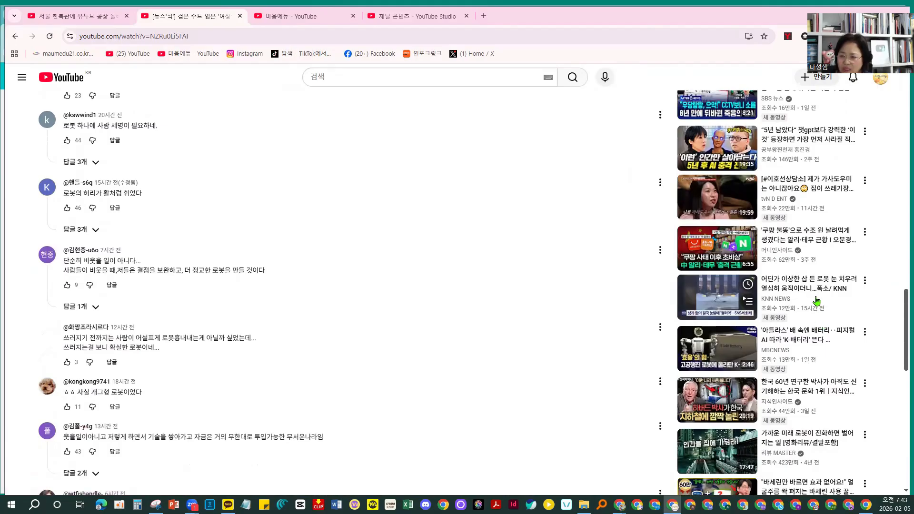
scroll(816, 299, "down", 5)
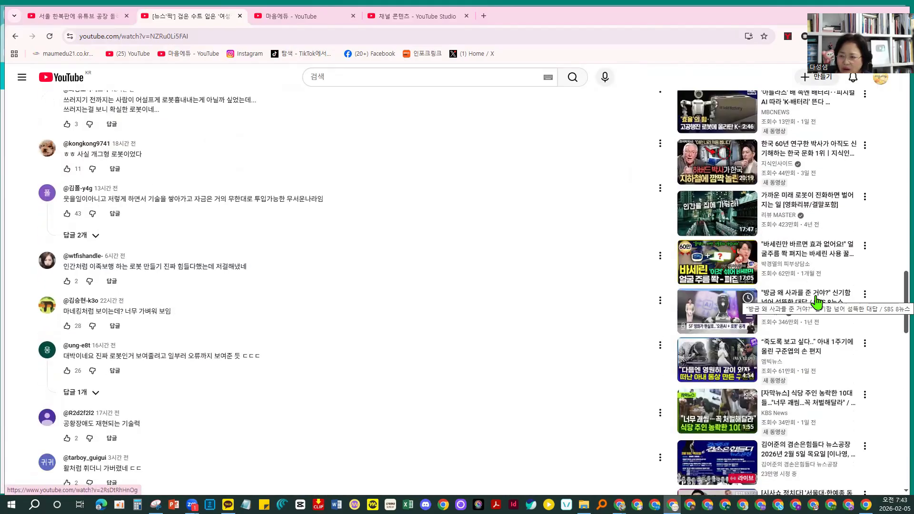
scroll(814, 292, "down", 5)
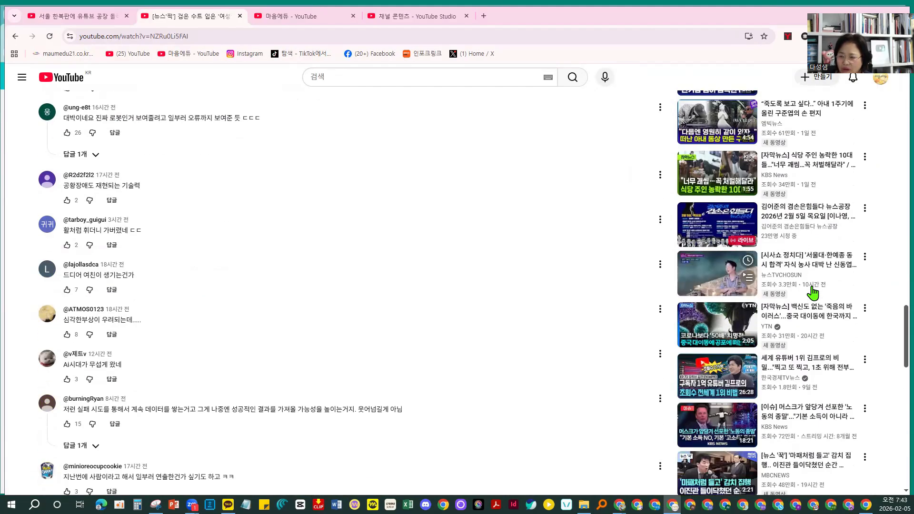
scroll(819, 343, "down", 3)
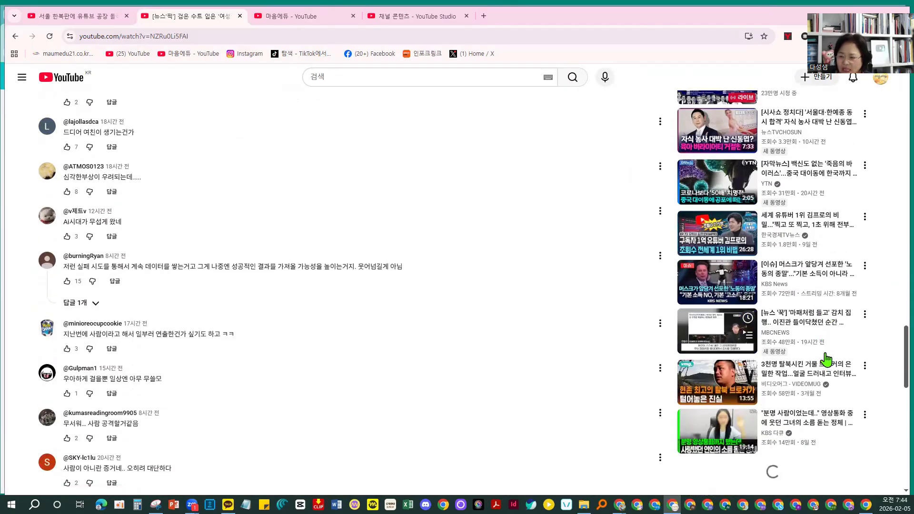
scroll(818, 342, "down", 4)
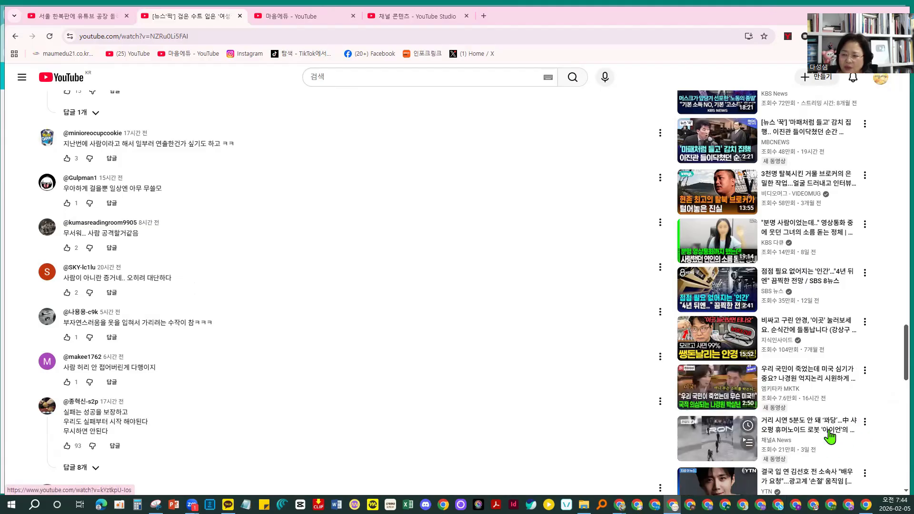
scroll(834, 414, "down", 3)
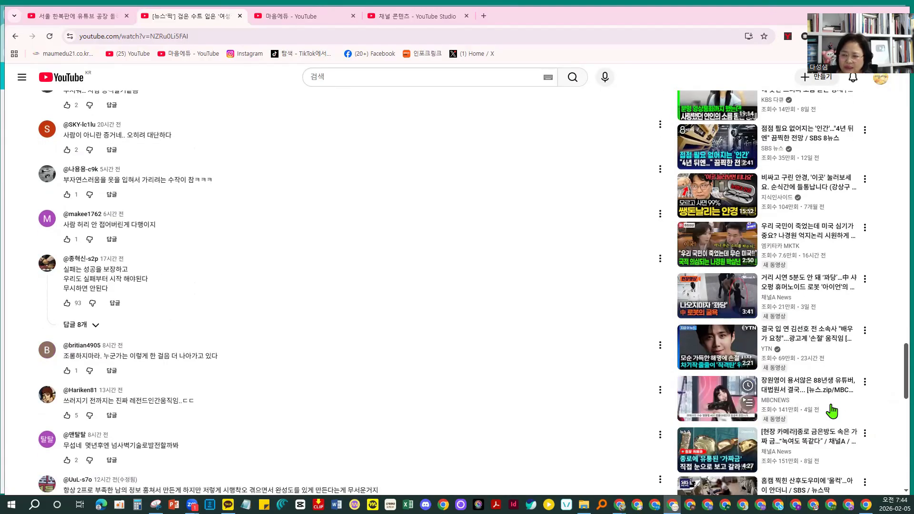
scroll(832, 410, "down", 15)
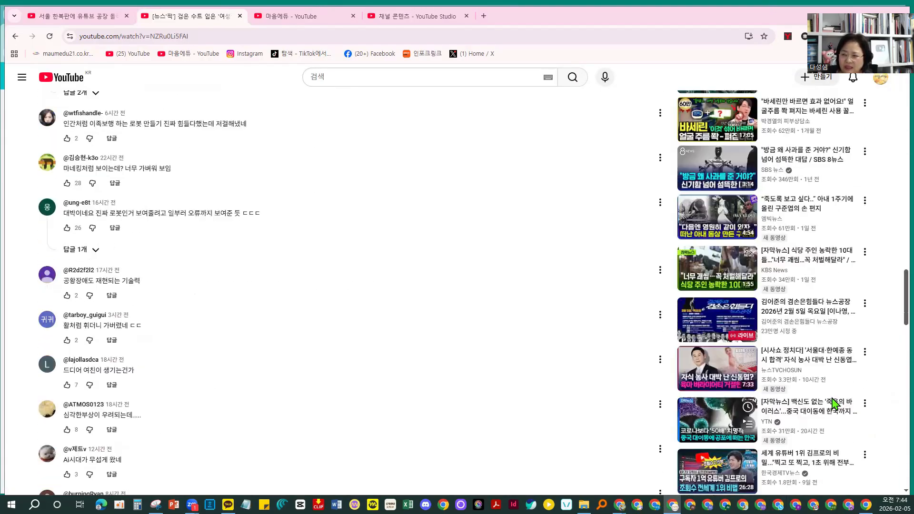
Return to the player to examine the end-screen suggestions, and compare them with the related videos listed down the page.
scroll(834, 388, "up", 10)
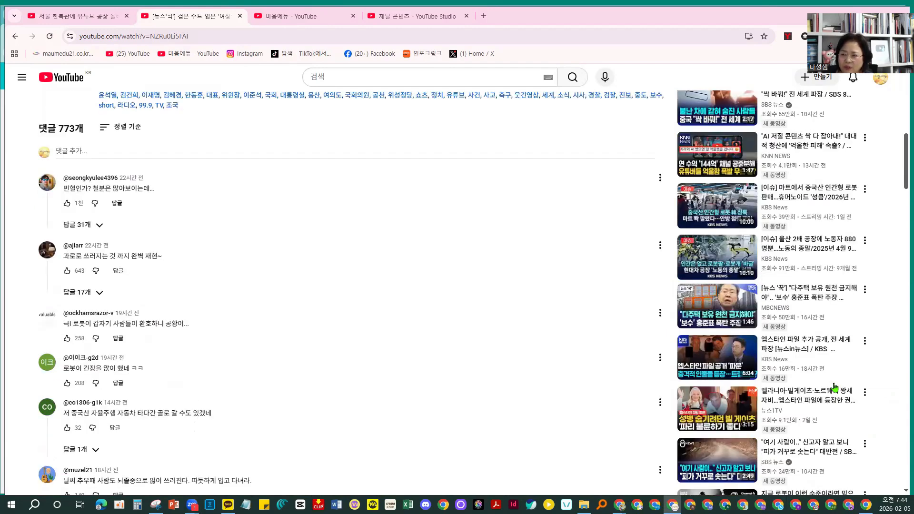
scroll(835, 387, "up", 10)
scroll(834, 388, "down", 2)
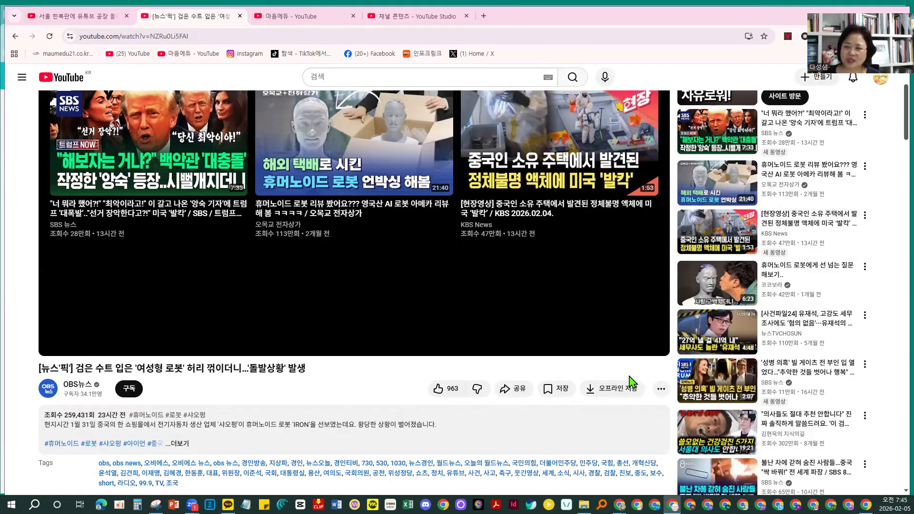
scroll(889, 210, "up", 2)
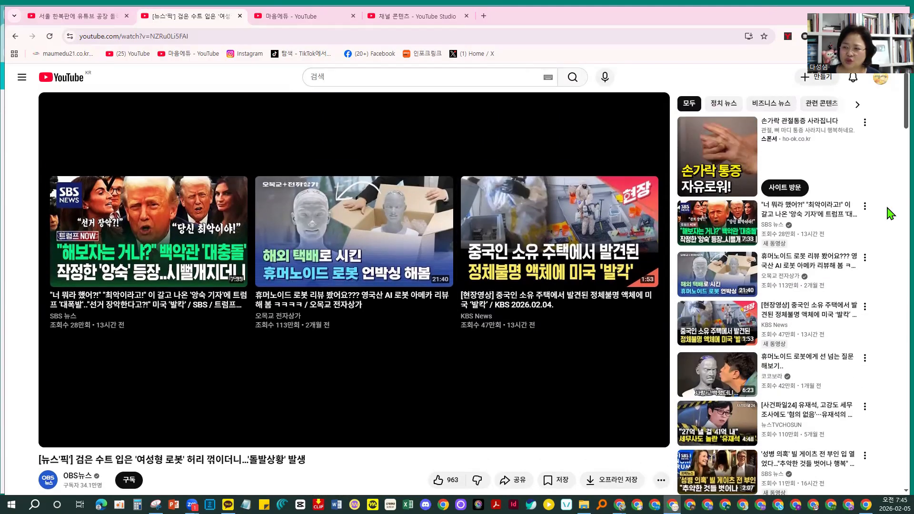
scroll(890, 214, "down", 20)
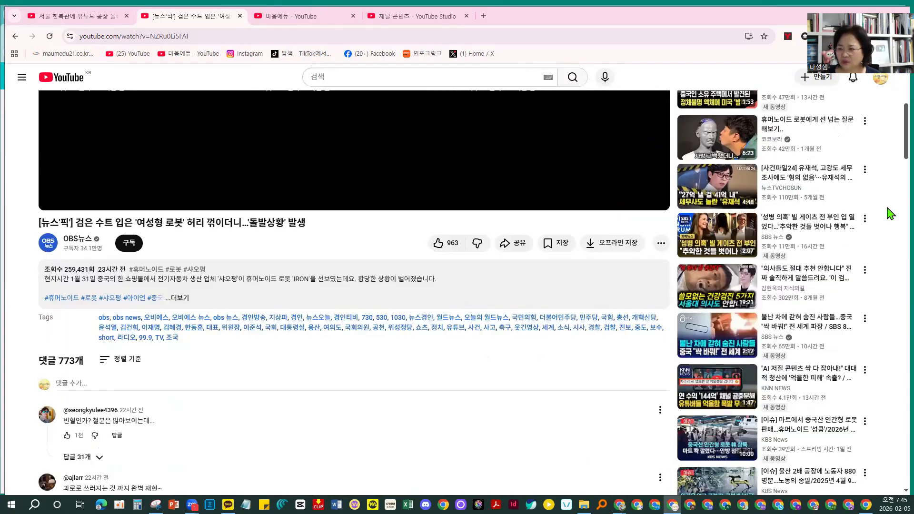
scroll(889, 209, "down", 5)
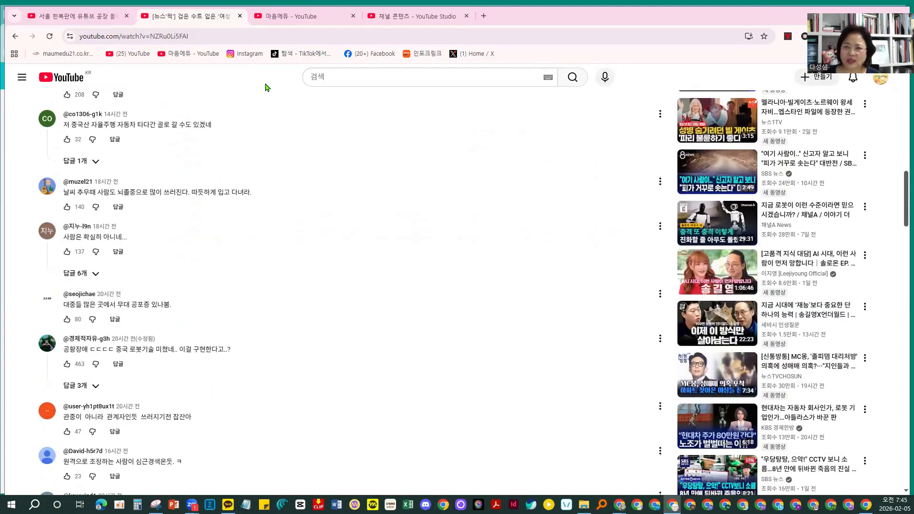
left_click(404, 16)
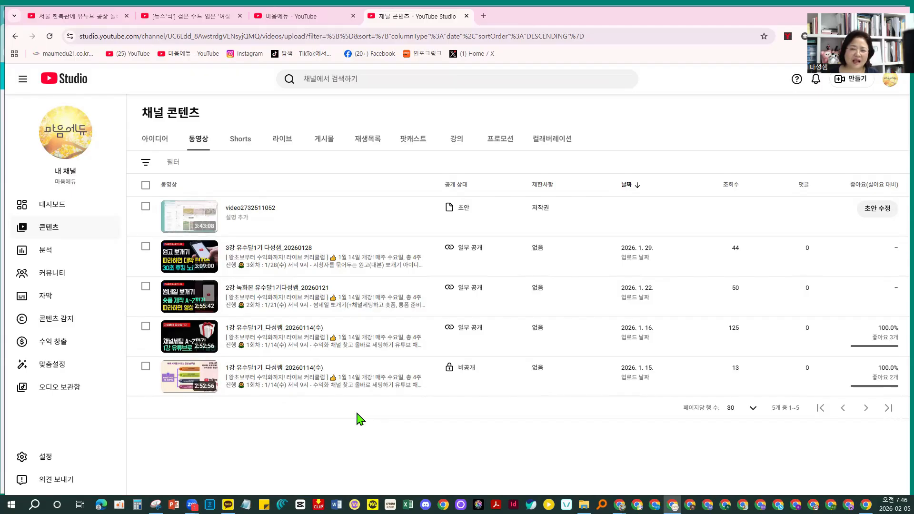
left_click(186, 18)
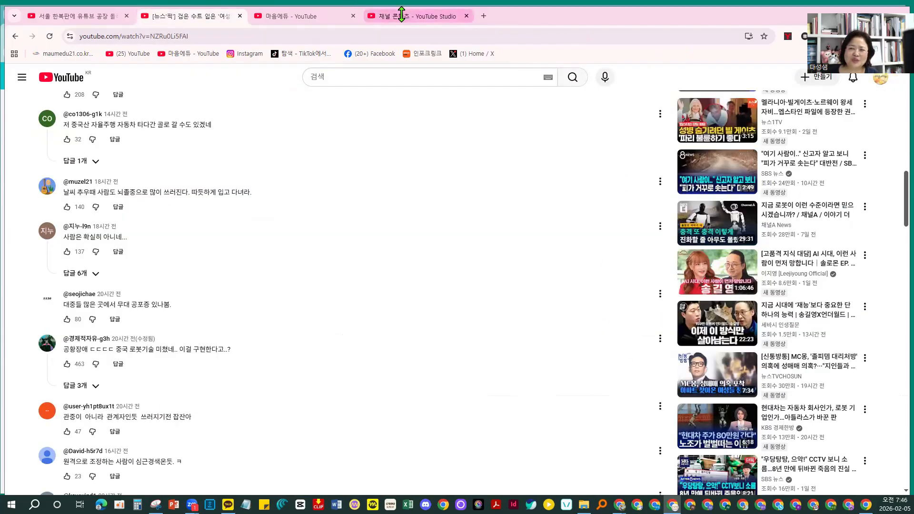
left_click(402, 16)
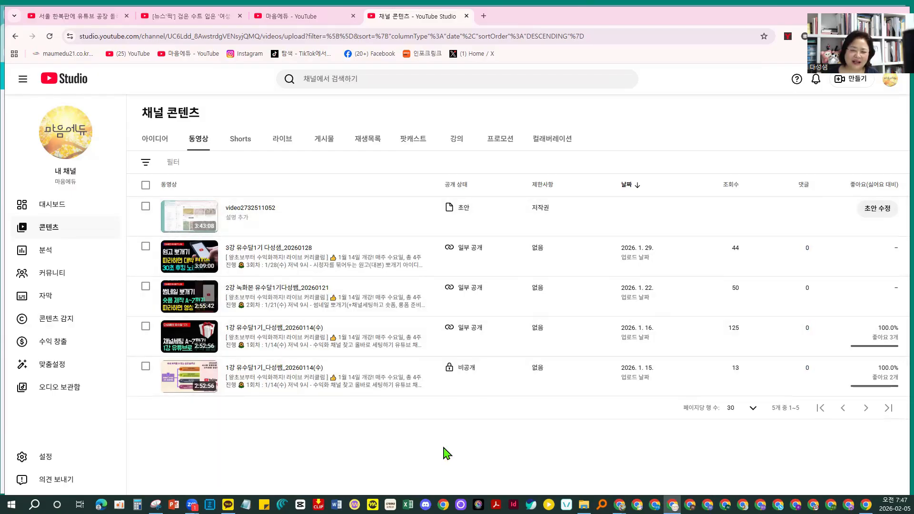
left_click(253, 209)
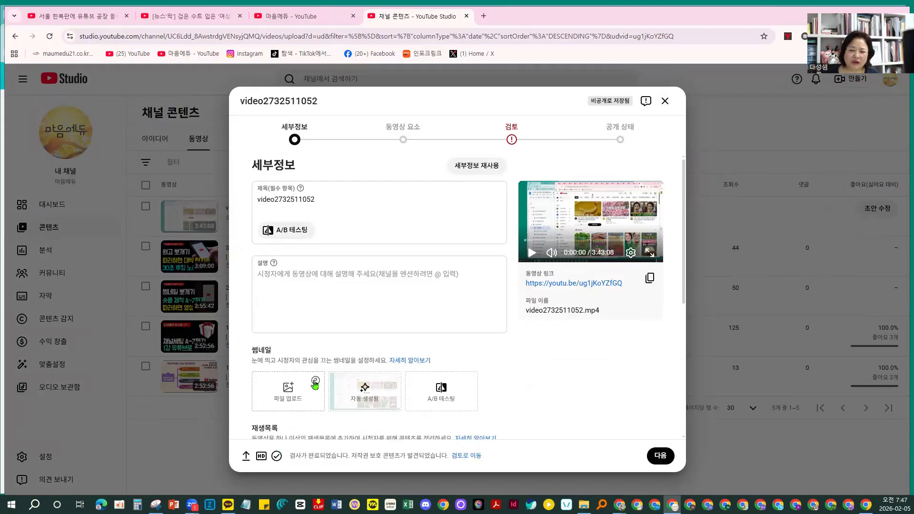
left_click(665, 100)
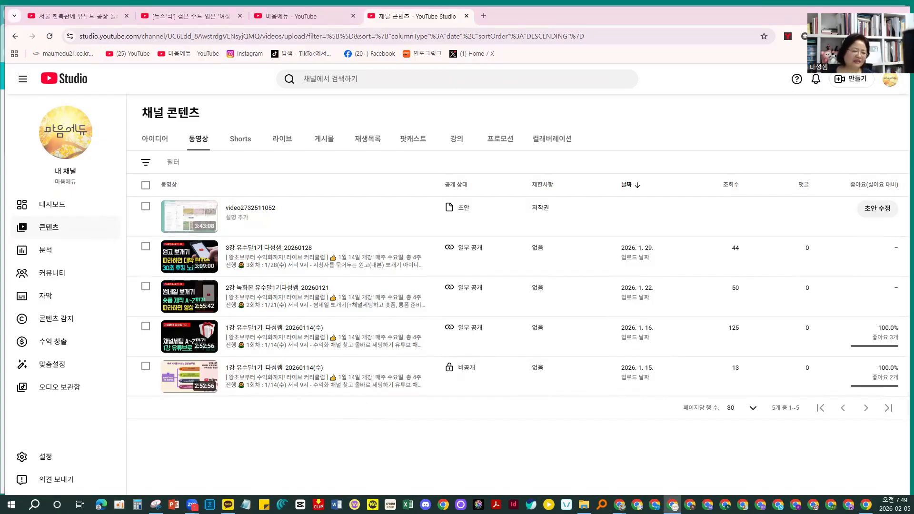
Switch to the Canva thumbnail design and change the lecture number in page 3's red label to 4.
key("alt+Tab")
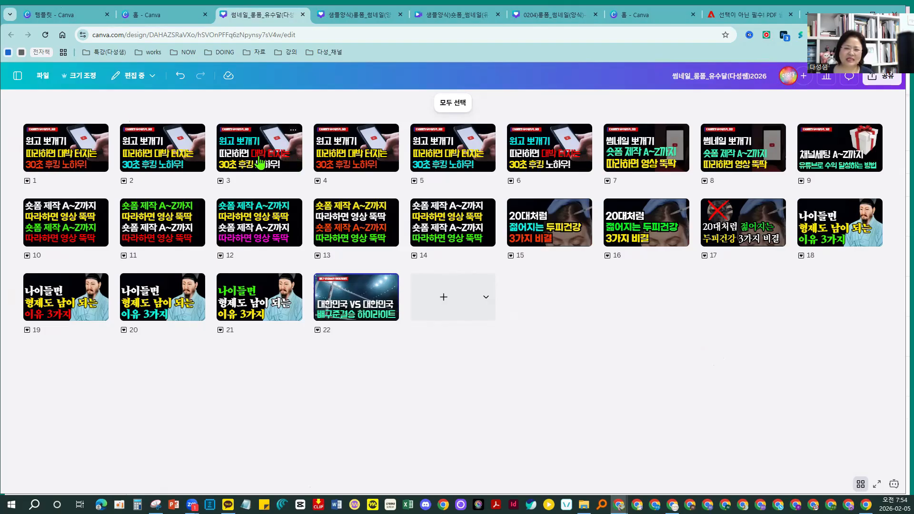
double_click(237, 166)
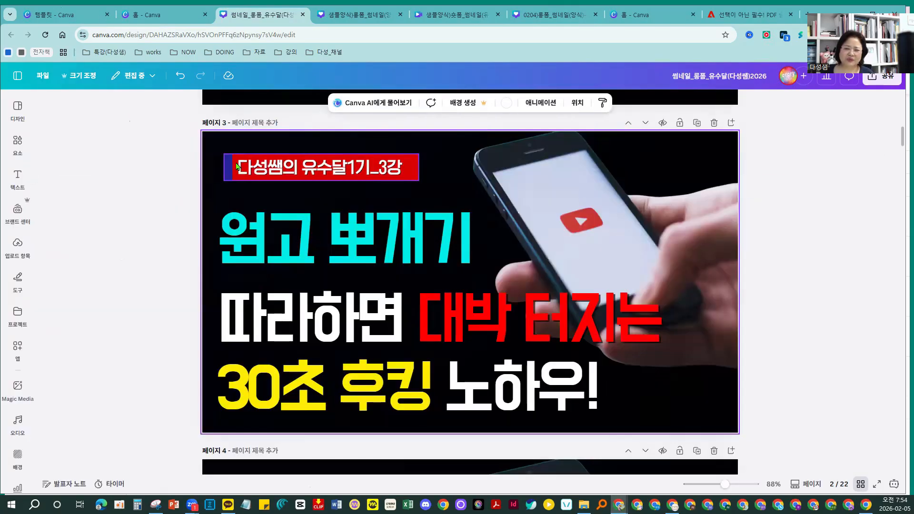
double_click(383, 171)
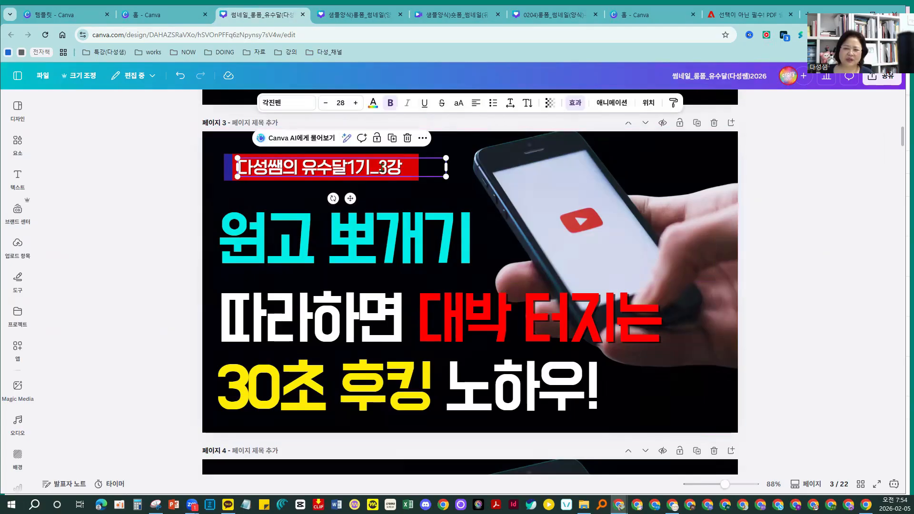
left_click(381, 169)
left_click_drag(379, 169, 387, 169)
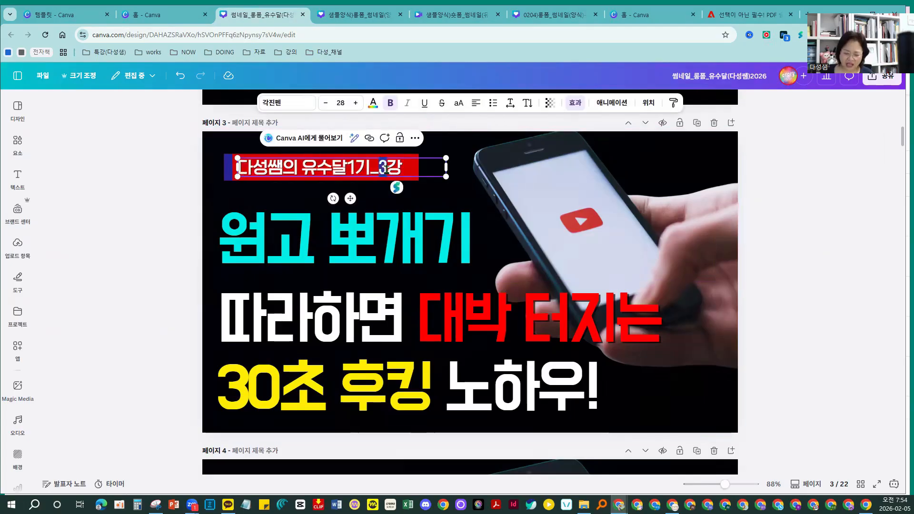
type("4")
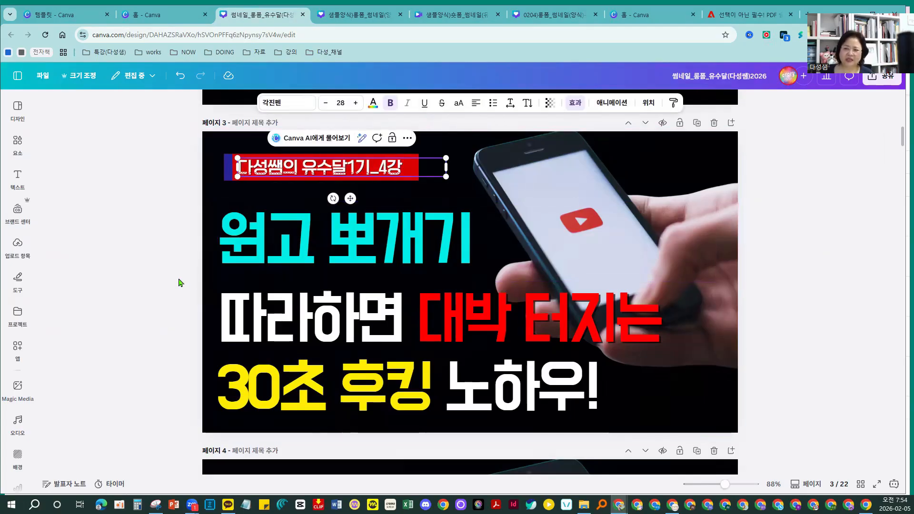
left_click(181, 283)
Delete the smartphone photo from page 3 and search the elements for "유튜브 수익".
left_click(579, 202)
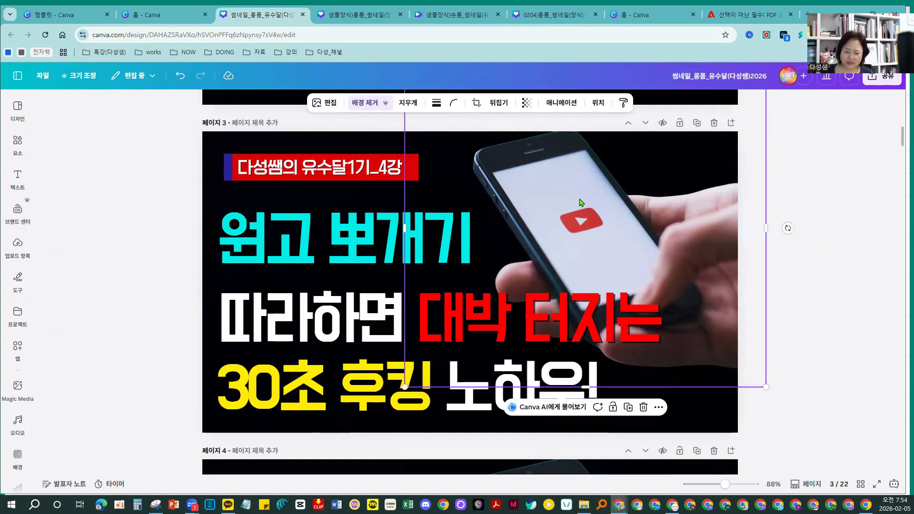
key("Delete")
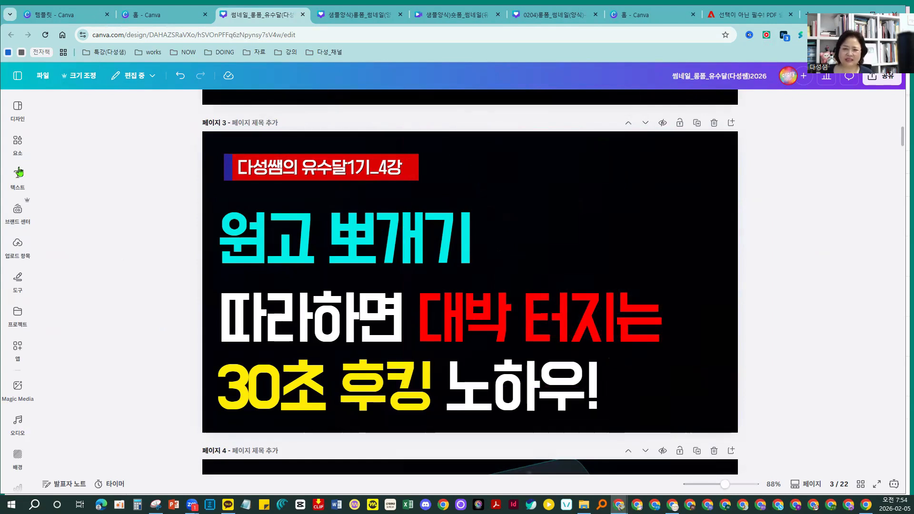
left_click(17, 143)
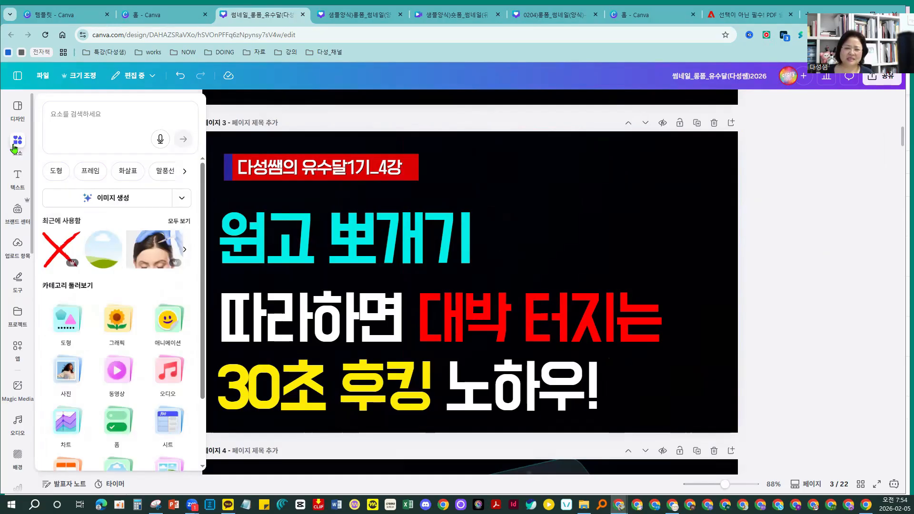
left_click(77, 110)
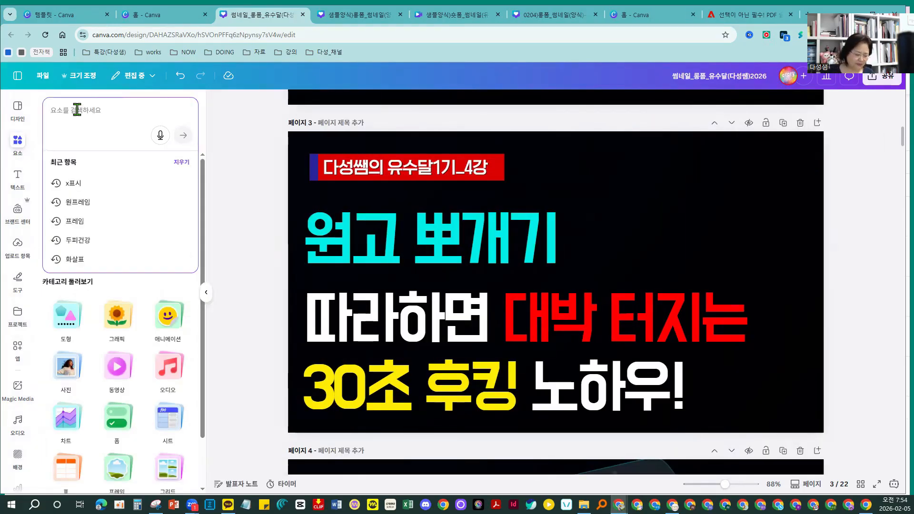
type("유")
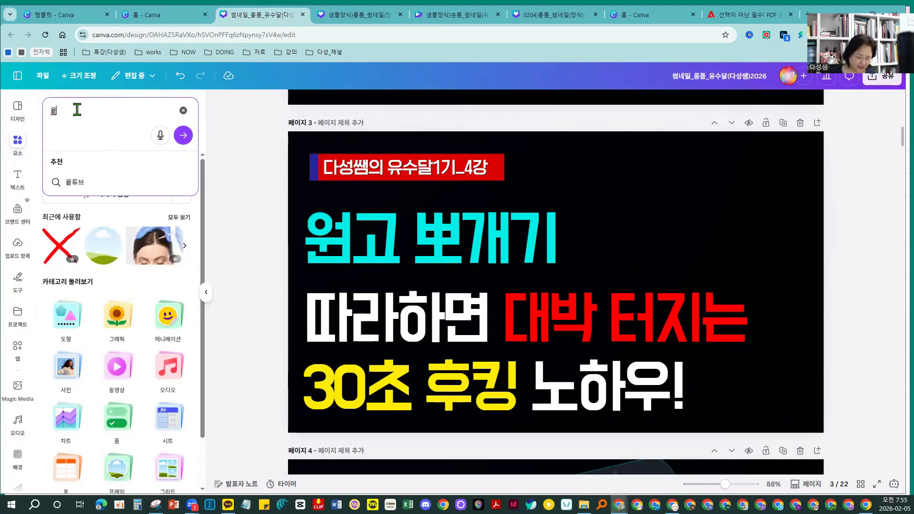
type("튜브 스")
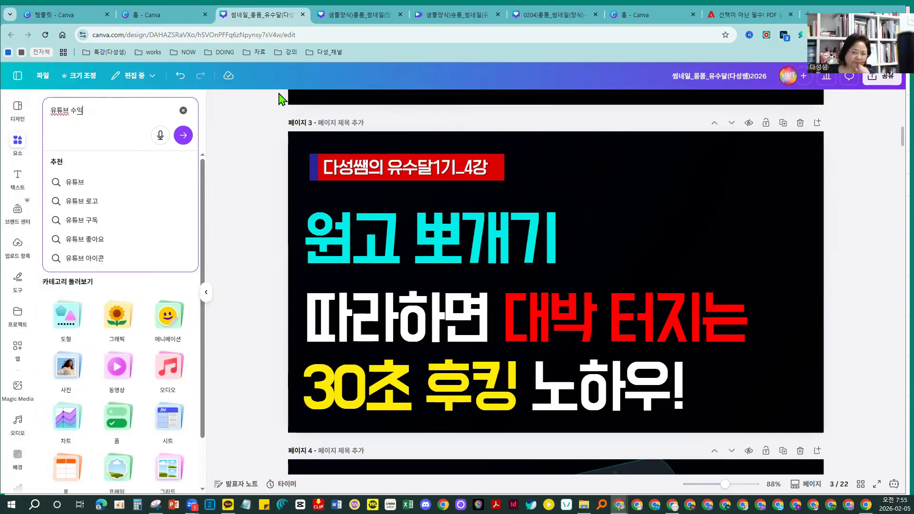
left_click(183, 135)
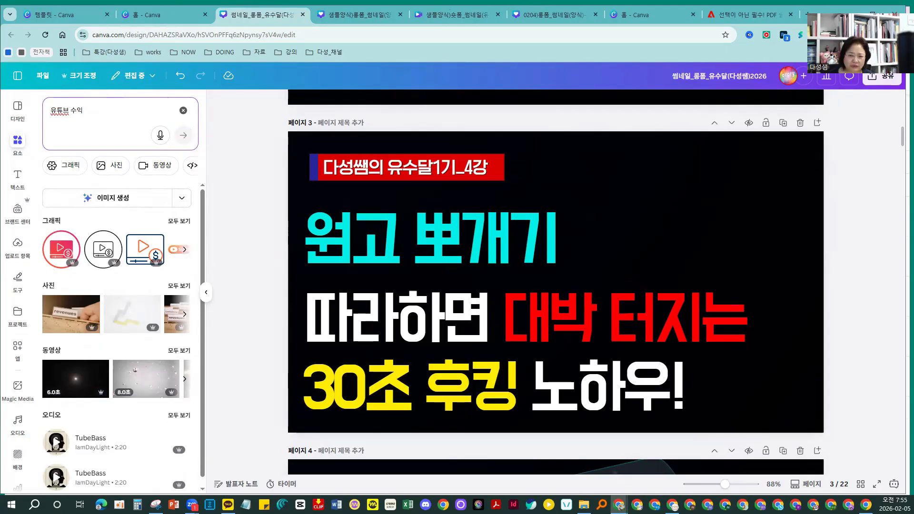
Browse the full photo results and add the picture of the grey and orange zigzag arrows to page 3.
scroll(83, 235, "down", 1)
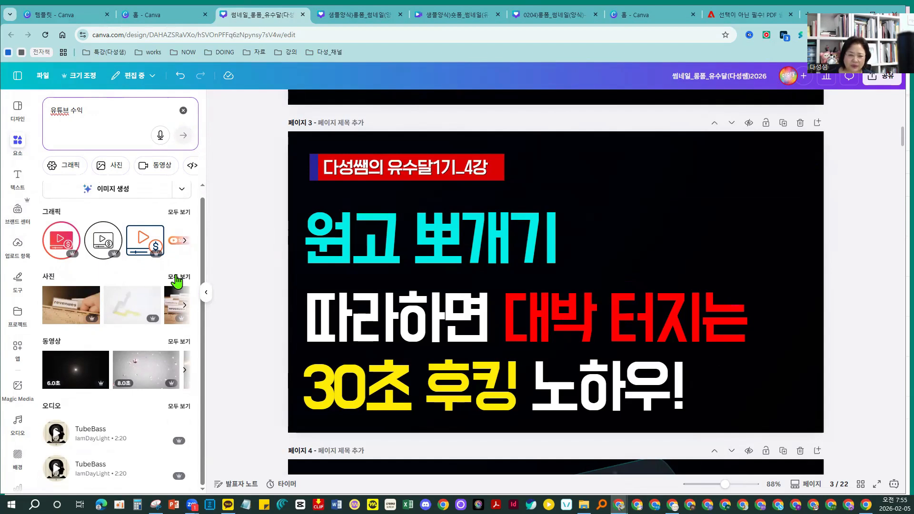
left_click(179, 277)
scroll(152, 292, "down", 2)
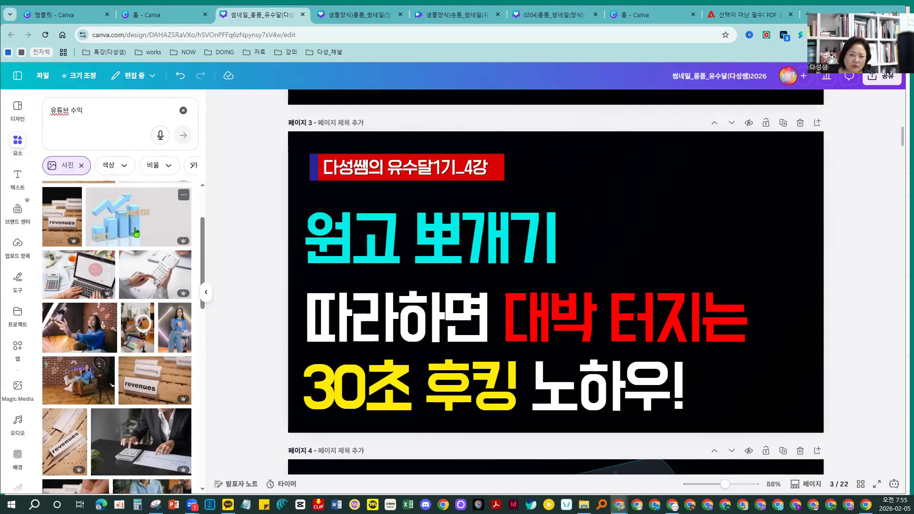
scroll(138, 221, "down", 7)
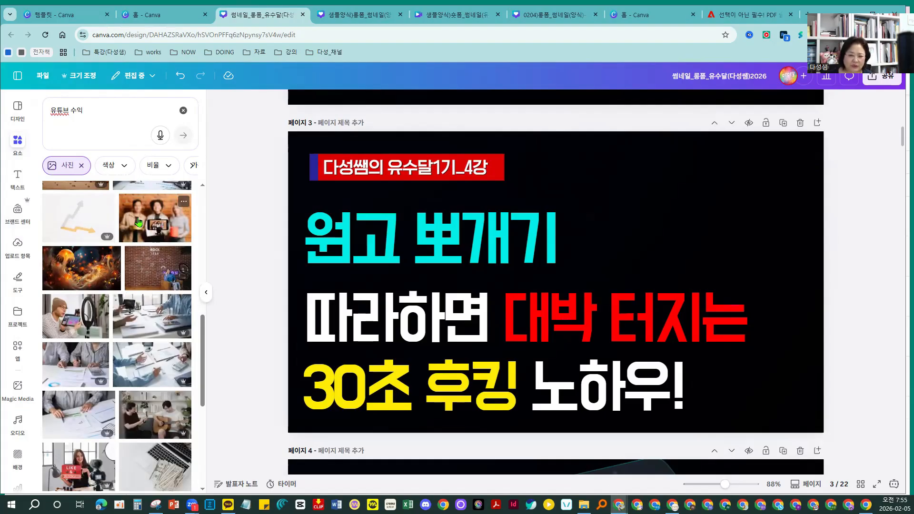
left_click(77, 219)
left_click_drag(616, 208, 682, 162)
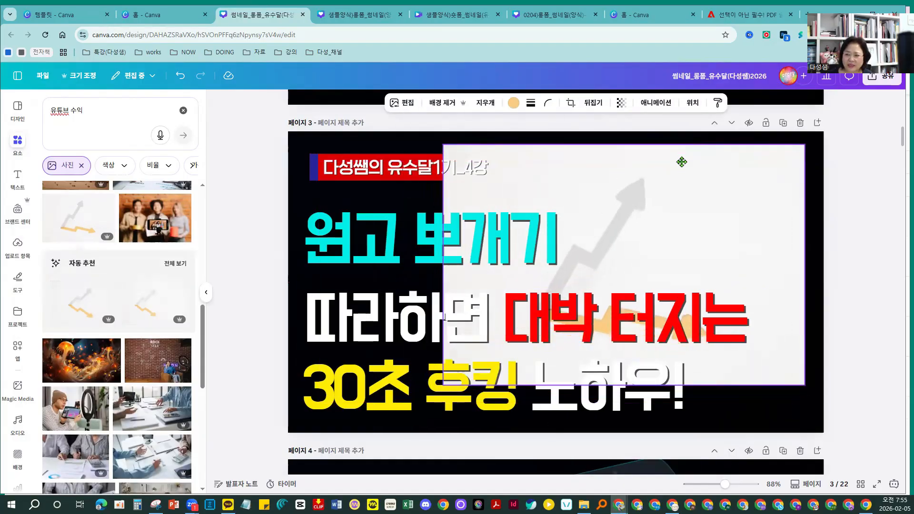
Remove the arrow photo's background, then shrink it and place it in the upper-right area of the thumbnail.
left_click(443, 104)
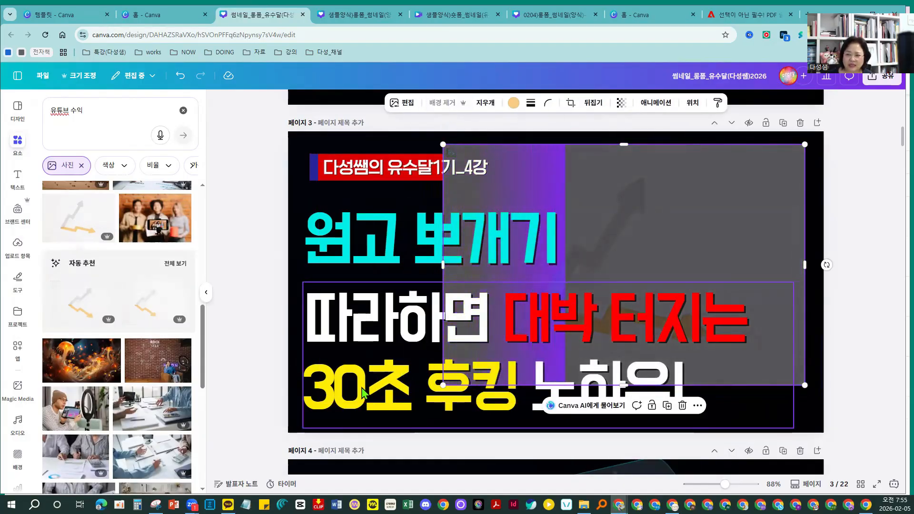
left_click_drag(613, 252, 693, 214)
left_click(712, 208)
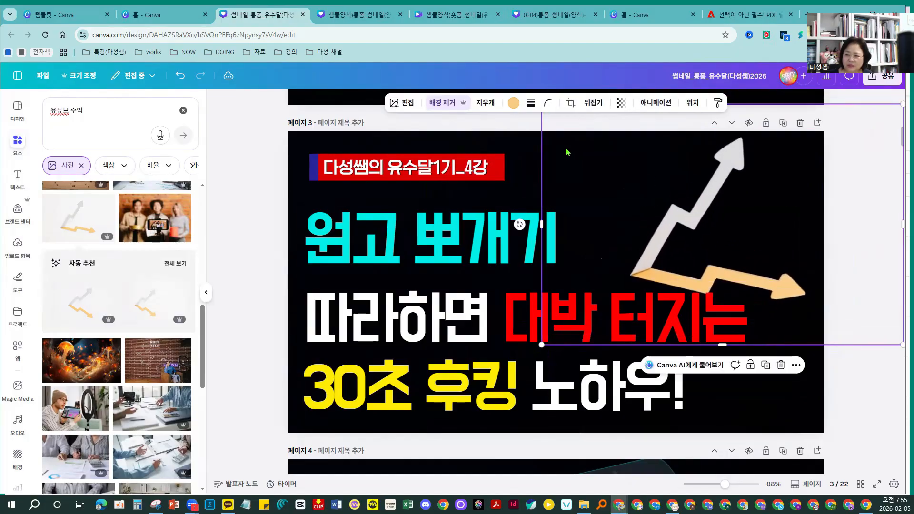
left_click_drag(901, 106, 762, 205)
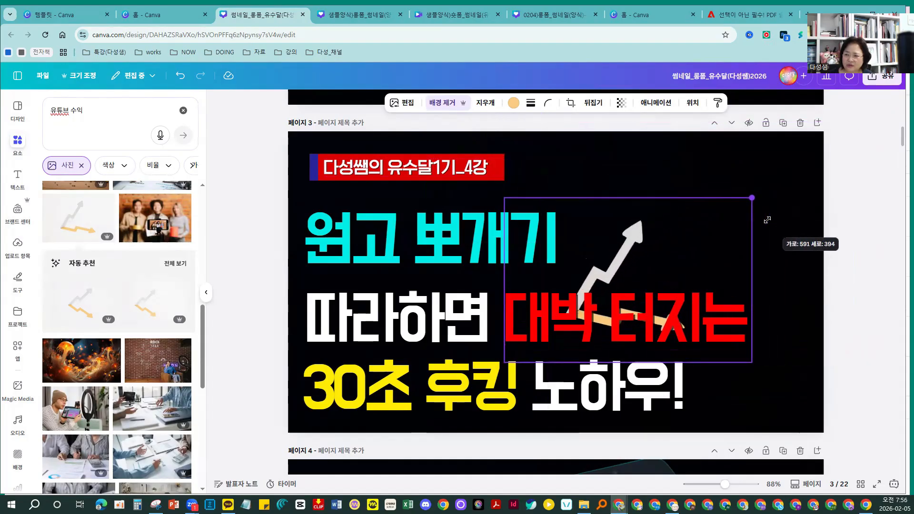
left_click_drag(651, 265, 699, 183)
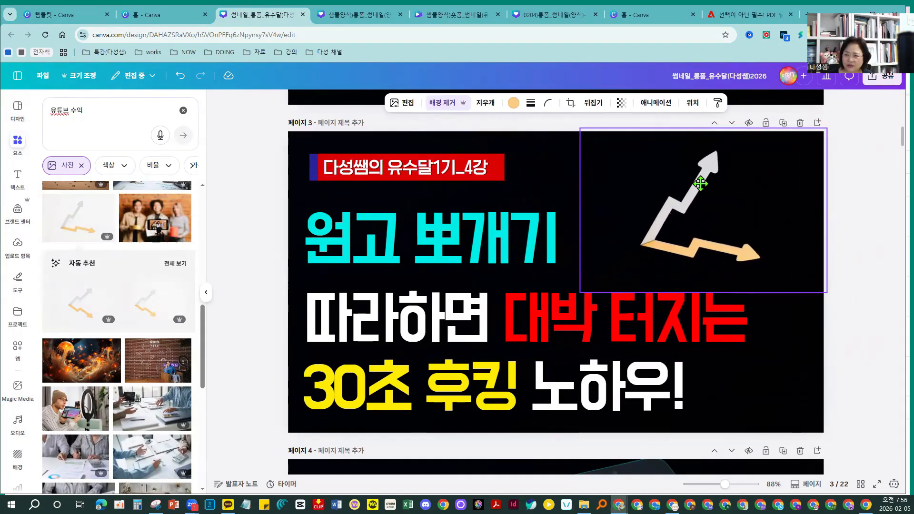
left_click_drag(581, 293, 535, 339)
left_click_drag(684, 175, 703, 160)
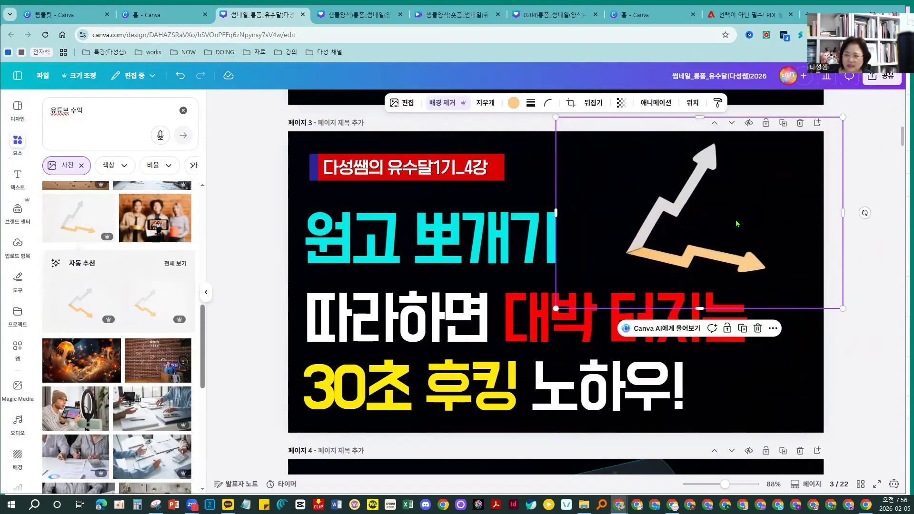
left_click(241, 348)
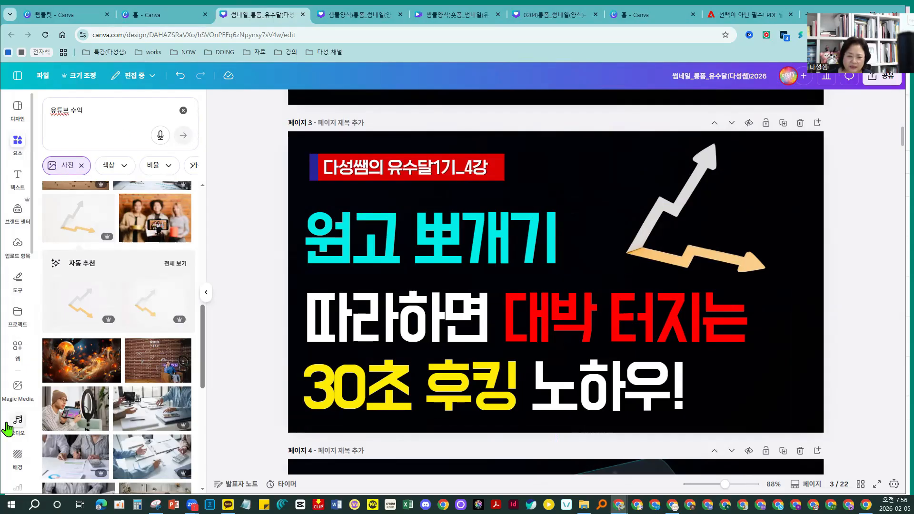
Add the photo of a laptop showing the YouTube logo beside a tulip vase, and remove its background.
scroll(107, 389, "down", 5)
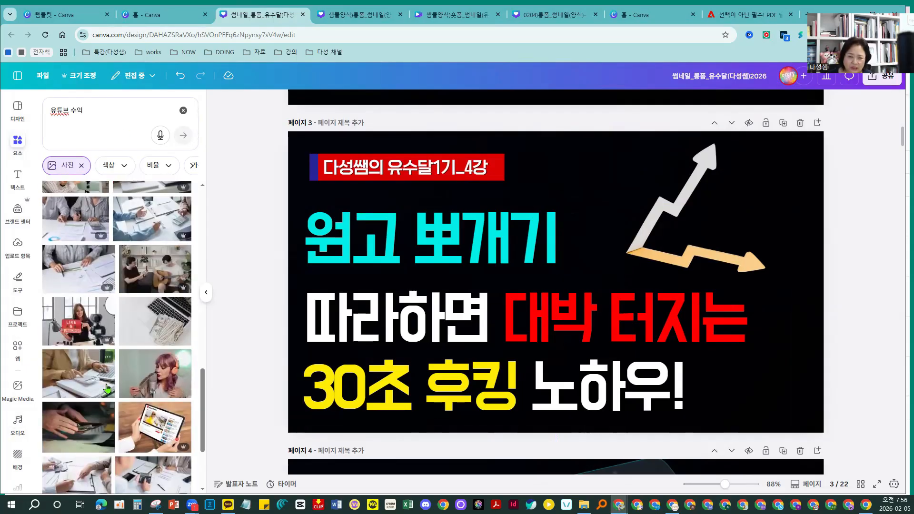
scroll(107, 388, "down", 2)
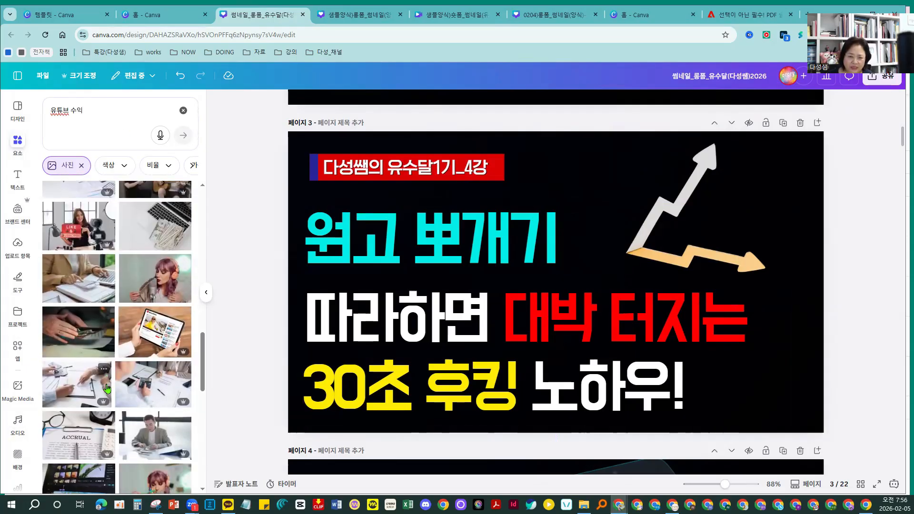
scroll(107, 389, "down", 4)
scroll(107, 389, "down", 2)
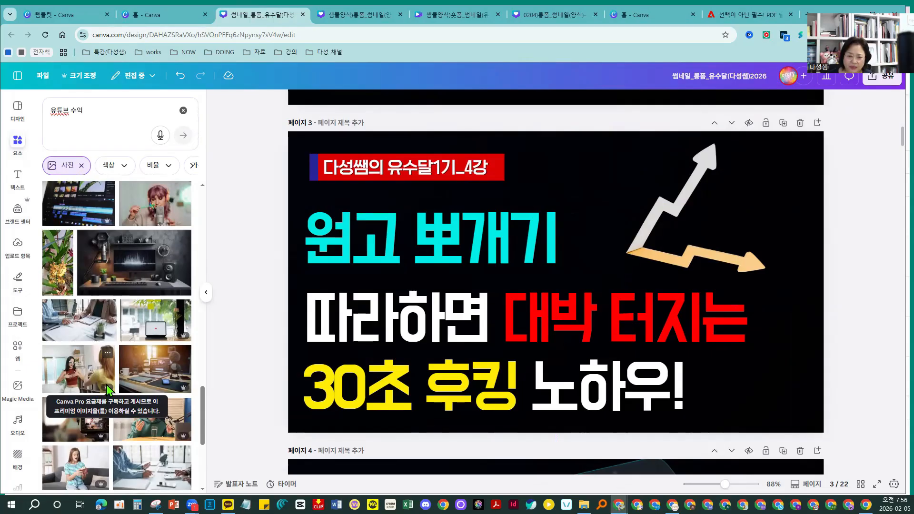
left_click(159, 334)
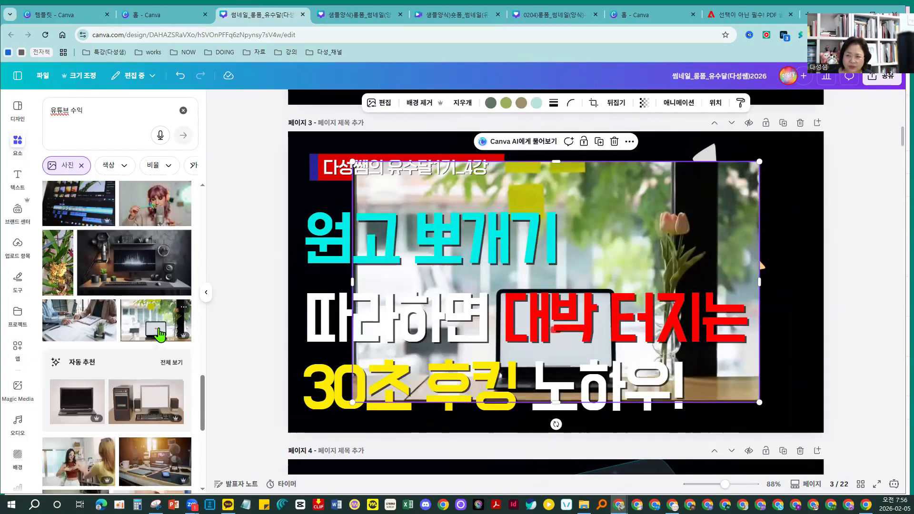
left_click(431, 102)
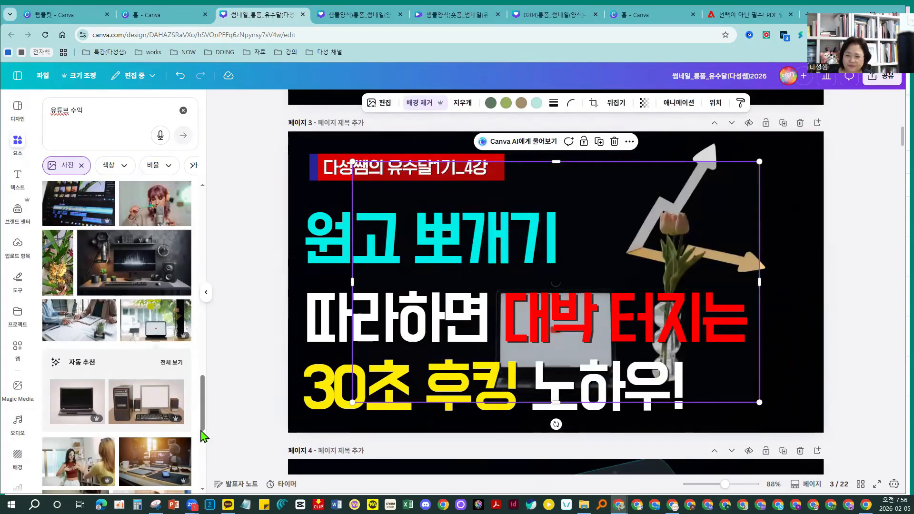
Shrink the laptop cutout and position it over the arrows, above the red headline words.
left_click_drag(594, 231, 674, 105)
left_click_drag(852, 92, 772, 139)
left_click_drag(646, 223, 686, 200)
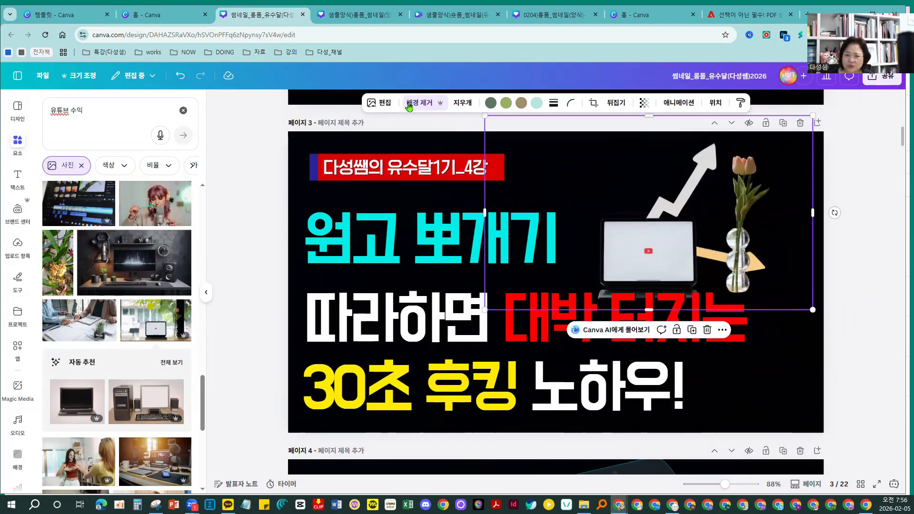
Erase the tulips and glass vase from the laptop cutout with the Pixel Eraser at size 47, and apply the result.
left_click(462, 103)
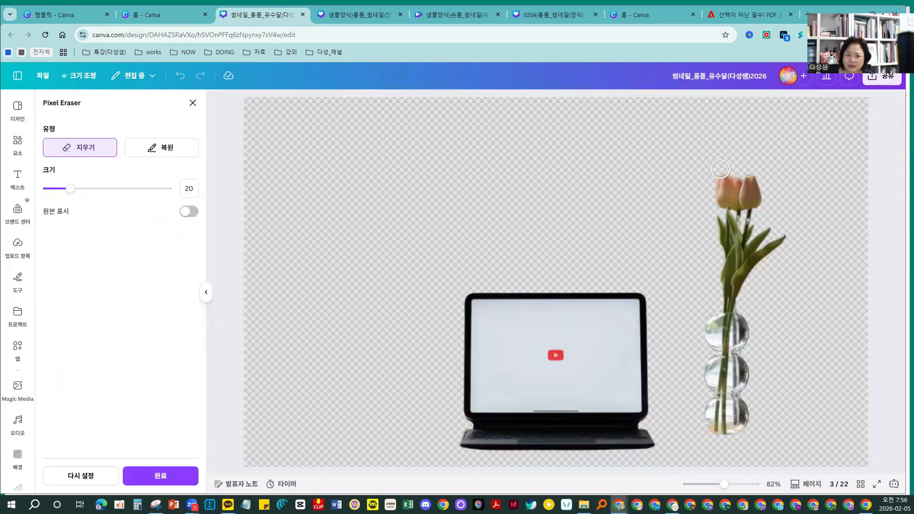
mouse_move(720, 169)
left_mouse_down()
mouse_move(738, 219)
mouse_move(727, 192)
mouse_move(736, 248)
mouse_move(776, 239)
mouse_move(750, 215)
left_mouse_up()
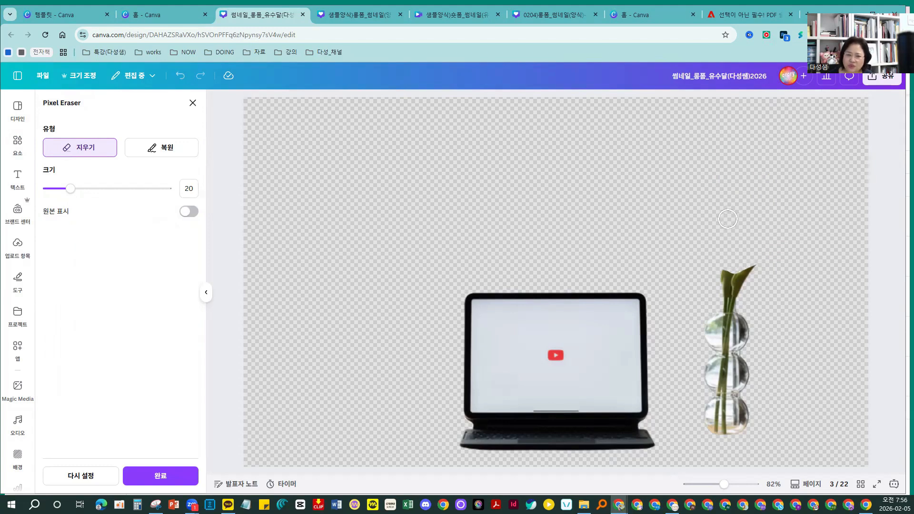
left_click_drag(70, 189, 103, 189)
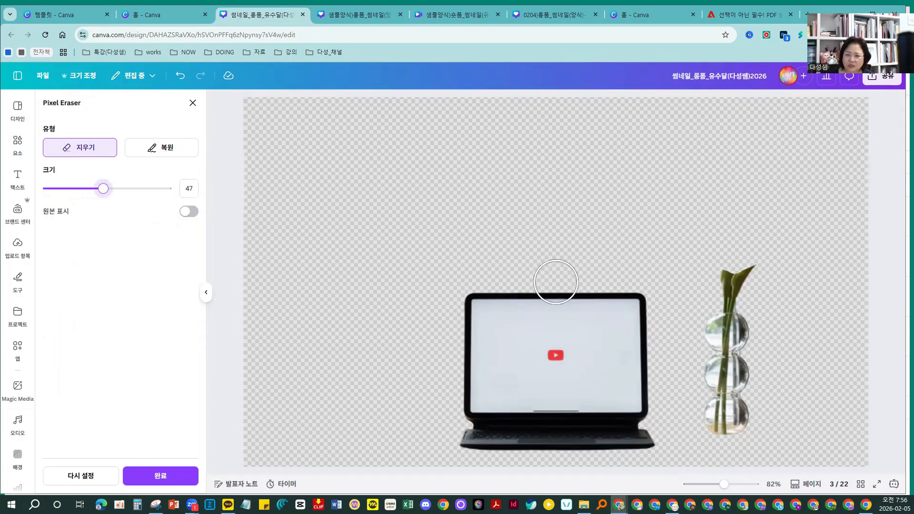
mouse_move(739, 214)
left_mouse_down()
mouse_move(745, 420)
mouse_move(764, 271)
mouse_move(732, 406)
mouse_move(720, 301)
mouse_move(728, 448)
mouse_move(714, 358)
mouse_move(714, 402)
left_mouse_up()
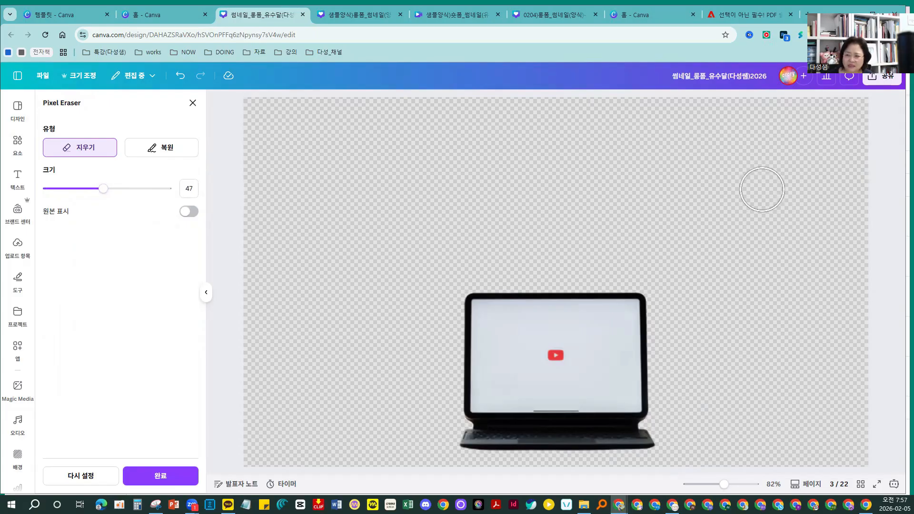
left_click(170, 476)
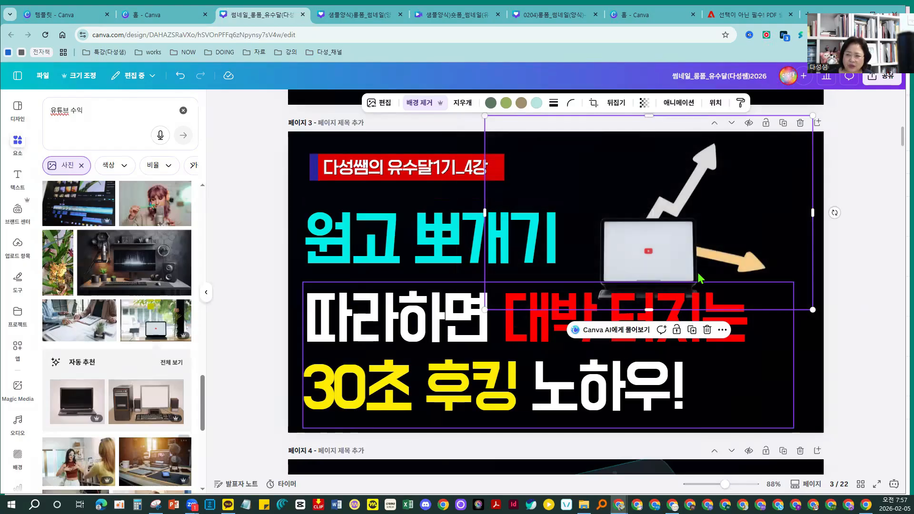
Enlarge the laptop cutout and move it clear of the arrows.
left_click_drag(632, 268, 636, 217)
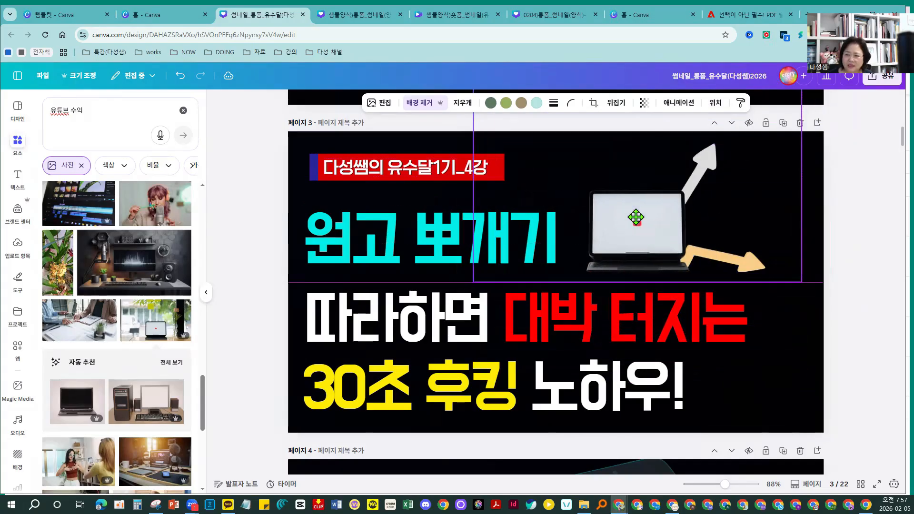
left_click_drag(803, 284, 907, 415)
left_click_drag(728, 270, 693, 182)
Bring the zigzag arrow picture on page 3 to the very front of the layers.
left_click(693, 182)
right_click(693, 183)
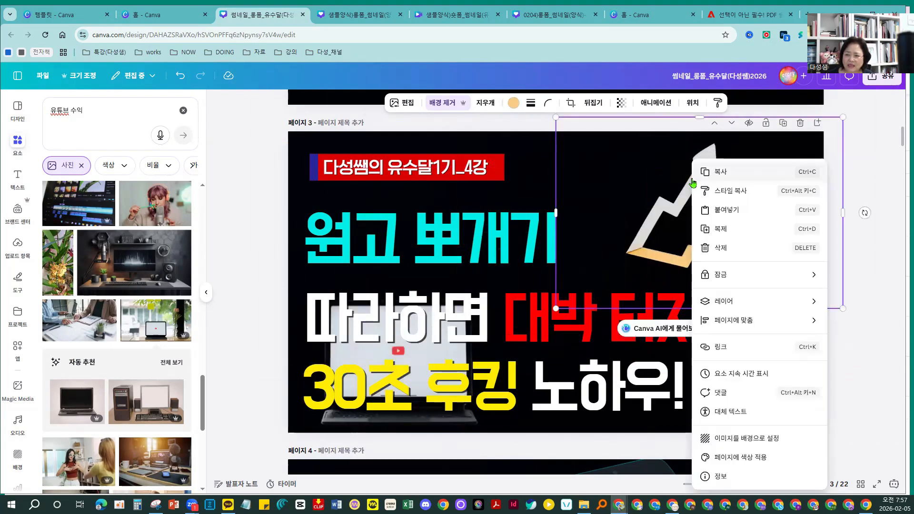
mouse_move(727, 307)
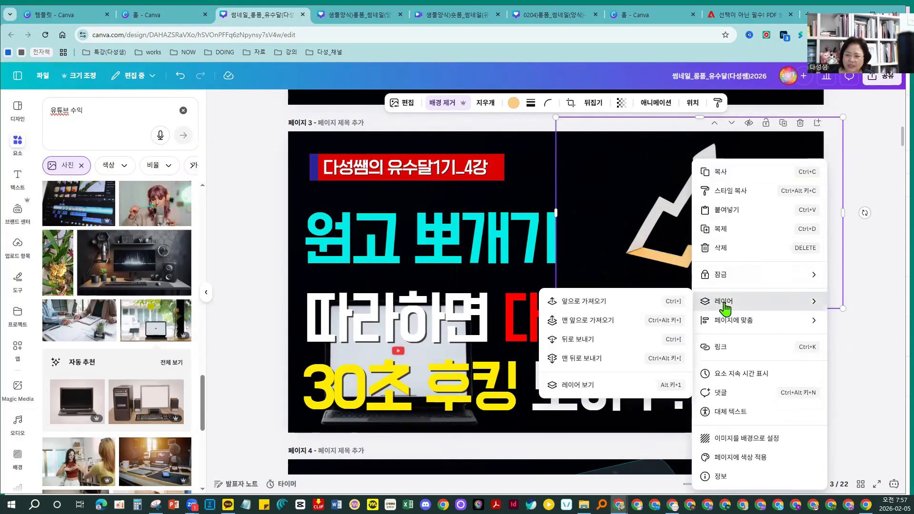
left_click(585, 329)
Place the enlarged laptop behind the arrows in the upper-right area of the thumbnail and shift the arrows left so they overlap its edge.
left_click(314, 290)
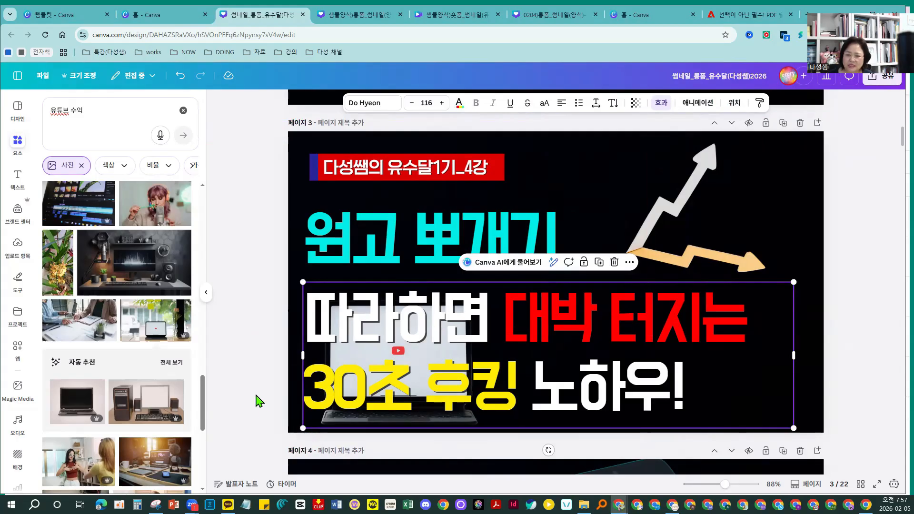
left_click(299, 286)
left_click_drag(298, 285, 624, 131)
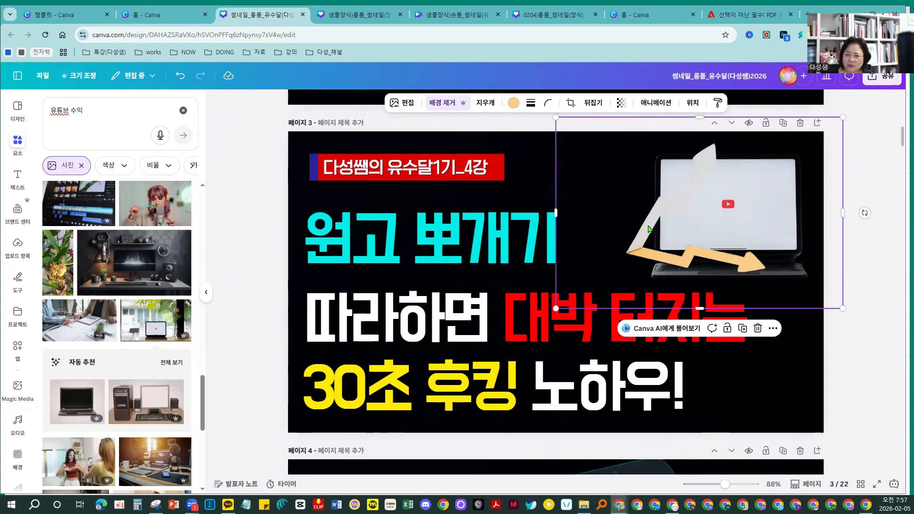
left_click_drag(648, 229, 606, 233)
Recolour the orange arrow with the custom dark red #8D0000, keeping the picture at 100 opacity.
left_click(514, 104)
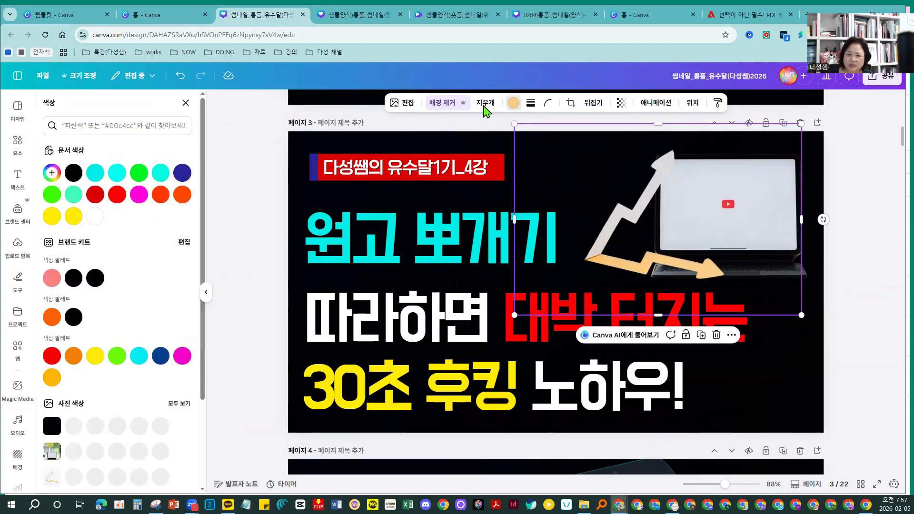
left_click(116, 196)
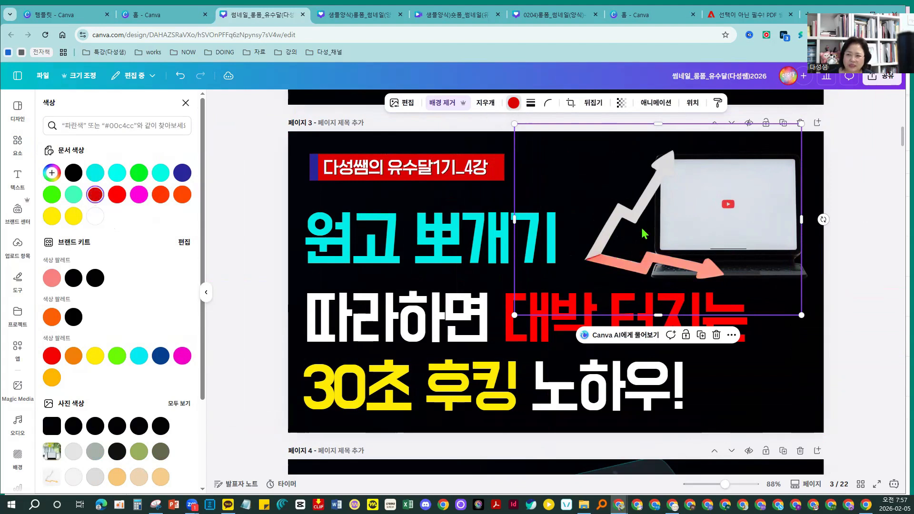
left_click(618, 103)
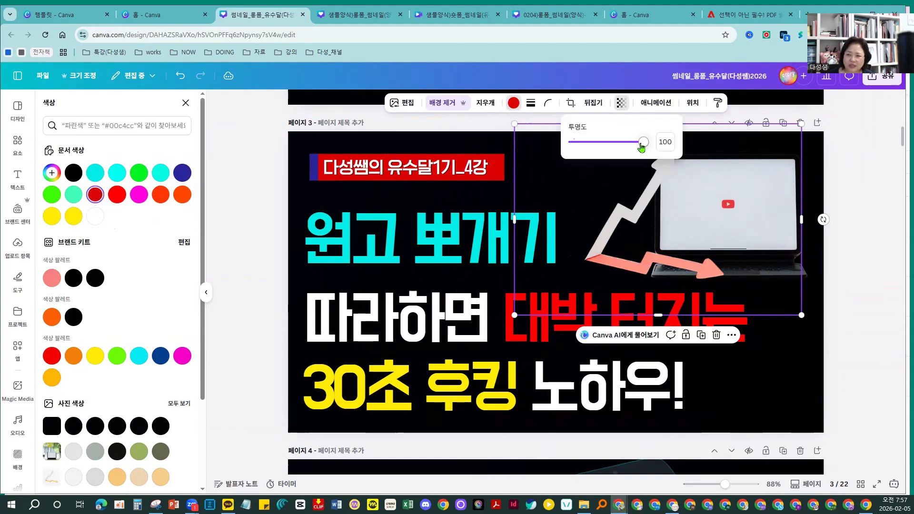
left_click_drag(641, 147, 678, 134)
left_click(261, 172)
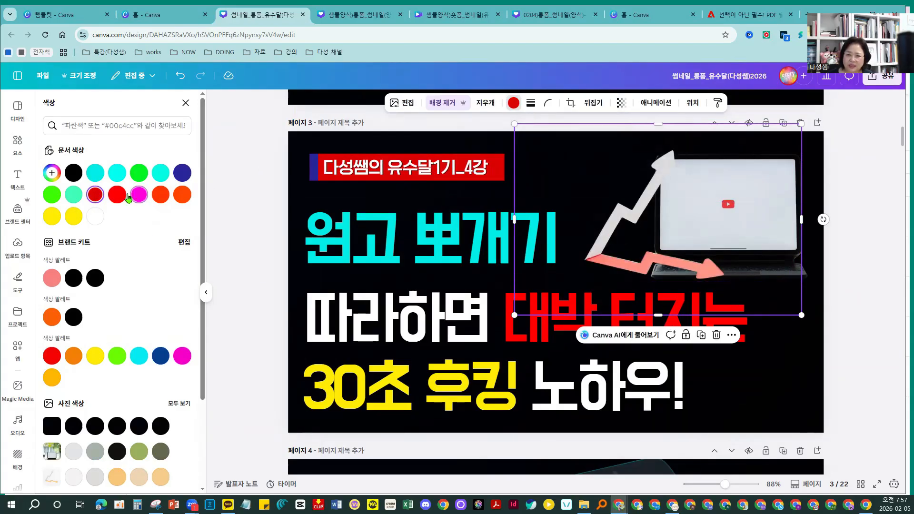
left_click(52, 174)
mouse_move(180, 203)
left_mouse_down()
mouse_move(179, 229)
mouse_move(183, 220)
left_mouse_up()
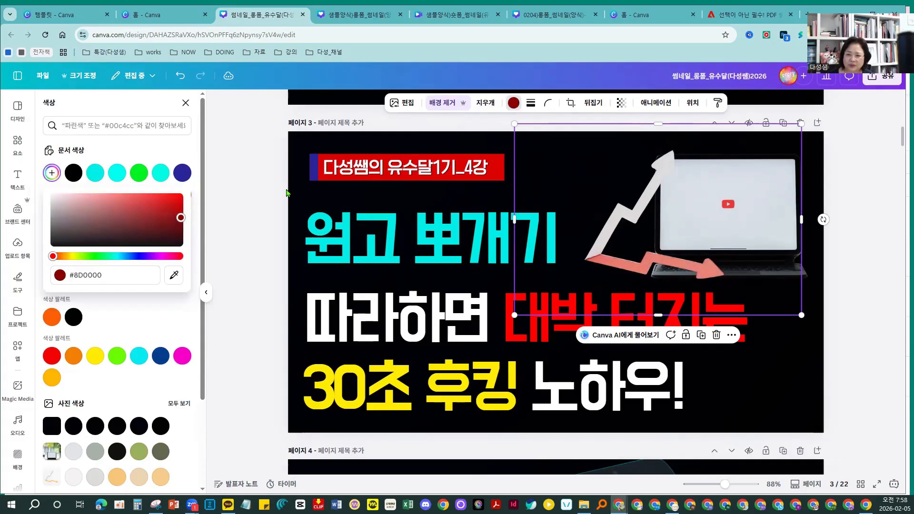
left_click(271, 192)
Shift the arrow picture slightly right over the laptop and enlarge it a little.
left_click_drag(601, 239, 633, 224)
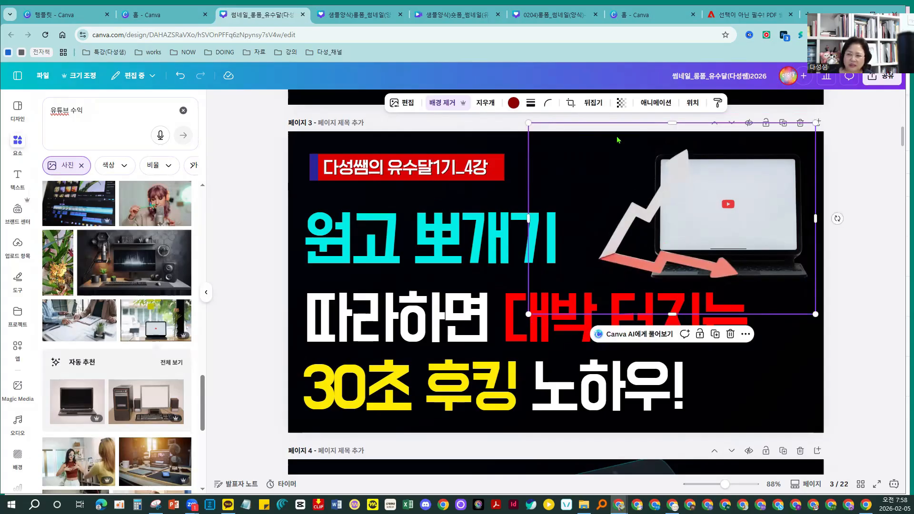
mouse_move(528, 123)
left_mouse_down()
mouse_move(577, 153)
mouse_move(523, 119)
left_mouse_up()
left_click(864, 275)
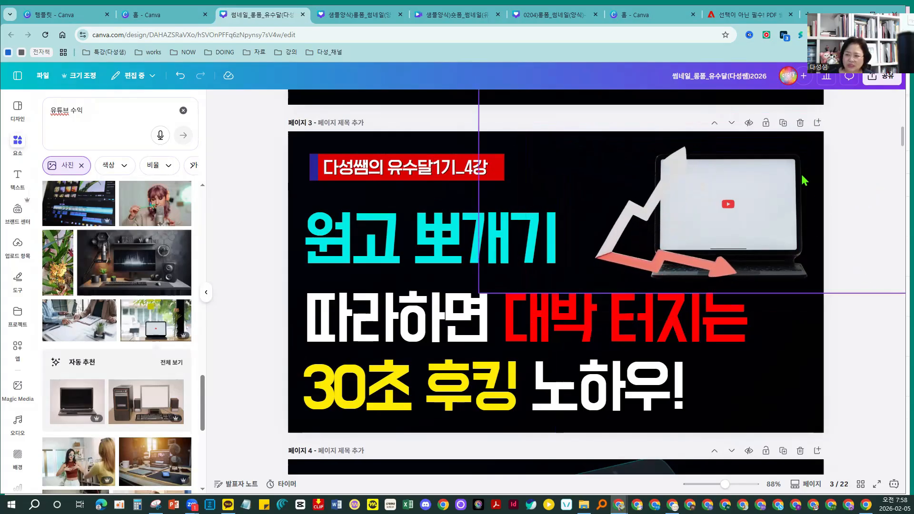
Shift the black background image of page 3 and recentre it so it covers the whole page.
left_click(785, 159)
left_click(811, 328)
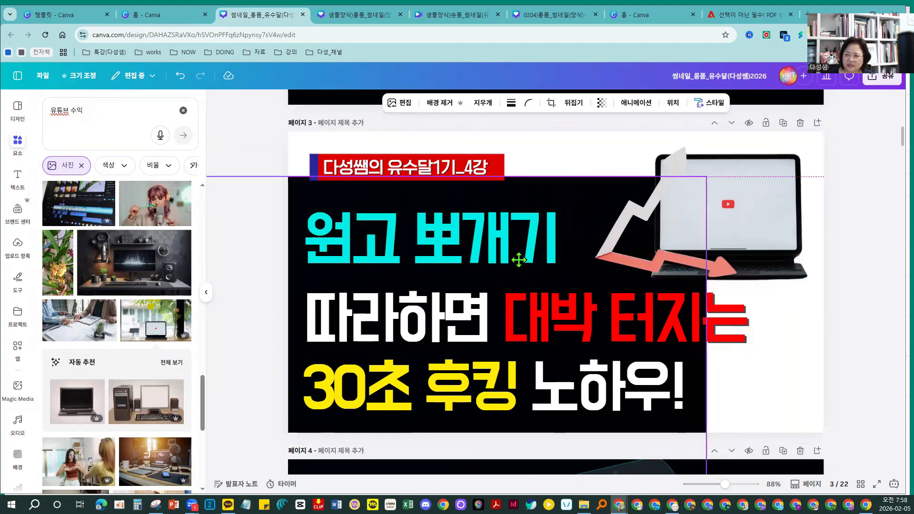
left_click_drag(639, 217, 640, 217)
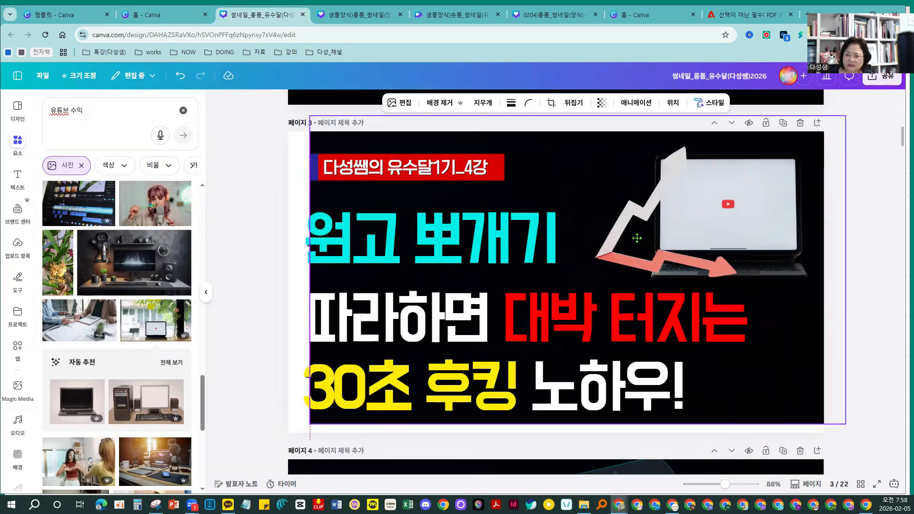
left_click_drag(626, 248, 613, 252)
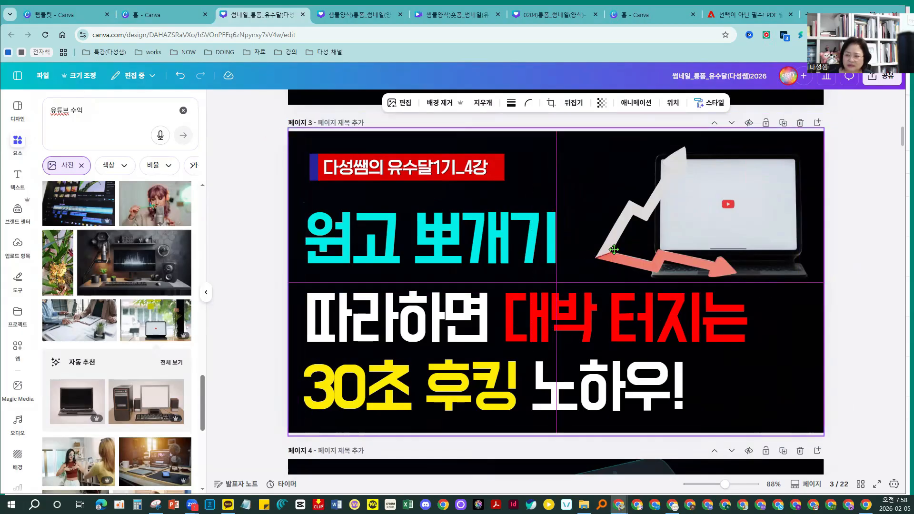
Move the arrows aside over the cyan headline, then shrink the laptop and reposition it in the thumbnail's upper-right corner.
left_click(774, 188)
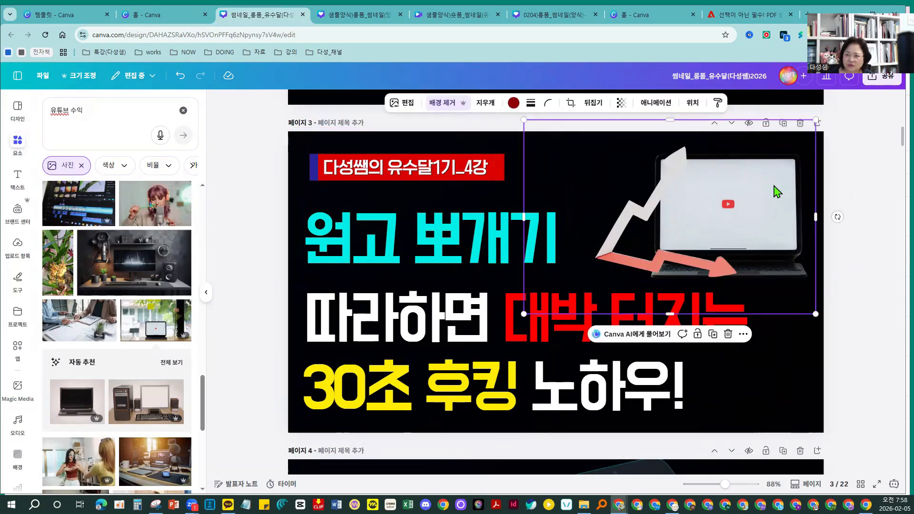
left_click_drag(775, 188, 612, 149)
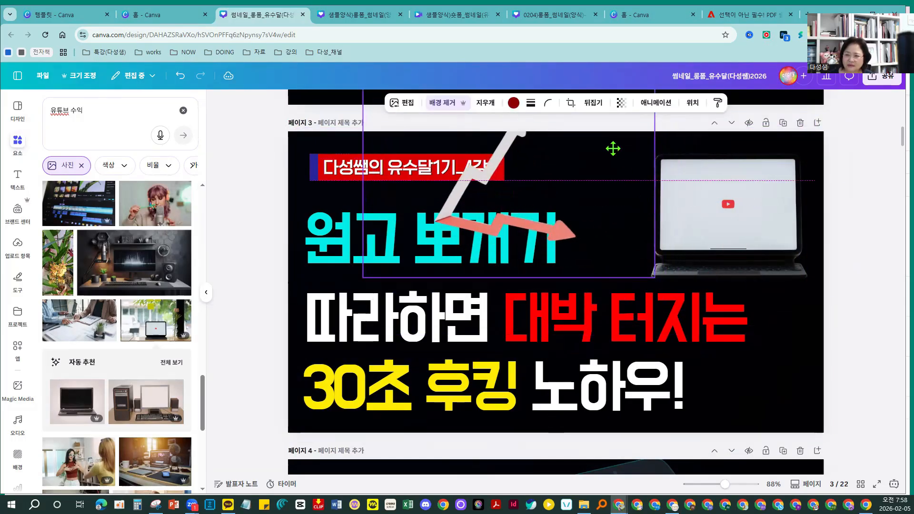
left_click(739, 177)
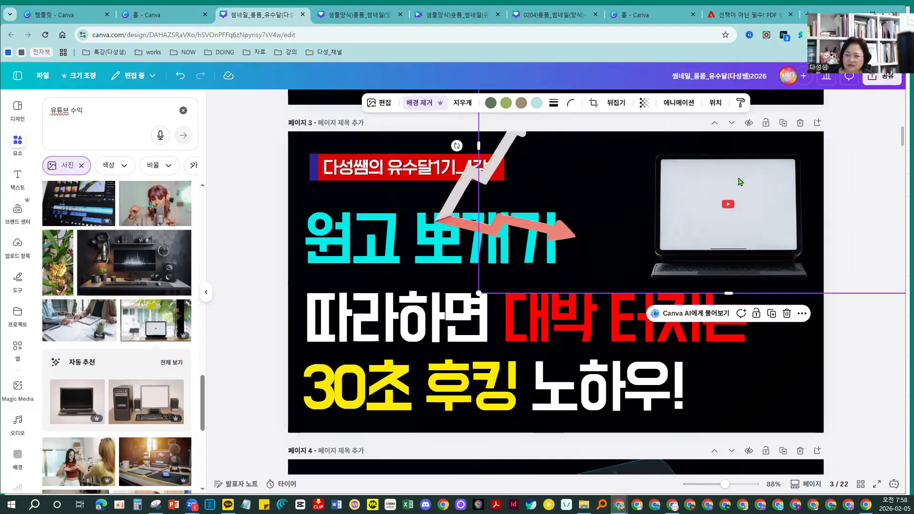
left_click_drag(479, 293, 568, 238)
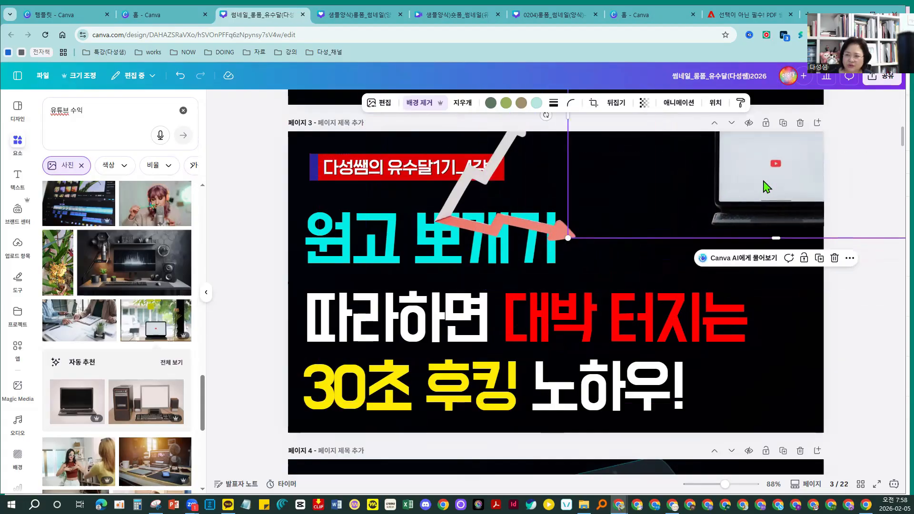
left_click_drag(765, 187, 719, 213)
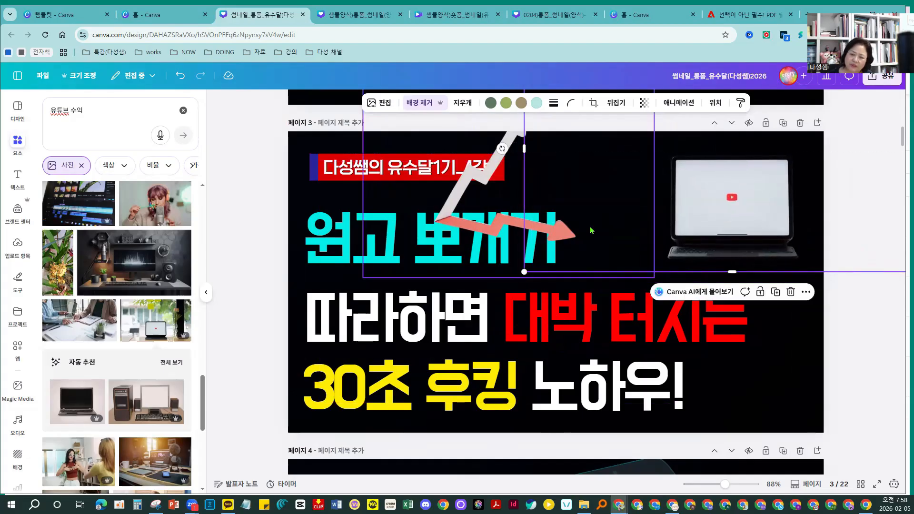
Adjust the laptop image's texture, setting sharpness (선예도) to 20 and clarity (선명도) to 37.
left_click(387, 105)
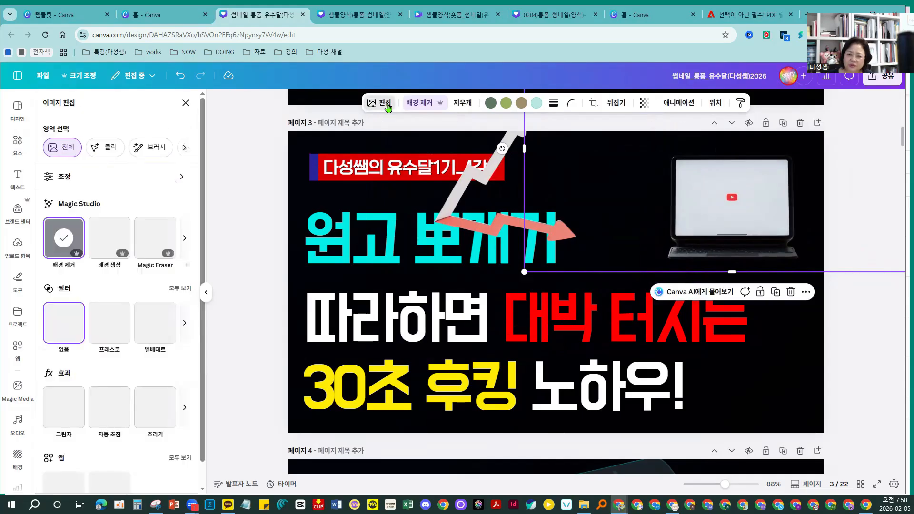
left_click(53, 180)
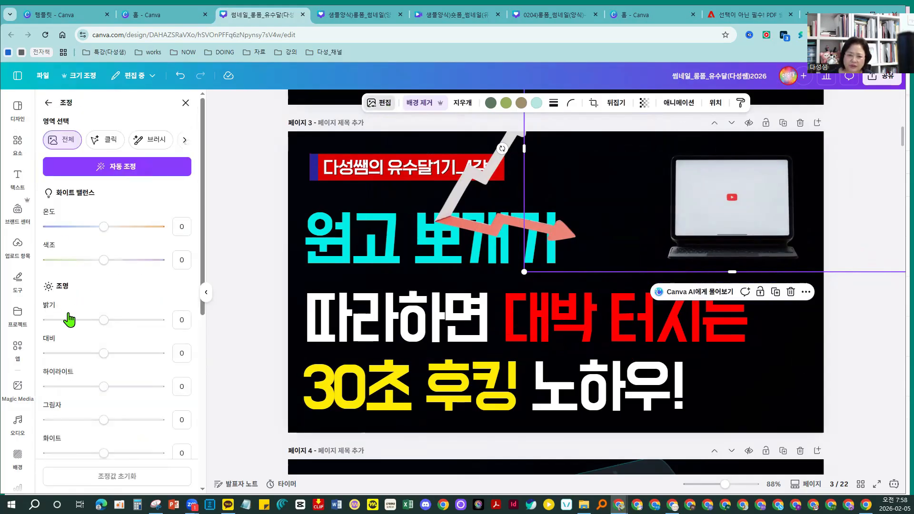
scroll(139, 322, "down", 7)
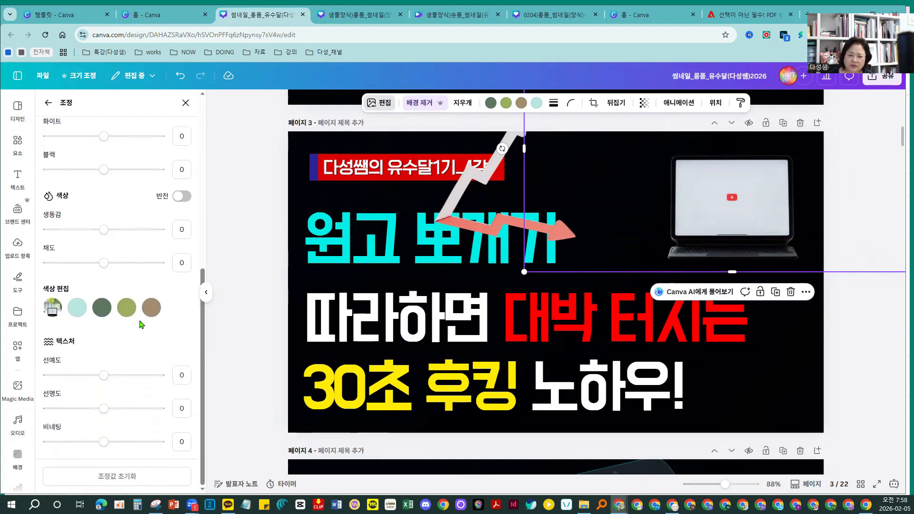
left_click_drag(103, 376, 109, 376)
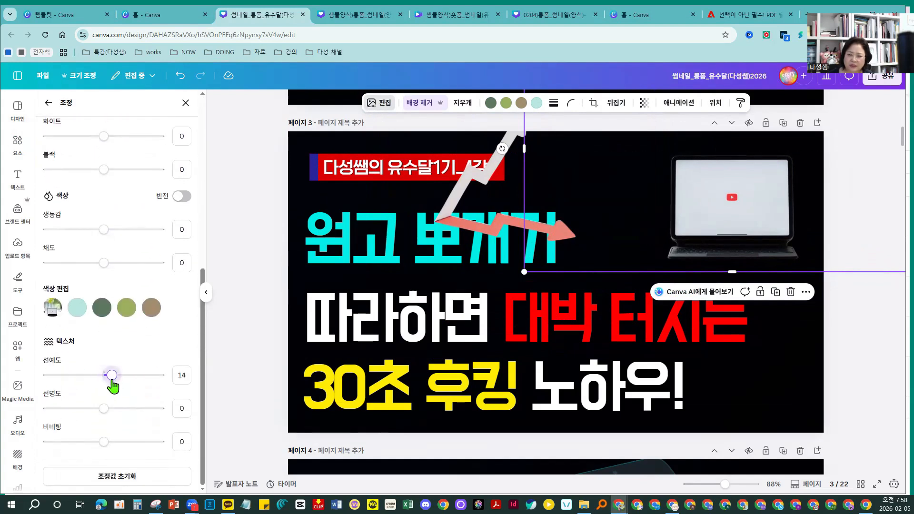
left_click_drag(106, 409, 125, 423)
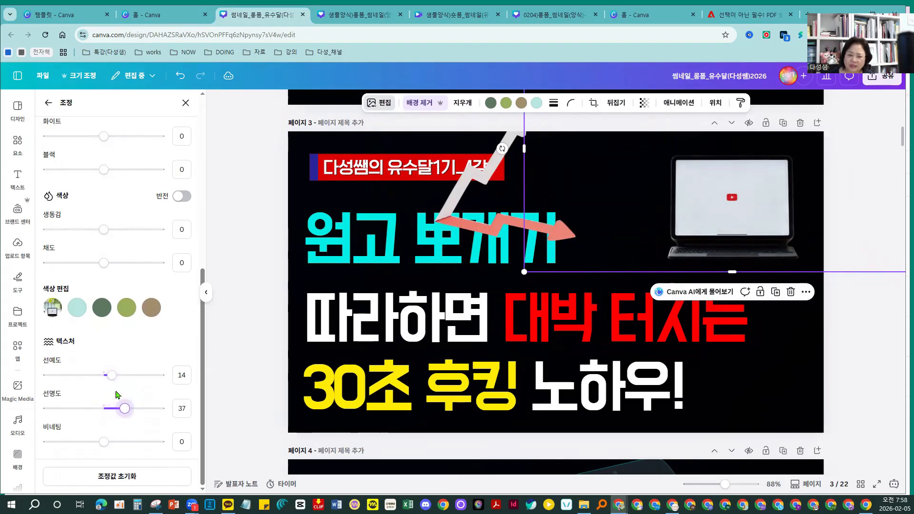
left_click_drag(110, 375, 114, 378)
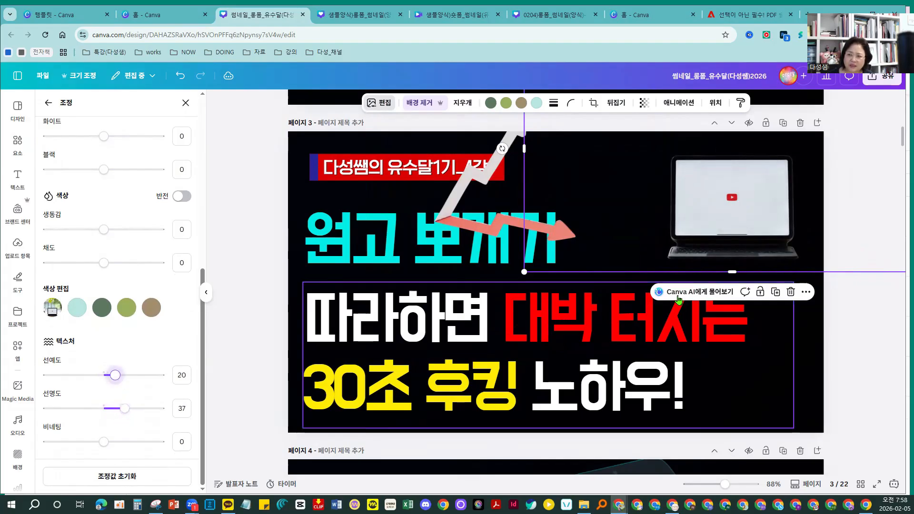
Move the arrows back beside the laptop's left edge, overlapping its base, and duplicate the finished thumbnail page.
left_click_drag(452, 204, 597, 235)
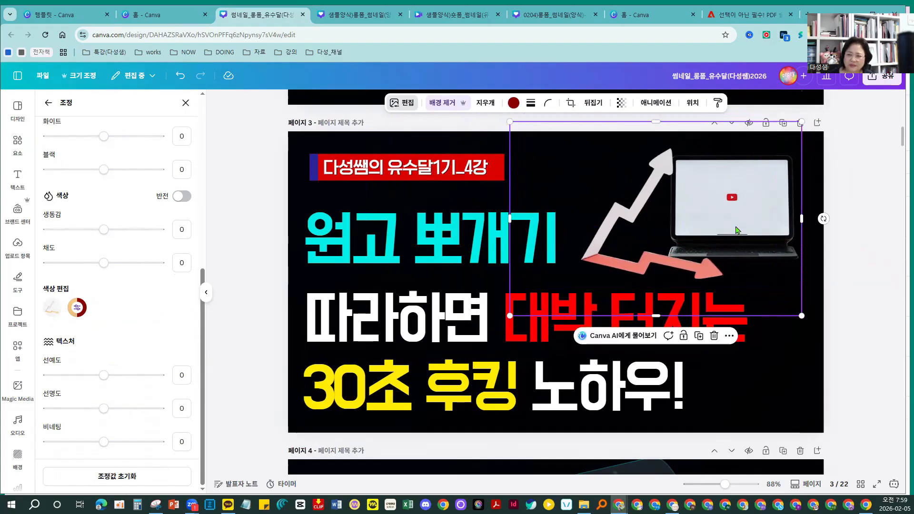
left_click(242, 253)
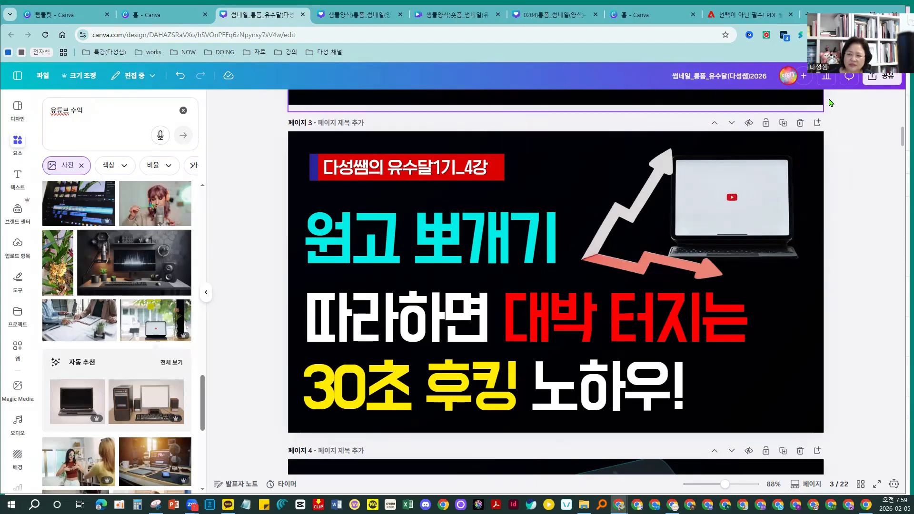
left_click(783, 124)
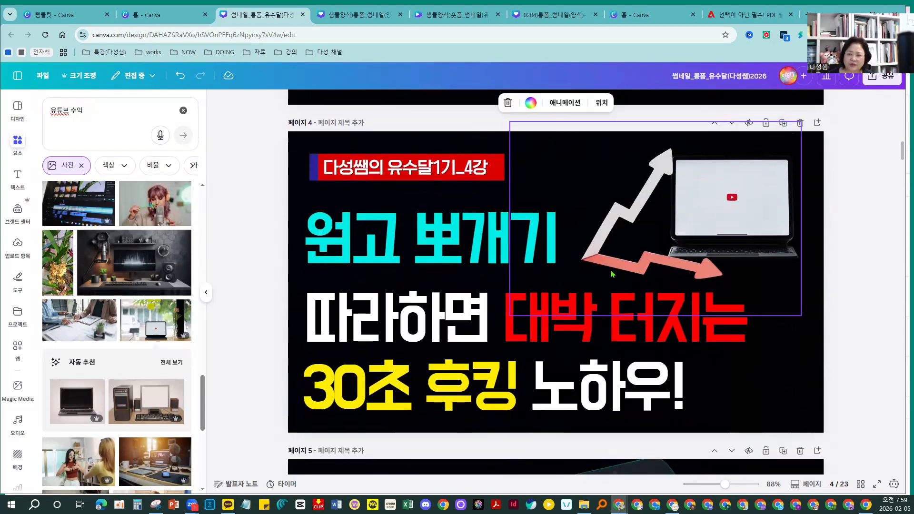
scroll(608, 264, "up", 3)
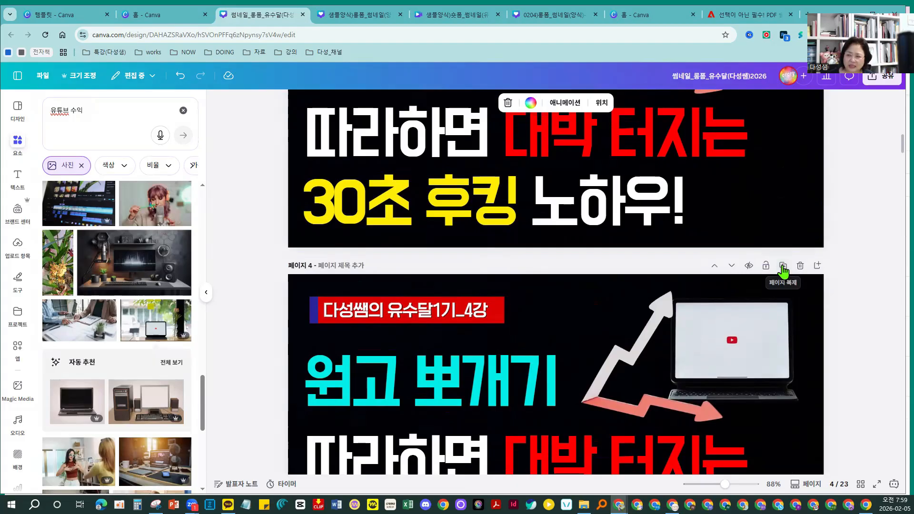
Delete the white and red arrows image beside the laptop on page 3.
scroll(780, 266, "up", 5)
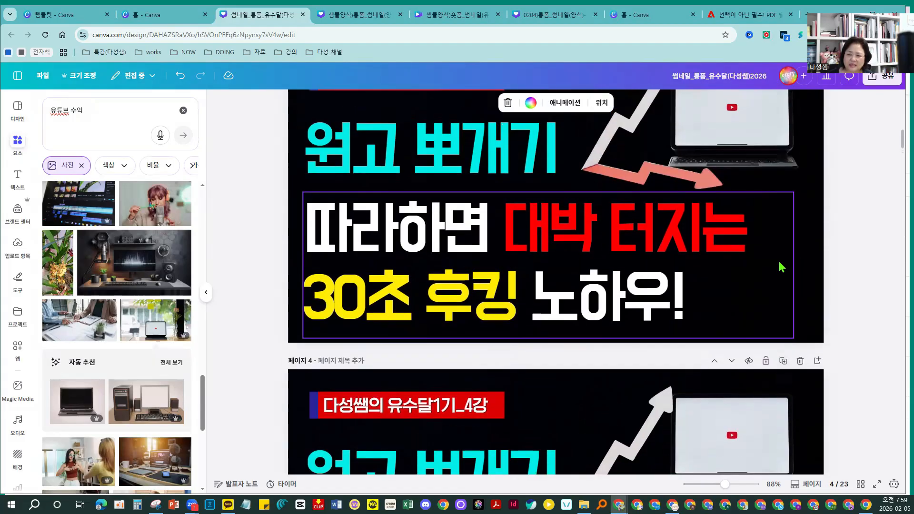
scroll(587, 418, "down", 2)
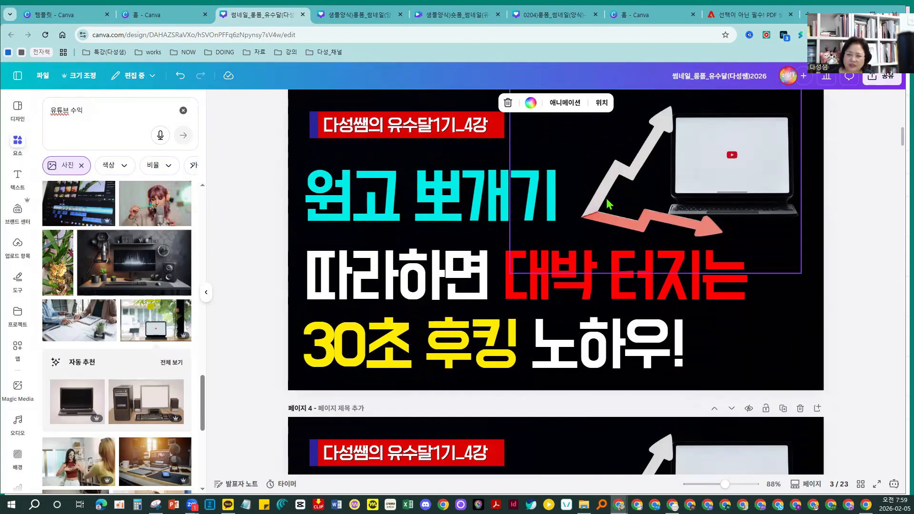
left_click(608, 205)
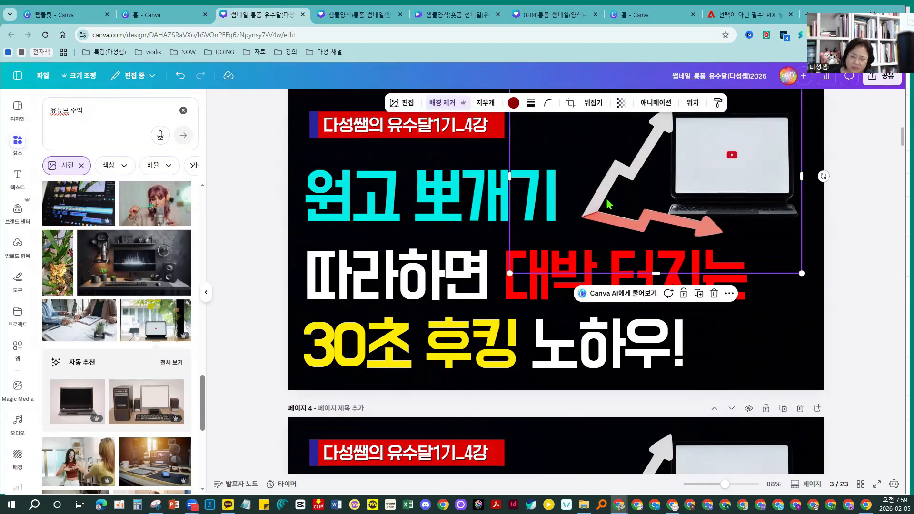
key("Delete")
Enlarge the laptop image on page 3 and reposition it in the thumbnail's upper-right area, above the red headline words.
left_click(720, 156)
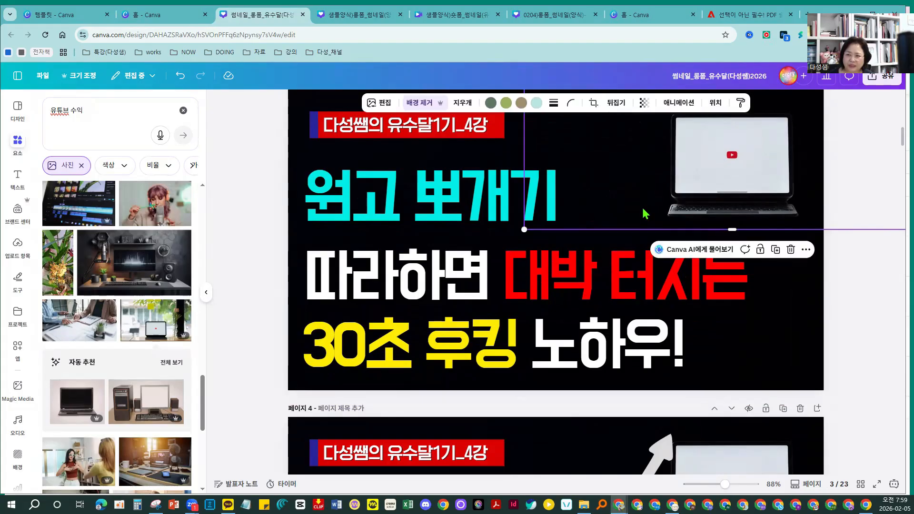
left_click_drag(525, 231, 497, 329)
scroll(498, 329, "up", 2)
scroll(497, 329, "up", 1)
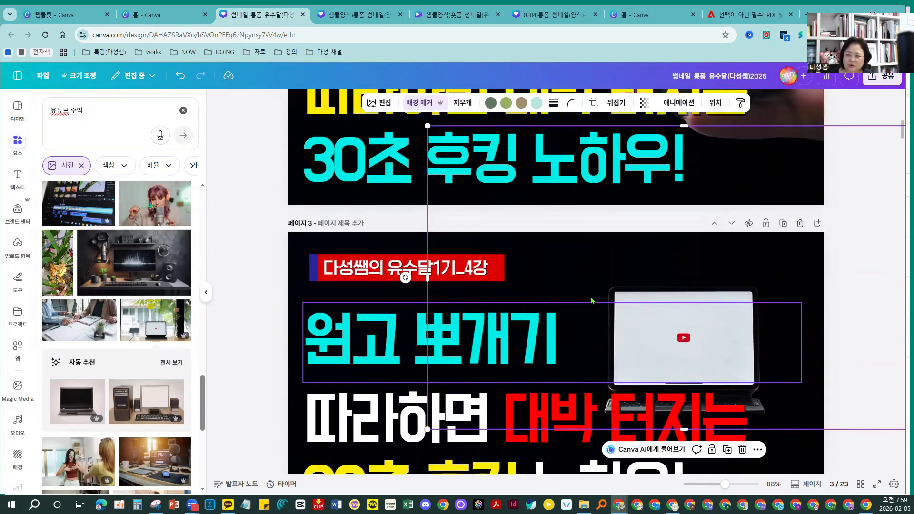
left_click_drag(674, 250, 704, 210)
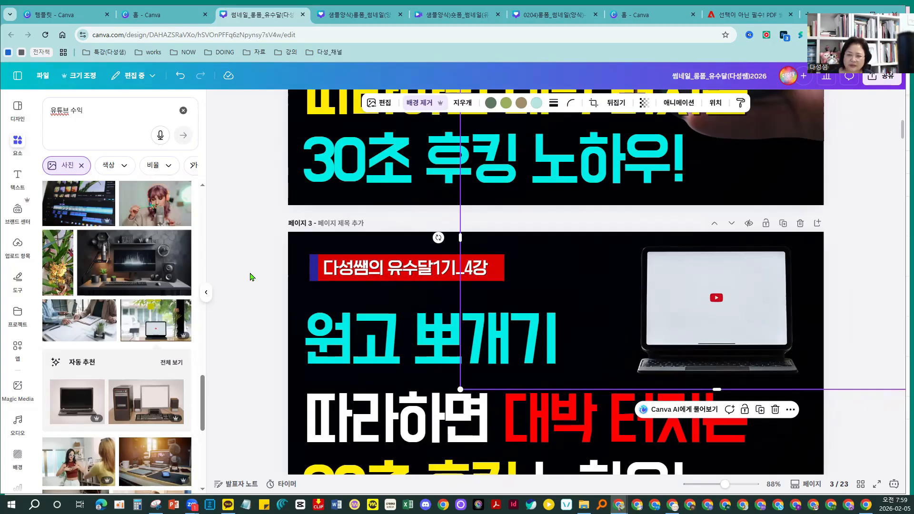
left_click(252, 277)
Search the photo elements for "화살표" and bring up the results.
left_click(17, 140)
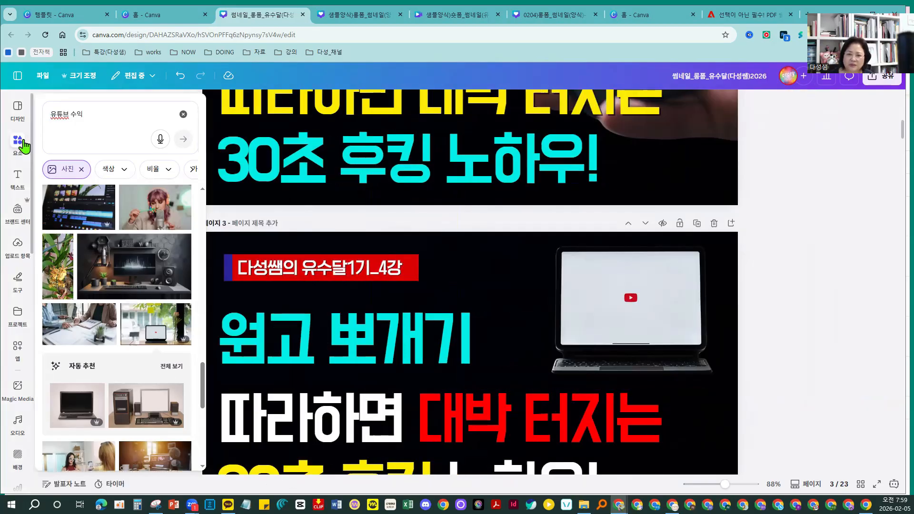
left_click(92, 113)
key("ctrl+a")
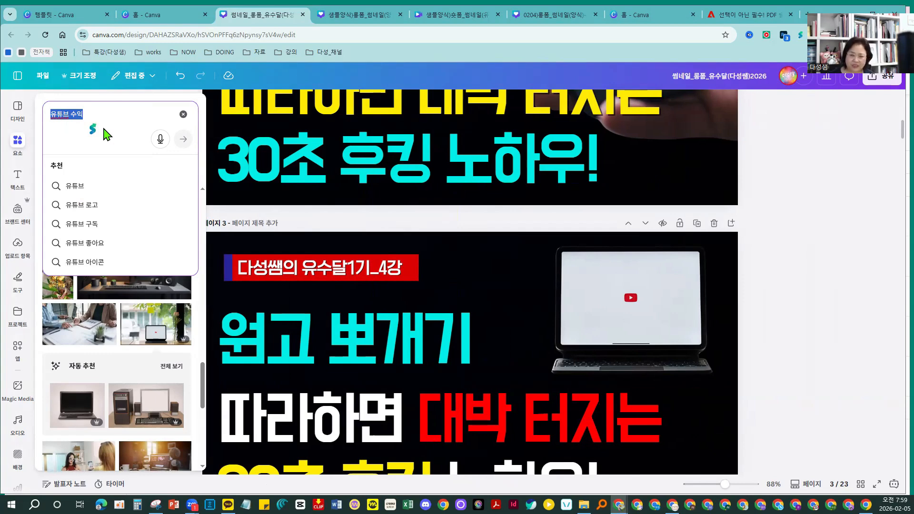
type("화살표")
key("Return")
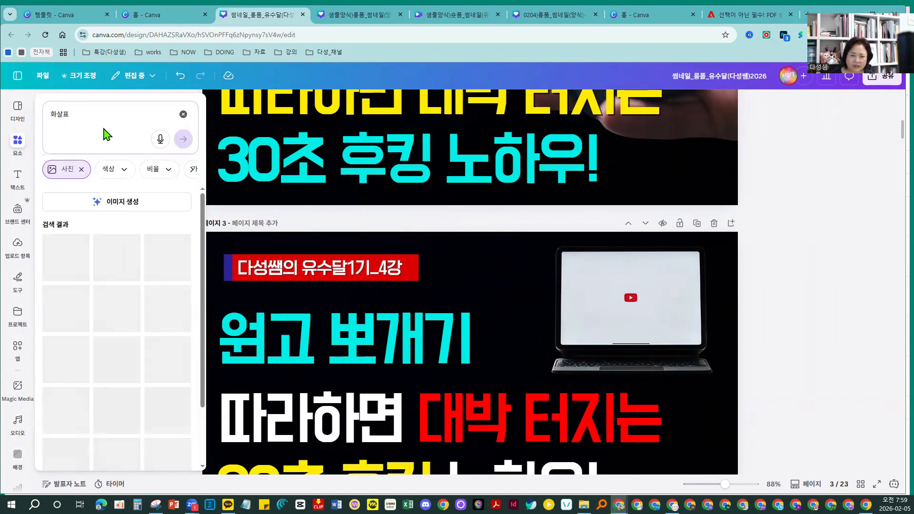
key("Escape")
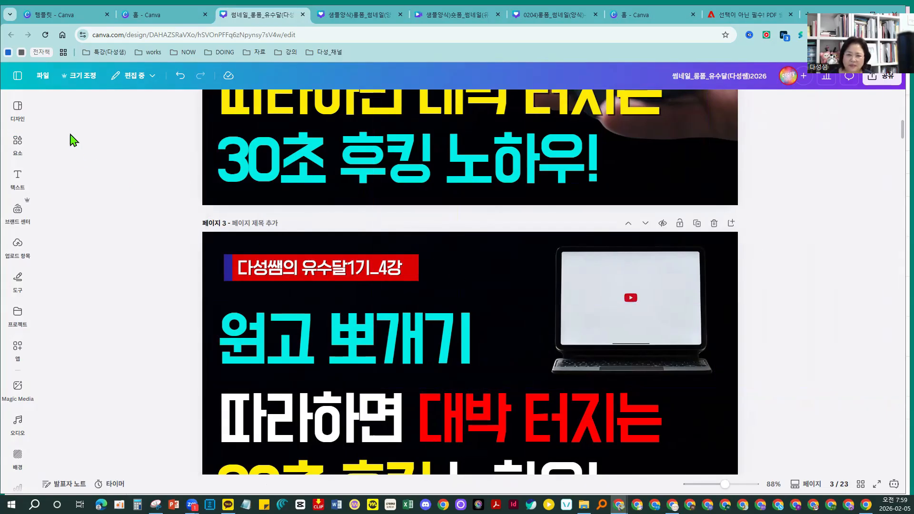
left_click(17, 142)
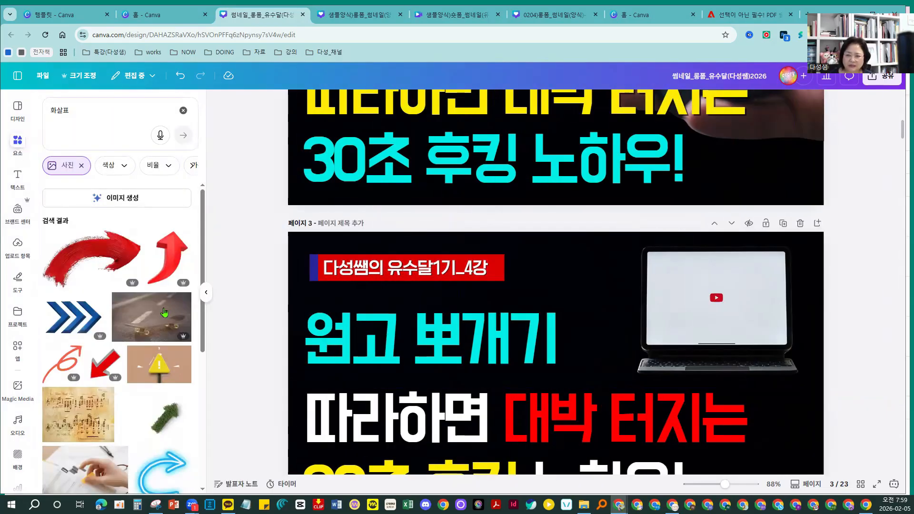
Find the red 3D check-shaped arrow among the photo results and place it on page 3.
scroll(103, 297, "down", 4)
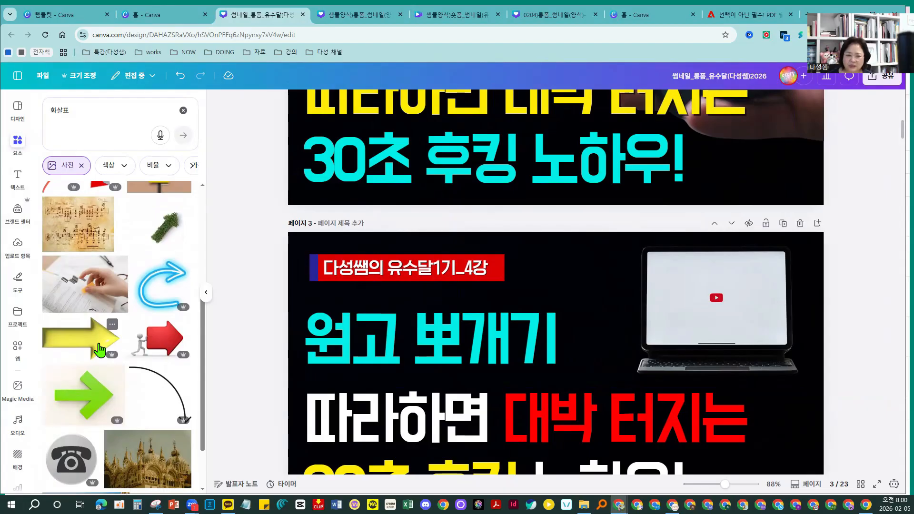
scroll(99, 350, "down", 8)
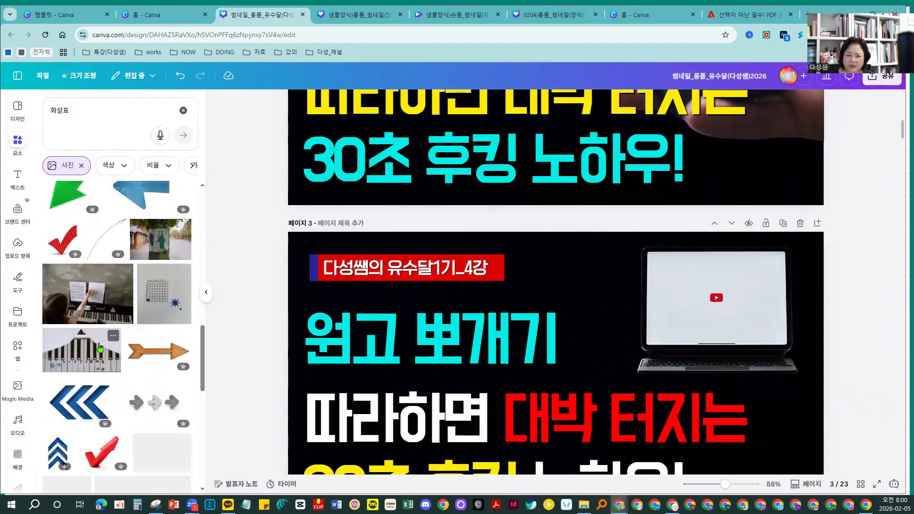
scroll(100, 347, "down", 4)
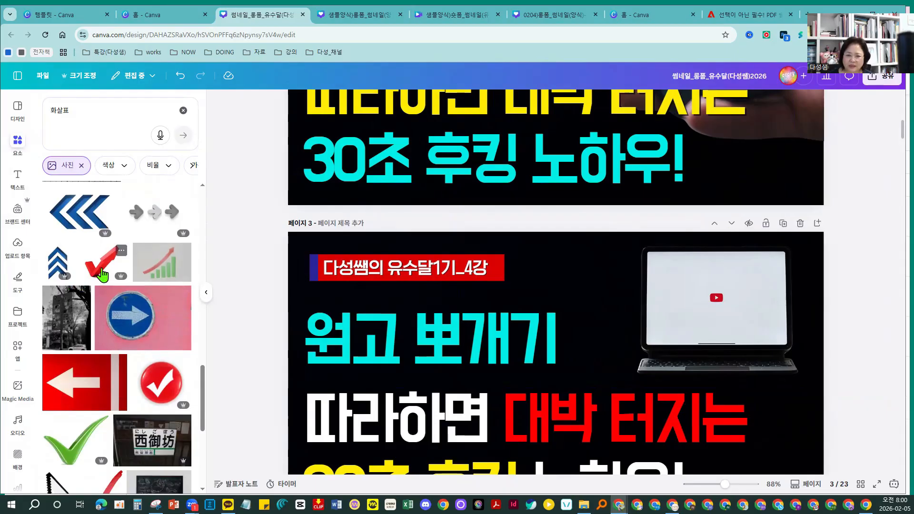
left_click_drag(102, 267, 626, 369)
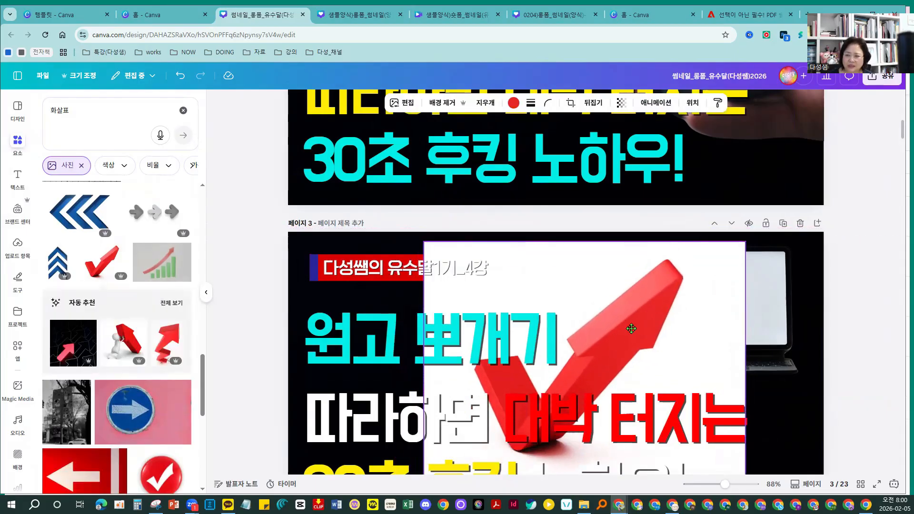
Remove the background of the red check-shaped arrow and shrink it so it overlaps the laptop's left half.
left_click(441, 102)
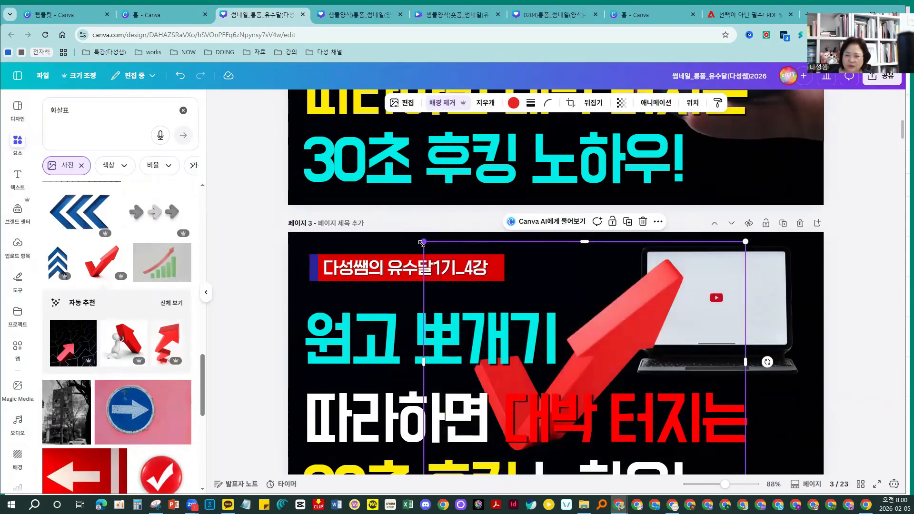
left_click_drag(423, 241, 602, 251)
left_click(246, 360)
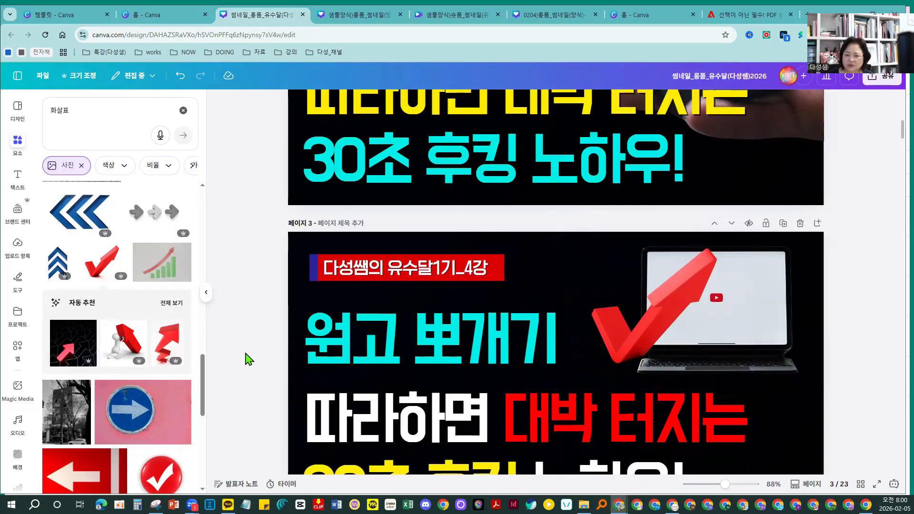
Enlarge the laptop image further and move it back into page 3's upper-right corner, behind the red arrow.
scroll(247, 360, "down", 1)
scroll(247, 360, "down", 2)
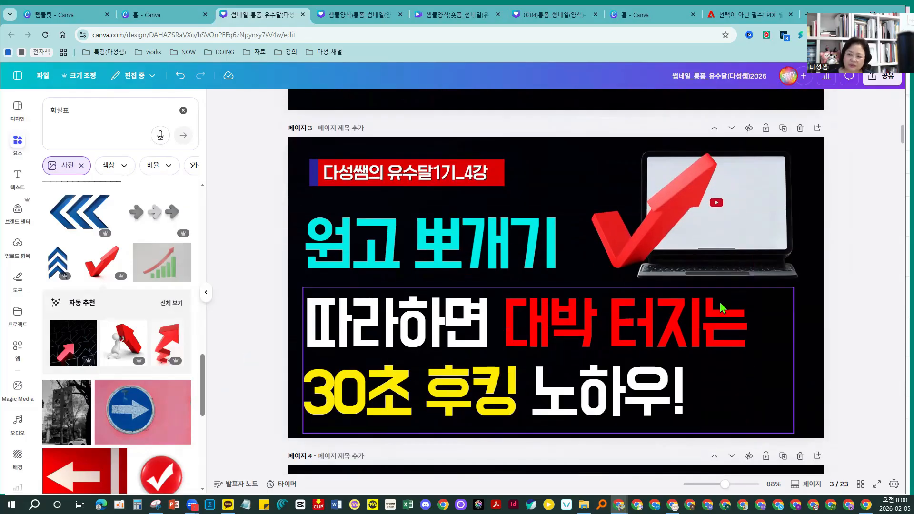
left_click(766, 183)
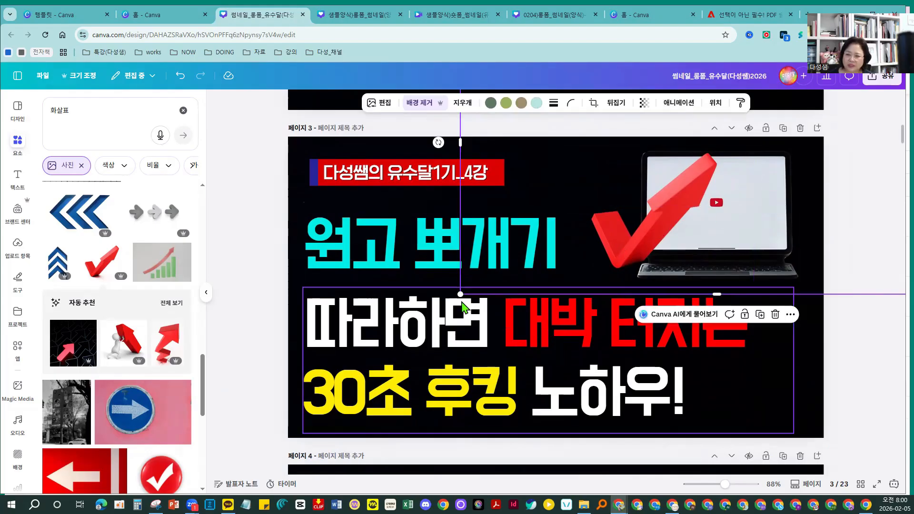
left_click_drag(461, 295, 345, 435)
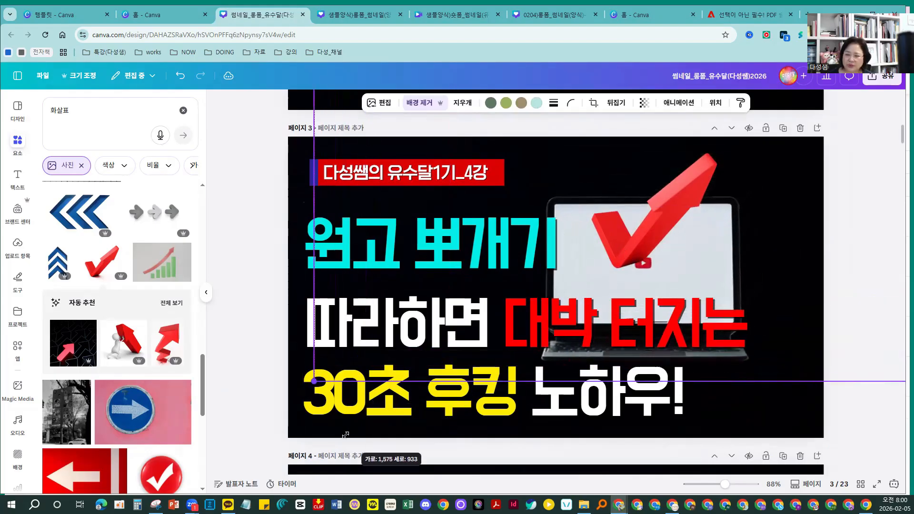
left_click_drag(779, 181, 842, 124)
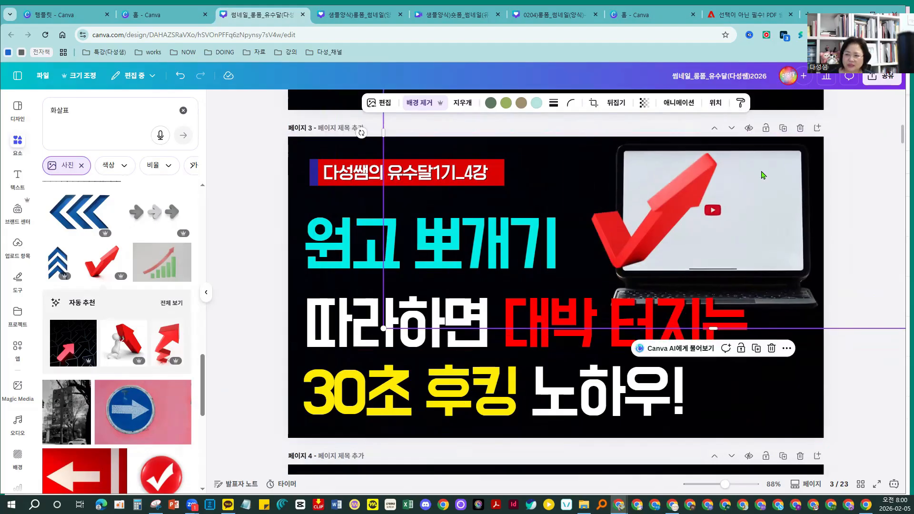
Enlarge the red check-shaped arrow slightly and shift it down and left over the laptop's left edge.
left_click(633, 256)
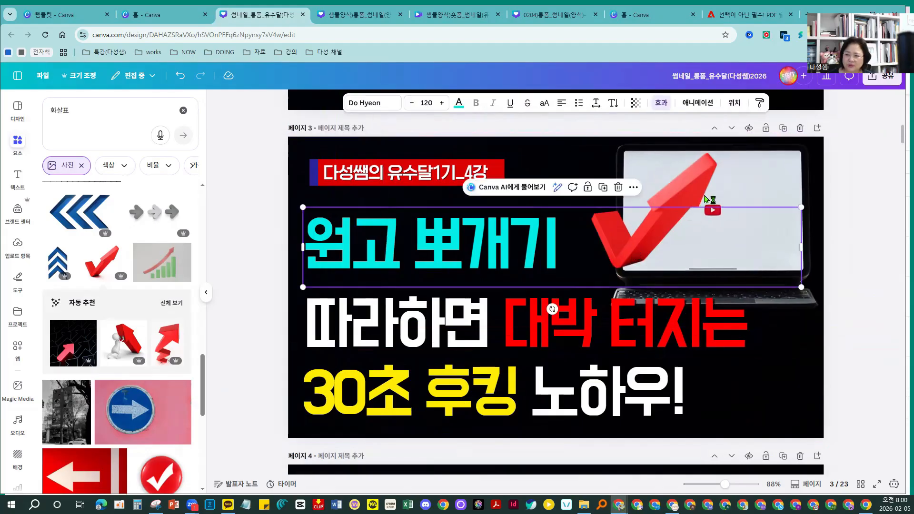
left_click(645, 251)
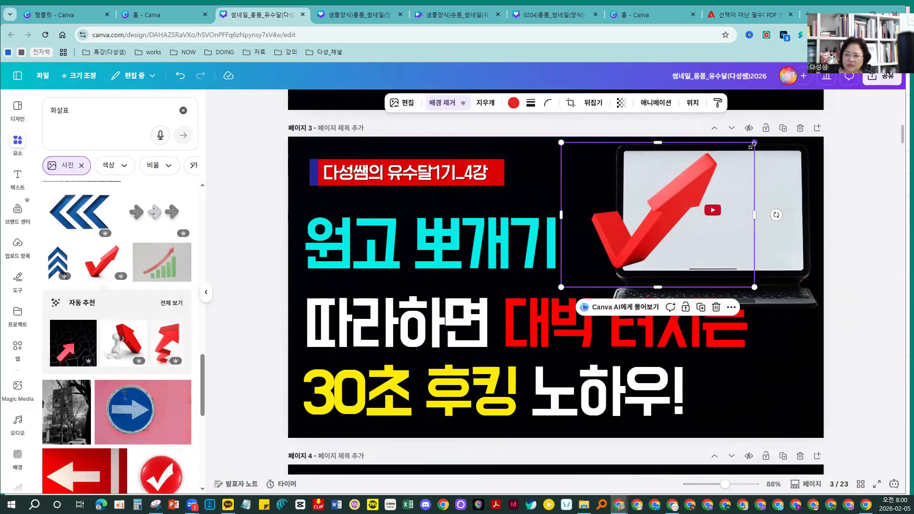
left_click_drag(752, 146, 768, 123)
left_click_drag(675, 202, 656, 215)
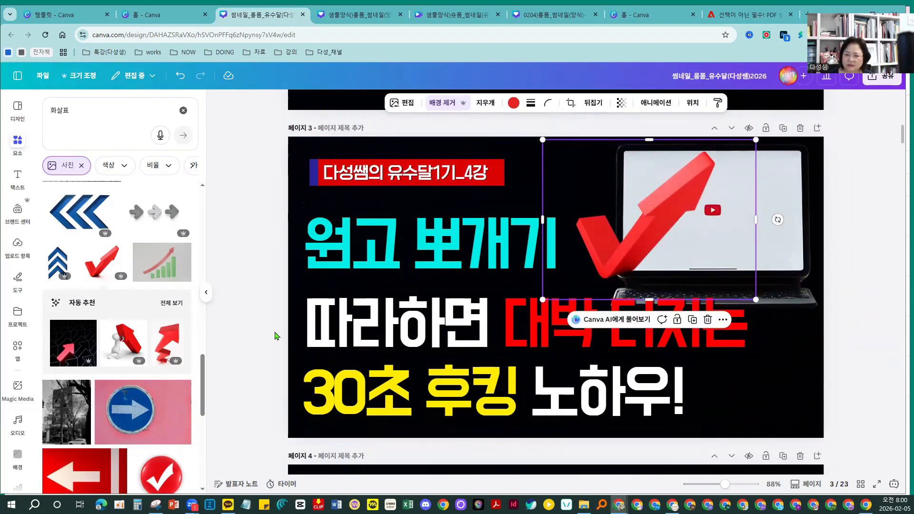
left_click(275, 336)
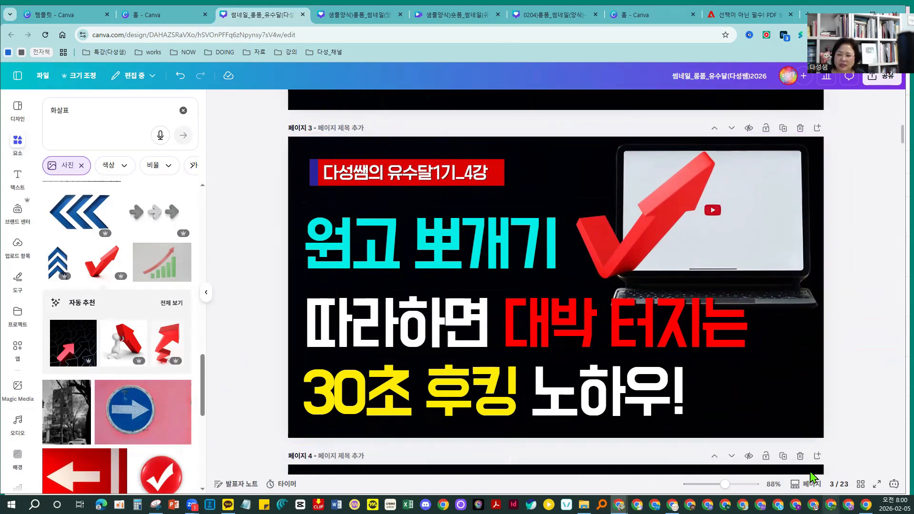
Open page 2 from the overview of all pages and delete its photo of a hand holding a phone.
left_click(860, 483)
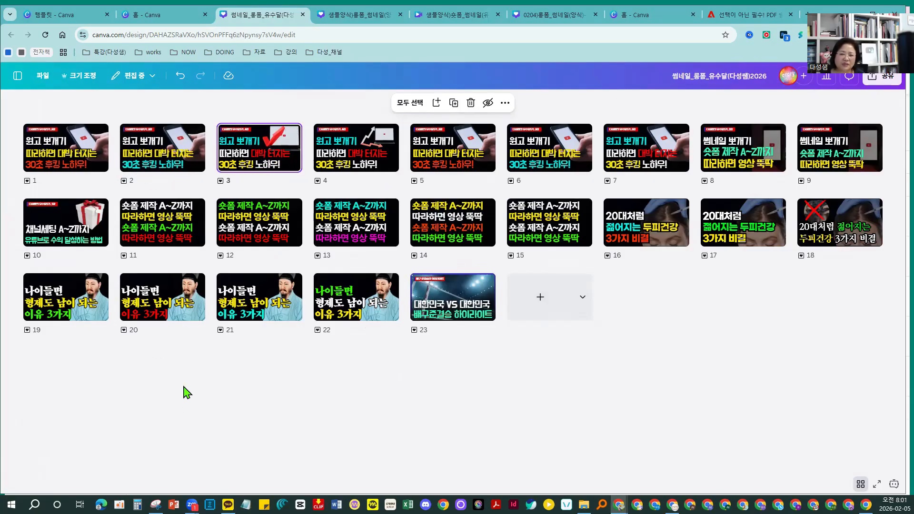
double_click(162, 162)
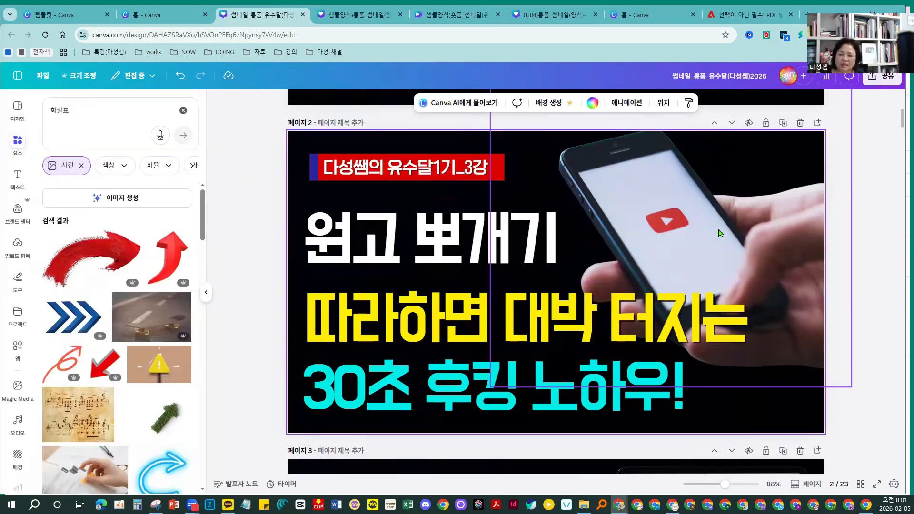
left_click(698, 242)
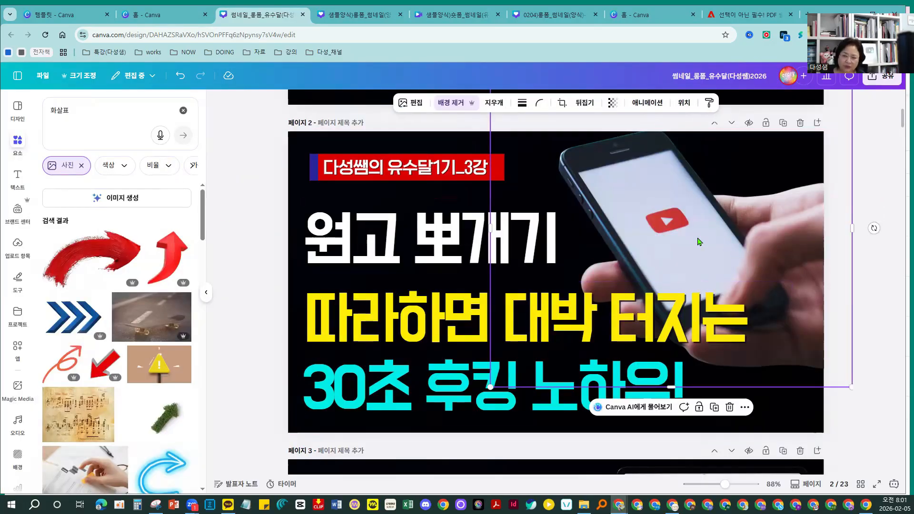
key("Delete")
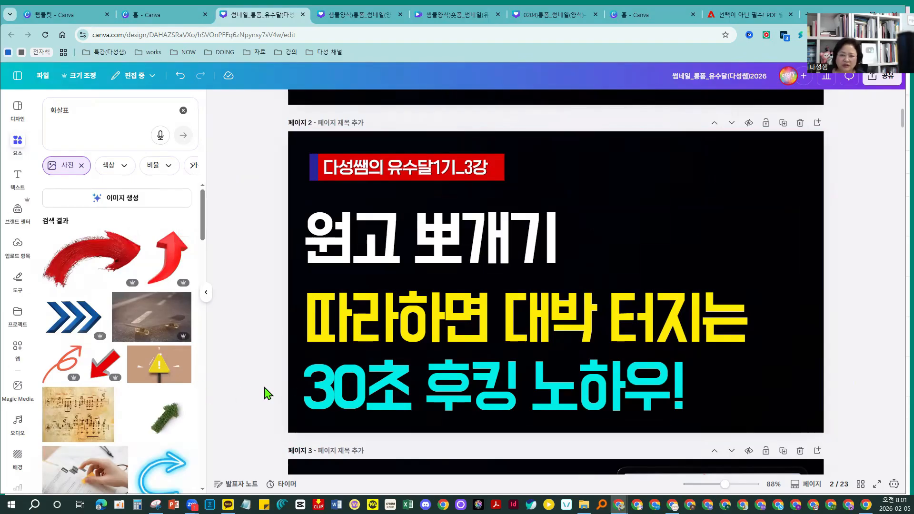
Clear the white headline text "원고 뽀개기" on page 2.
double_click(322, 247)
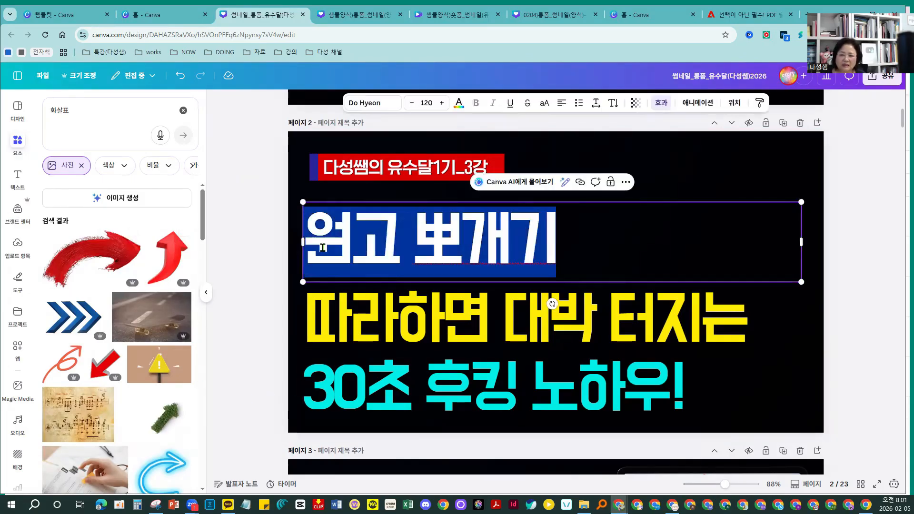
left_click(310, 254)
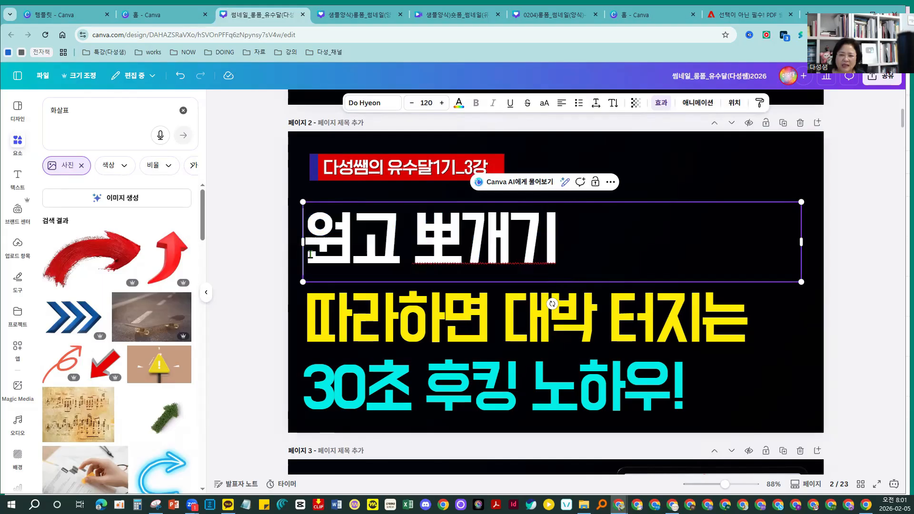
left_click_drag(310, 254, 574, 224)
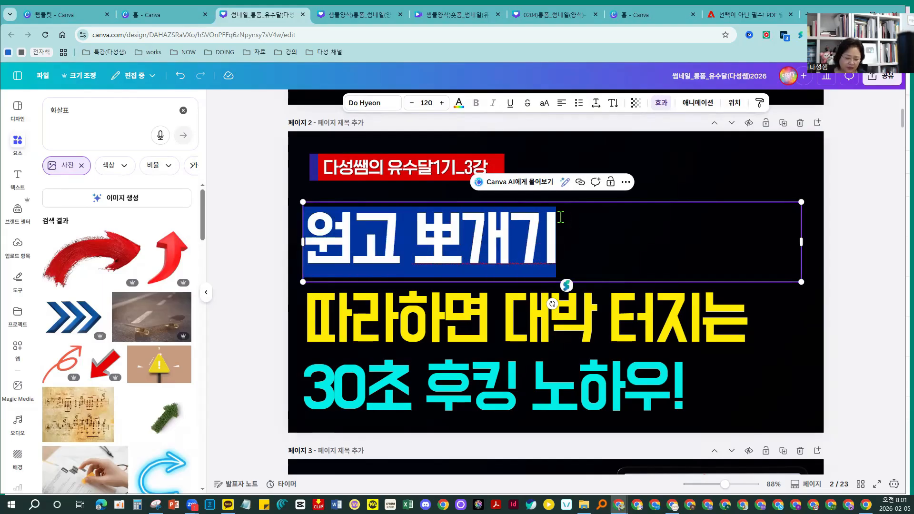
key("BackSpace")
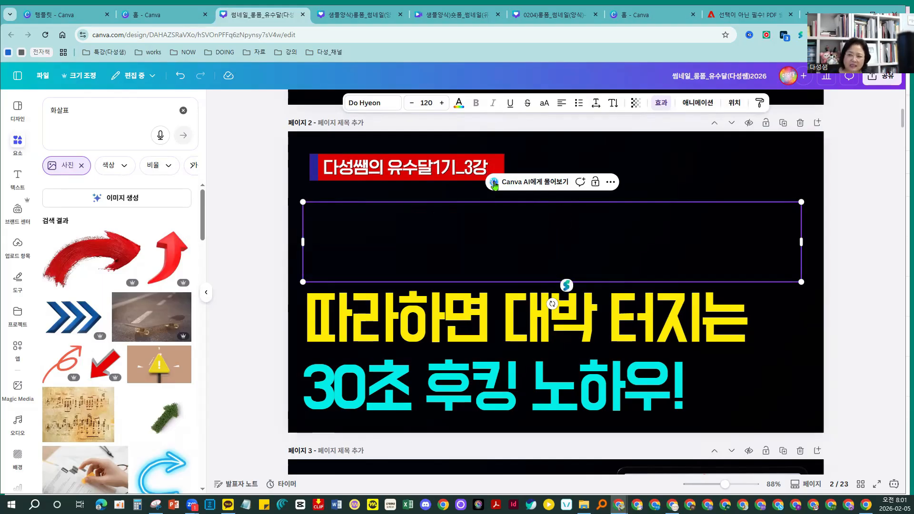
Change the lecture number in page 2's red label from 3강 to "4강".
left_click(463, 171)
left_click(471, 170)
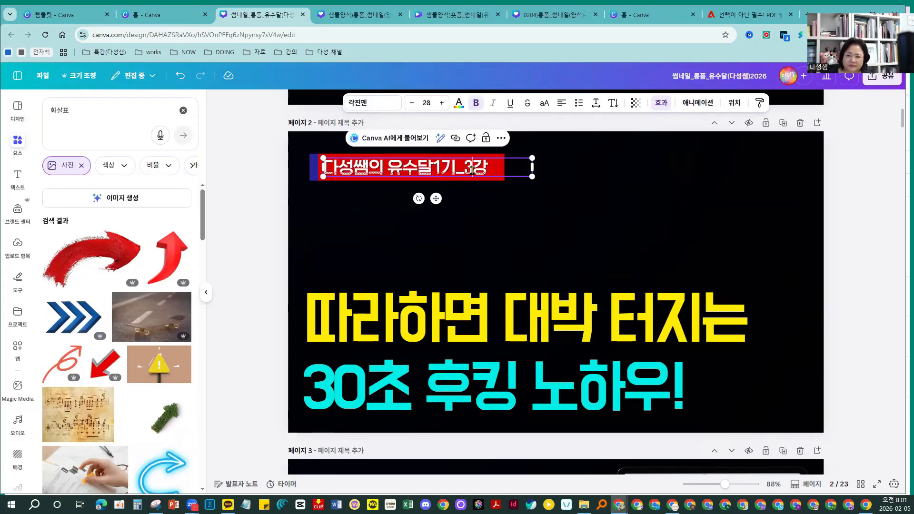
key("Delete")
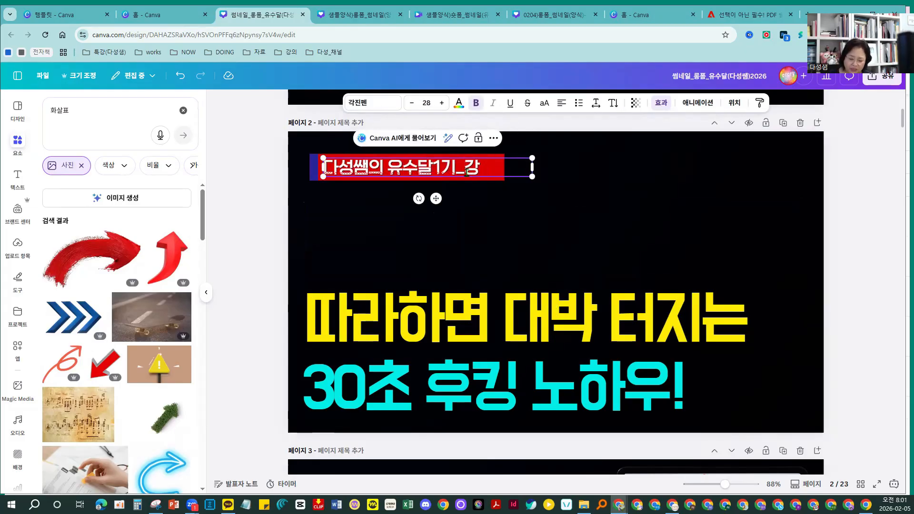
type("4")
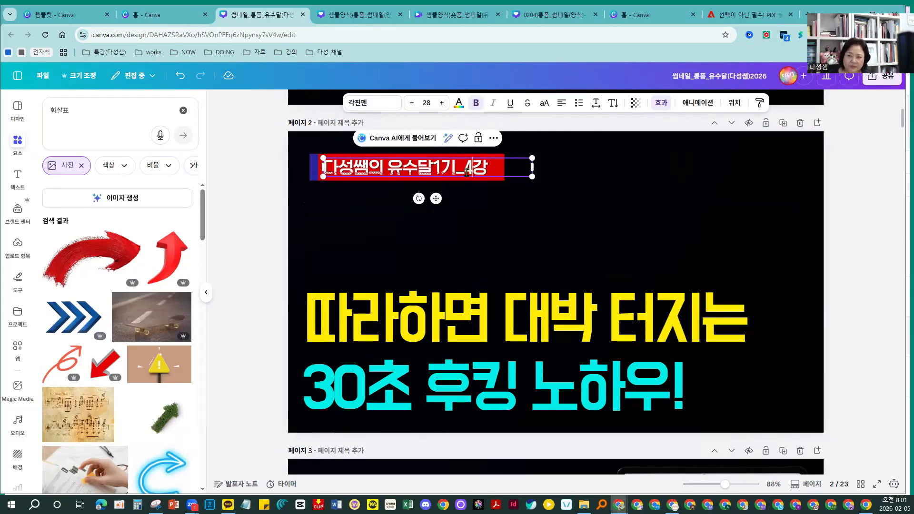
left_click(274, 312)
Replace the yellow headline line on page 2 with "유튜브 수익 만드는".
left_click(346, 316)
double_click(316, 329)
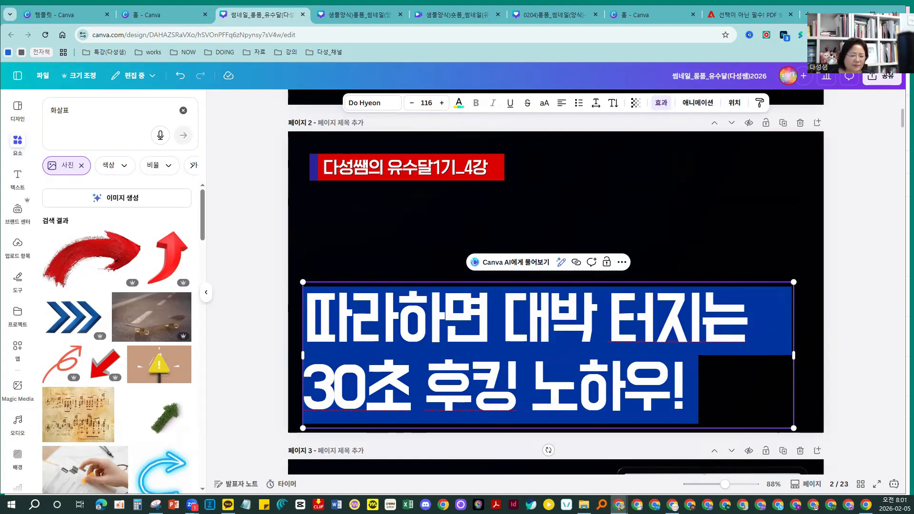
left_click(312, 330)
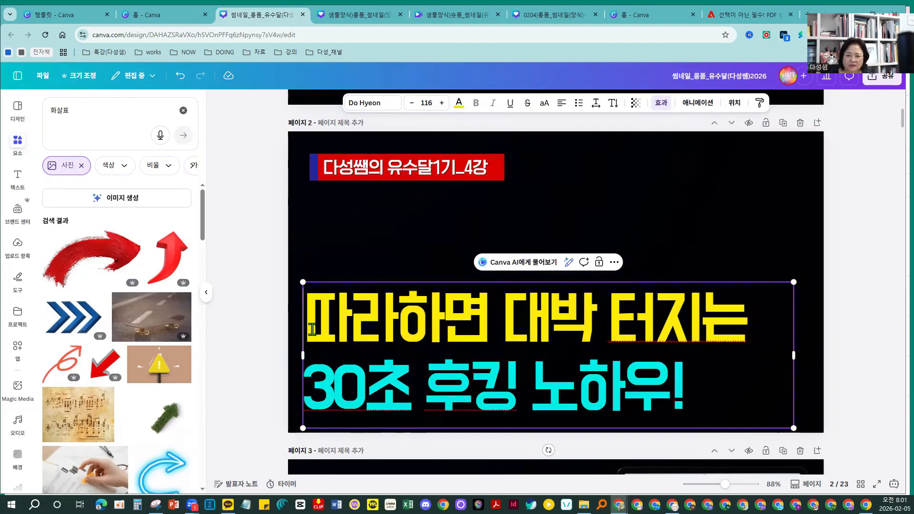
left_click_drag(314, 329, 703, 321)
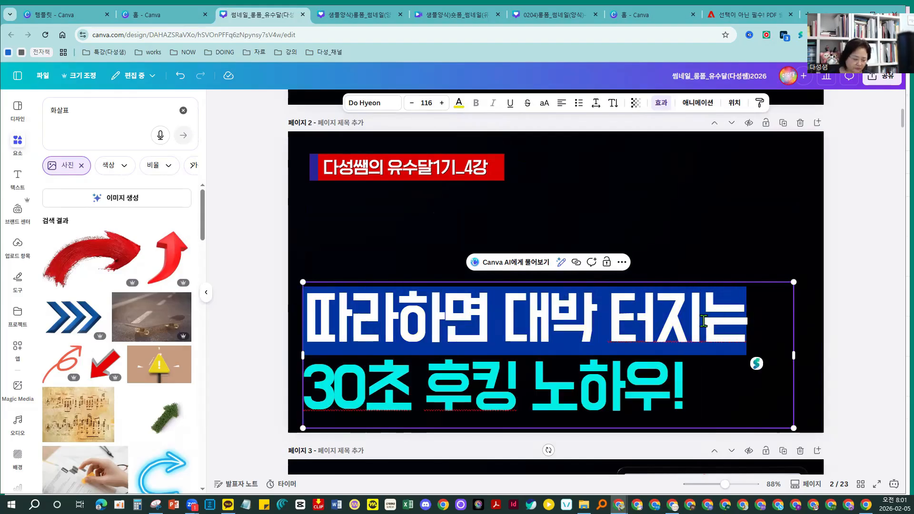
type("유튜브 ")
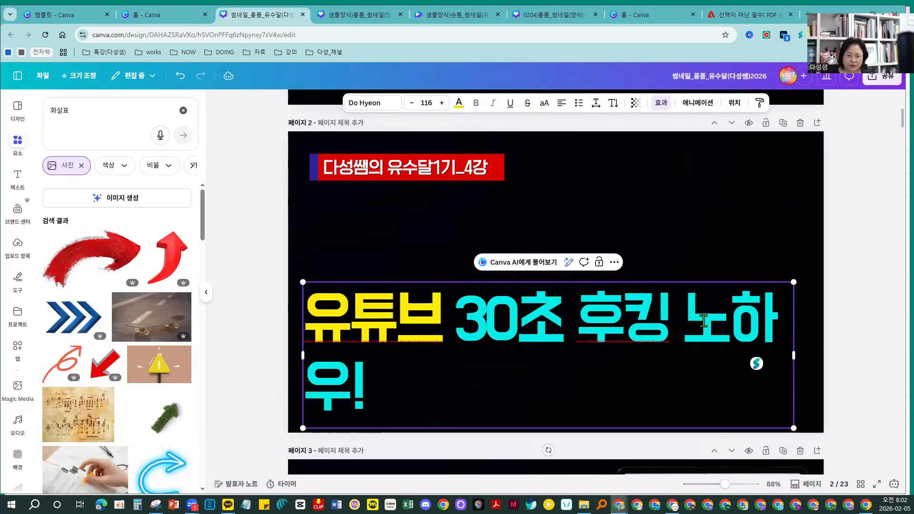
type("수익")
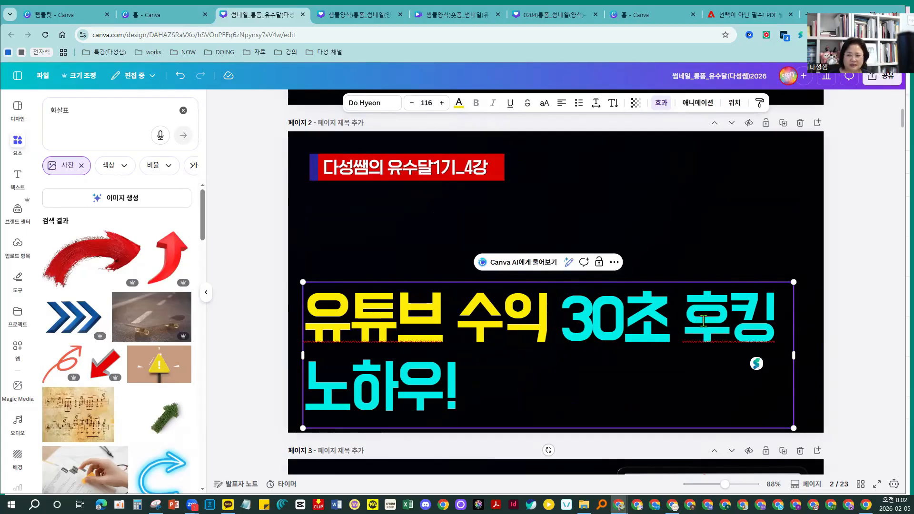
type(" 만드는 30초")
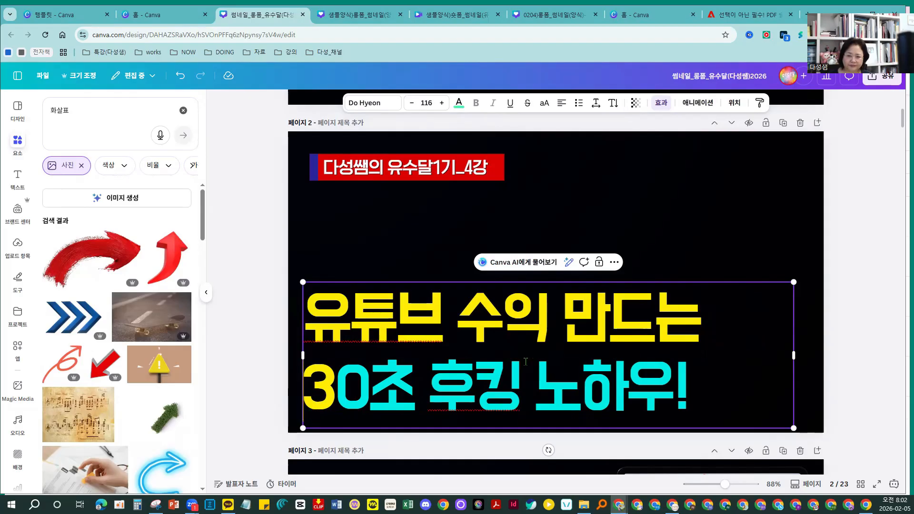
Remove the line "30초 후킹 노하우!" and continue the yellow headline with "방법" and "8가지".
left_click_drag(719, 393, 271, 441)
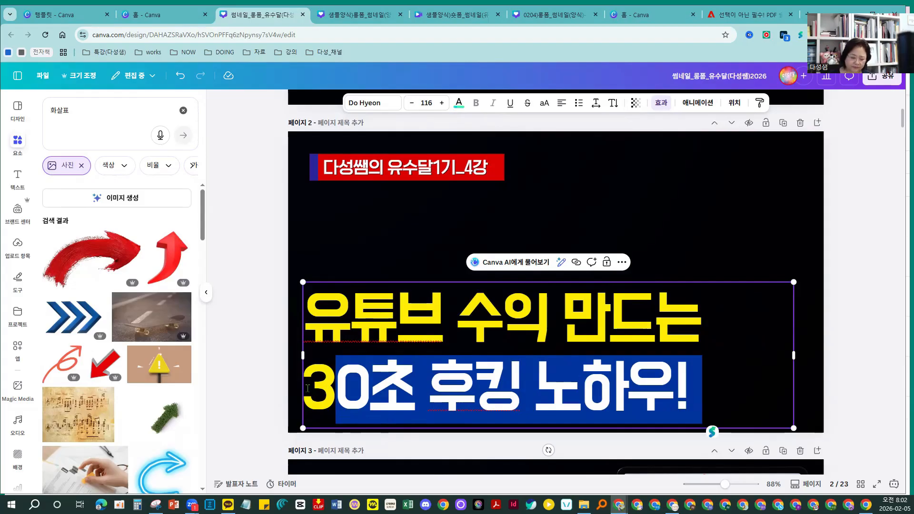
key("BackSpace")
key("BackSpace")
key("BackSpace")
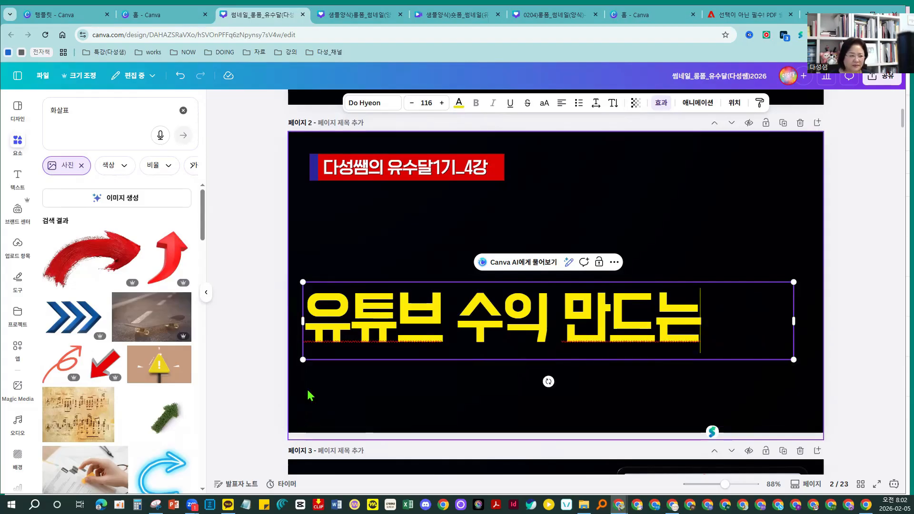
type("방법")
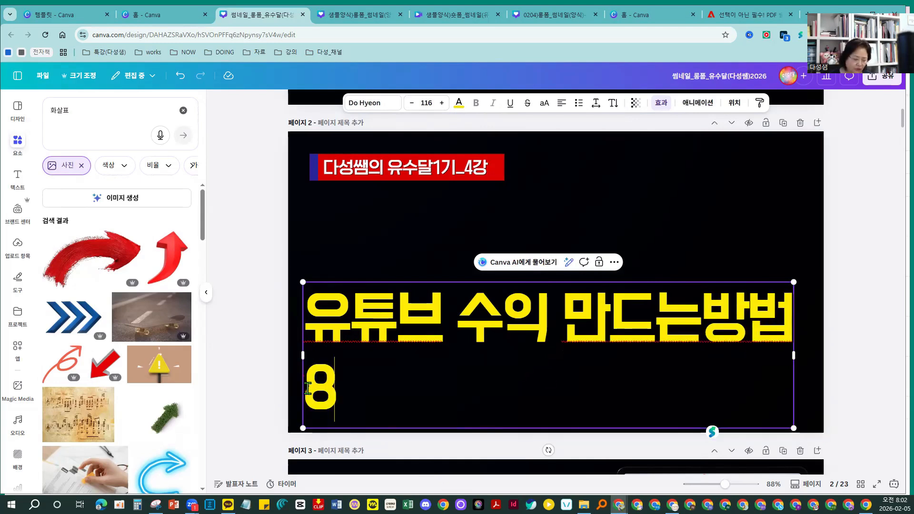
key("Return")
type("8ㄱ가지")
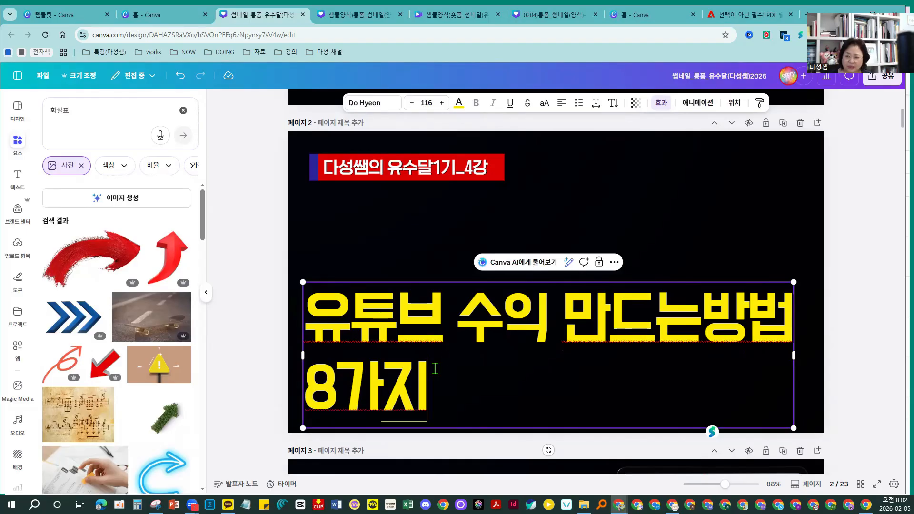
Move "방법" onto the headline's second line and separate it from "8가지" with a space.
left_click(702, 328)
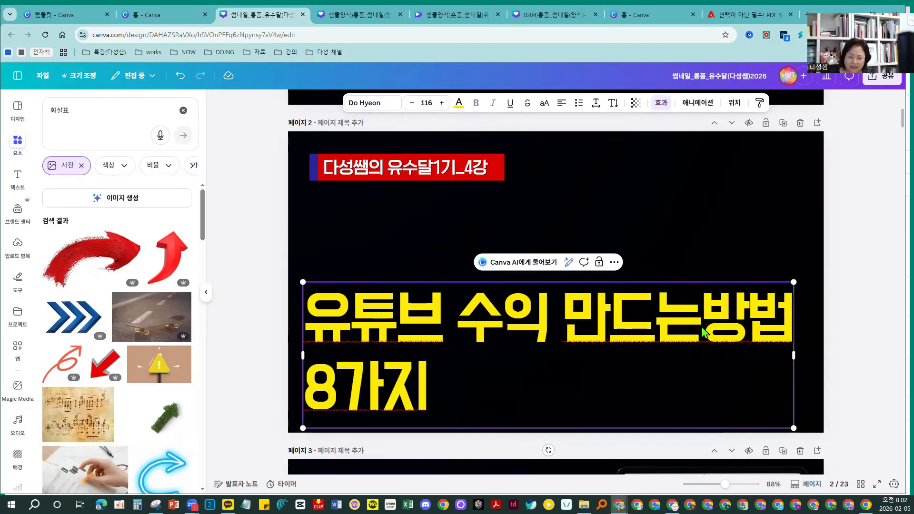
key("Return")
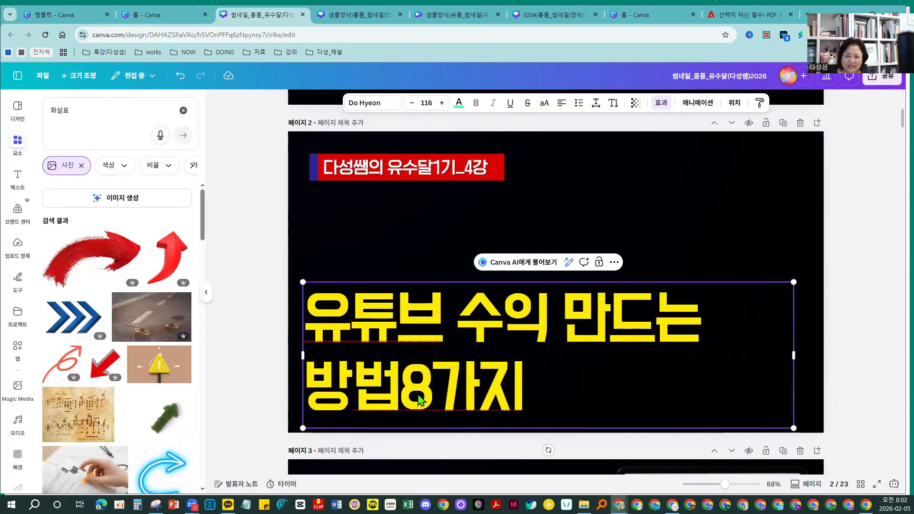
left_click(404, 407)
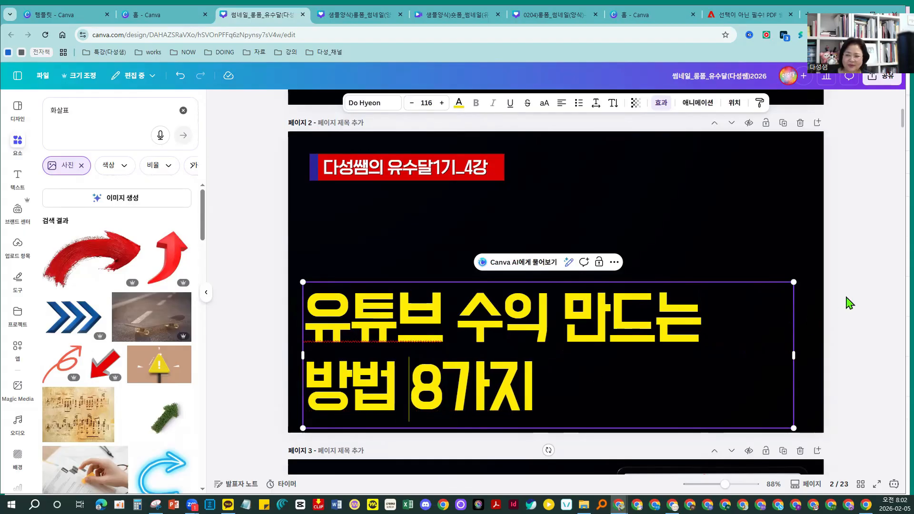
left_click(865, 297)
Narrow the headline's text box to fit its text and scale the headline up to font size 138.
left_click(650, 335)
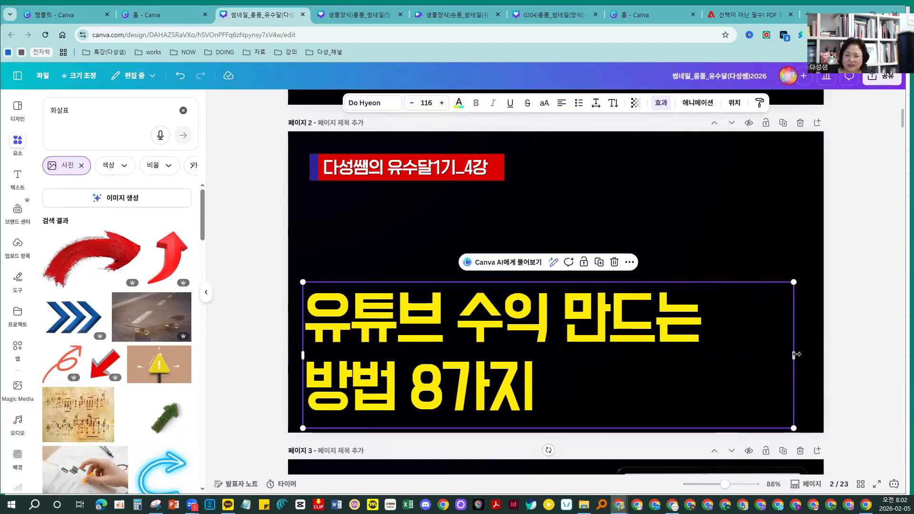
left_click_drag(796, 354, 722, 358)
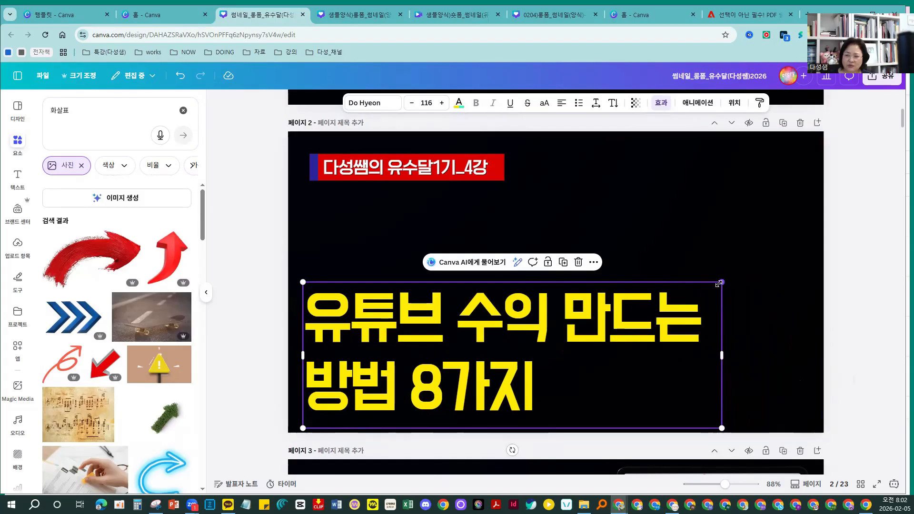
left_click_drag(721, 283, 800, 259)
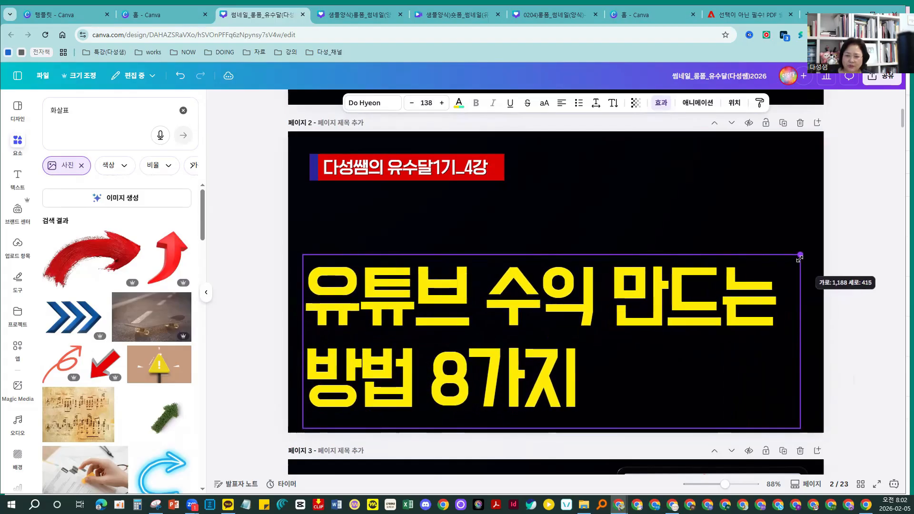
left_click(864, 306)
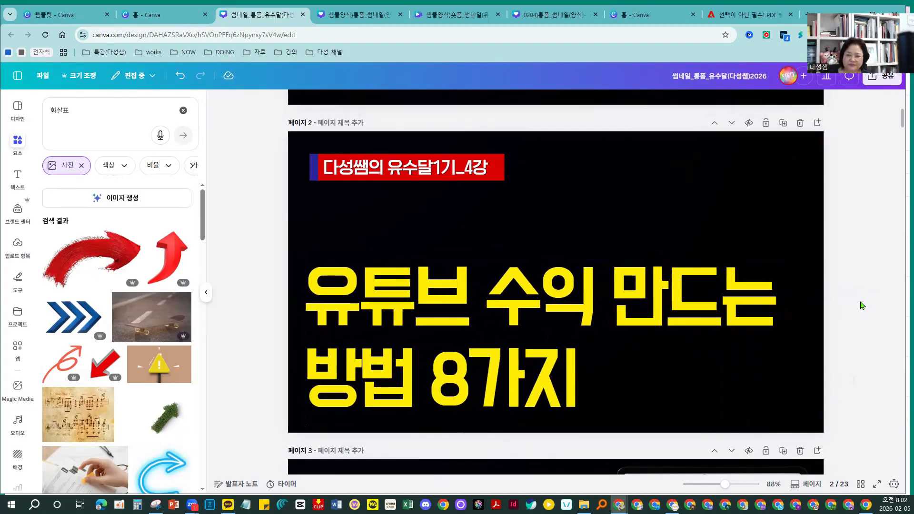
Duplicate page 2 with its two-line yellow headline.
left_click(495, 315)
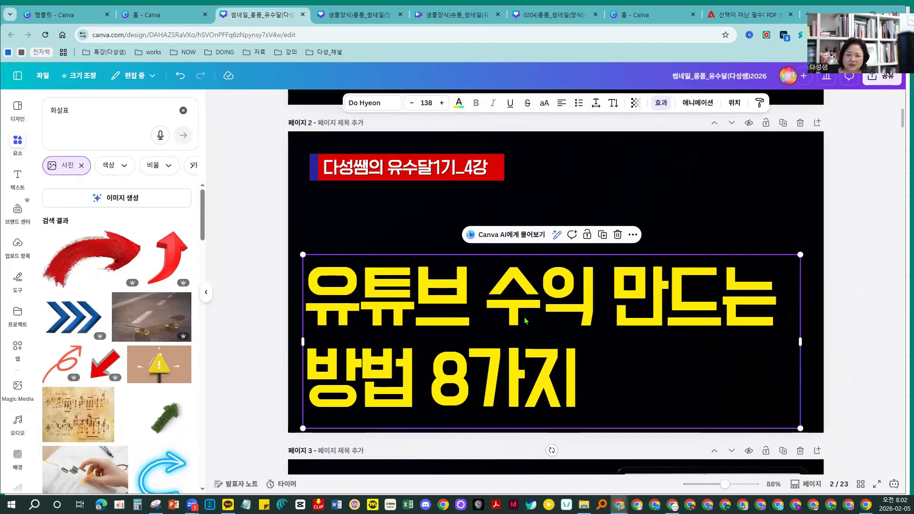
left_click(622, 303)
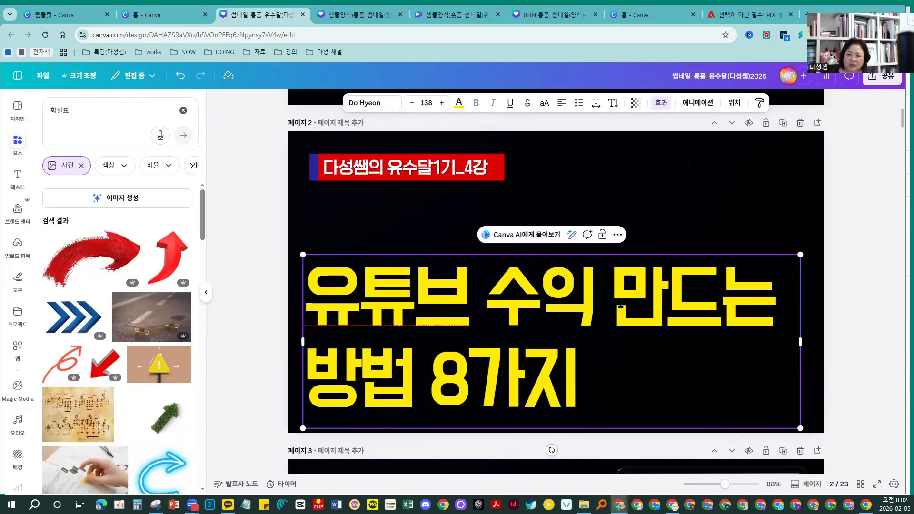
left_click(783, 124)
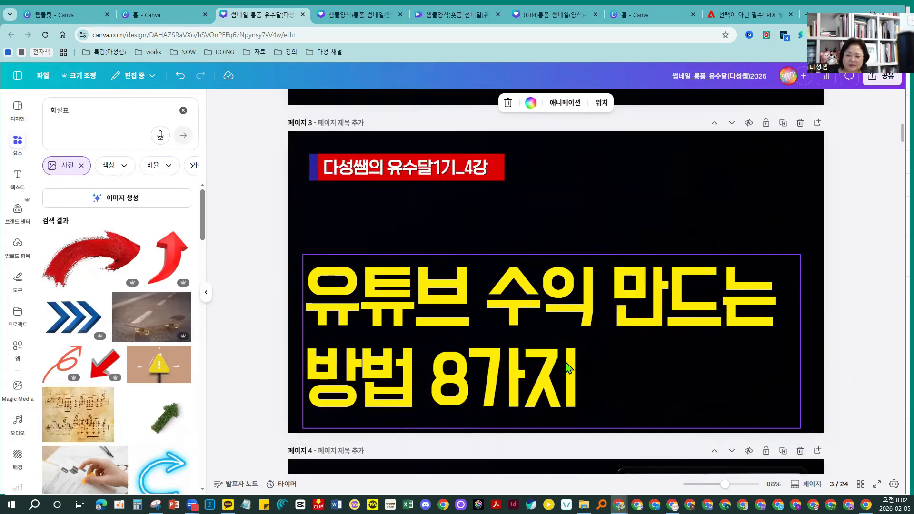
Rebreak page 2's headline into "유튜브 수익" and "만드는 방법 8가지", and duplicate the page.
scroll(568, 368, "up", 6)
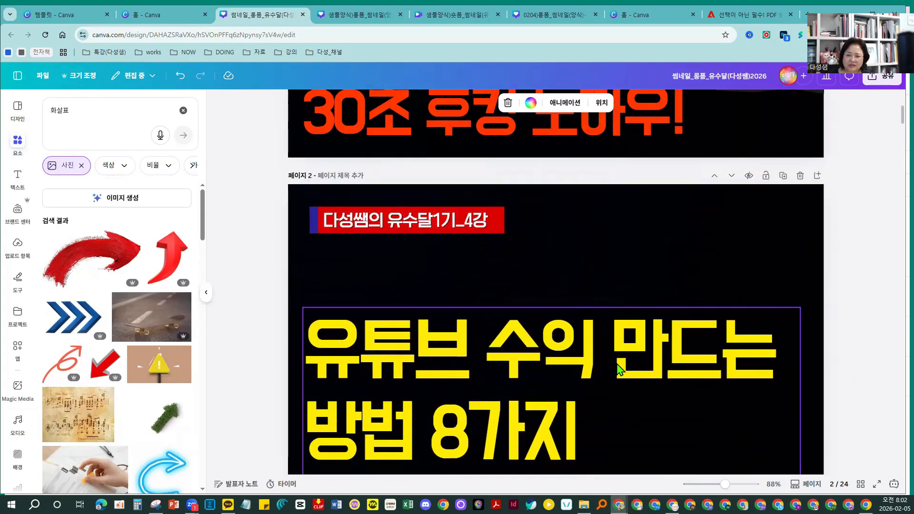
double_click(616, 366)
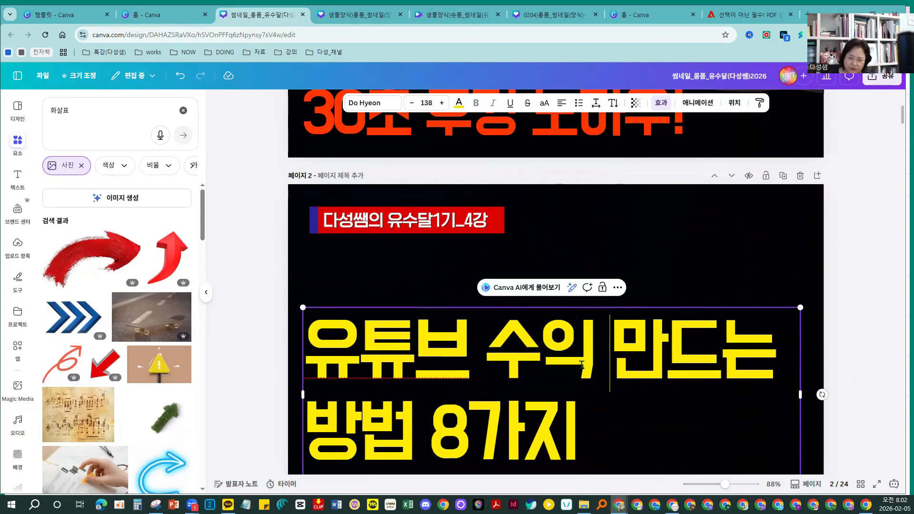
key("Return")
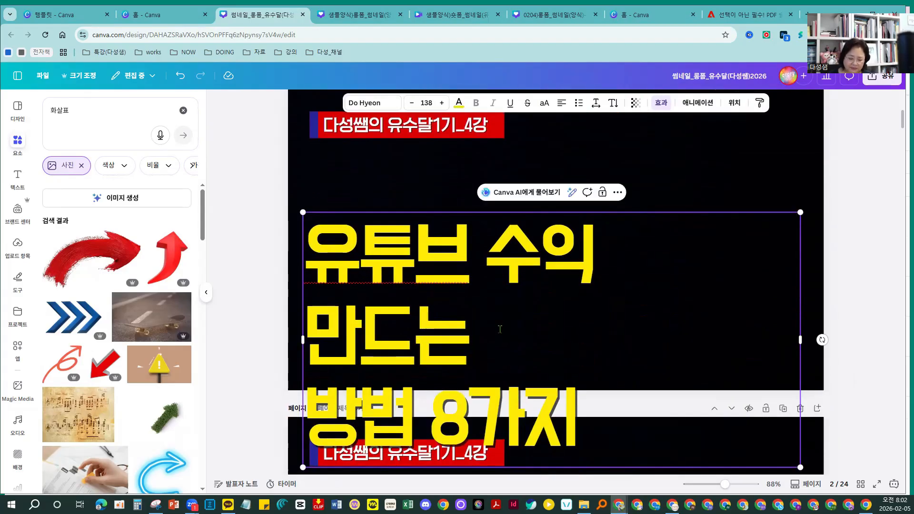
key("Delete")
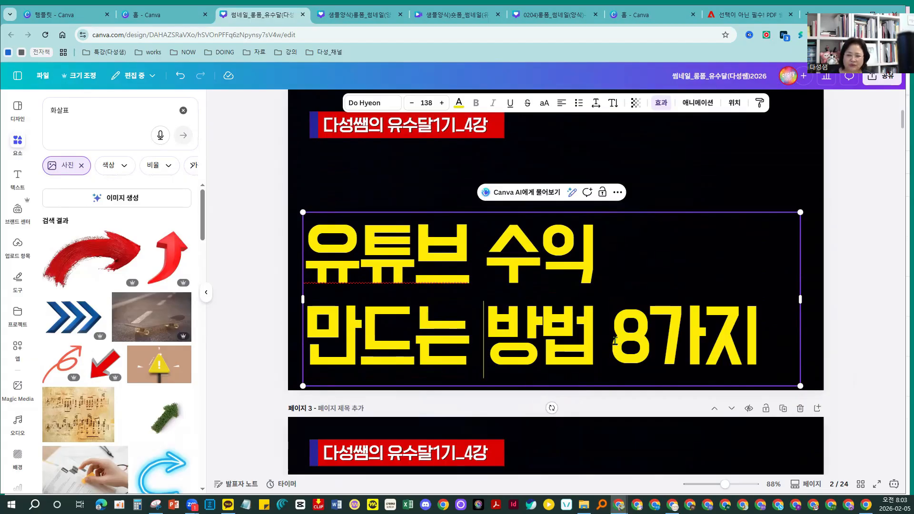
scroll(615, 341, "up", 3)
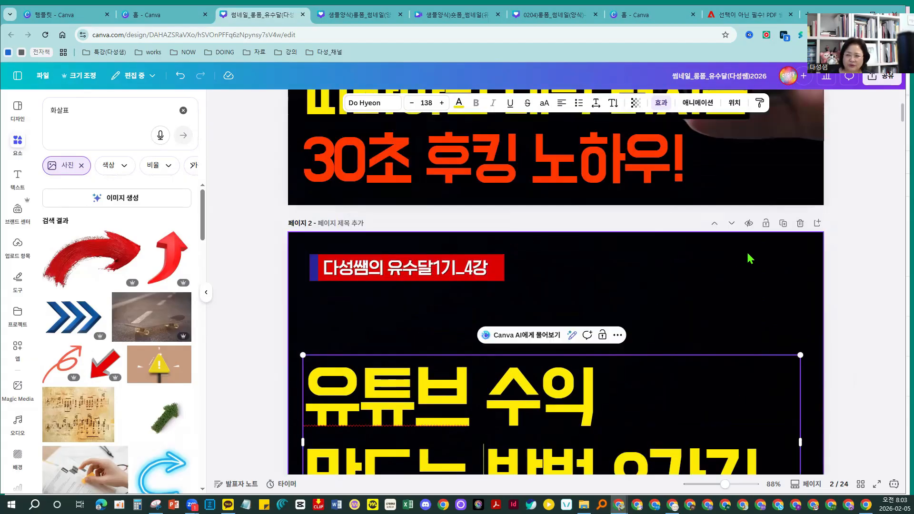
left_click(782, 223)
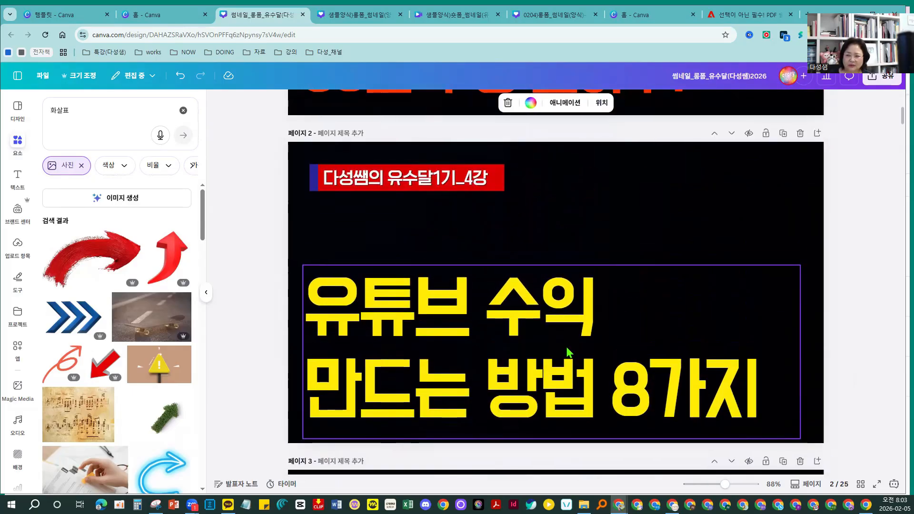
Break page 2's headline before "방법" into a third line and move the text up below the red label.
left_click(495, 404)
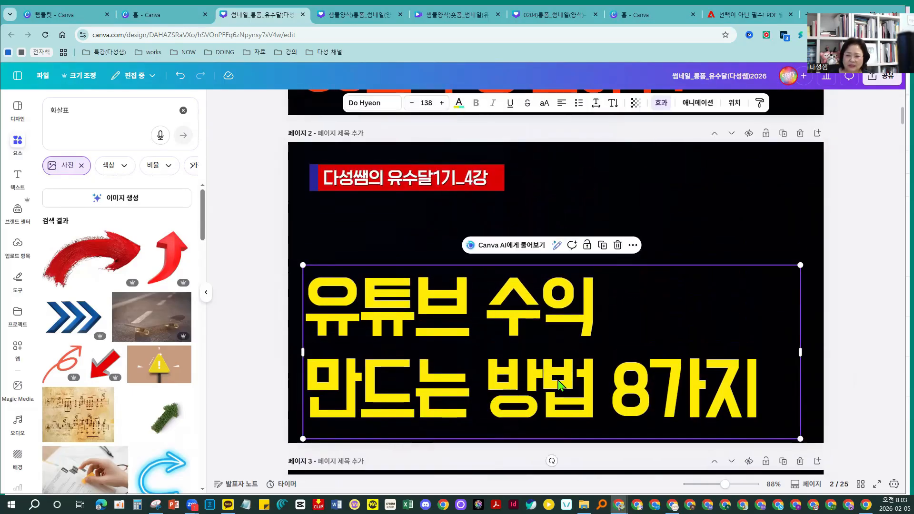
left_click(507, 404)
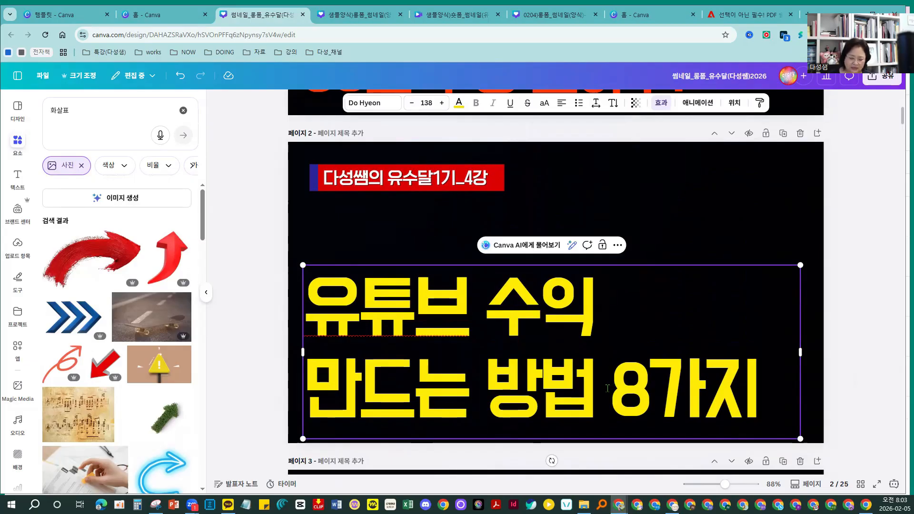
key("Return")
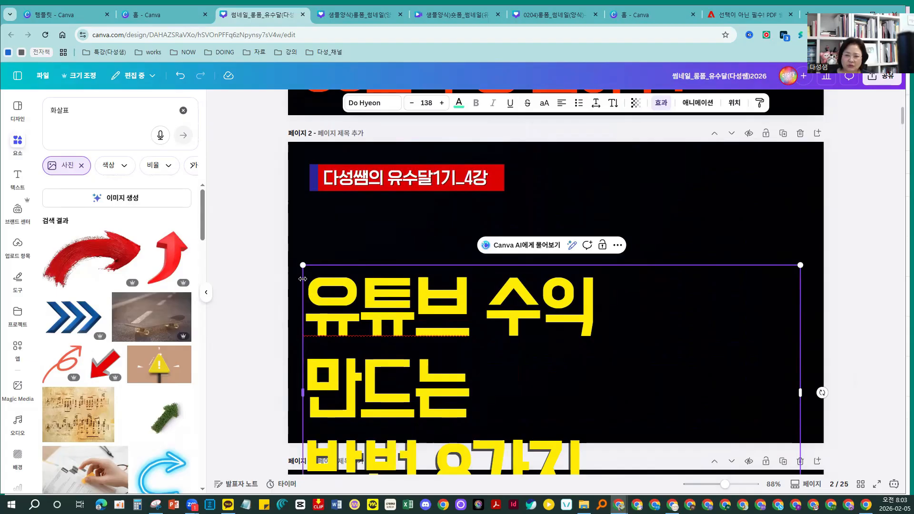
left_click_drag(402, 314, 398, 237)
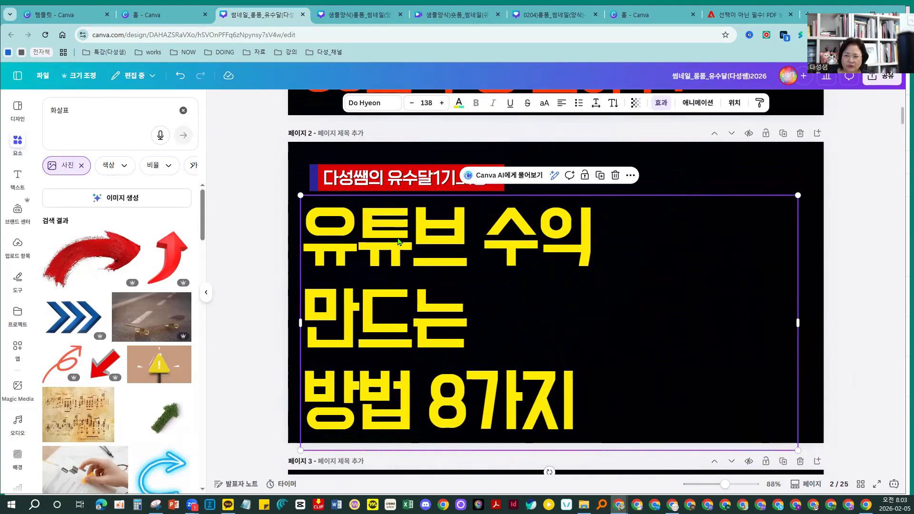
Reduce the three-line headline's line spacing to 0.92.
left_click(596, 105)
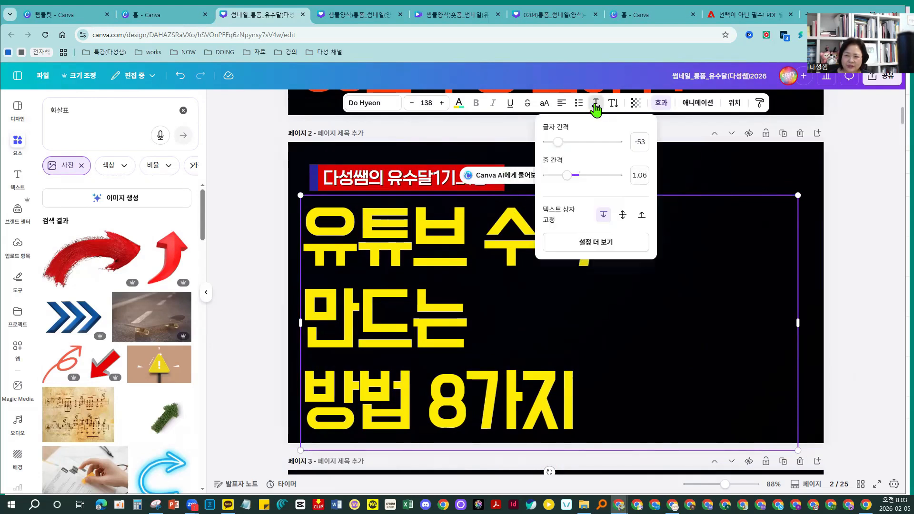
left_click_drag(570, 177, 559, 181)
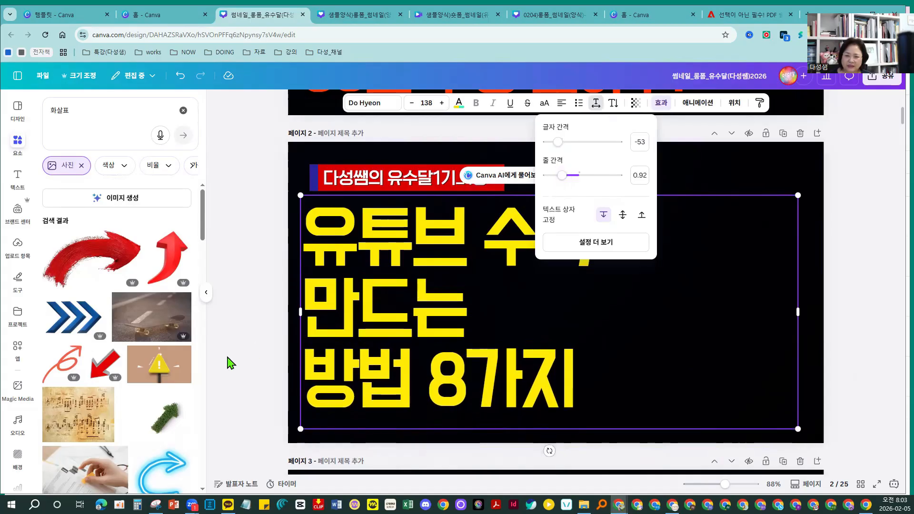
Move page 2's three-line headline slightly down, away from the red label.
left_click(263, 338)
left_click_drag(447, 277, 446, 291)
left_click(864, 249)
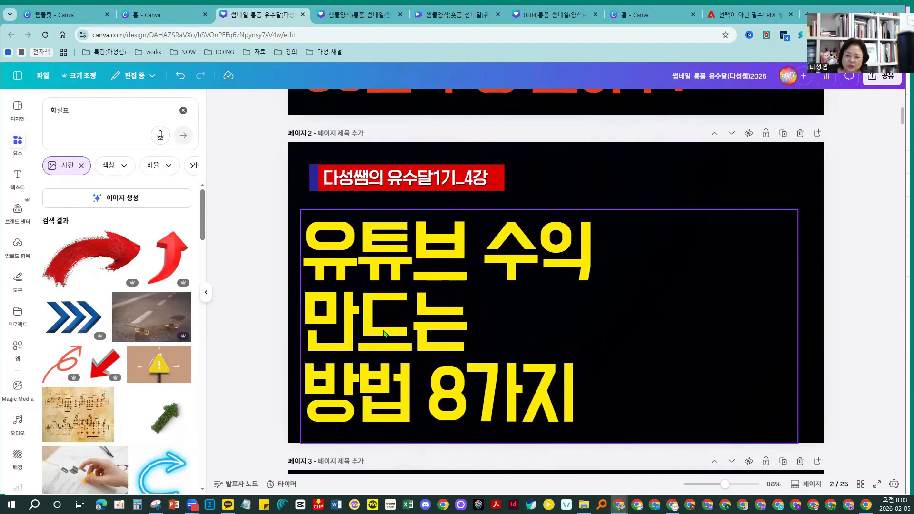
Try rebreaking page 2's headline as "유튜브", "수익 만드는" and "방법 8가지", and restore the previous line breaks.
left_click(485, 259)
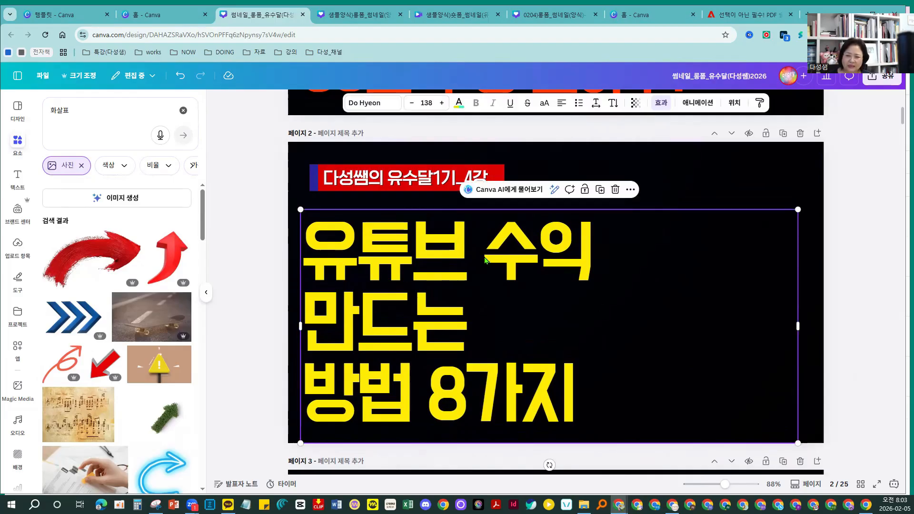
triple_click(485, 260)
left_click(485, 257)
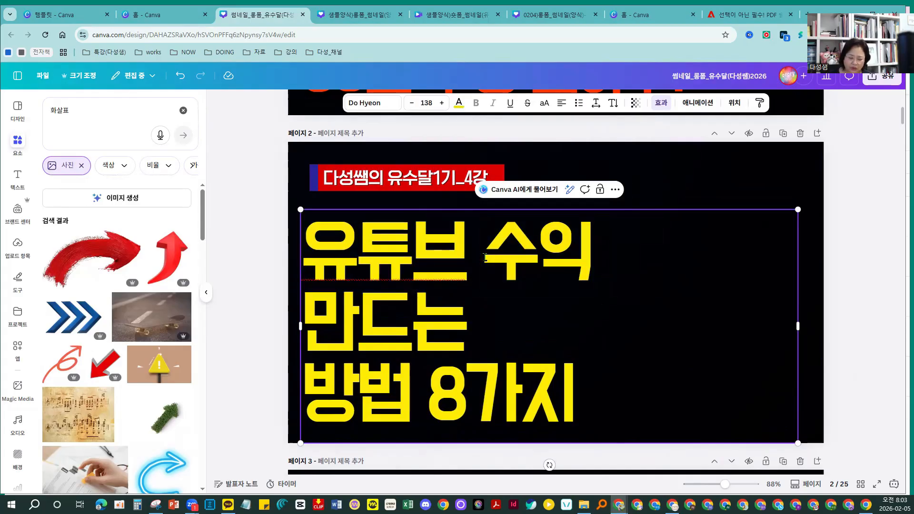
key("Return")
key("Delete")
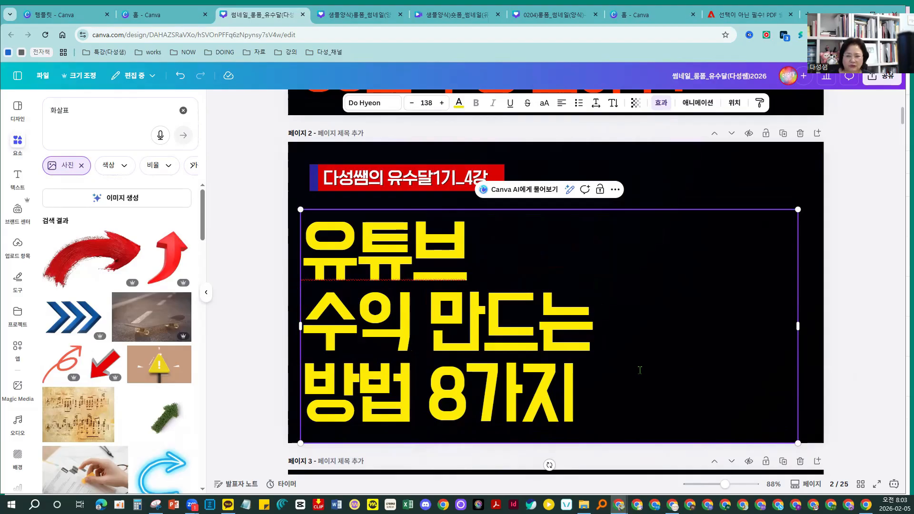
left_click(491, 258)
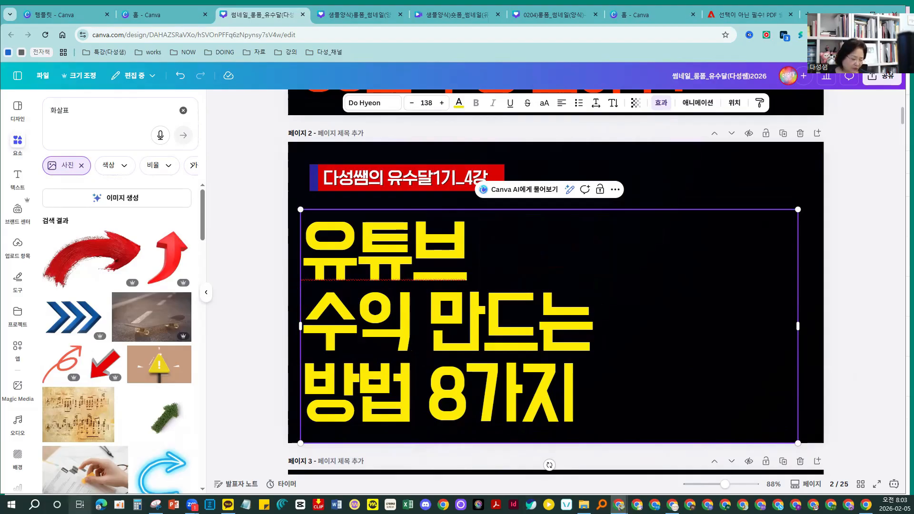
key("Delete")
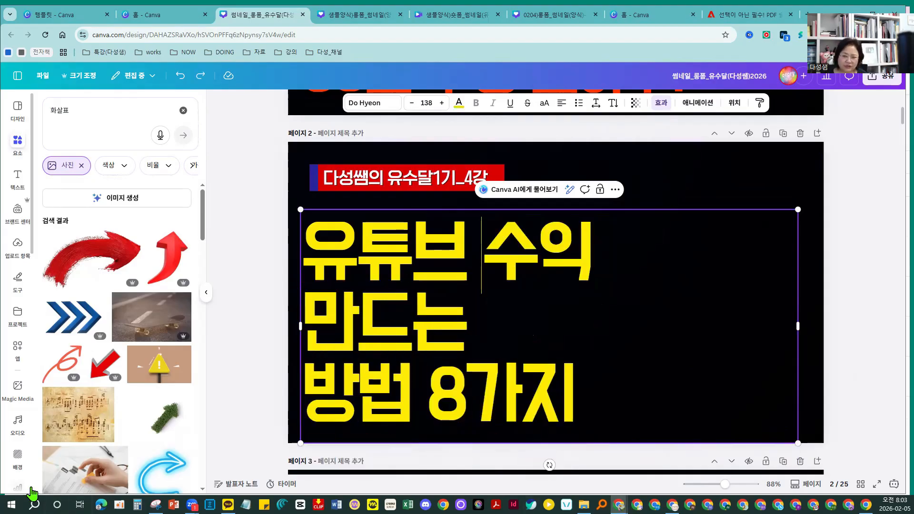
left_click(260, 382)
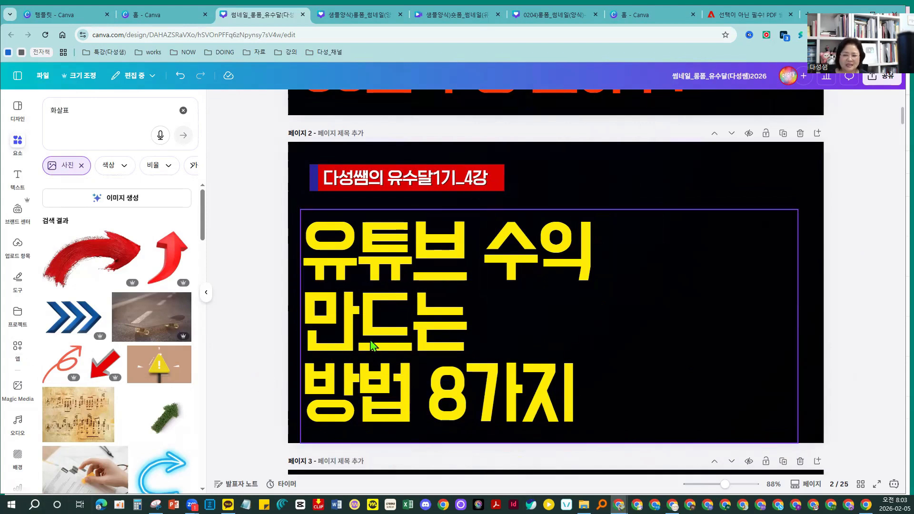
left_click(371, 345)
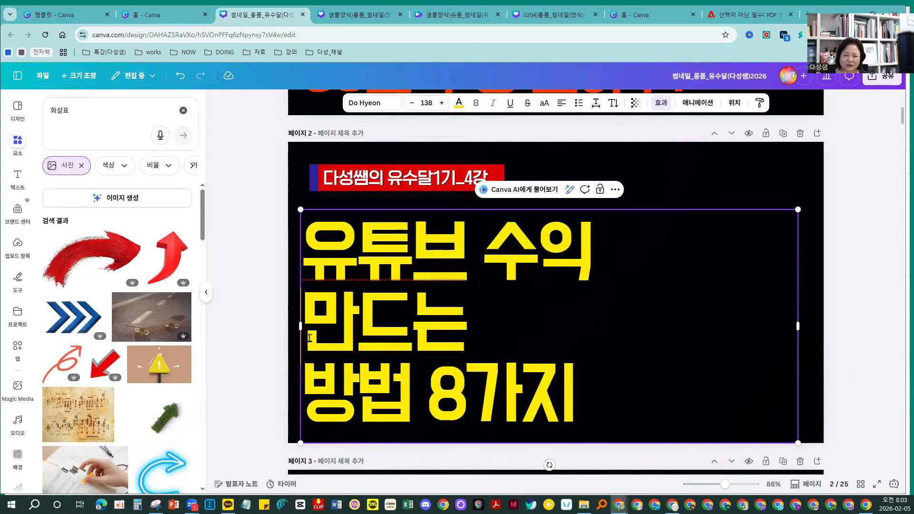
left_click_drag(309, 338, 473, 330)
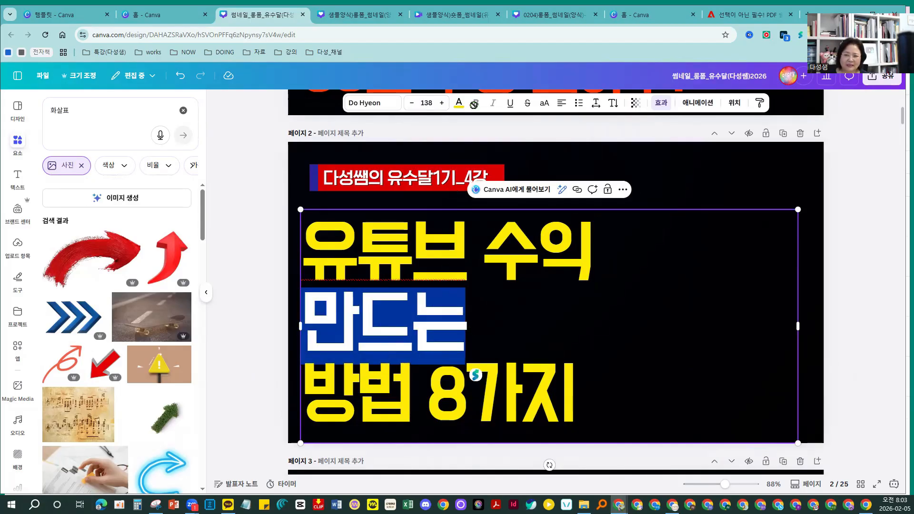
left_click(459, 102)
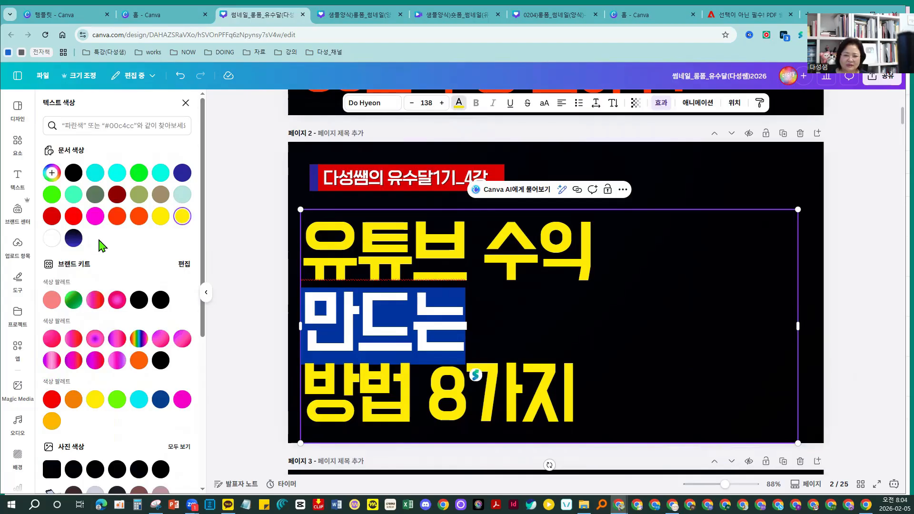
left_click(265, 332)
left_click(265, 332)
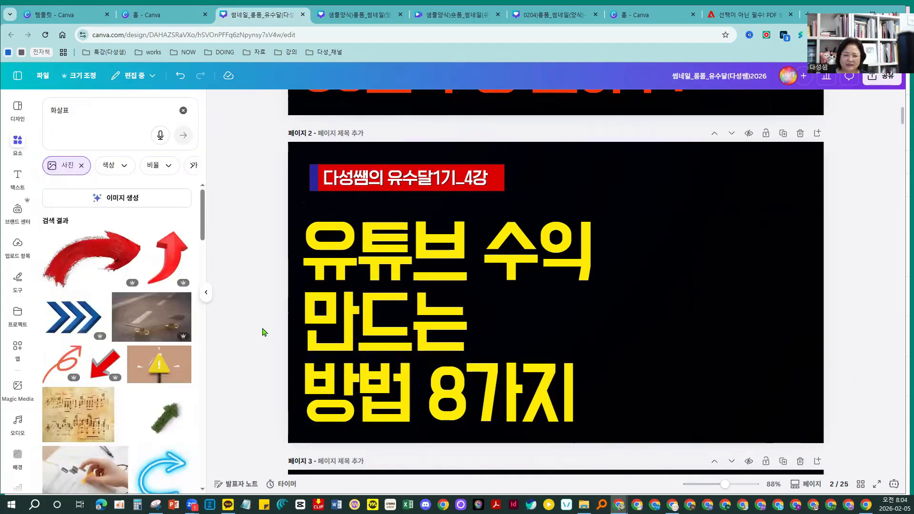
Recolor the middle line "만드는" of page 2's headline white.
left_click(347, 321)
double_click(334, 317)
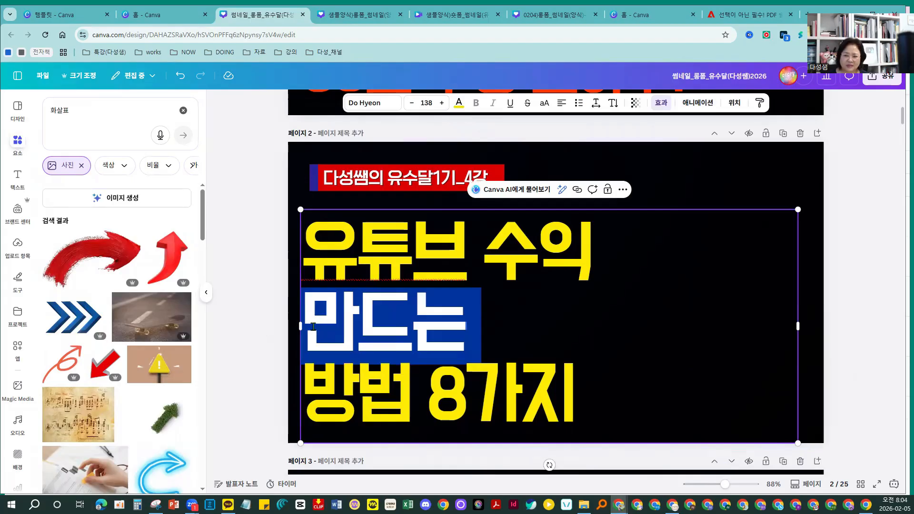
left_click_drag(314, 327, 466, 326)
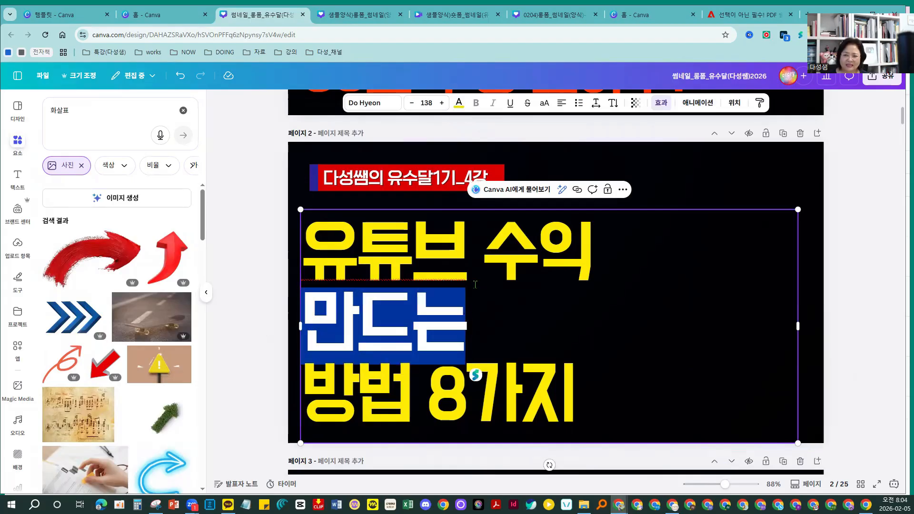
left_click(458, 104)
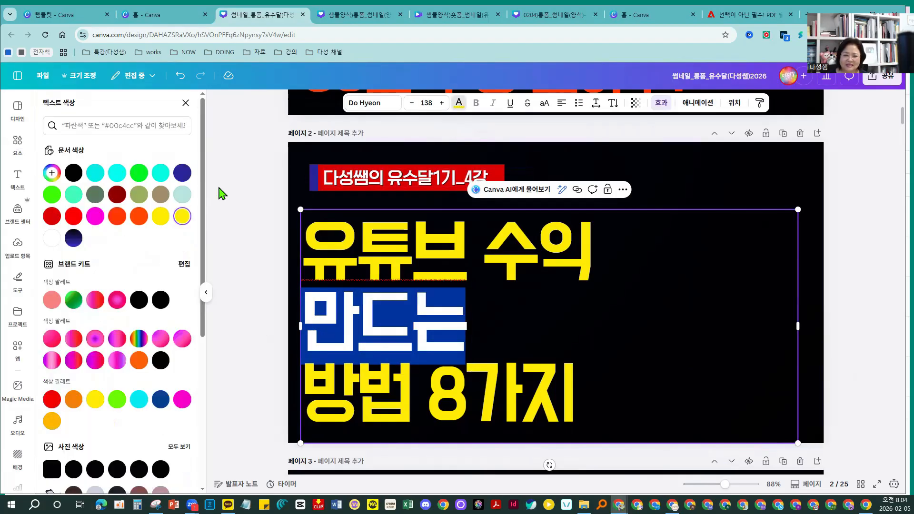
left_click(52, 239)
left_click(258, 302)
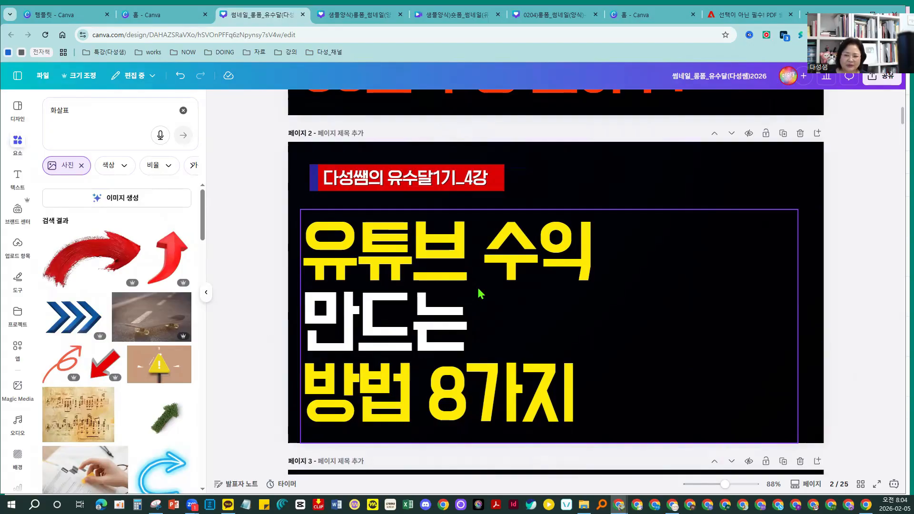
Recolor the first headline line "유튜브 수익" with the darker red from the document colors.
left_click(484, 263)
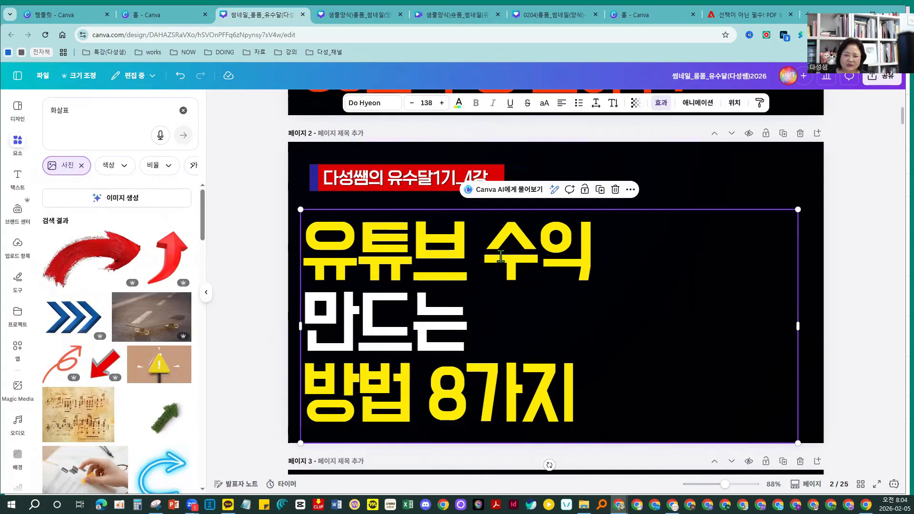
left_click(489, 263)
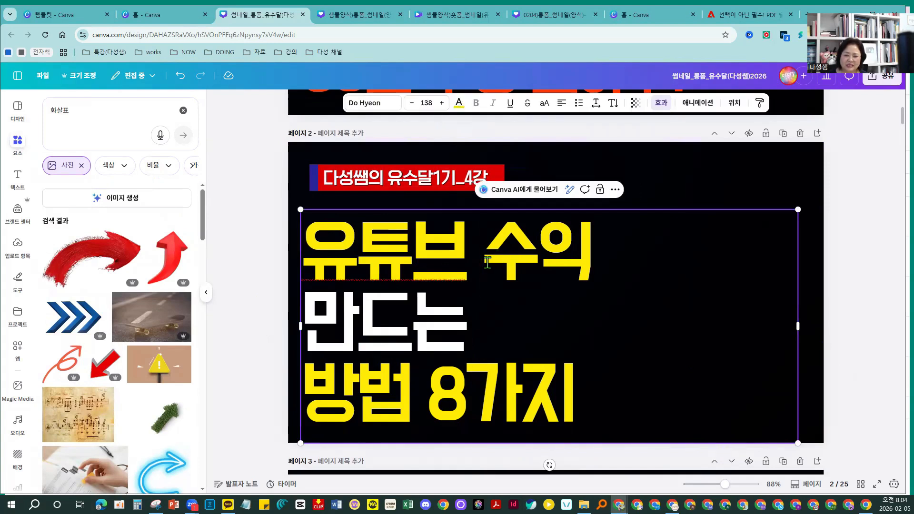
left_click_drag(334, 265, 592, 257)
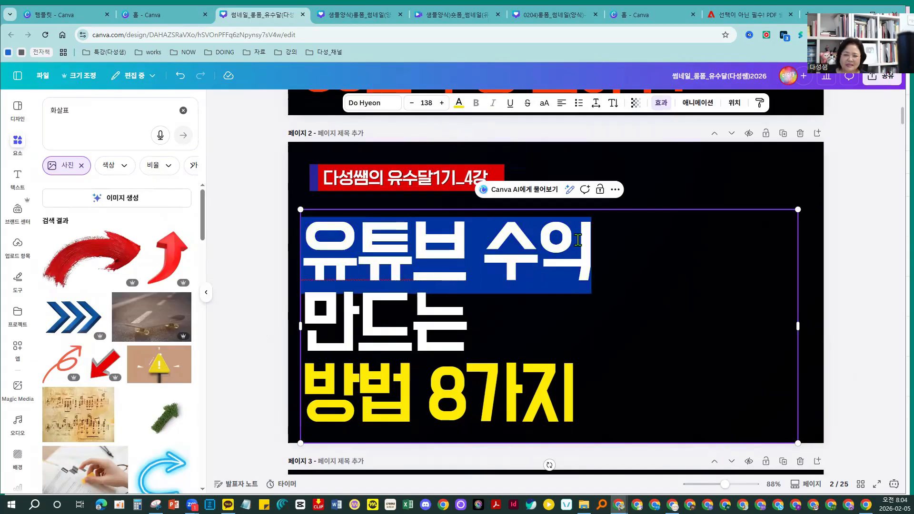
left_click(459, 104)
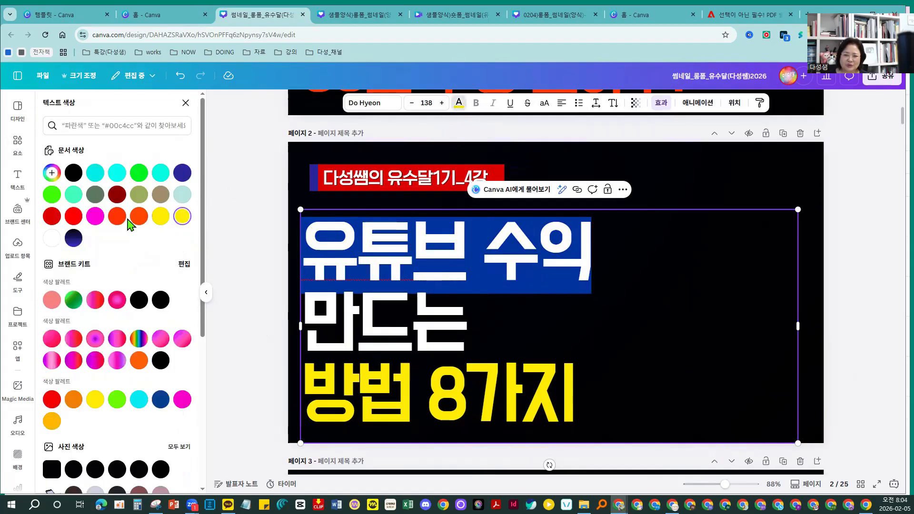
left_click(52, 216)
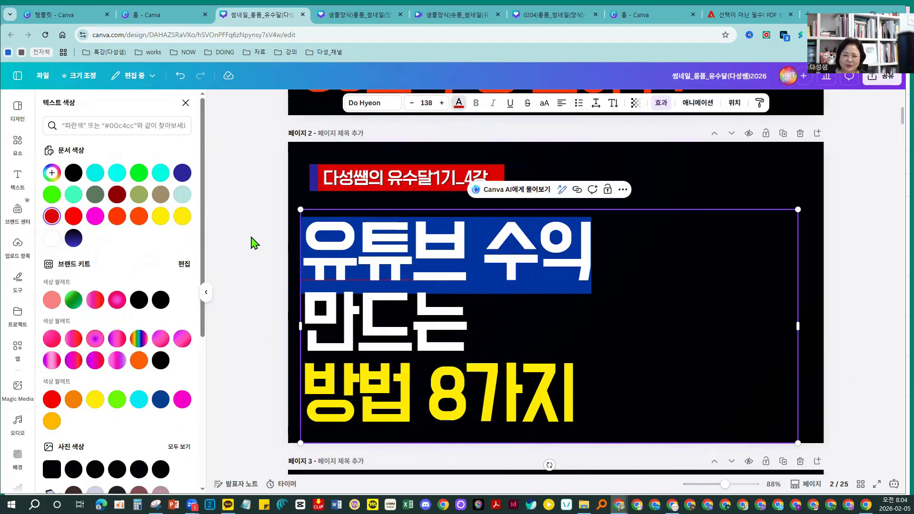
left_click(253, 241)
Give "유튜브 수익" a custom solid color of bright, fully saturated red.
left_click(341, 255)
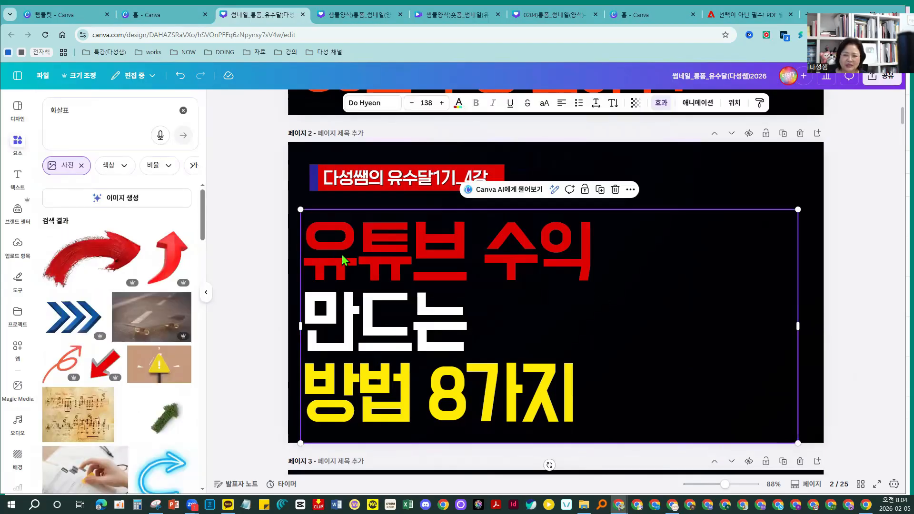
left_click_drag(308, 257, 601, 241)
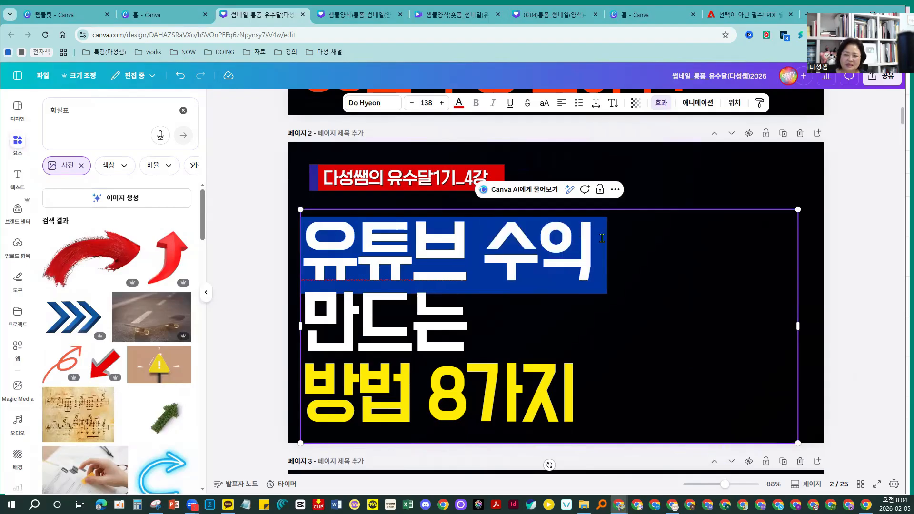
left_click(459, 105)
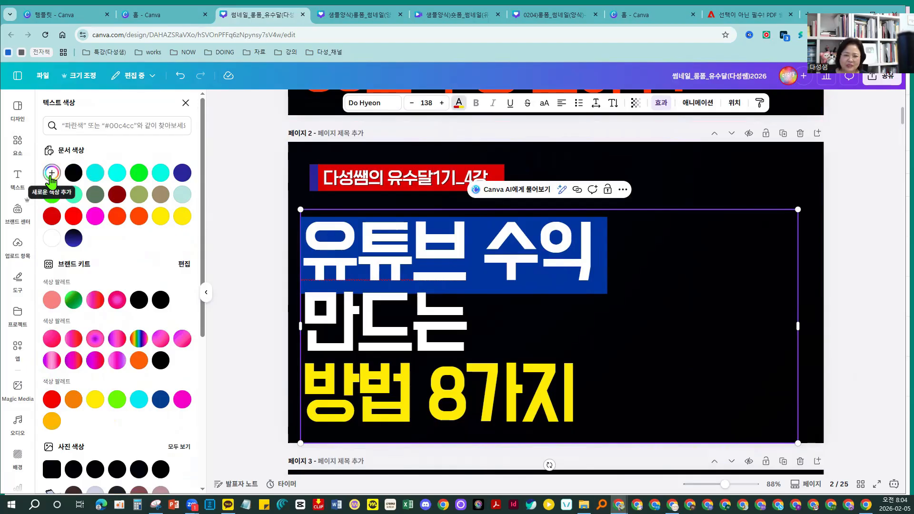
left_click(51, 172)
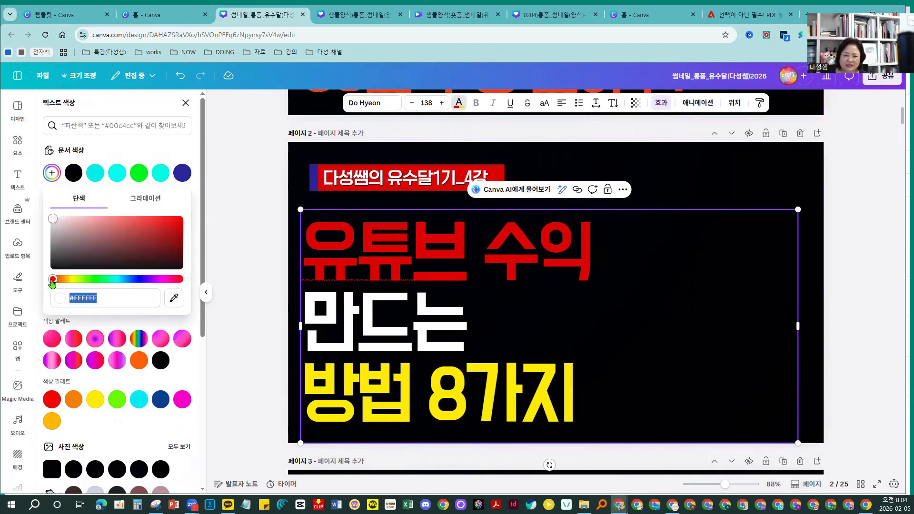
left_click_drag(52, 281, 188, 281)
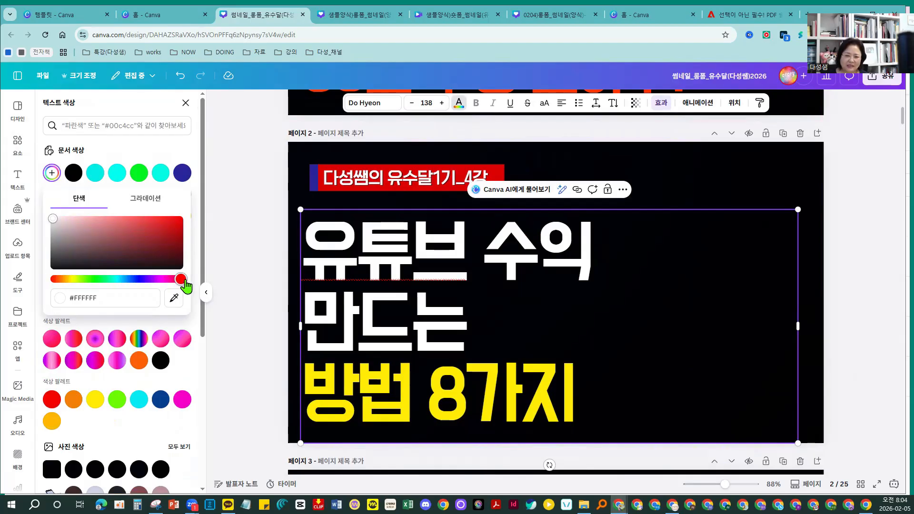
left_click_drag(52, 219, 193, 216)
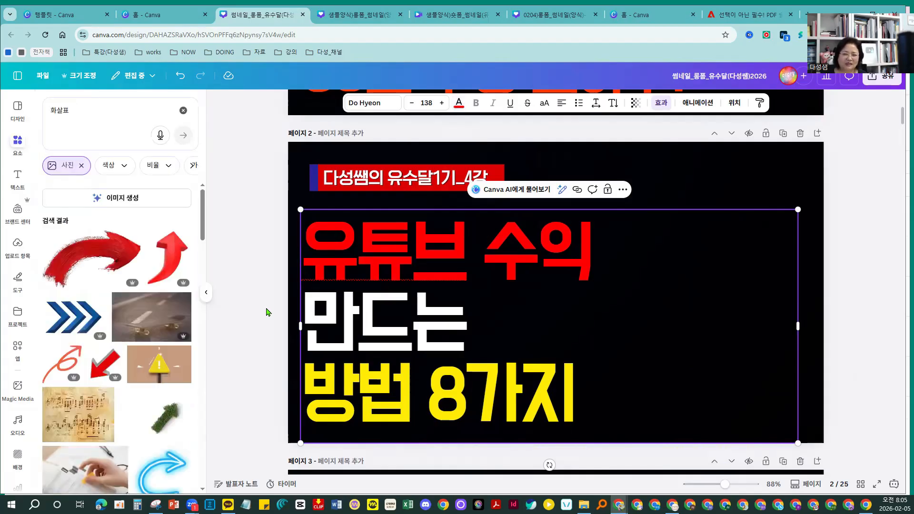
left_click(267, 312)
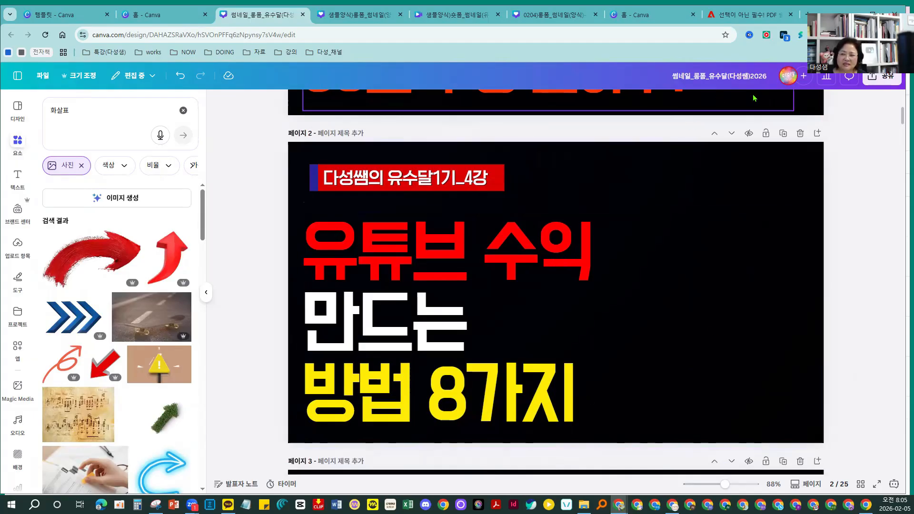
Duplicate page 2 and recolor the third line "방법 8가지" on the original page 2 green #02F621.
left_click(783, 133)
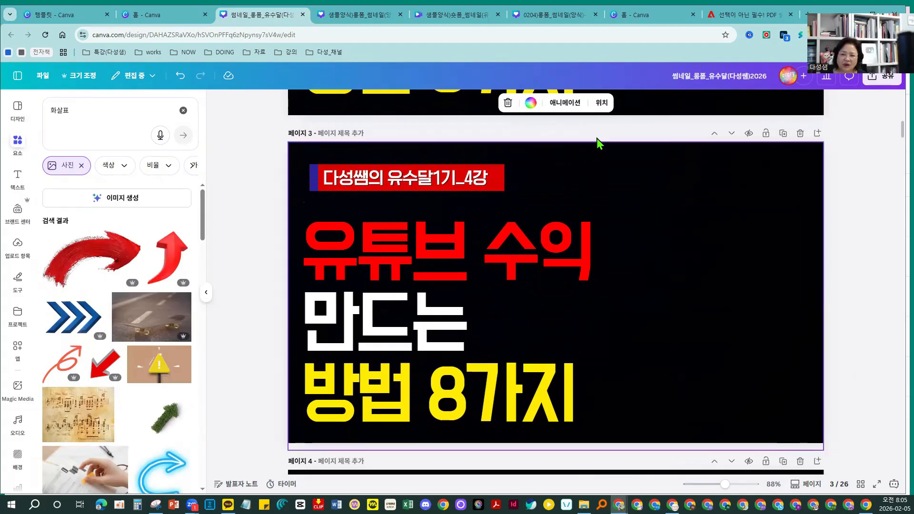
scroll(577, 288, "down", 1)
double_click(353, 346)
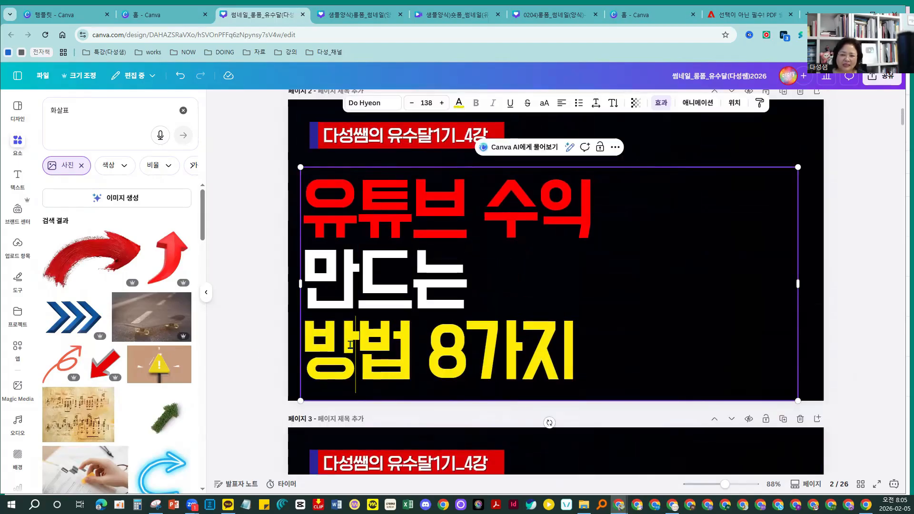
left_click_drag(304, 347, 572, 340)
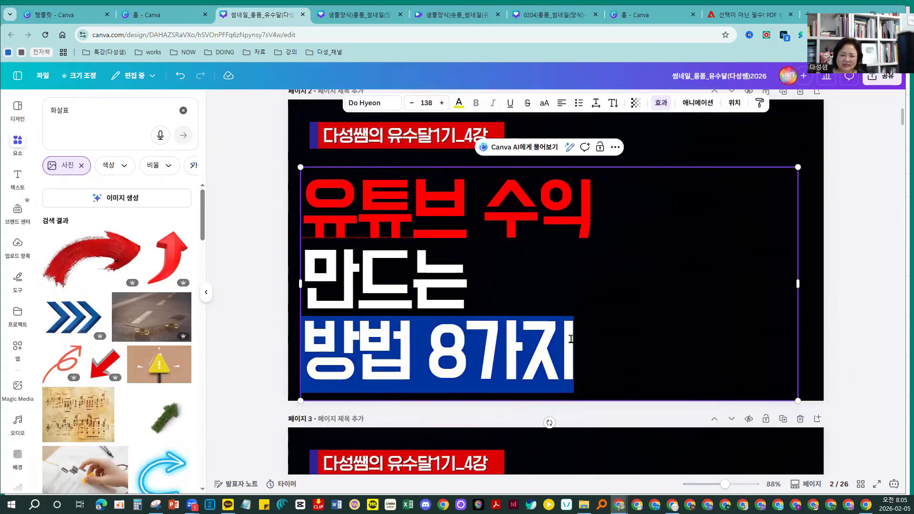
left_click(459, 104)
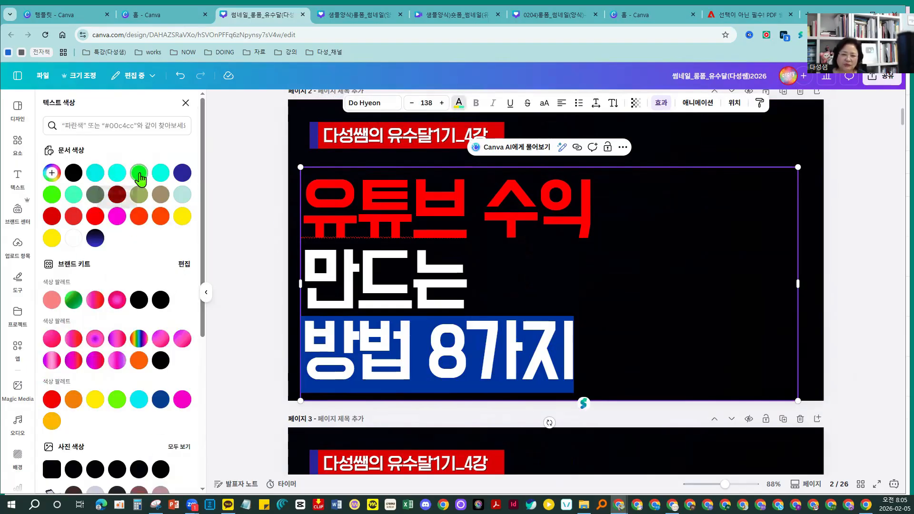
left_click(138, 174)
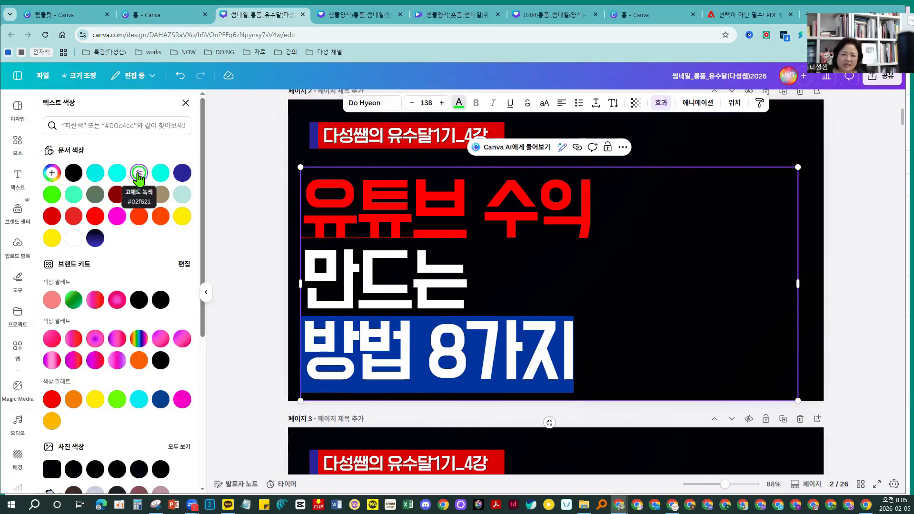
Adjust the "방법 8가지" line's custom color to the brighter green #00FF30.
left_click(49, 175)
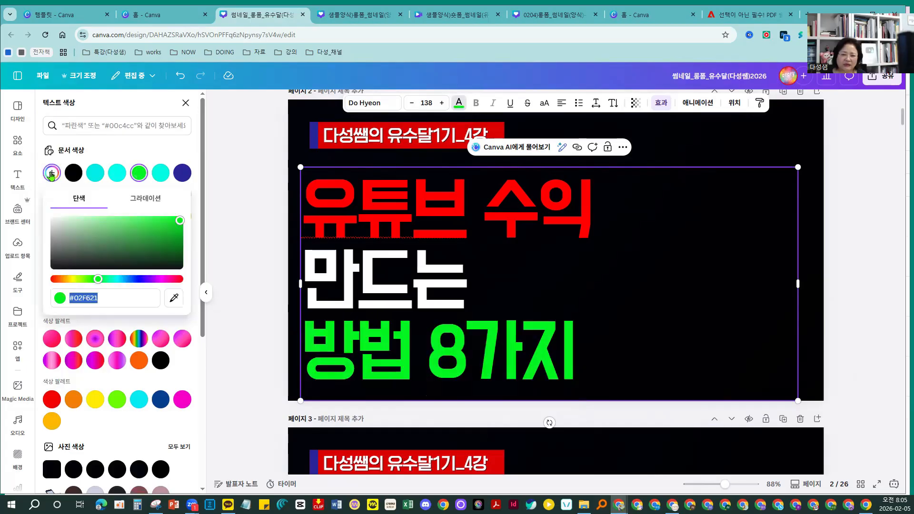
left_click(100, 280)
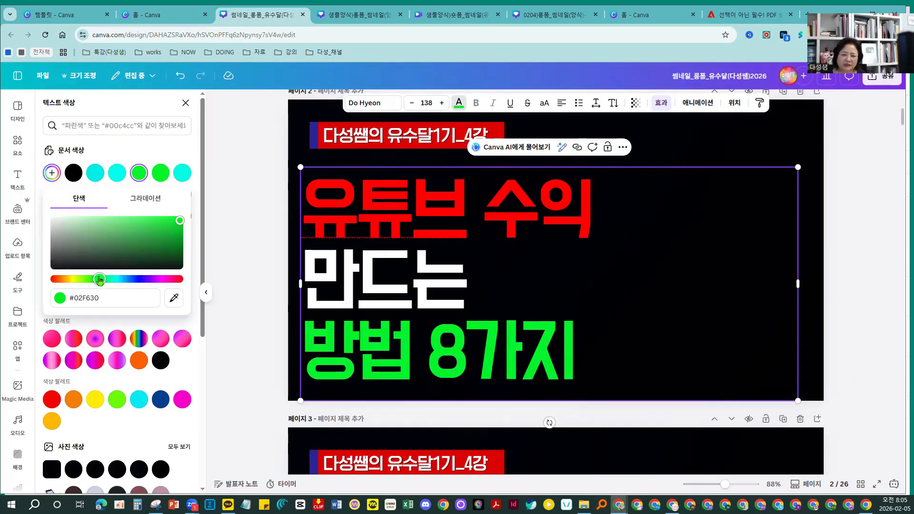
left_click_drag(180, 222, 182, 217)
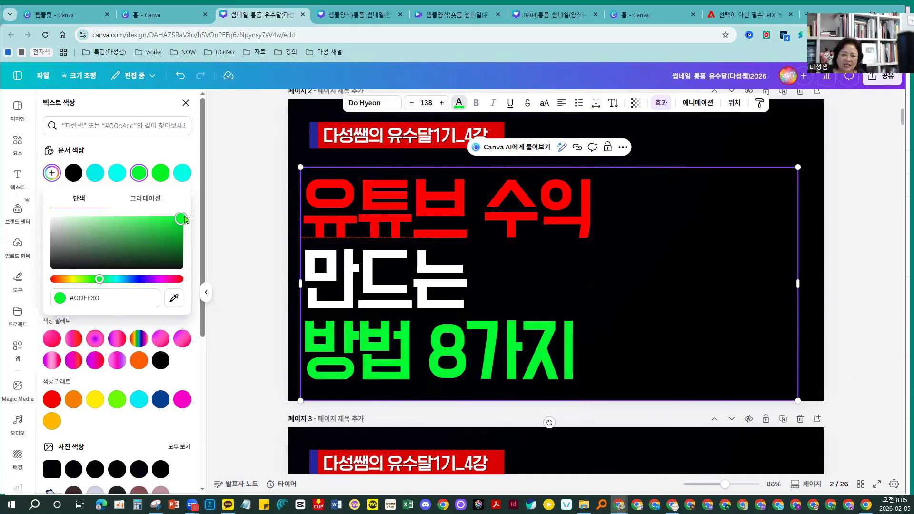
Deselect the headline and duplicate page 2 with its red, white and green headline.
left_click(239, 232)
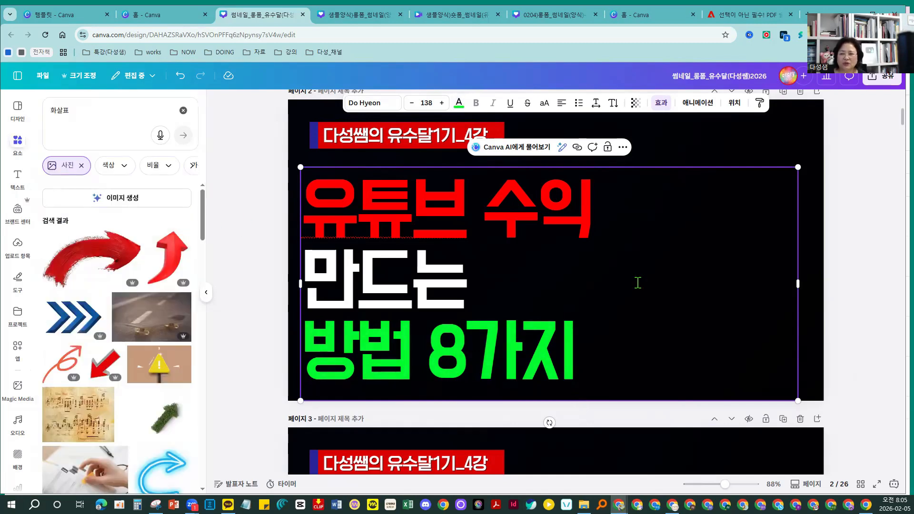
left_click(874, 291)
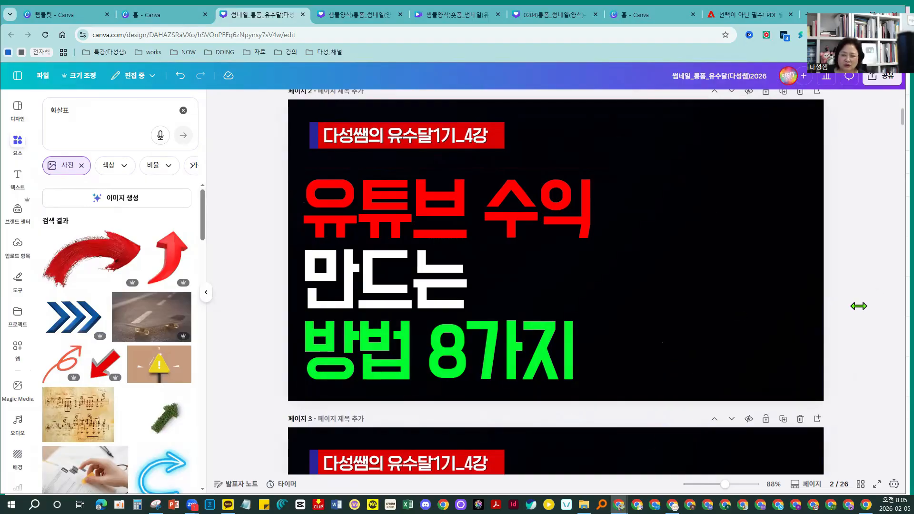
scroll(858, 306, "up", 2)
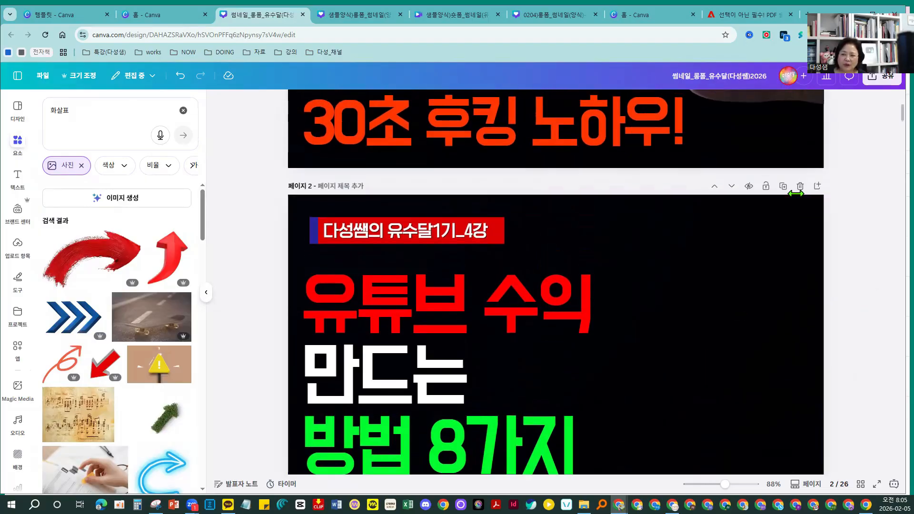
left_click(784, 187)
scroll(845, 293, "up", 5)
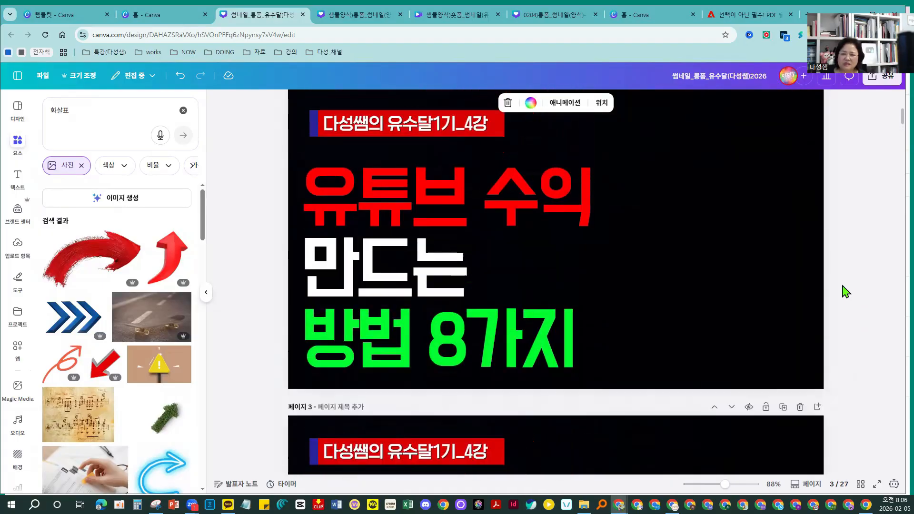
scroll(846, 292, "down", 8)
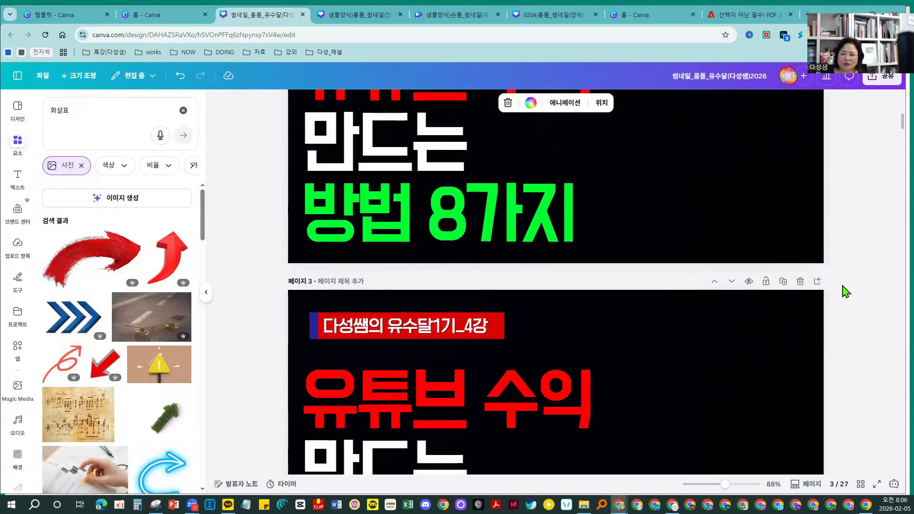
scroll(733, 383, "up", 10)
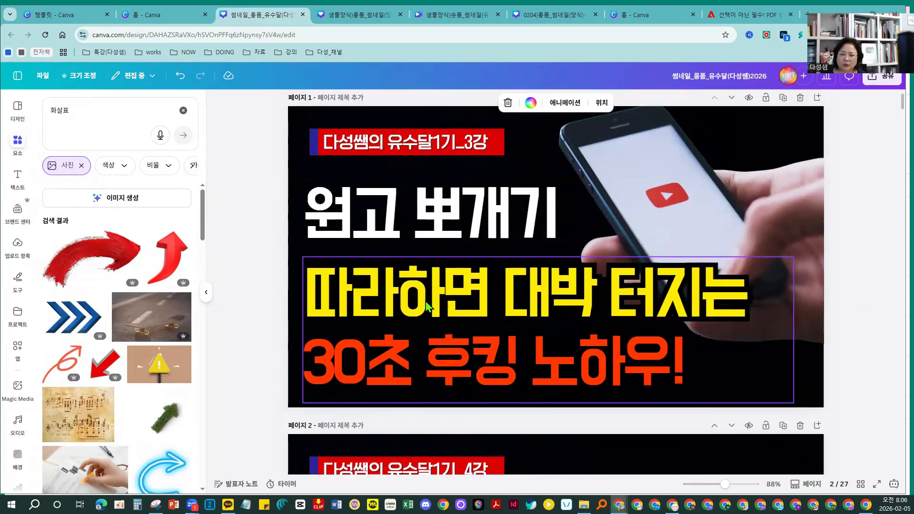
Change the font of the three-line headline on page 2 to 준명조.
scroll(427, 306, "down", 5)
left_click(427, 306)
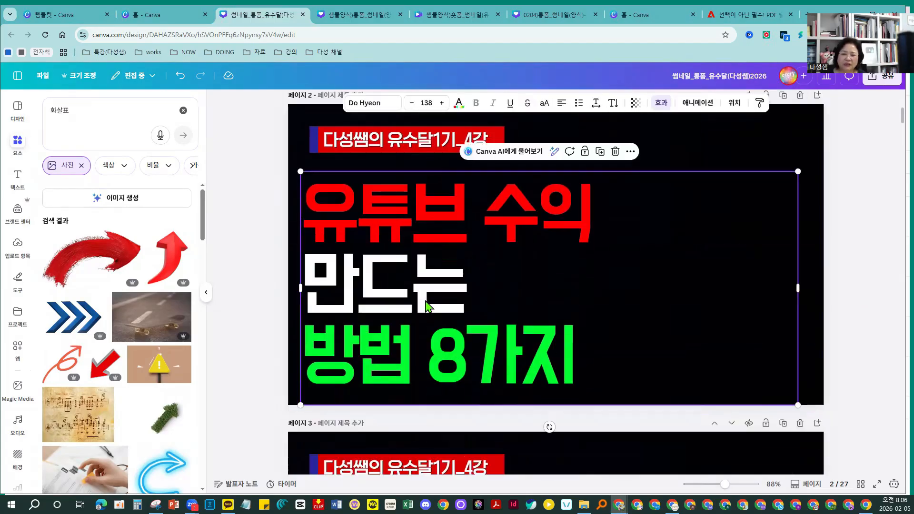
left_click(365, 107)
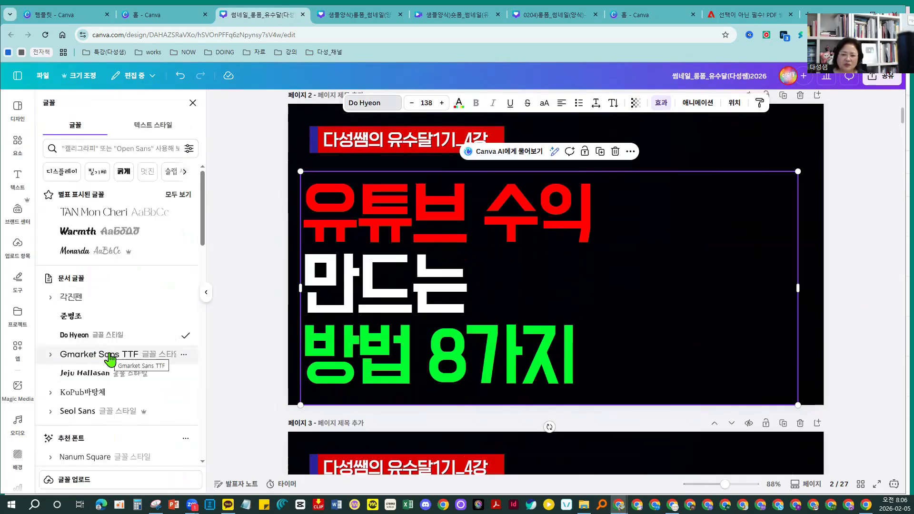
left_click(62, 325)
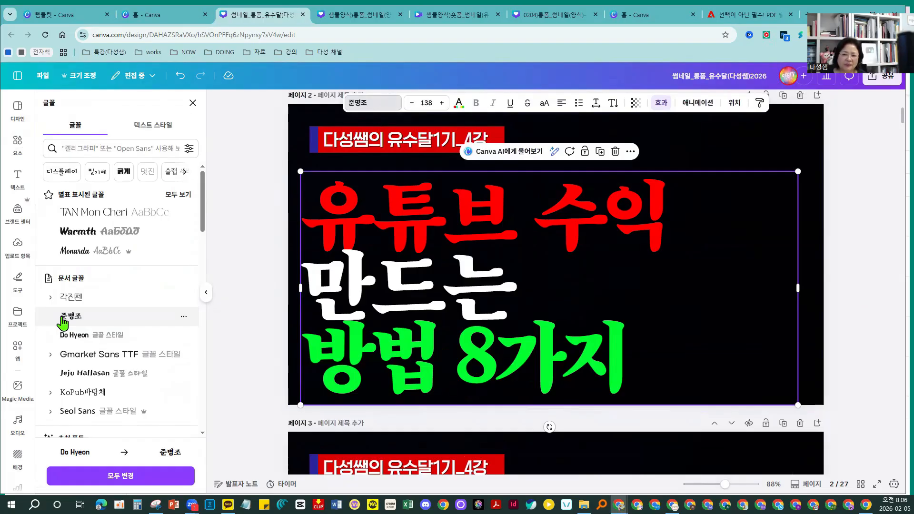
left_click(61, 318)
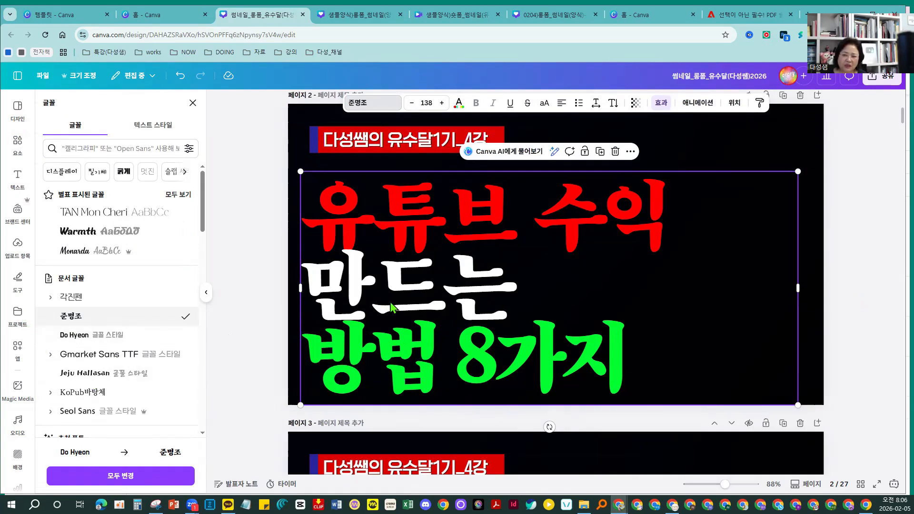
Set the whole page 2 headline's line spacing to 1.09 and scale its text box down to font size 117.
left_click(390, 307)
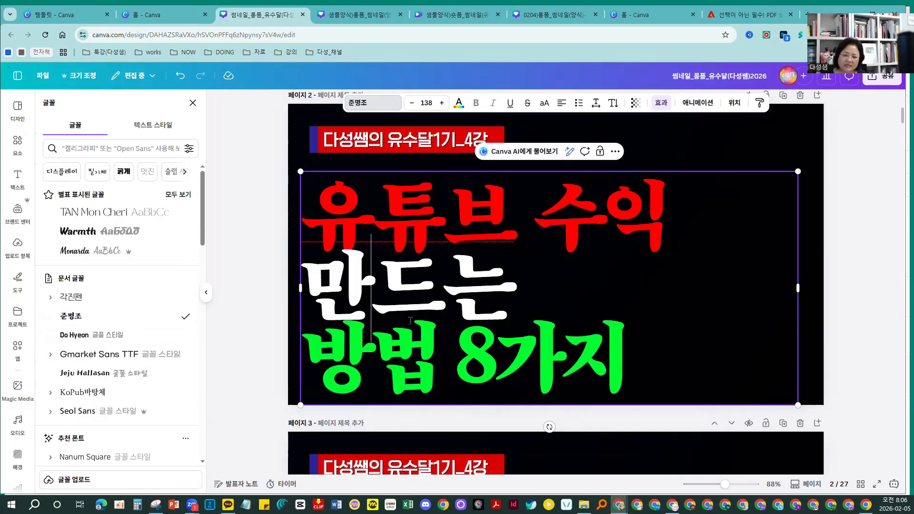
left_click_drag(327, 228, 621, 381)
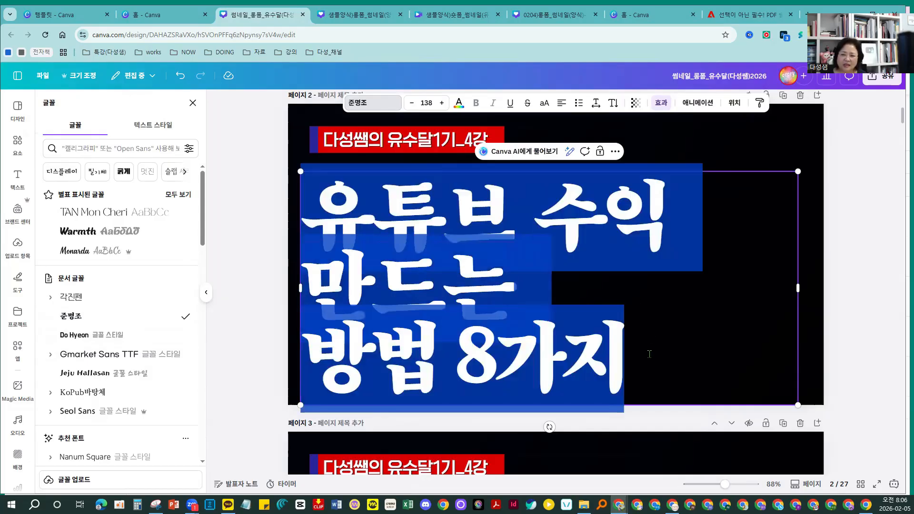
left_click(598, 107)
left_click_drag(561, 177, 568, 180)
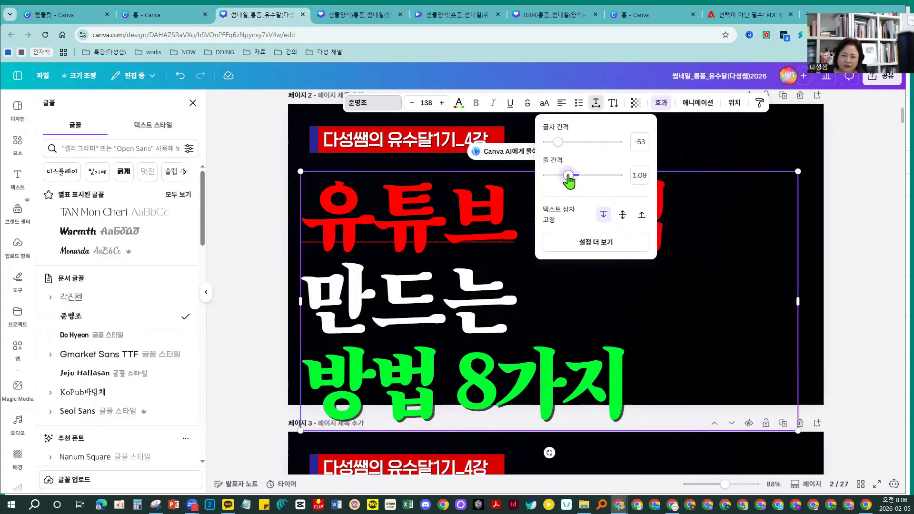
left_click(260, 340)
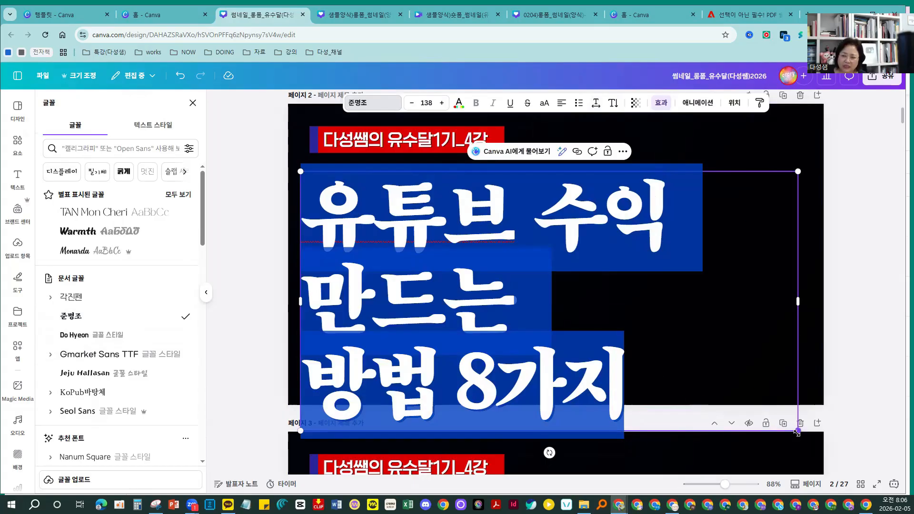
left_click_drag(798, 431, 715, 402)
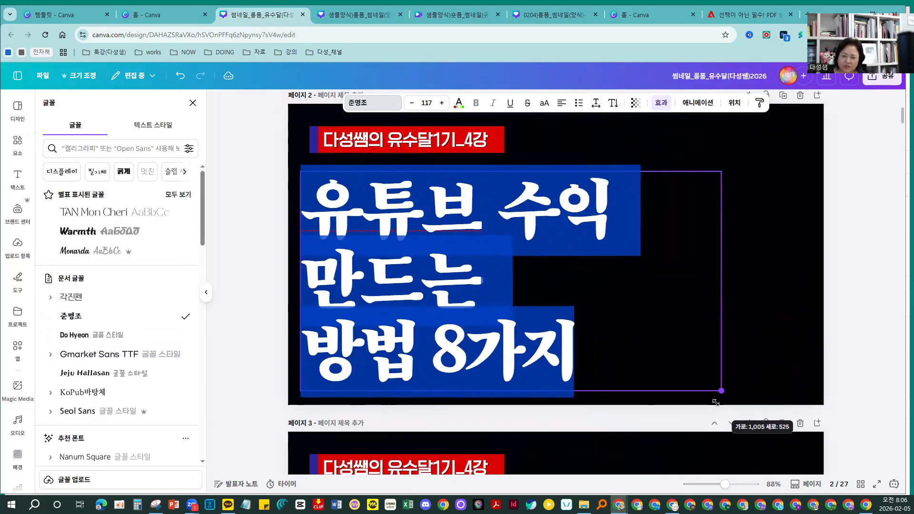
left_click(279, 350)
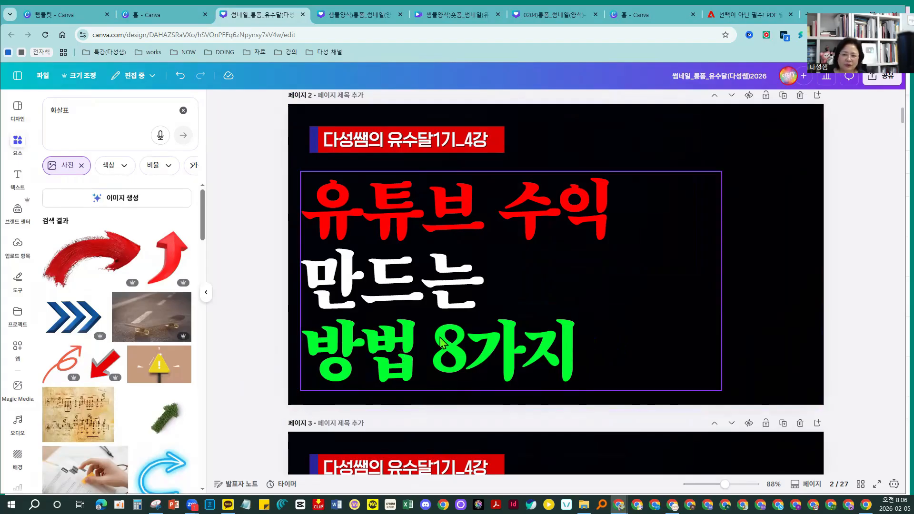
Duplicate page 2 with the 준명조 headline as a further thumbnail variant.
scroll(440, 342, "up", 2)
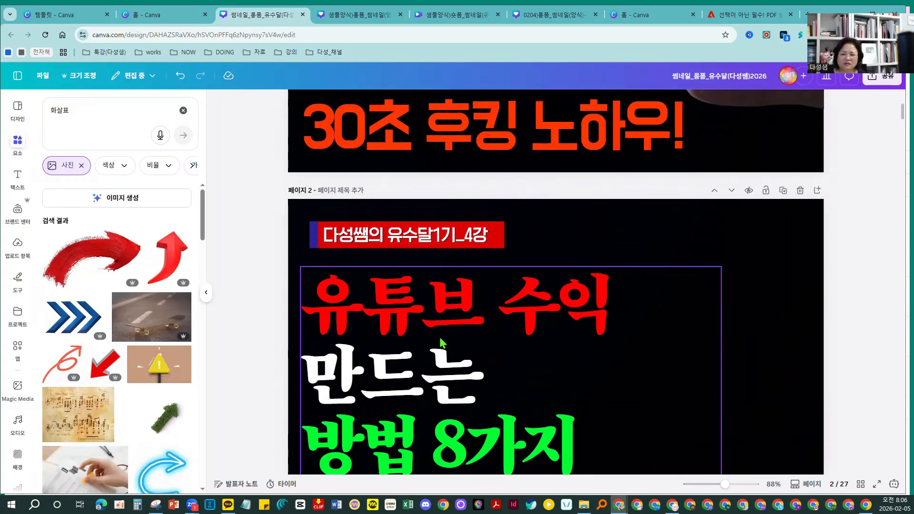
scroll(440, 342, "down", 2)
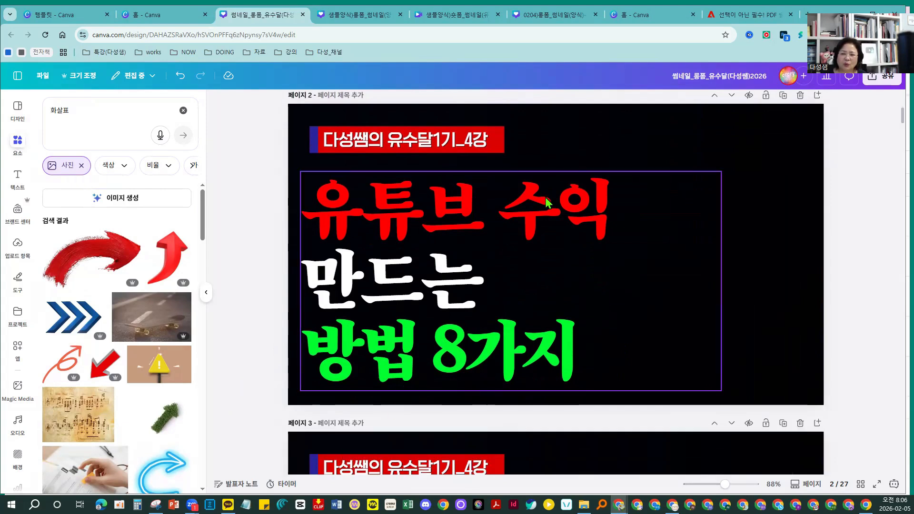
left_click(783, 97)
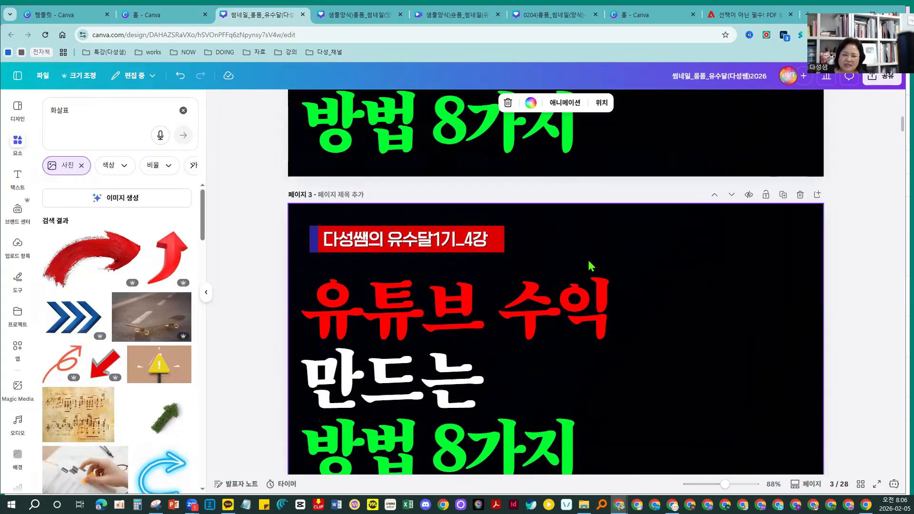
scroll(590, 266, "up", 2)
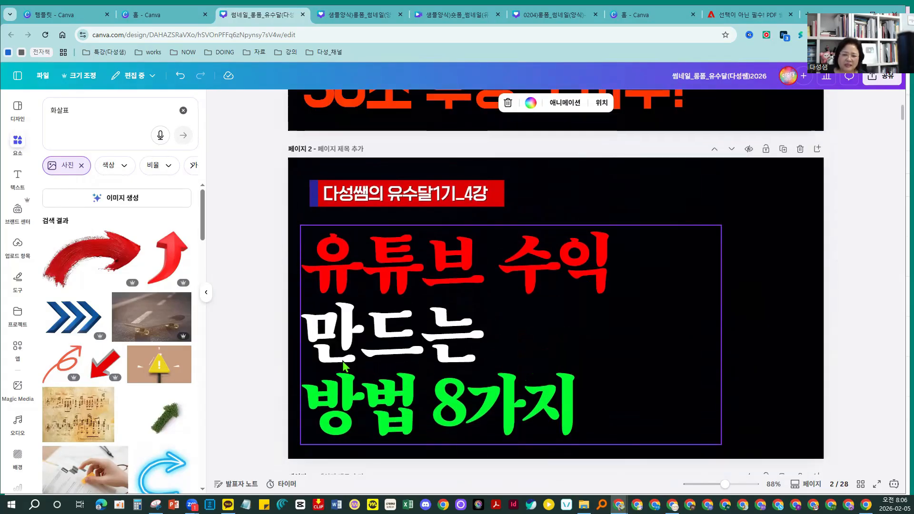
Change the page 2 headline's font to KoPub바탕체 in the 굵은 weight.
left_click(351, 376)
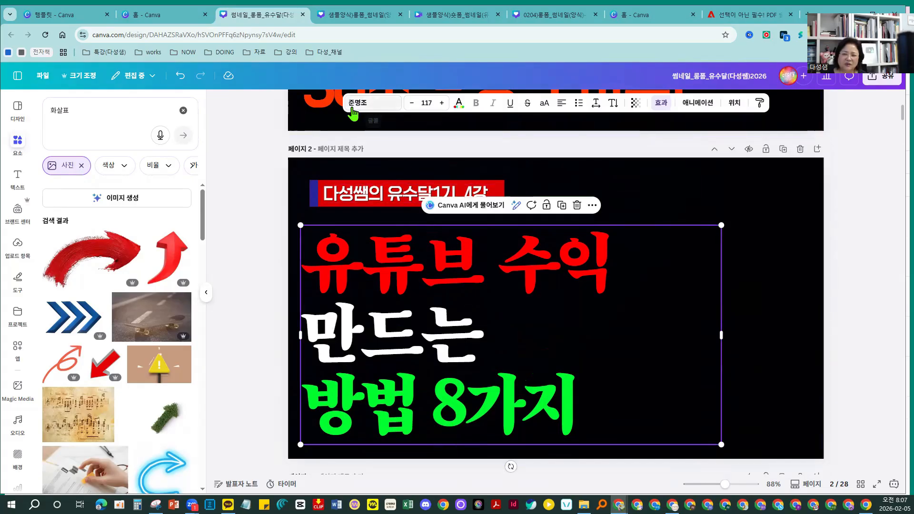
left_click(369, 102)
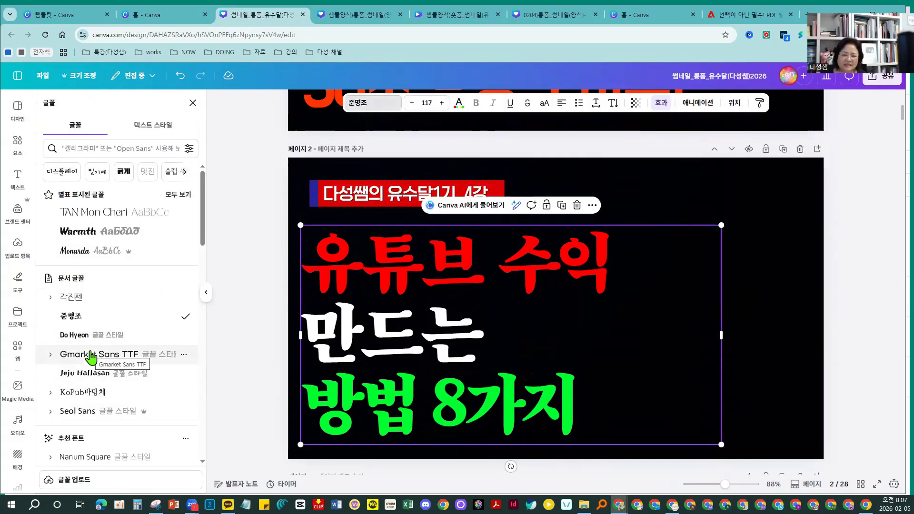
scroll(92, 356, "down", 2)
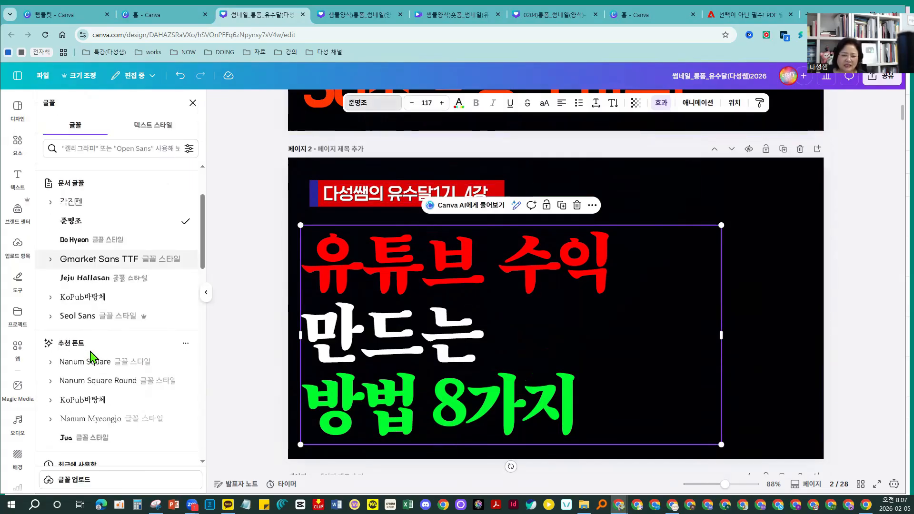
left_click(50, 297)
left_click(73, 336)
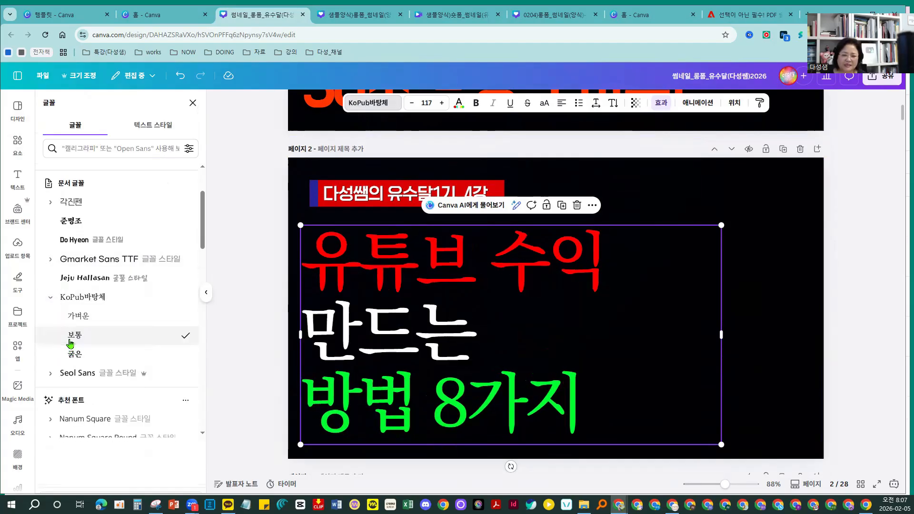
left_click(76, 355)
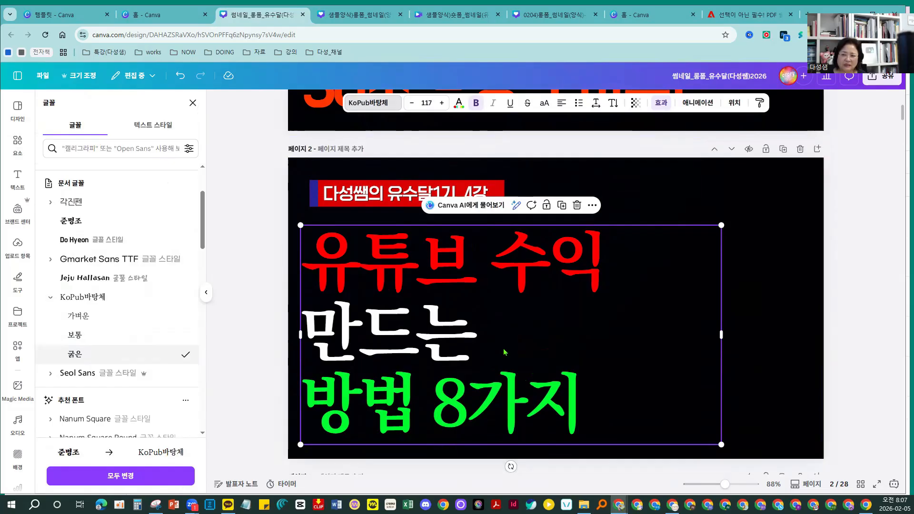
Duplicate page 2 with the KoPub바탕체 headline.
left_click(783, 149)
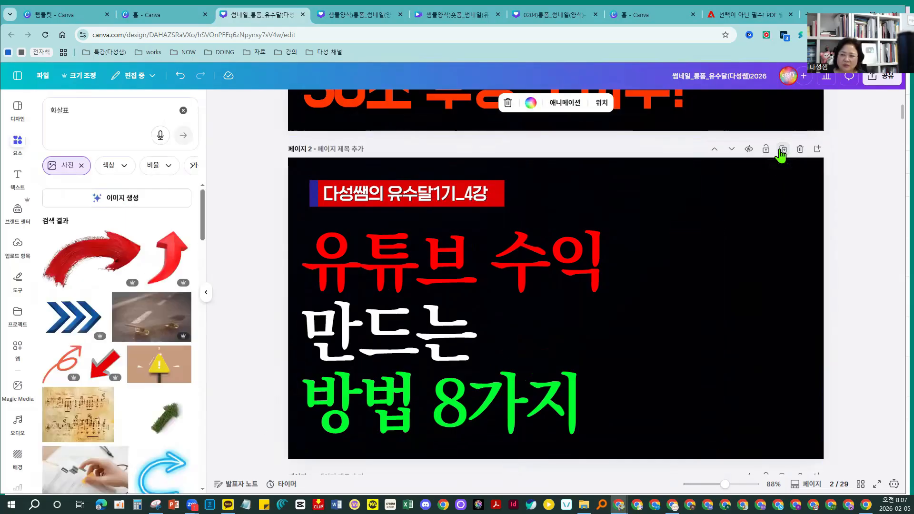
scroll(704, 203, "up", 4)
scroll(704, 202, "up", 3)
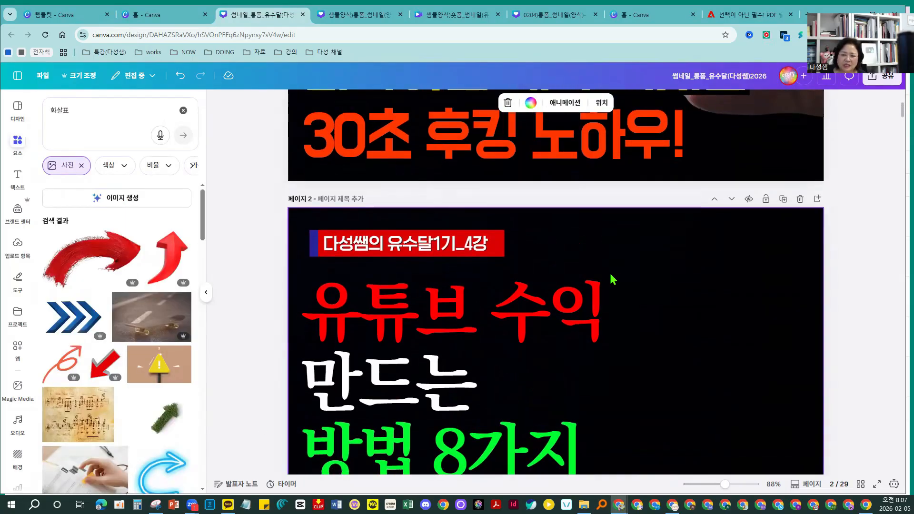
Change the page 2 headline's font to Tlab 월광소나타 and duplicate the page.
scroll(612, 281, "down", 1)
left_click(423, 307)
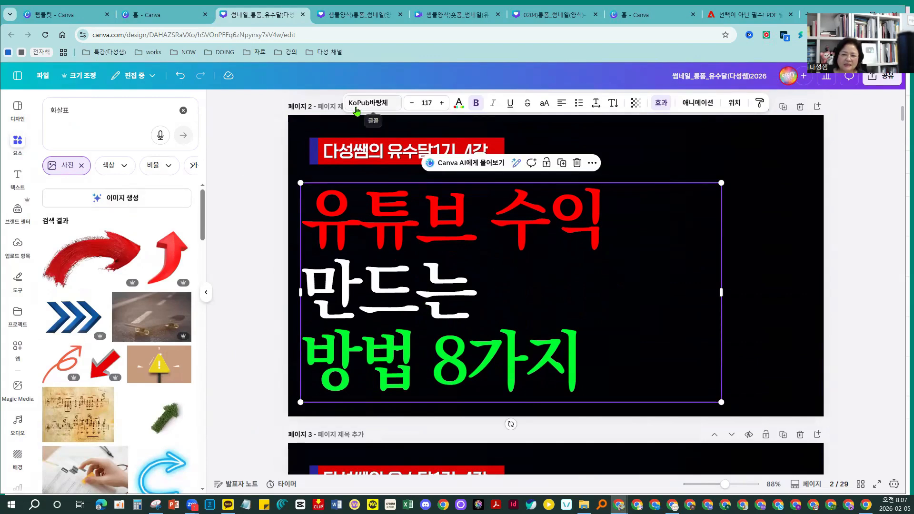
left_click(369, 103)
scroll(104, 322, "down", 5)
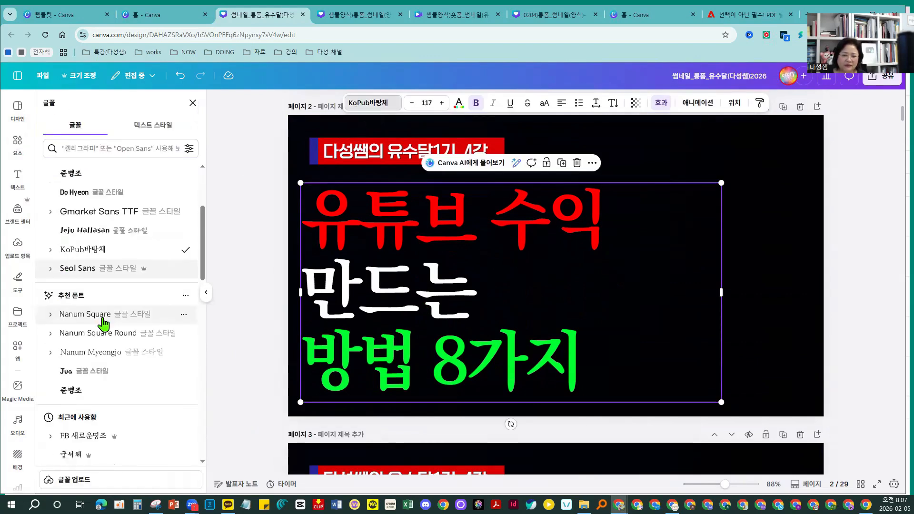
scroll(104, 324, "down", 5)
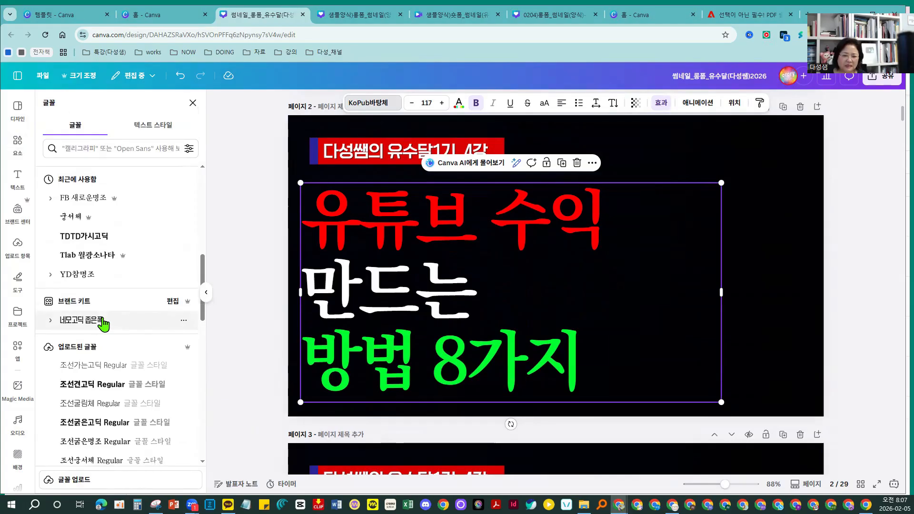
left_click(75, 257)
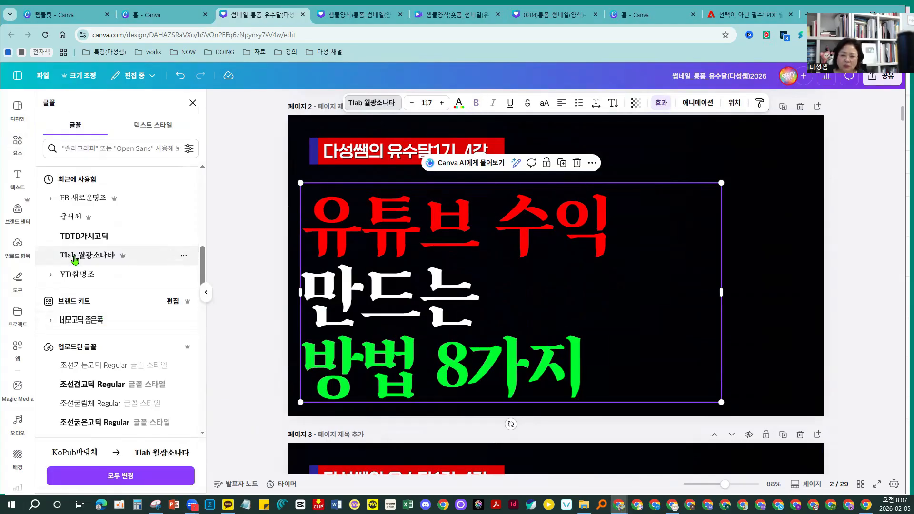
scroll(761, 205, "up", 2)
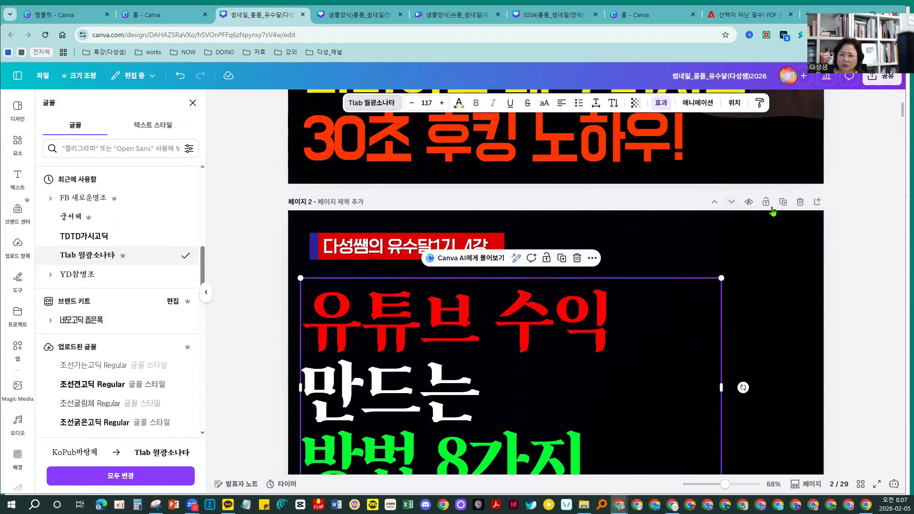
left_click(782, 202)
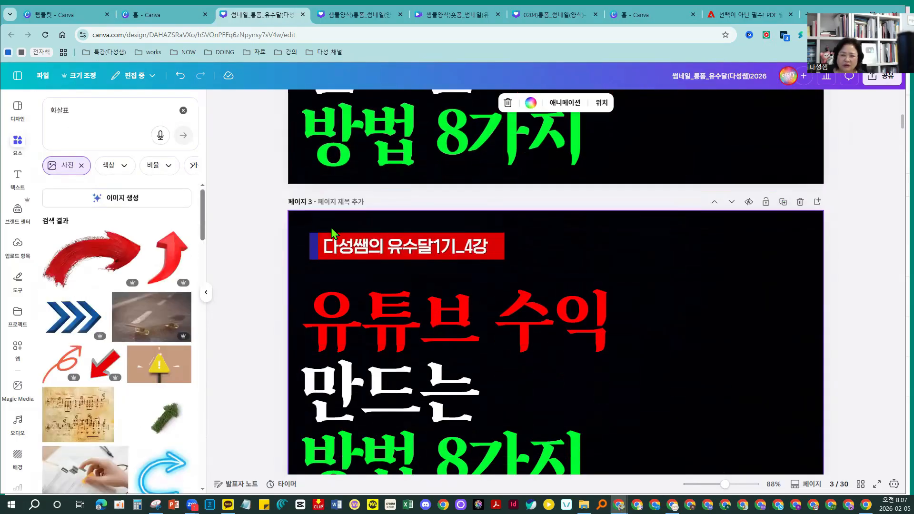
Try 조선굵은명조 Regular on page 2's three-line headline and set its font to 조선궁서체 Regular.
scroll(415, 198, "up", 4)
left_click(385, 163)
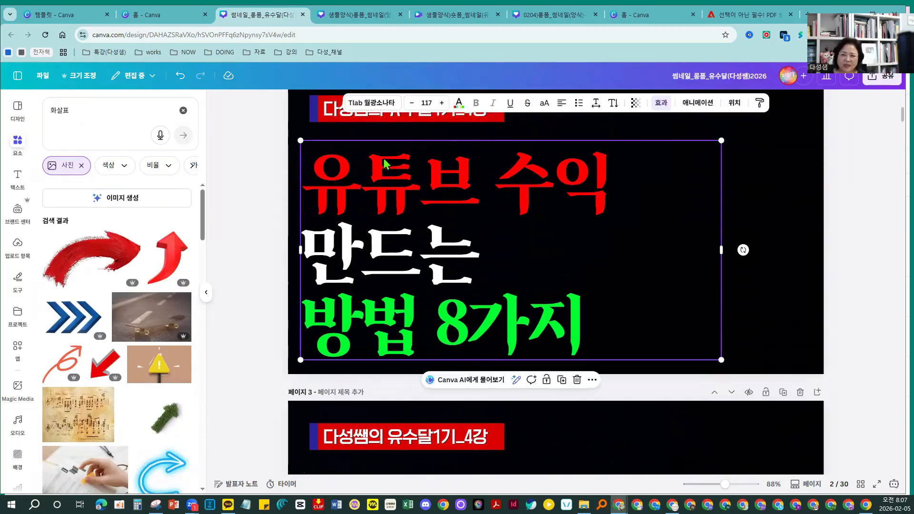
left_click(371, 102)
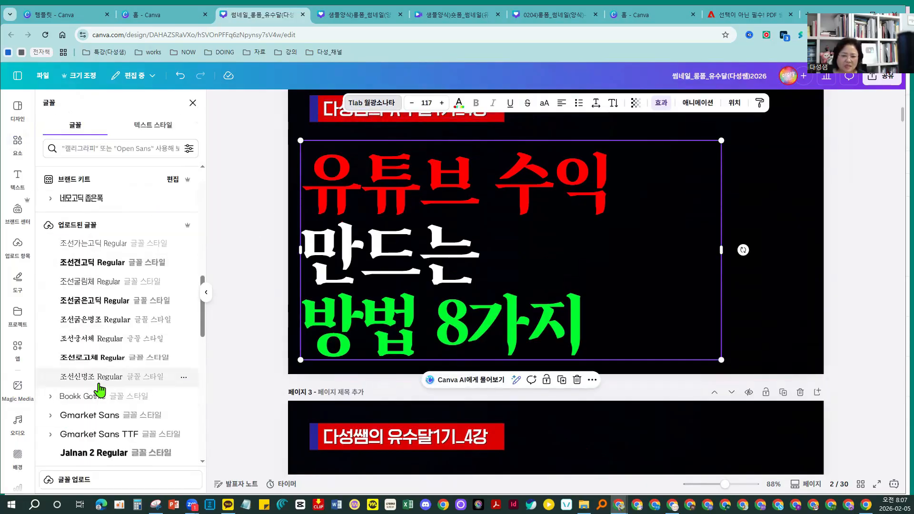
scroll(98, 388, "down", 1)
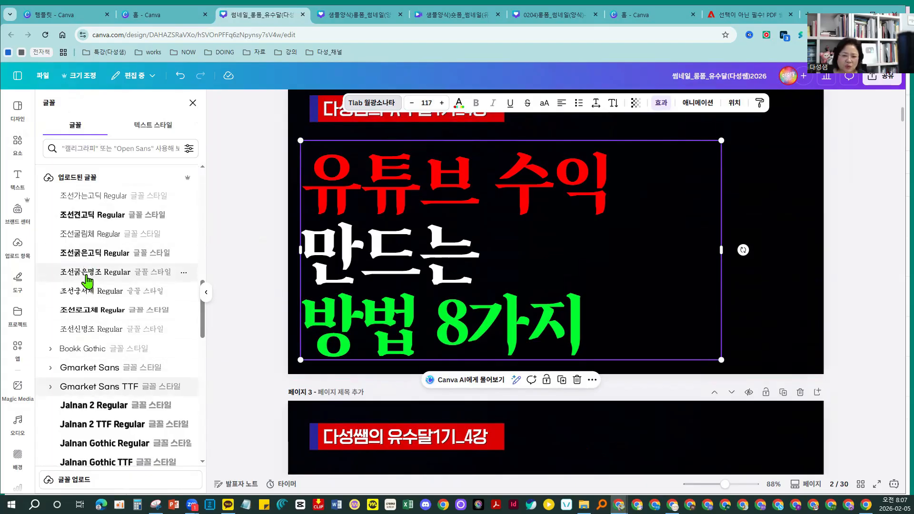
left_click(87, 277)
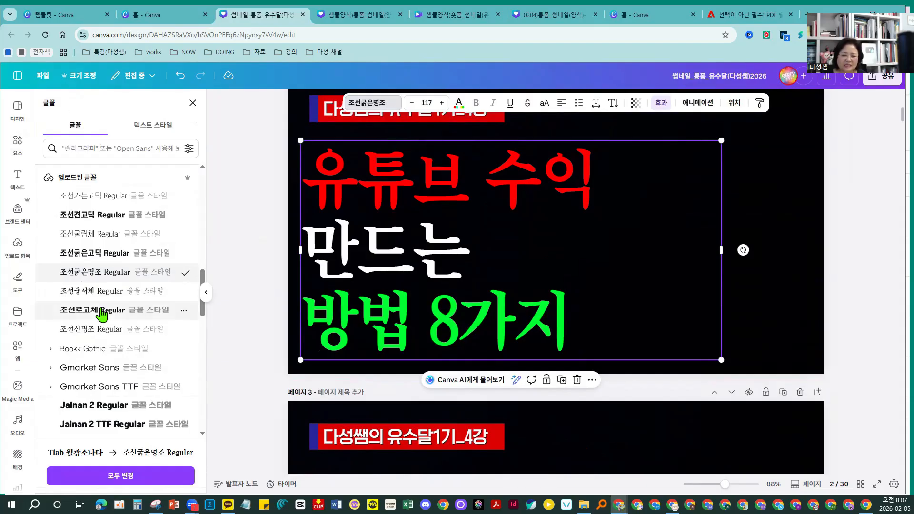
left_click(87, 298)
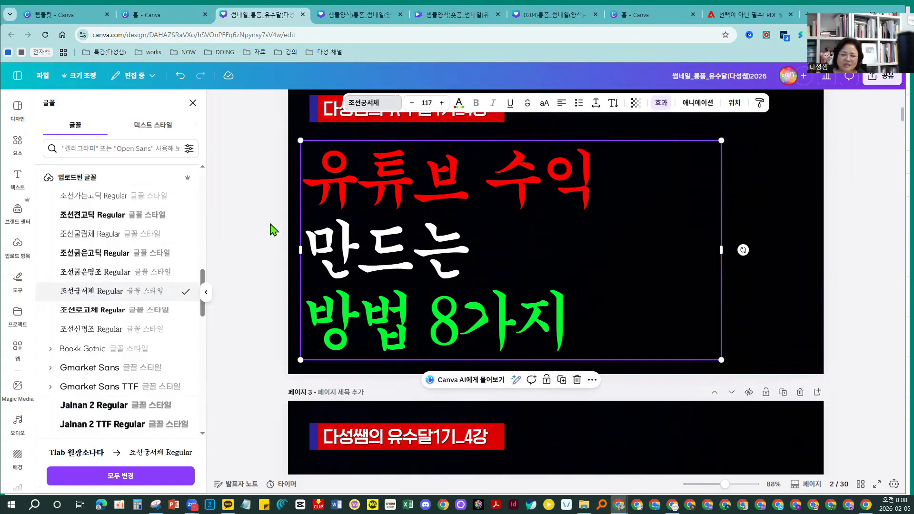
left_click(257, 229)
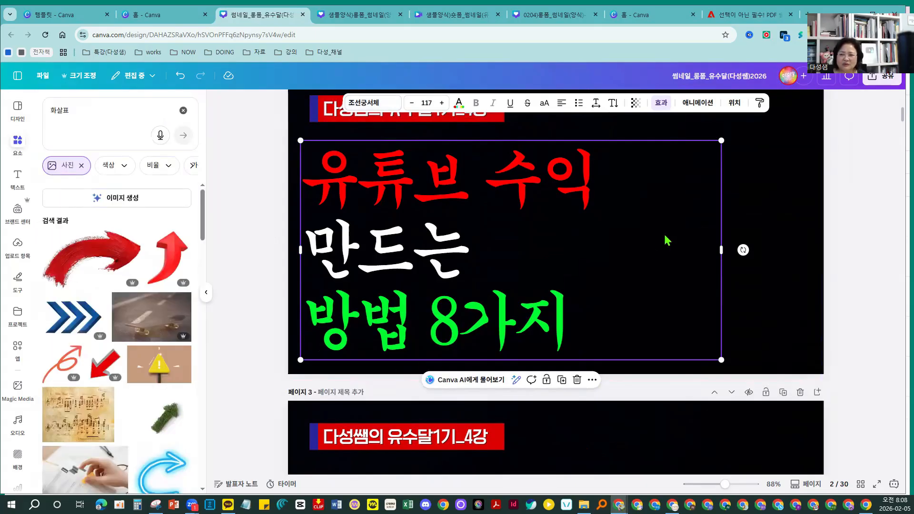
Duplicate page 2 with its 조선궁서체 headline.
scroll(775, 265, "up", 5)
scroll(766, 291, "down", 3)
scroll(776, 276, "up", 1)
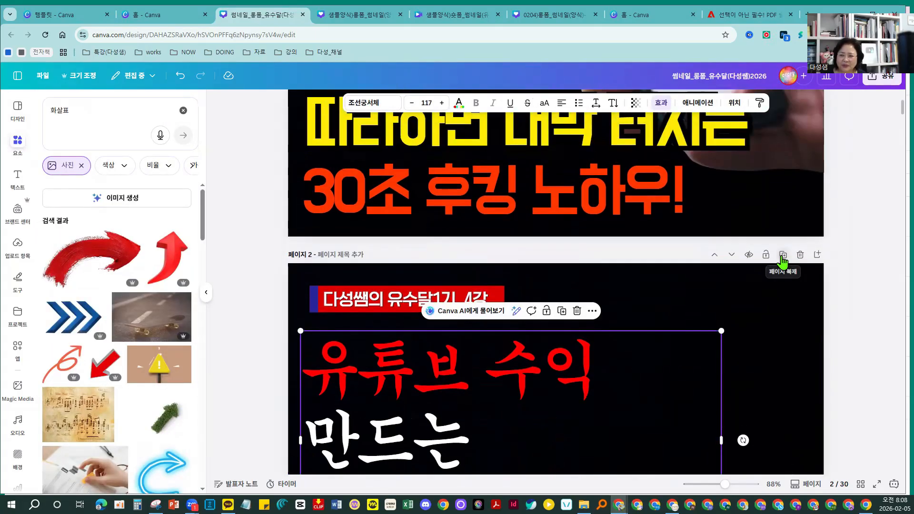
left_click(783, 260)
scroll(286, 347, "up", 3)
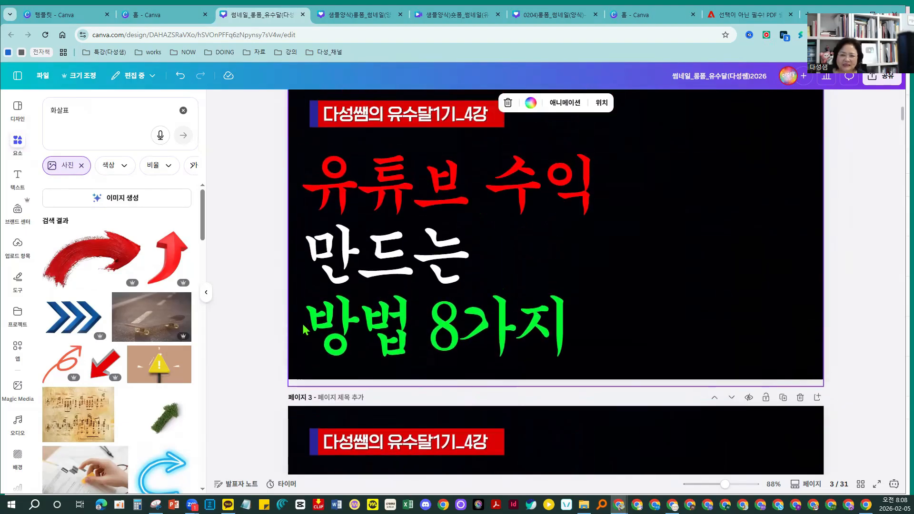
Browse the uploaded fonts for an alternative typeface for page 2's headline.
left_click(393, 289)
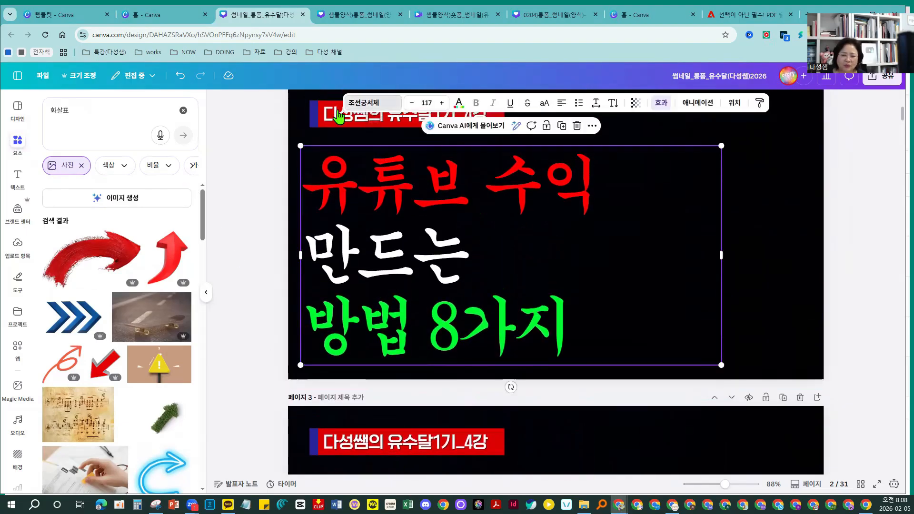
left_click(369, 102)
scroll(150, 316, "down", 2)
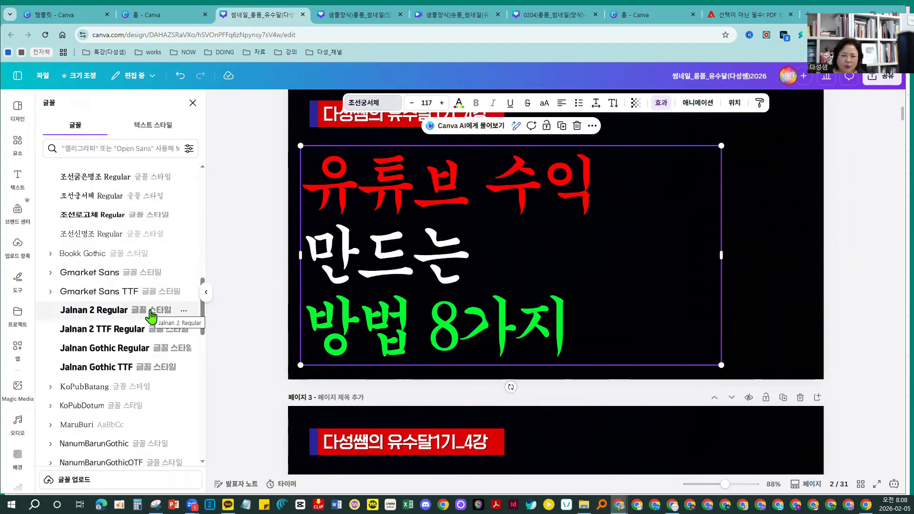
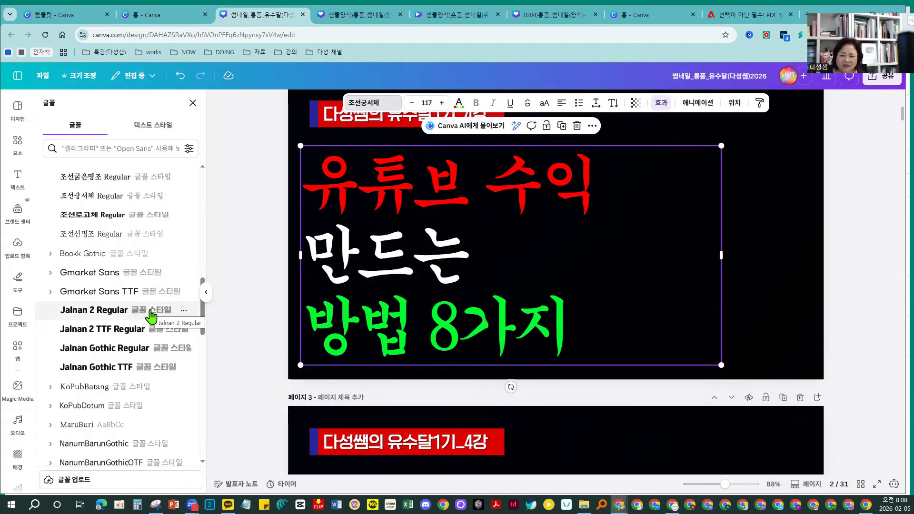
scroll(150, 333, "down", 4)
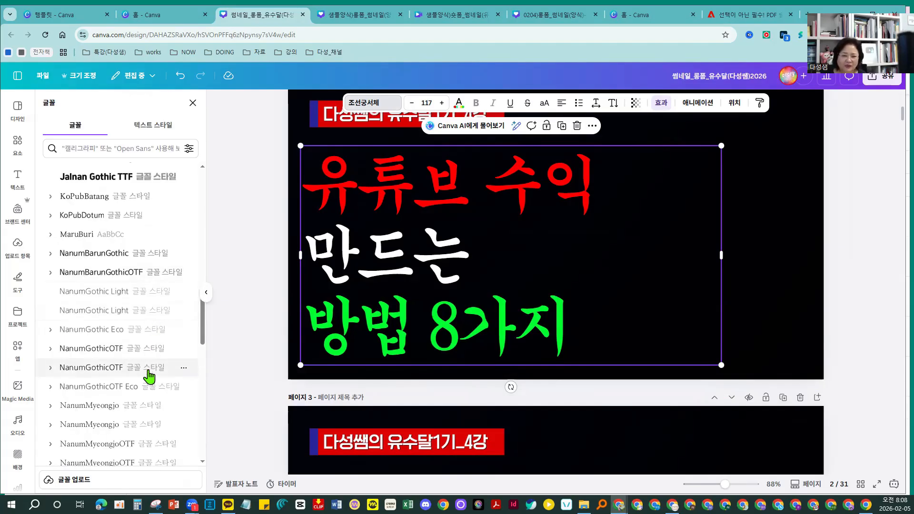
scroll(150, 371, "up", 5)
scroll(149, 376, "down", 3)
scroll(148, 376, "up", 10)
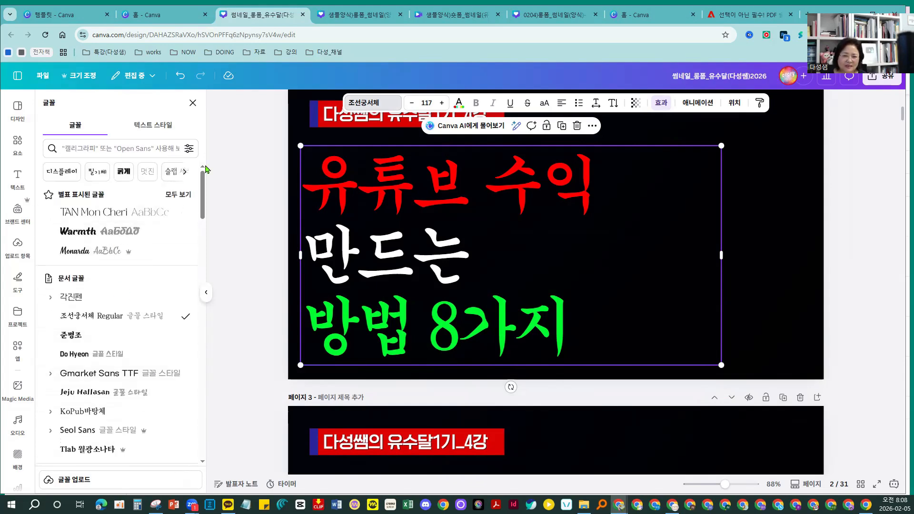
Go through all the starred fonts and try TDTD온명조 on page 2's headline.
left_click(181, 202)
scroll(176, 314, "down", 8)
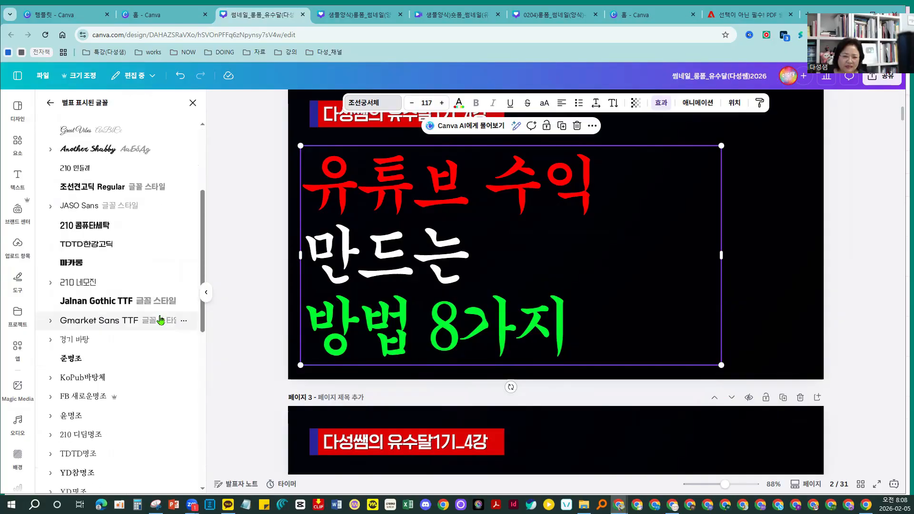
scroll(161, 319, "down", 3)
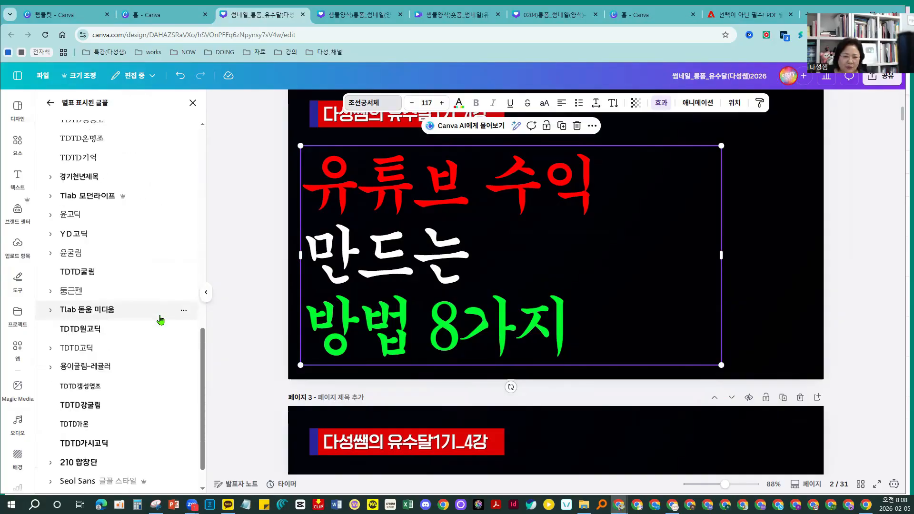
scroll(161, 320, "down", 1)
scroll(160, 320, "up", 1)
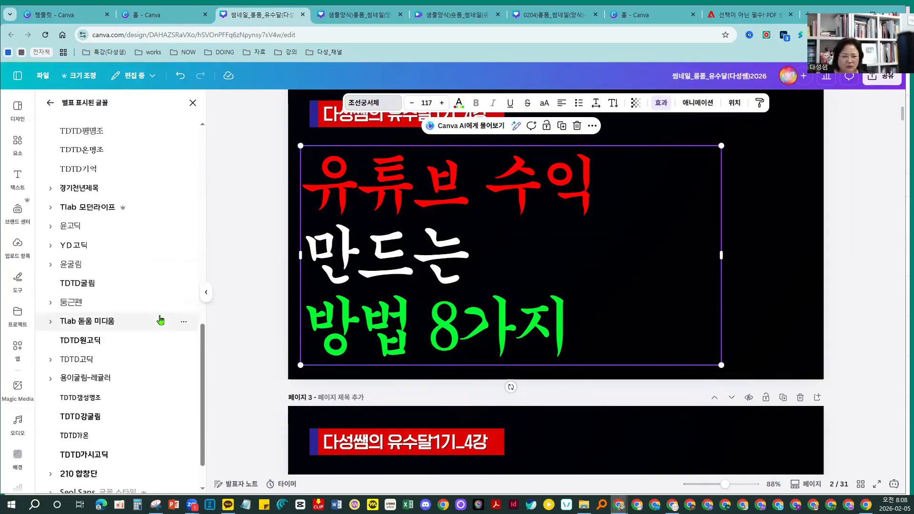
scroll(160, 319, "down", 1)
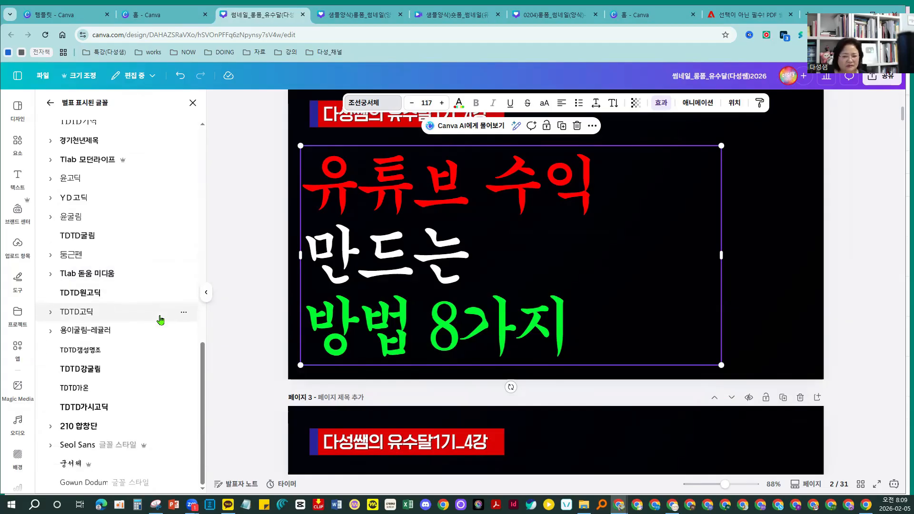
scroll(161, 320, "up", 3)
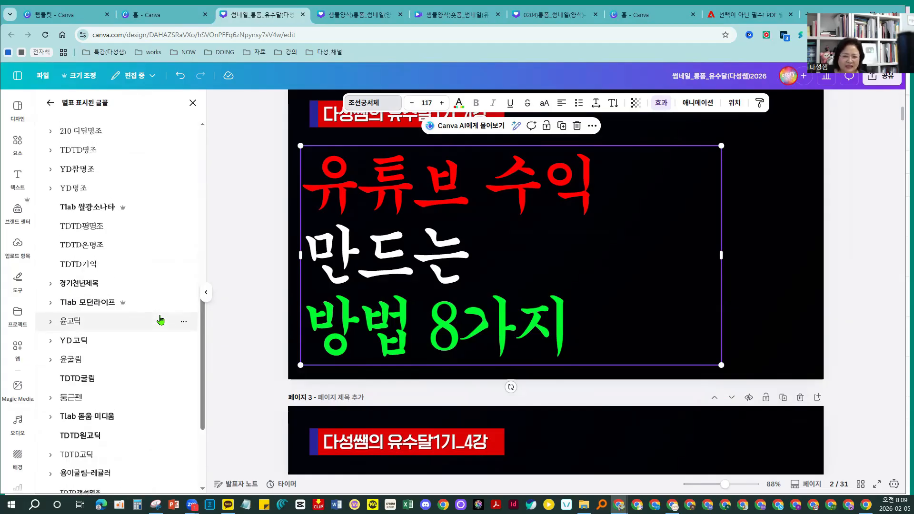
left_click(64, 245)
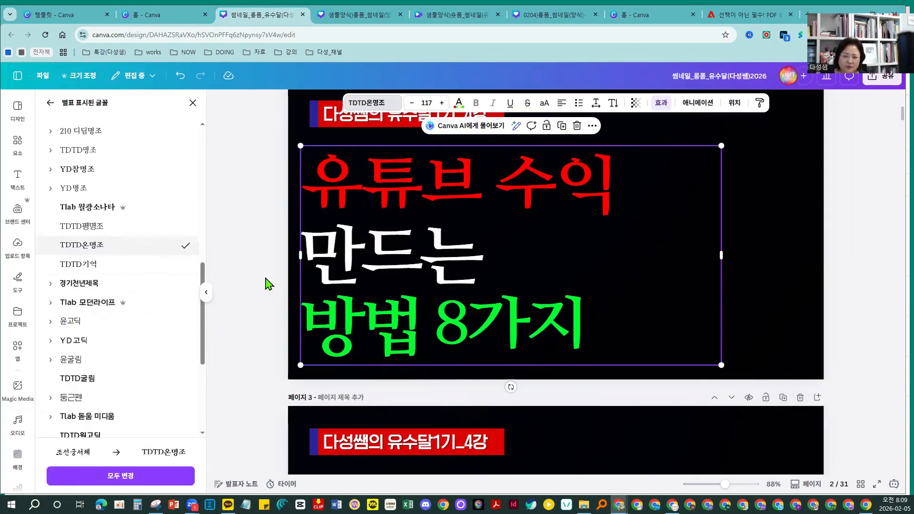
Set page 2's headline to the 굵은 weight of the starred font 210 디딤명조.
scroll(99, 339, "down", 2)
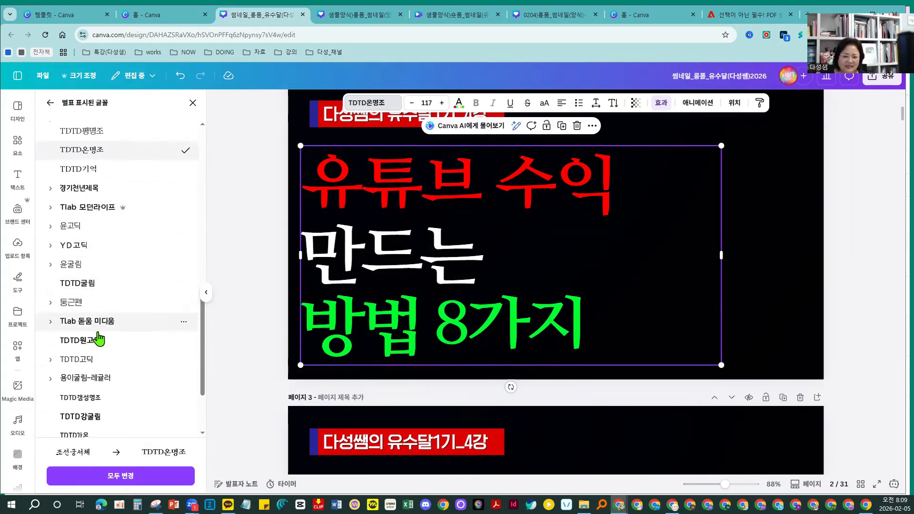
scroll(98, 339, "up", 5)
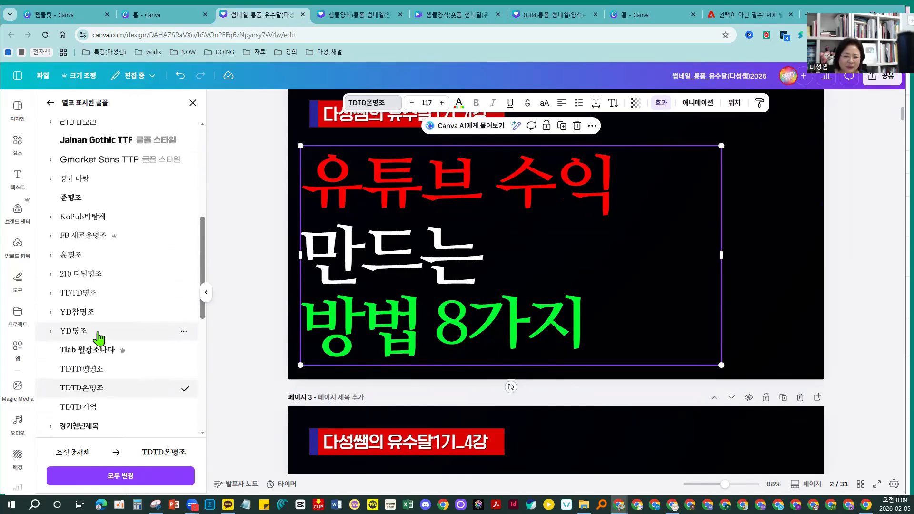
left_click(50, 274)
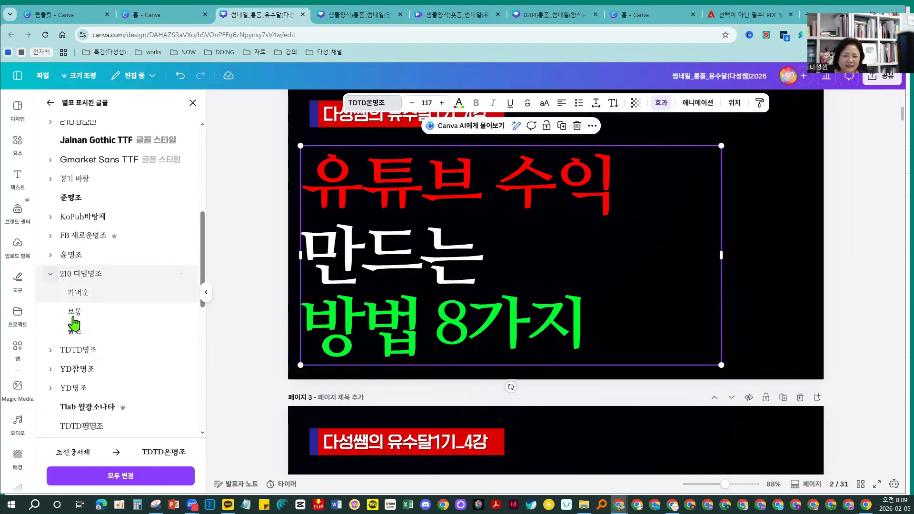
left_click(75, 330)
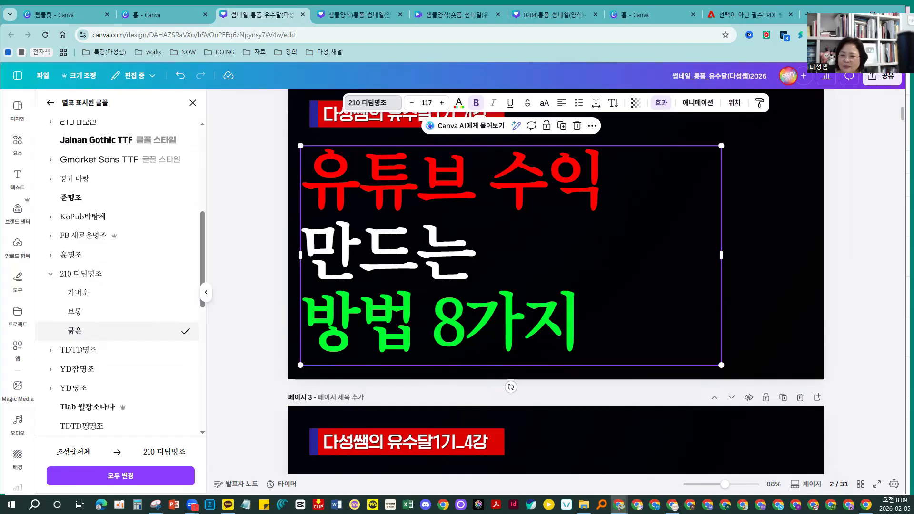
Show all pages in grid view and delete page 3, the version with the 조선궁서체 headline.
left_click(861, 485)
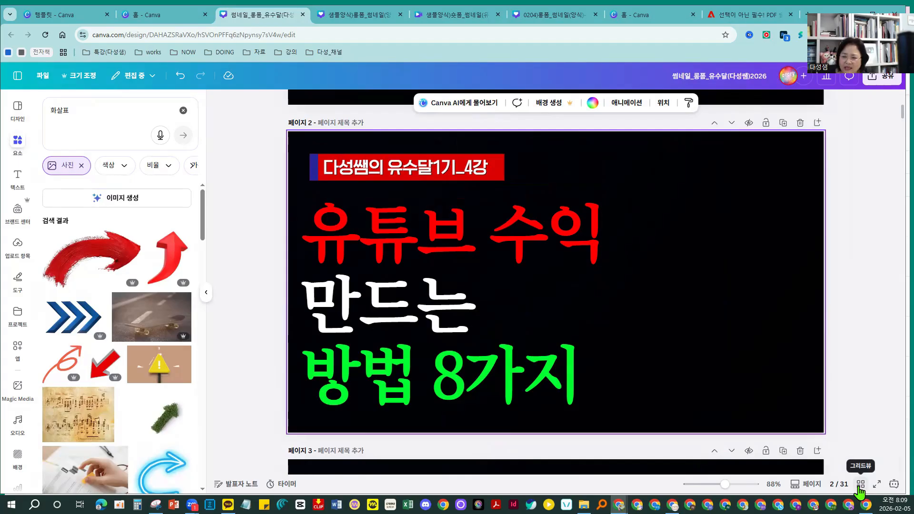
left_click(860, 485)
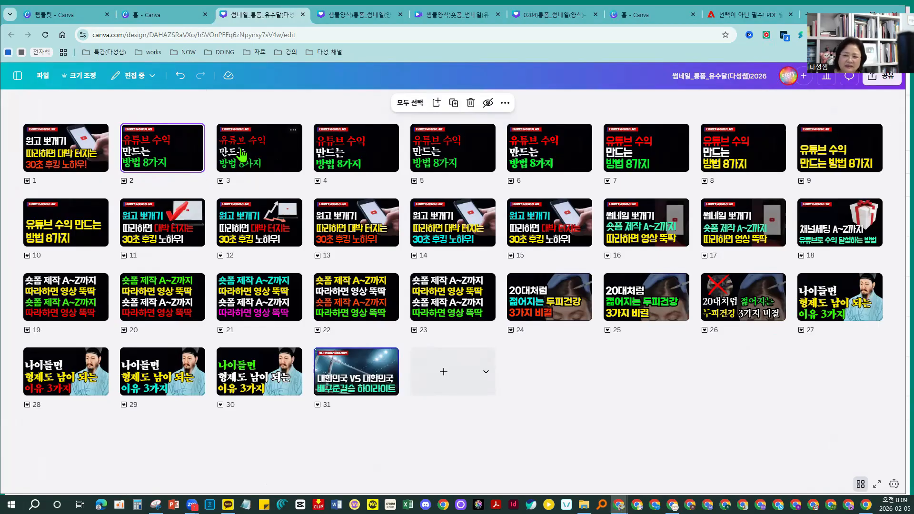
left_click(292, 131)
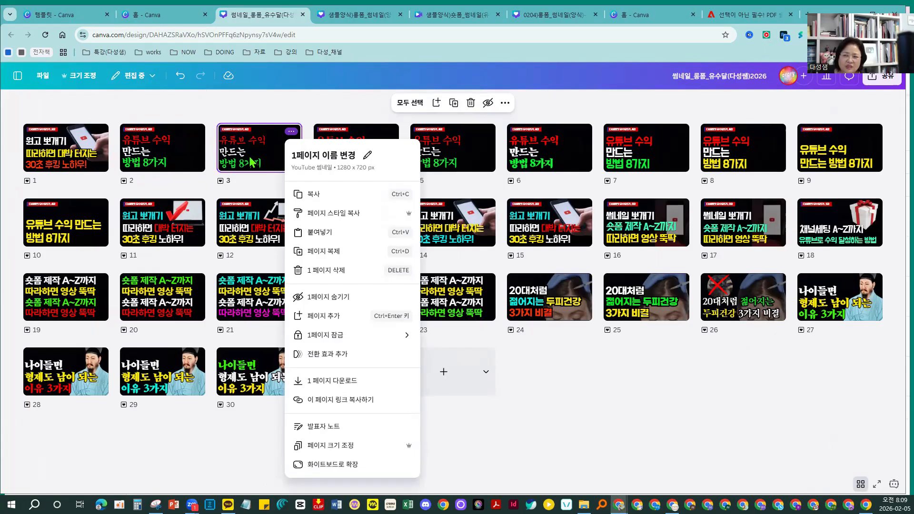
left_click(325, 275)
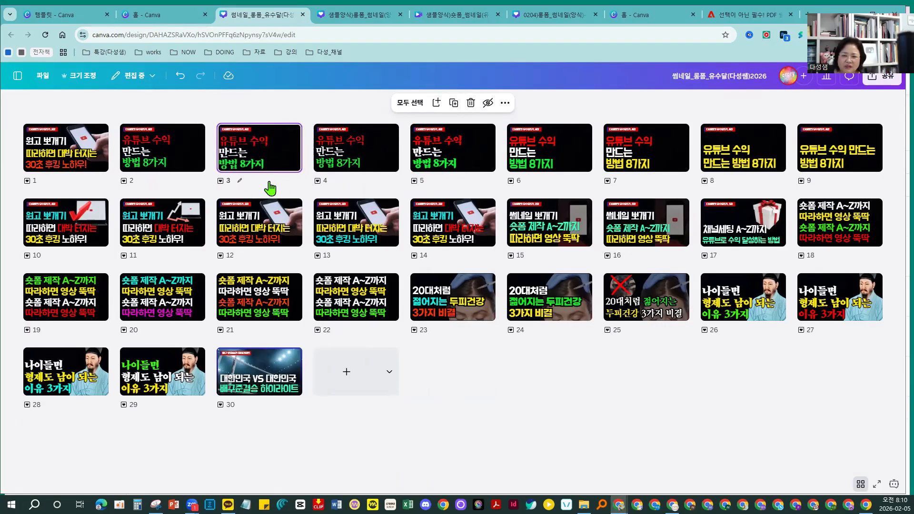
Reorder the headline variants by moving page 3 to position 1, page 5 to position 2 and page 7 to position 3.
left_click_drag(261, 157, 26, 169)
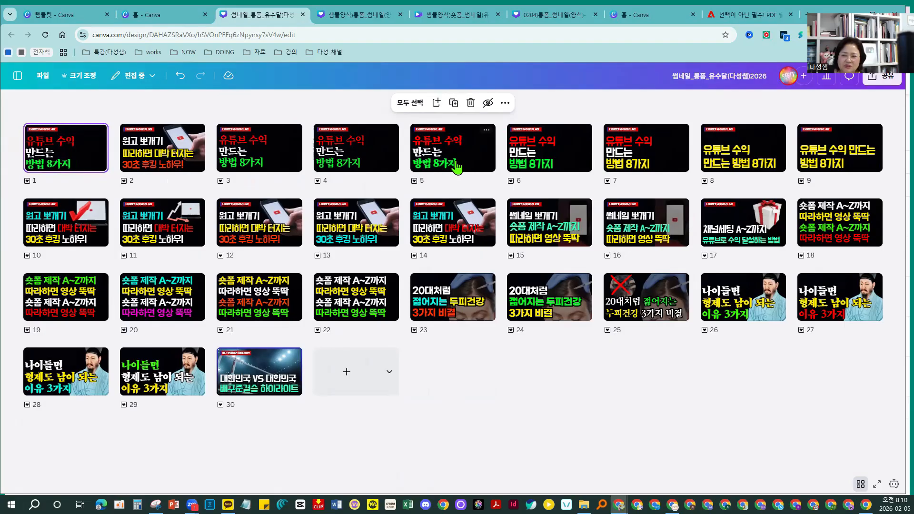
left_click_drag(457, 167, 123, 160)
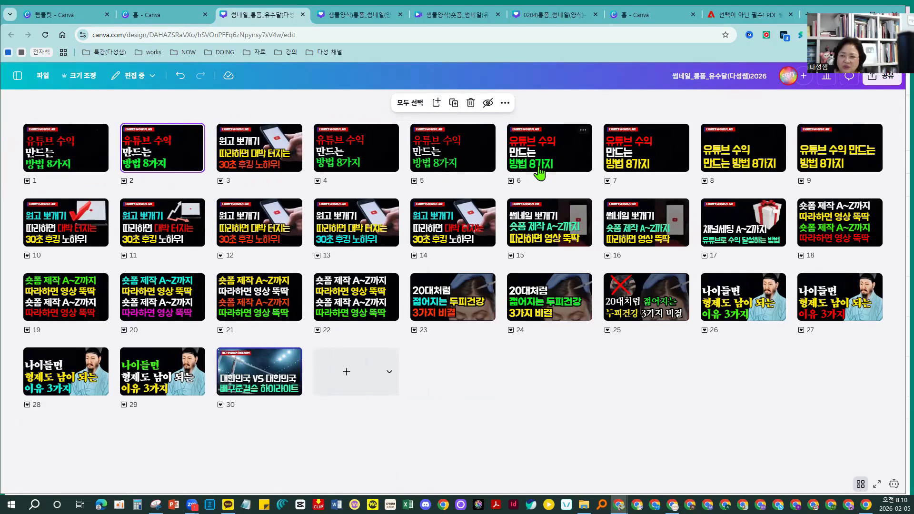
left_click_drag(630, 173, 205, 166)
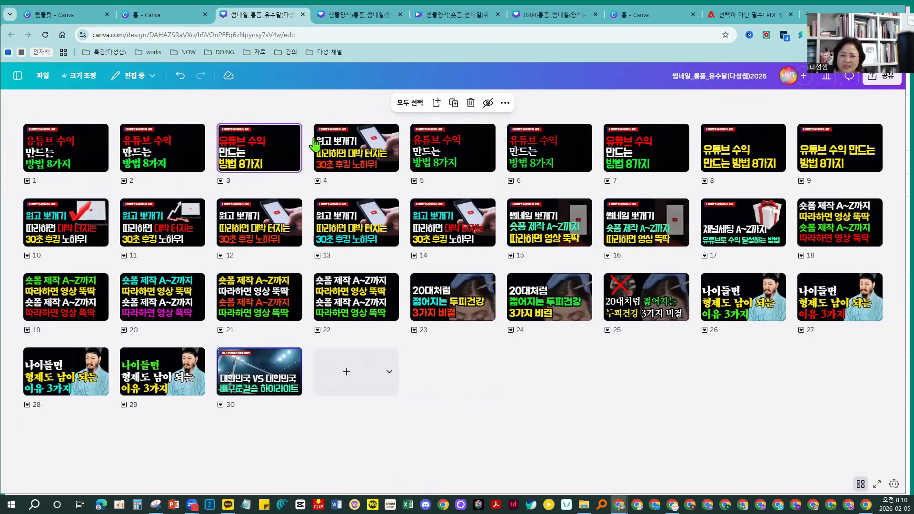
left_click_drag(316, 183, 637, 149)
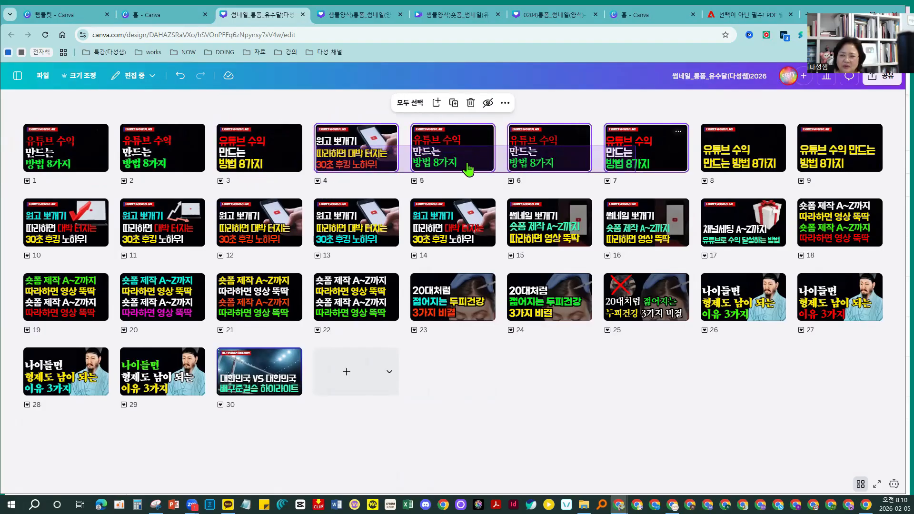
left_click_drag(316, 173, 607, 156)
left_click(513, 380)
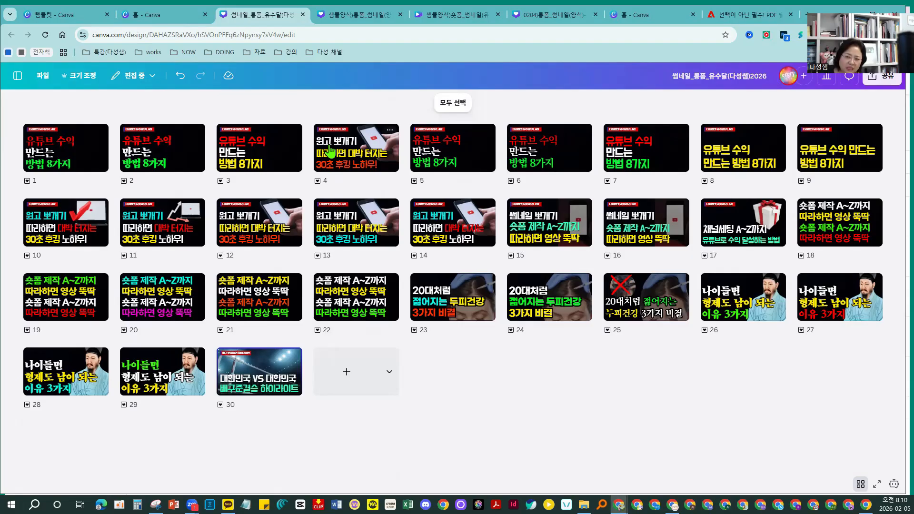
Move pages 4 through 7 together to the end of the design, after the last page.
left_click(330, 151)
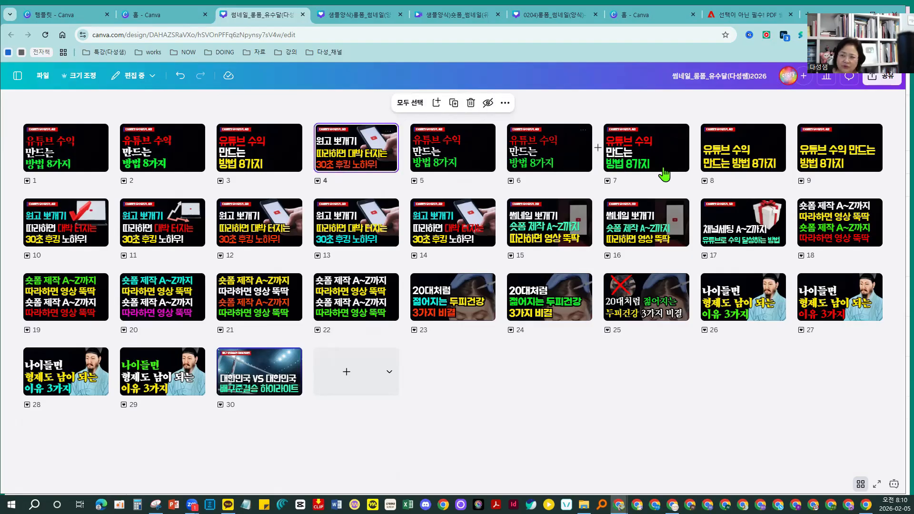
left_click(636, 157, "shift")
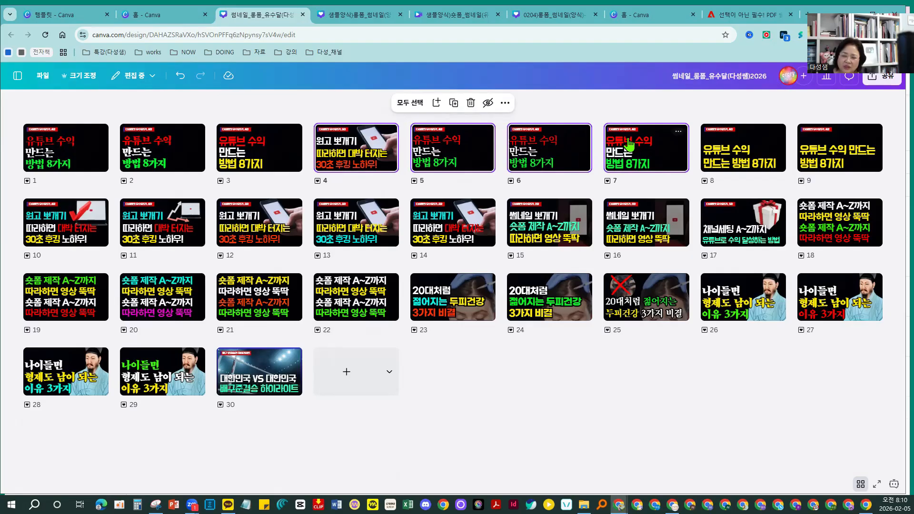
left_click_drag(630, 145, 306, 394)
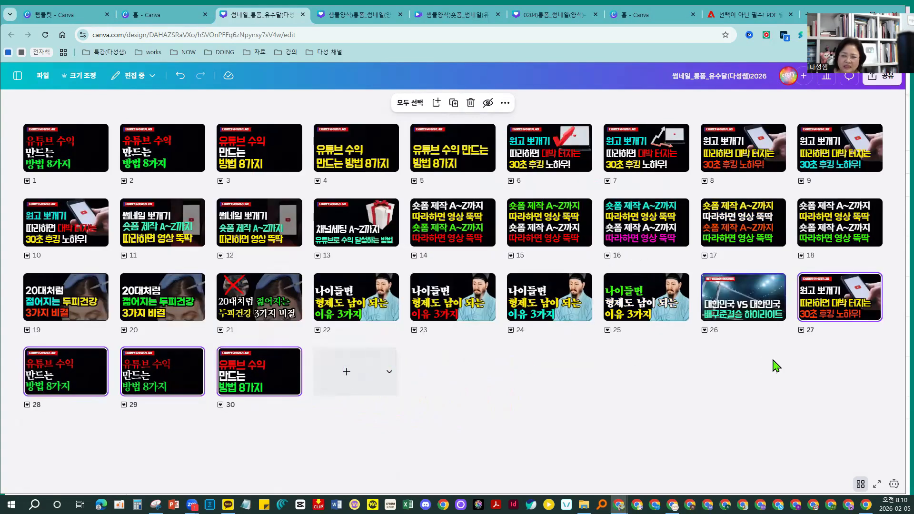
Clear the page selection, then move page 2 to position 1 and the yellow two-line headline on page 4 to position 2.
left_click(775, 366)
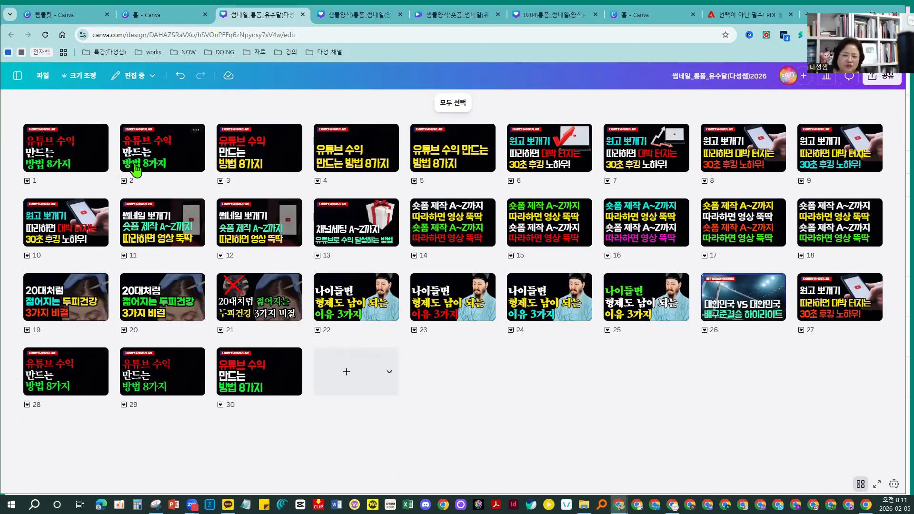
left_click_drag(137, 169, 65, 149)
left_click_drag(366, 164, 139, 158)
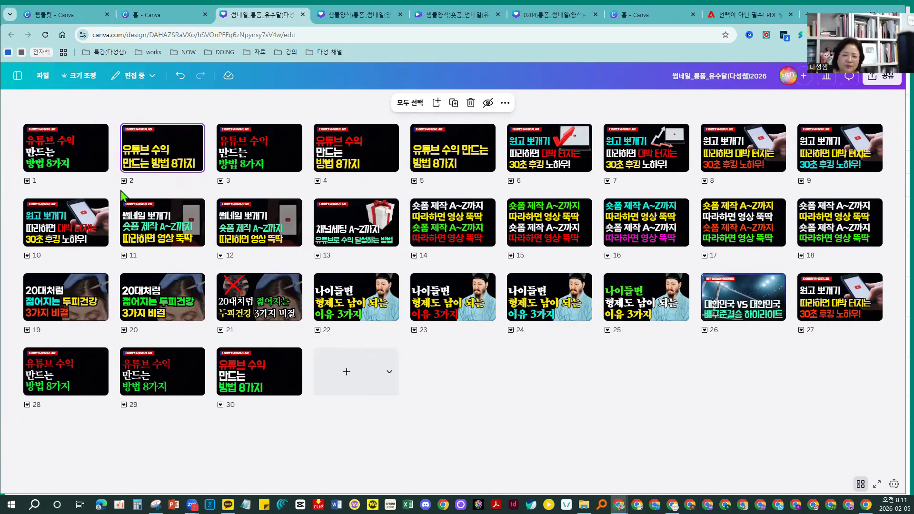
Leave grid view for the page editor and duplicate page 2, the one with the yellow two-line headline.
double_click(59, 159)
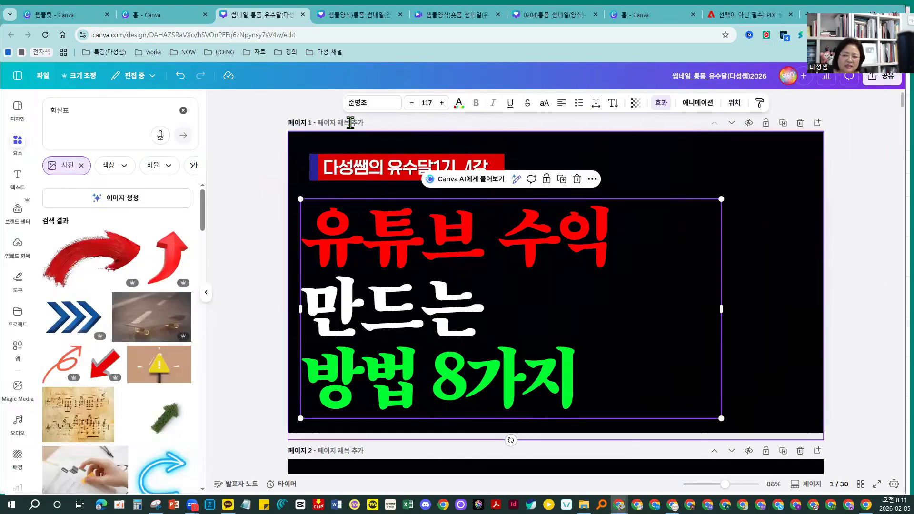
scroll(488, 295, "down", 8)
left_click(477, 293)
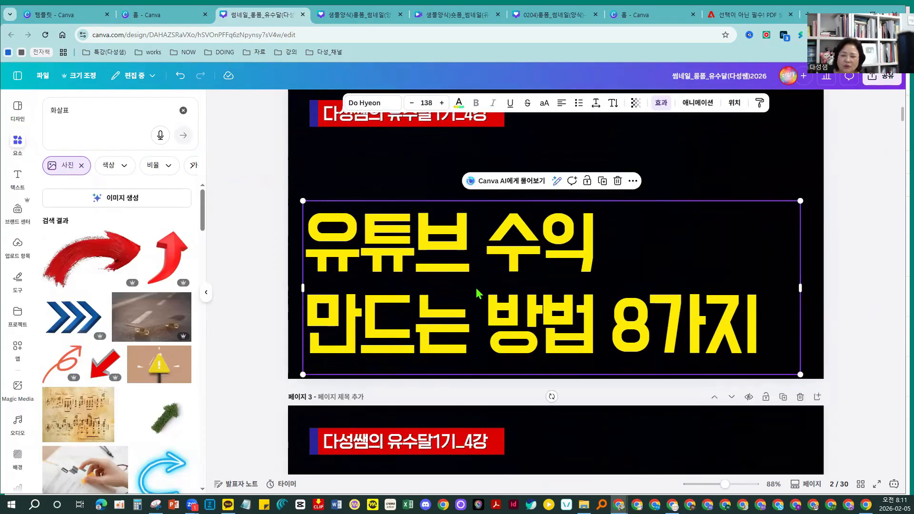
scroll(478, 293, "up", 2)
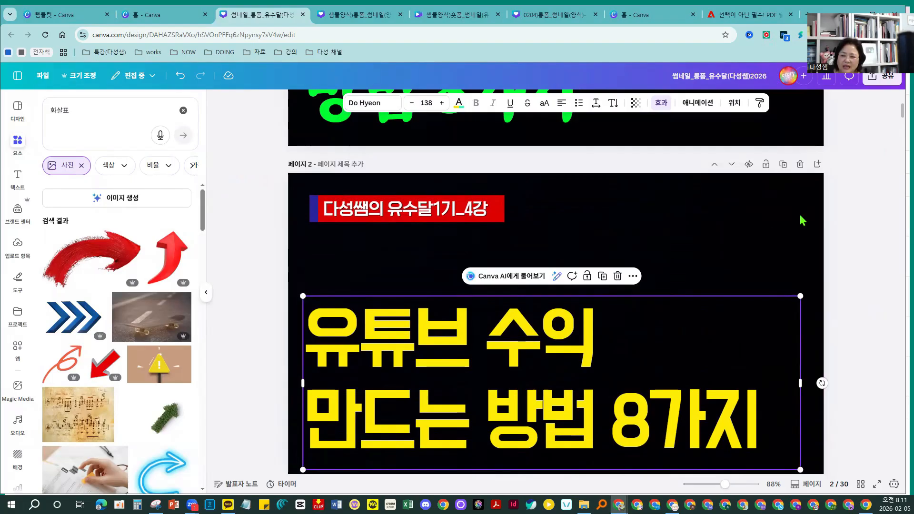
left_click(783, 163)
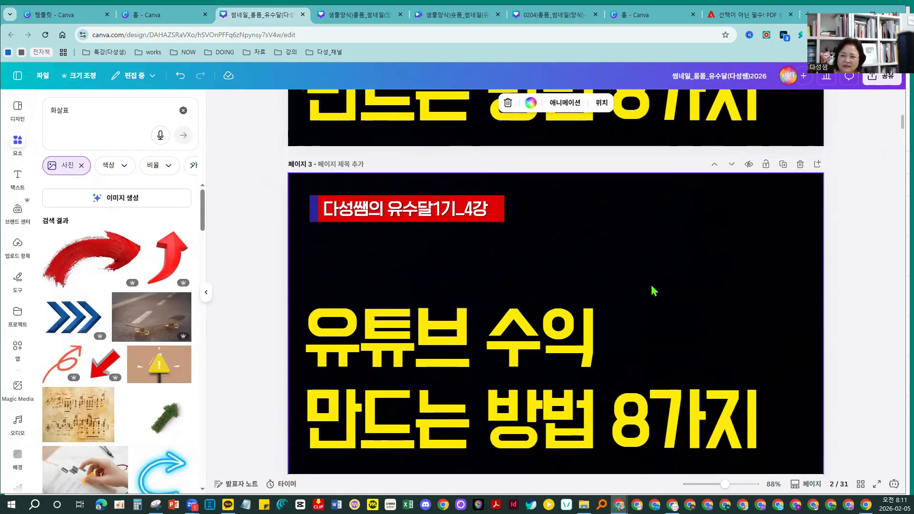
Set the yellow headline on page 2 to the starred font 준명조.
scroll(652, 290, "up", 8)
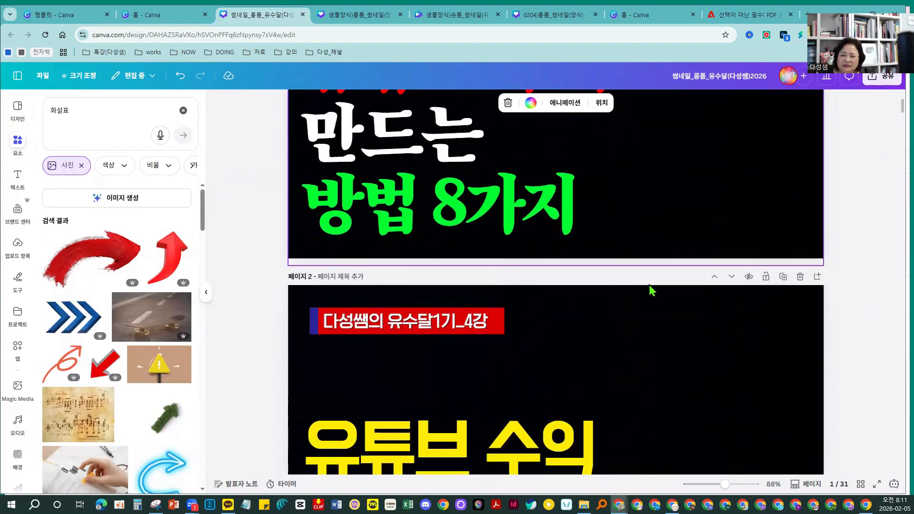
scroll(652, 290, "down", 5)
left_click(519, 330)
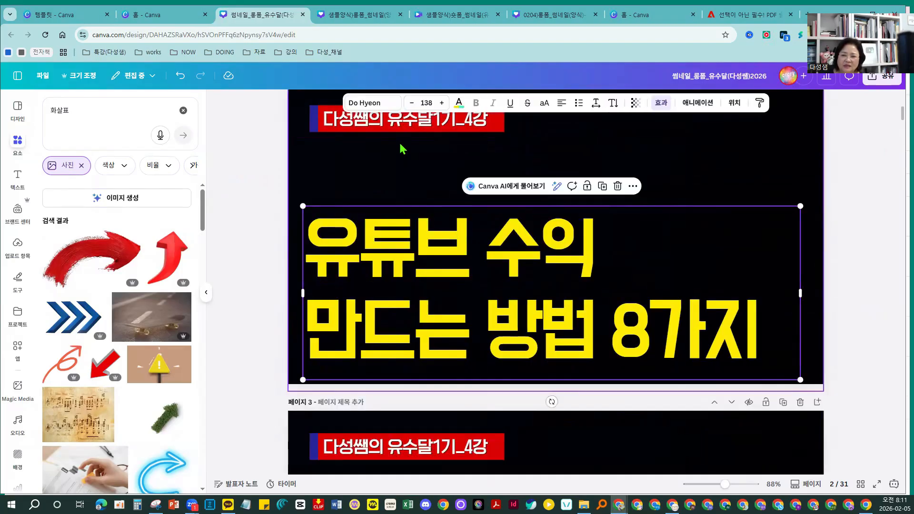
left_click(364, 104)
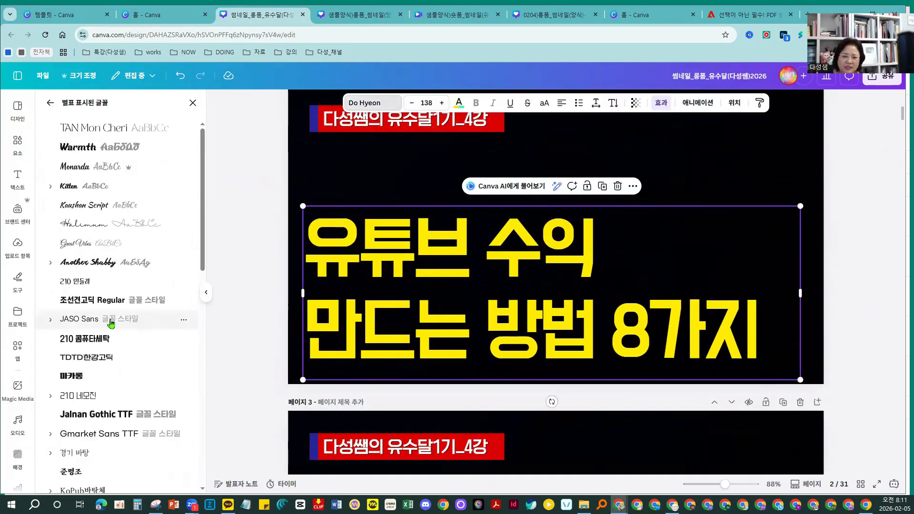
scroll(110, 324, "down", 2)
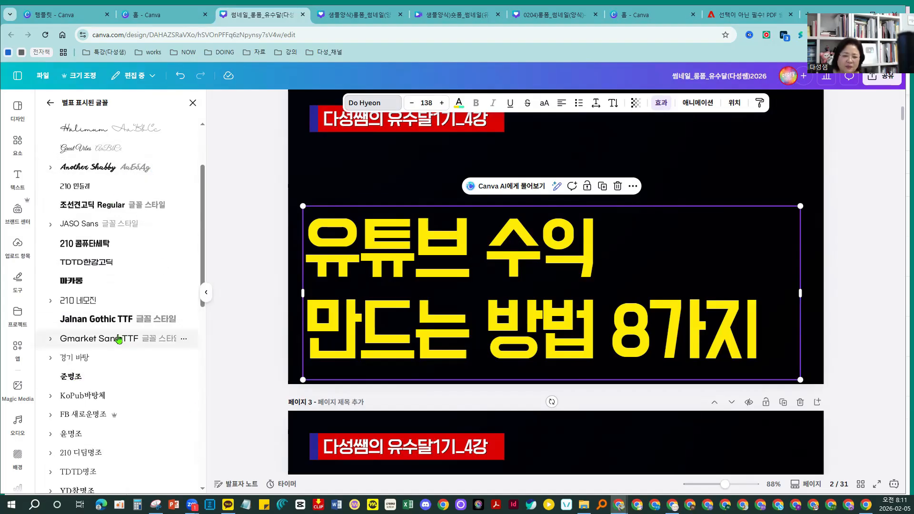
left_click(70, 377)
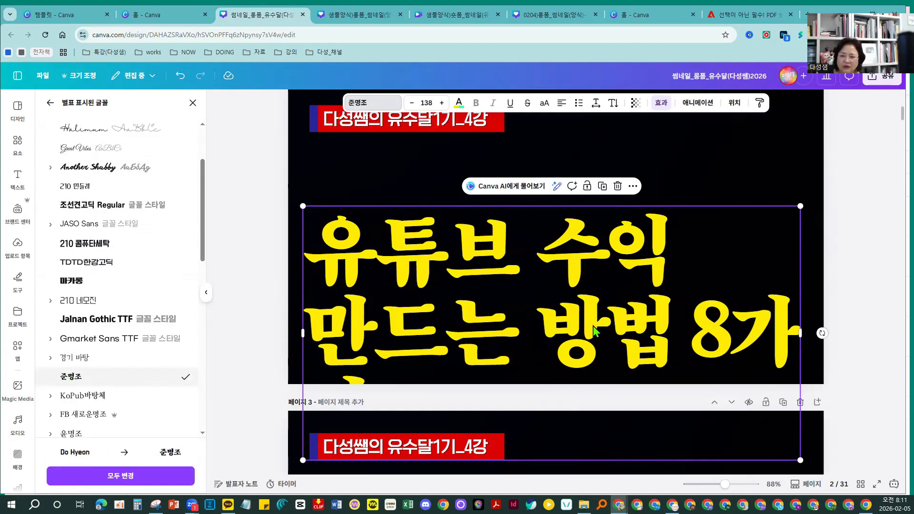
Resize and widen page 2's headline to fit on two lines at font size 115, and place it near the page's lower edge.
left_click_drag(594, 331, 591, 297)
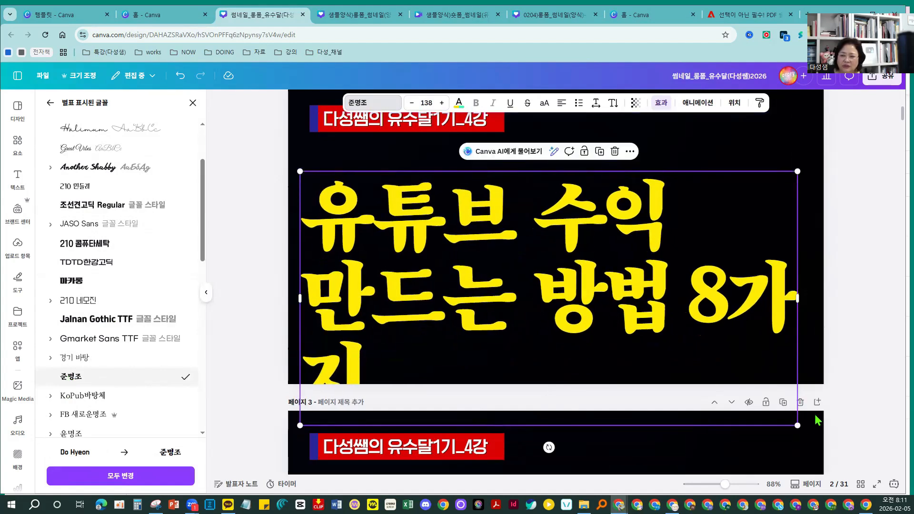
left_click_drag(798, 425, 723, 389)
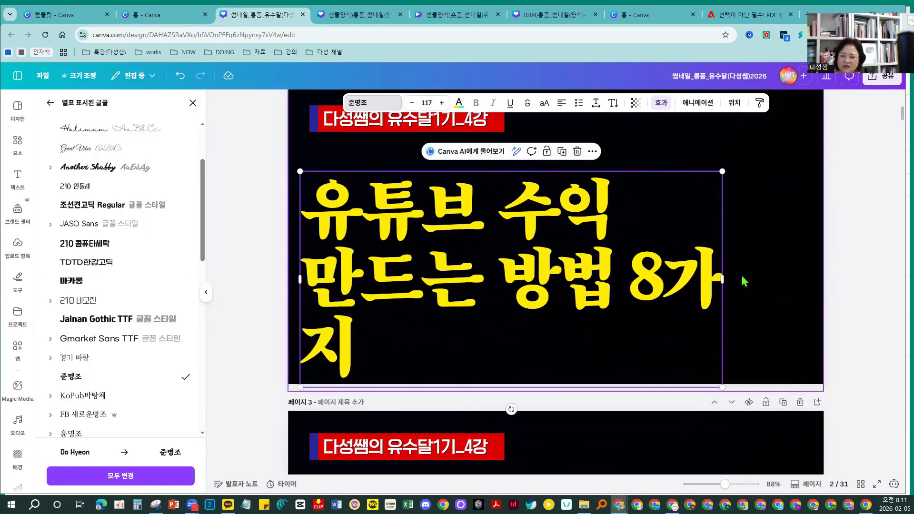
left_click_drag(722, 279, 784, 318)
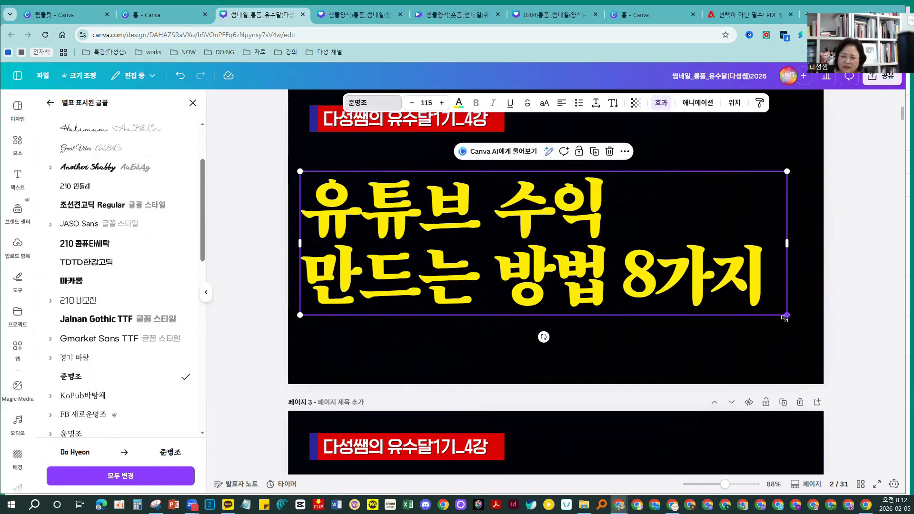
left_click_drag(649, 272, 650, 320)
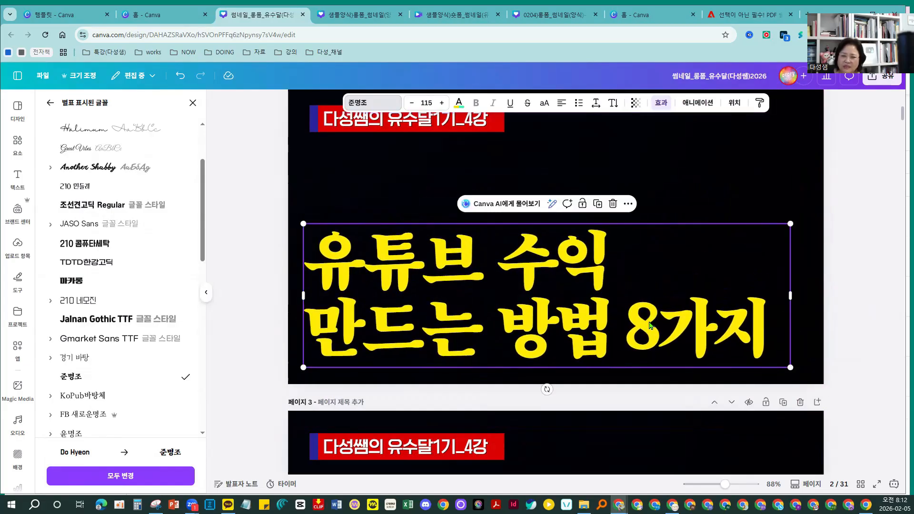
left_click(245, 338)
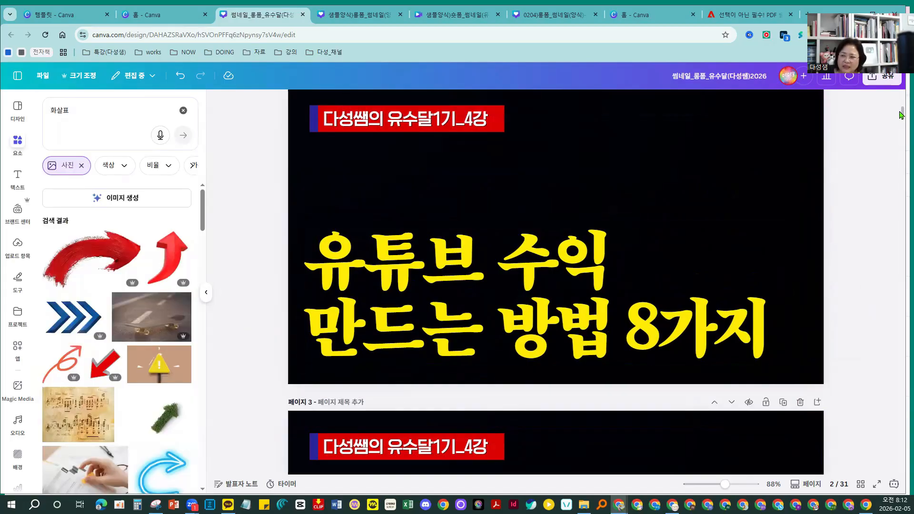
Duplicate page 2 and set the line spacing of the headline on the original page 2 to 1.21.
scroll(901, 114, "up", 1)
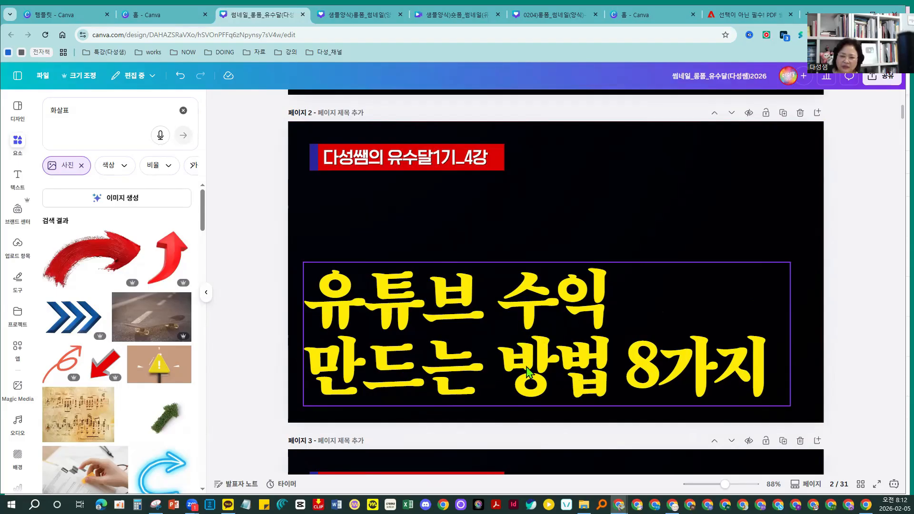
left_click(783, 114)
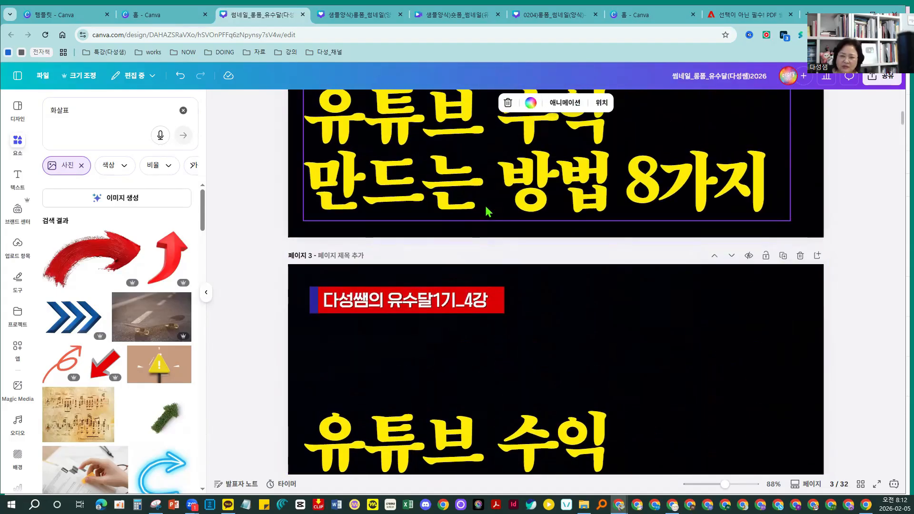
left_click(481, 244)
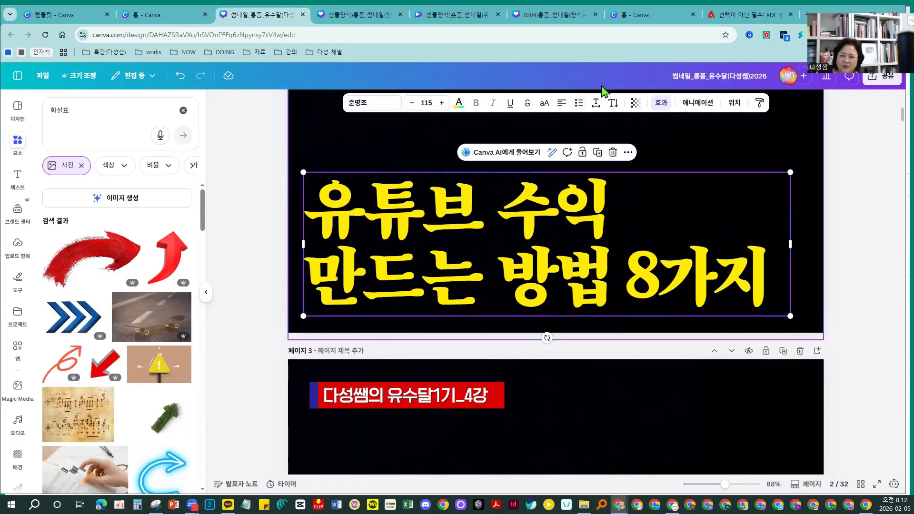
left_click(595, 104)
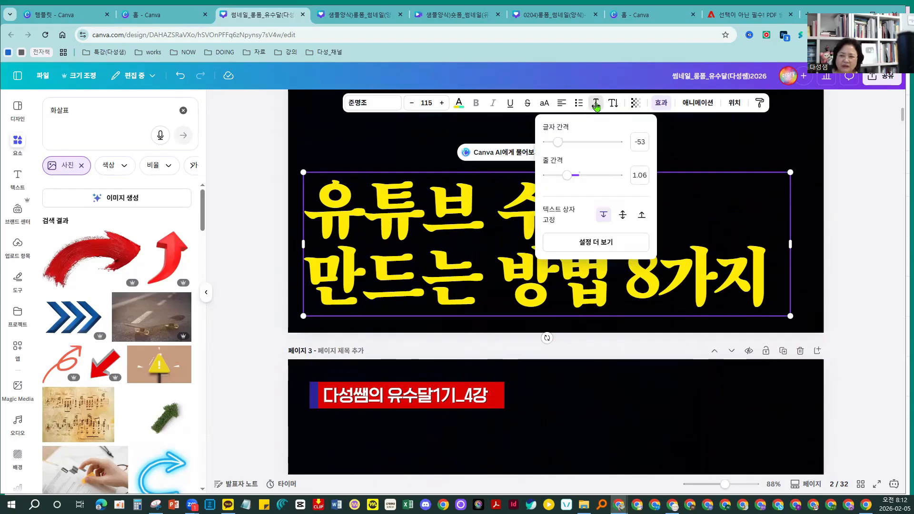
left_click_drag(561, 177, 572, 179)
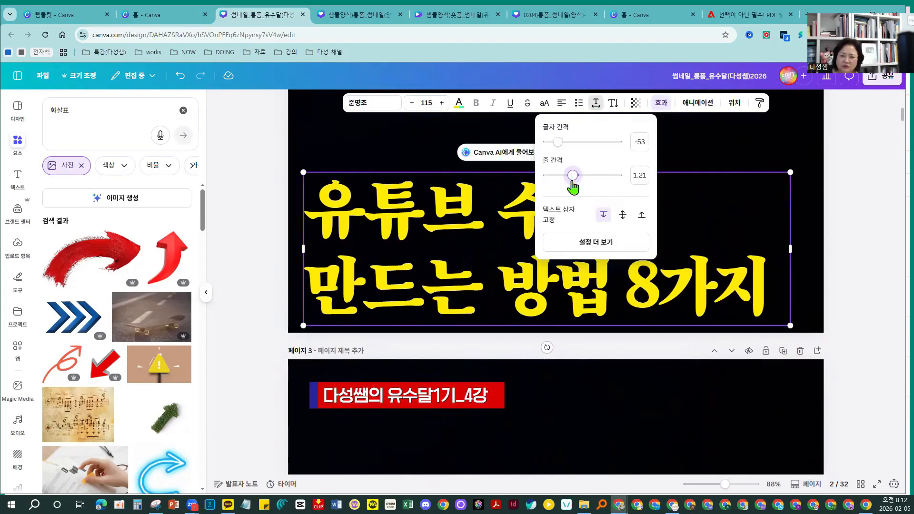
key("Escape")
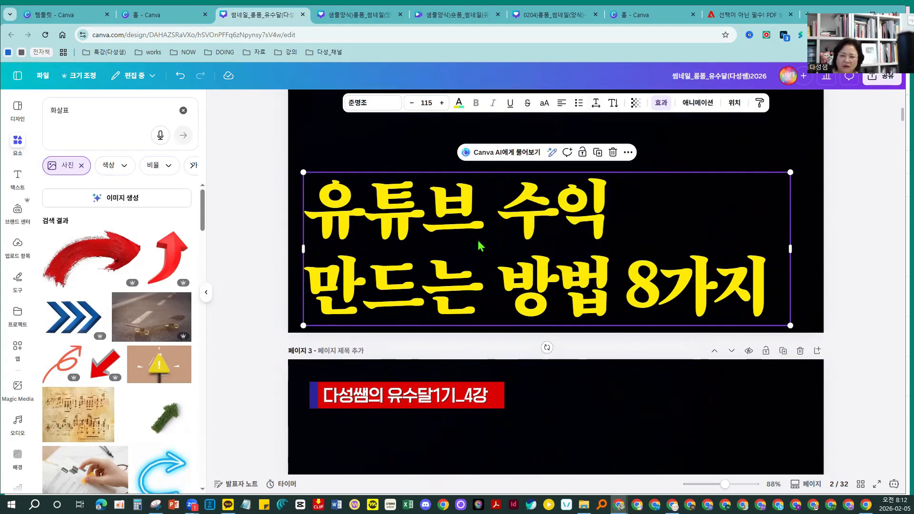
Shift page 2's headline slightly upward and enlarge it to font size 116.
mouse_move(479, 245)
left_mouse_down()
mouse_move(472, 226)
mouse_move(476, 235)
left_mouse_up()
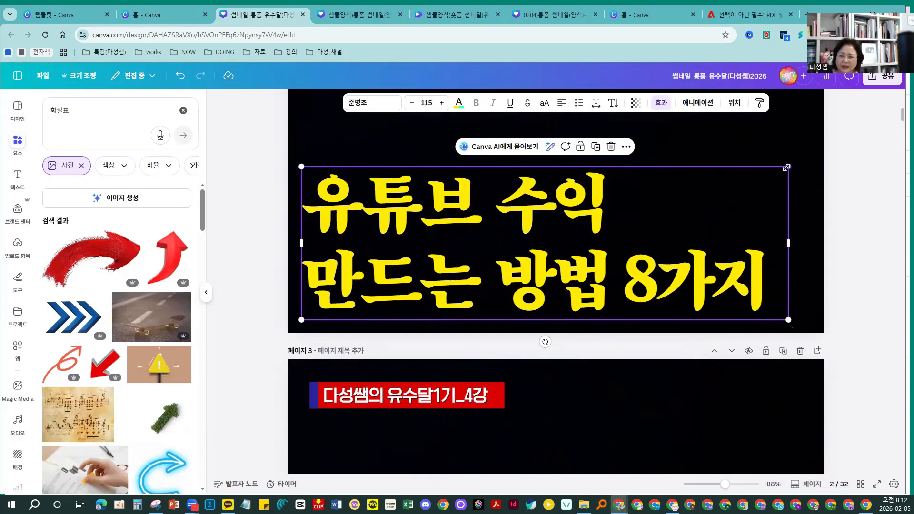
mouse_move(787, 167)
left_mouse_down()
mouse_move(805, 153)
mouse_move(793, 164)
left_mouse_up()
left_click(872, 244)
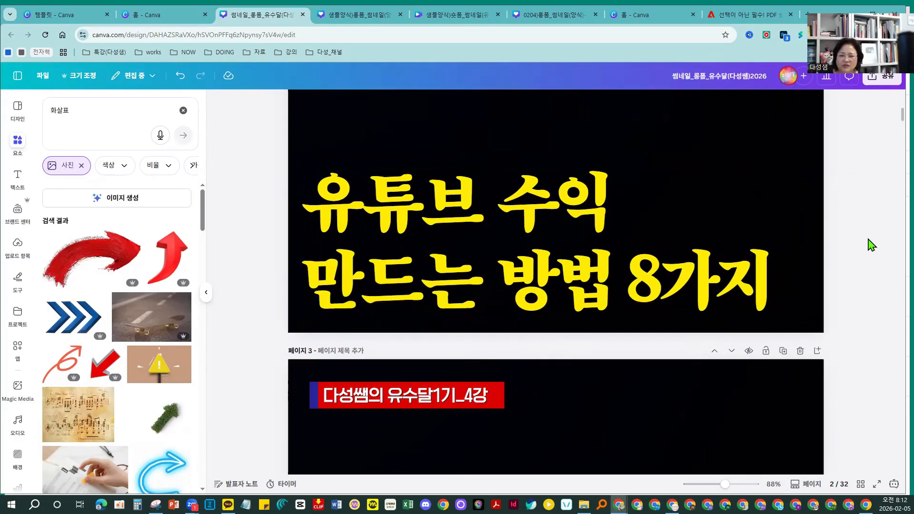
In grid view, move pages 1 and 3 through 7 one by one to the end of the design, keeping page 2's yellow 준명조 version in front.
left_click(863, 485)
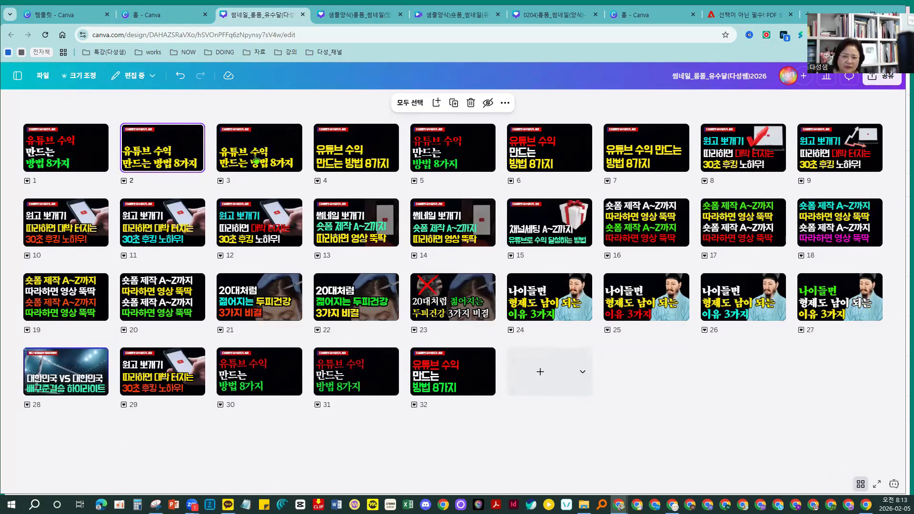
left_click_drag(233, 145, 503, 371)
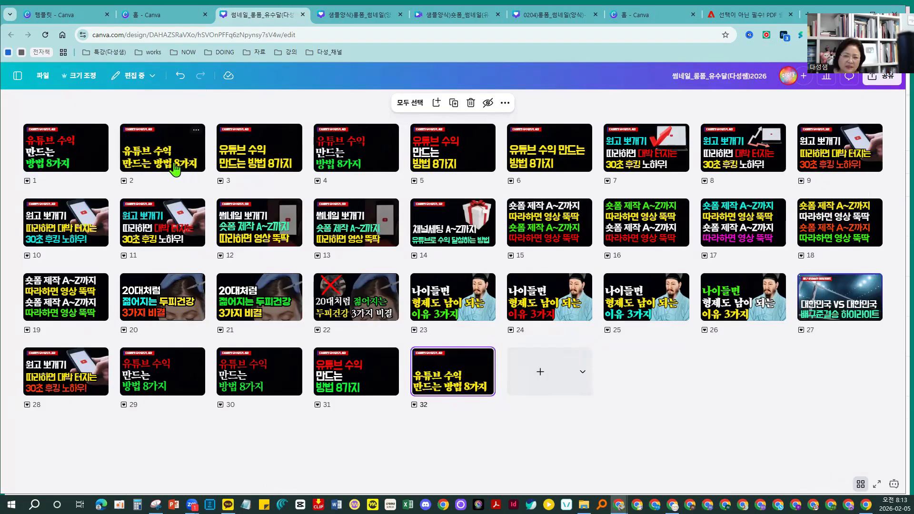
left_click_drag(245, 156, 567, 386)
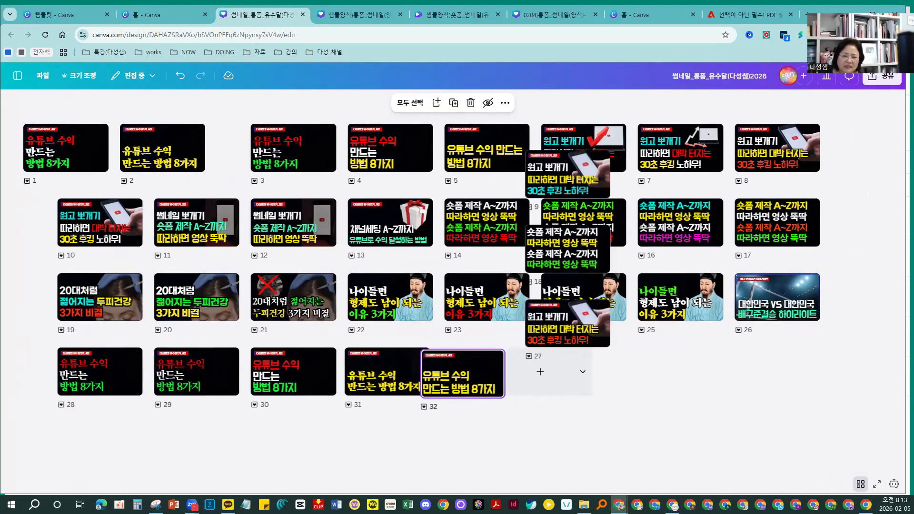
left_click_drag(235, 149, 471, 374)
left_click_drag(250, 154, 514, 381)
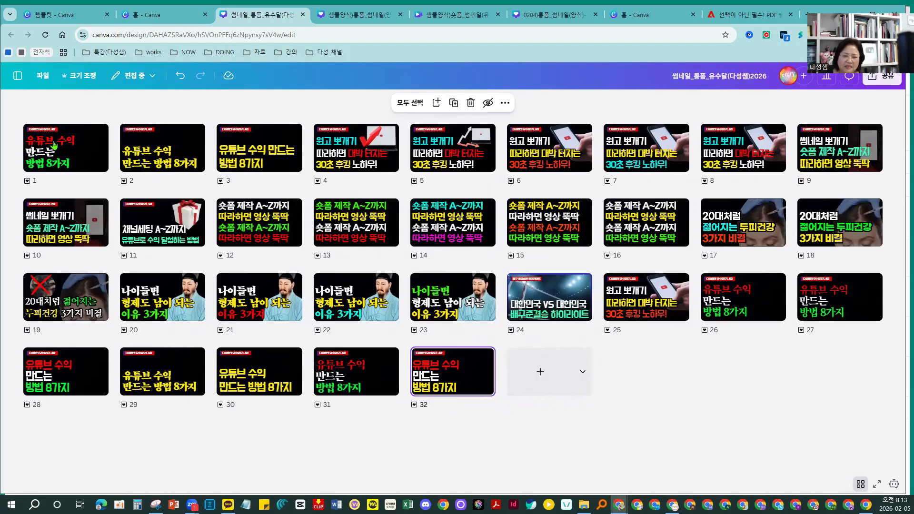
left_click_drag(53, 144, 509, 376)
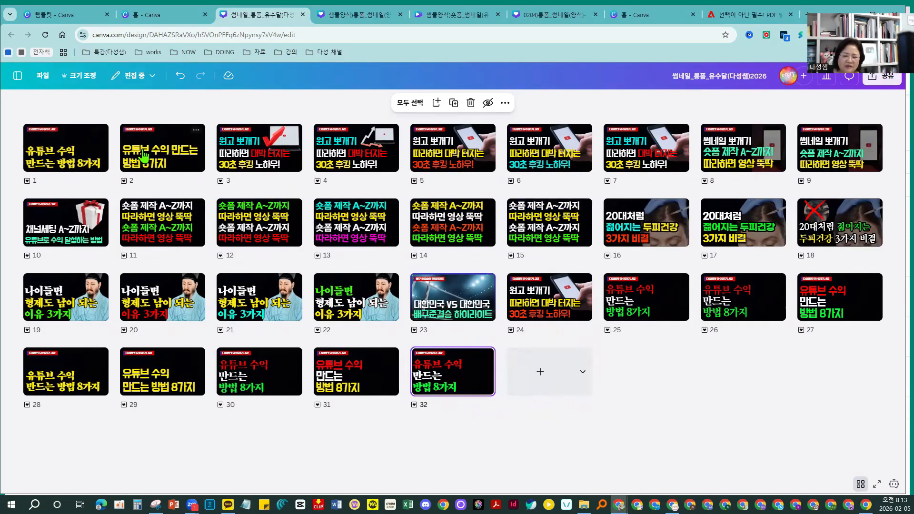
left_click_drag(143, 155, 513, 392)
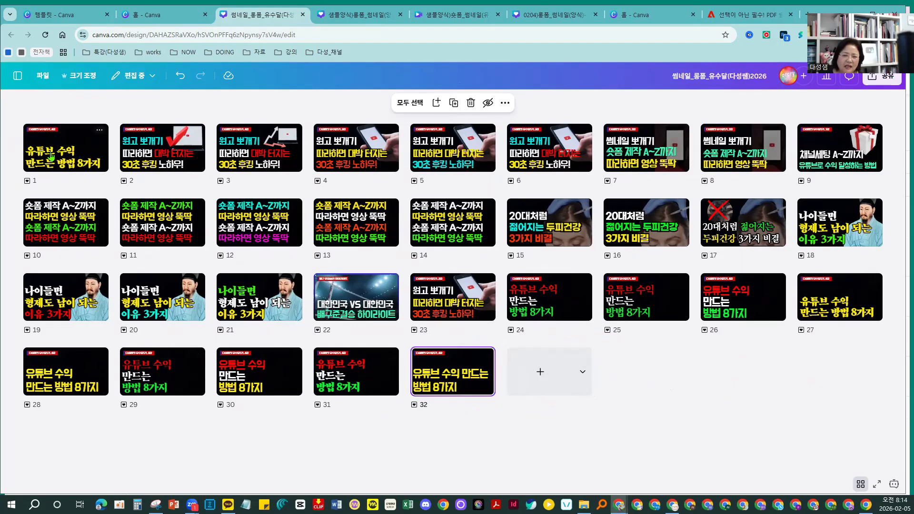
Return to the page editor and duplicate page 1, the yellow 준명조 headline page, twice.
double_click(167, 155)
left_click(399, 261)
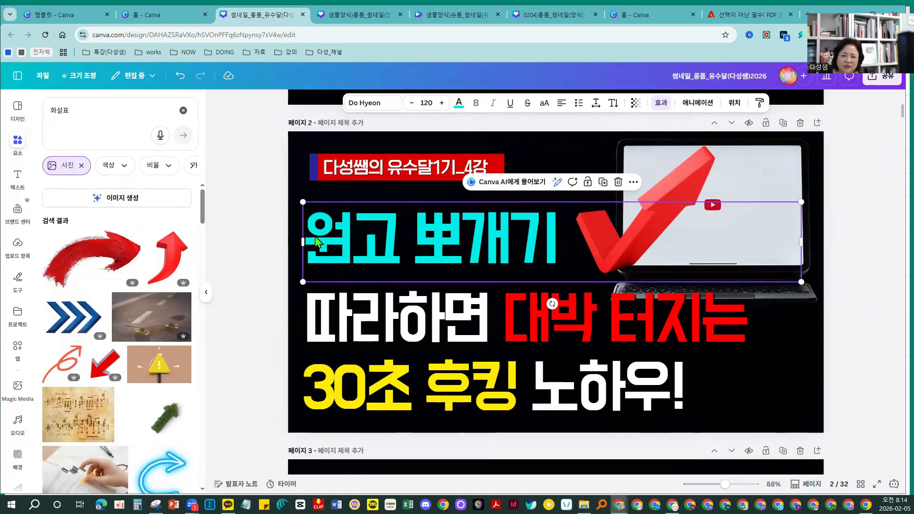
left_click(248, 297)
scroll(249, 297, "up", 5)
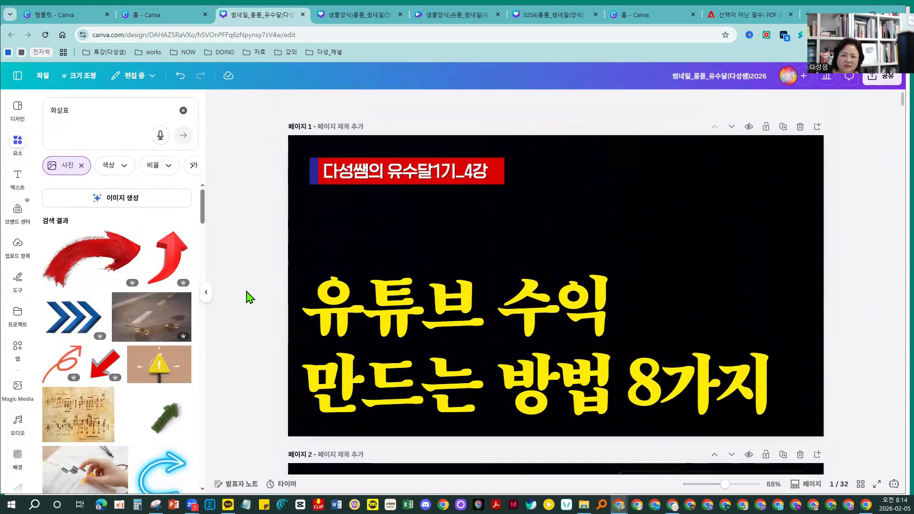
scroll(249, 298, "down", 2)
scroll(248, 297, "up", 2)
left_click(783, 128)
left_click(783, 128)
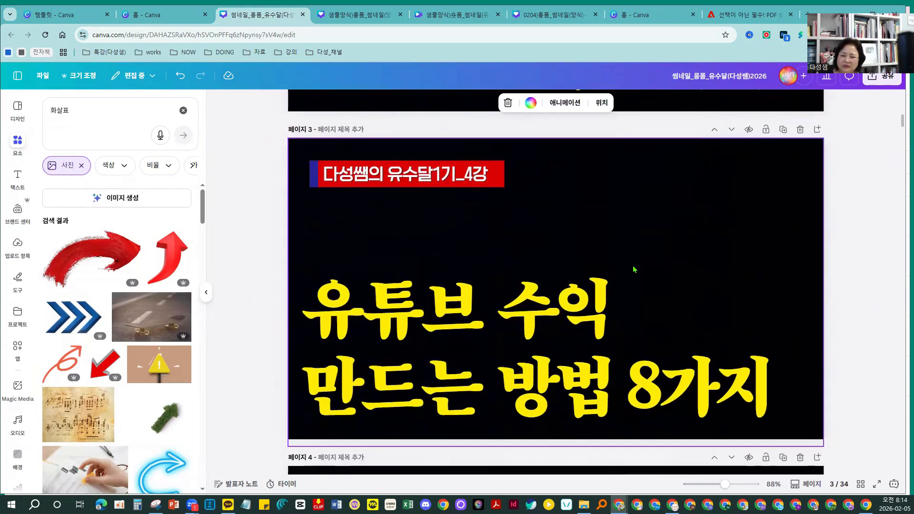
Recolour the whole headline on page 1 white (#ffffff).
scroll(633, 269, "up", 10)
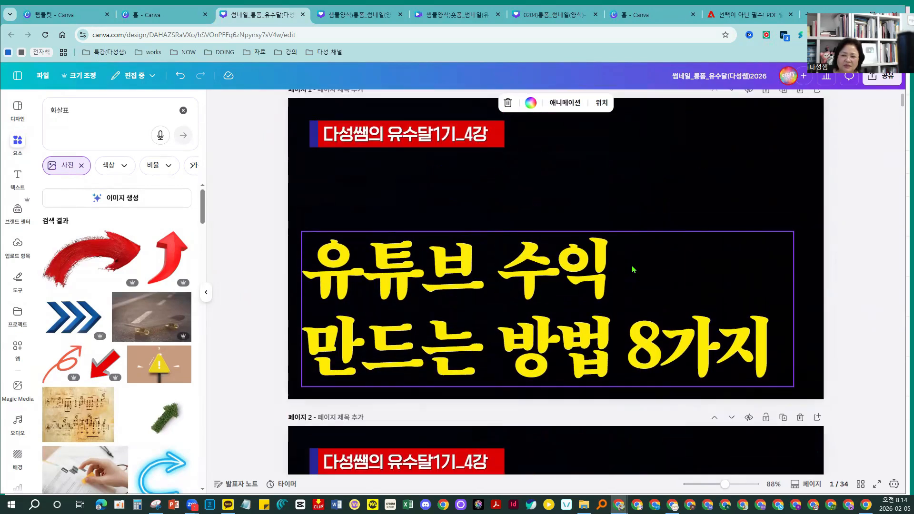
left_click(445, 348)
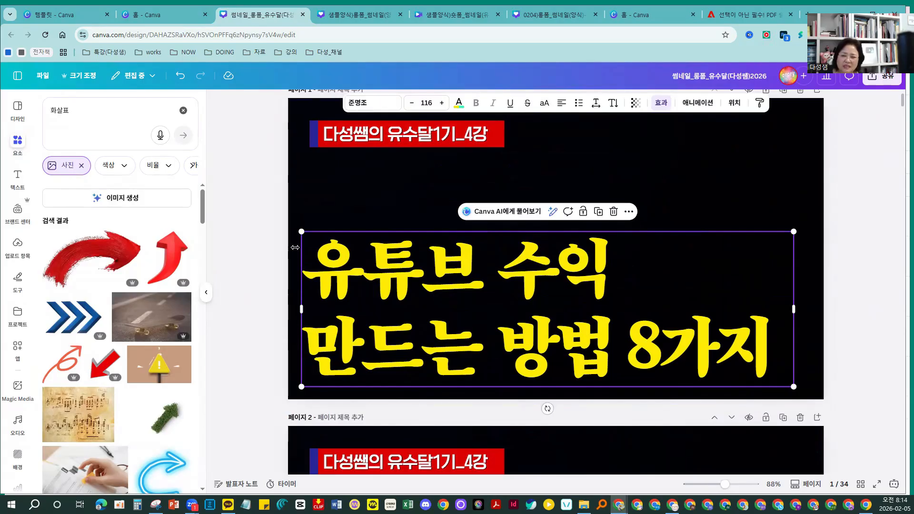
left_click(322, 288)
left_click(310, 282)
left_click_drag(312, 281, 762, 328)
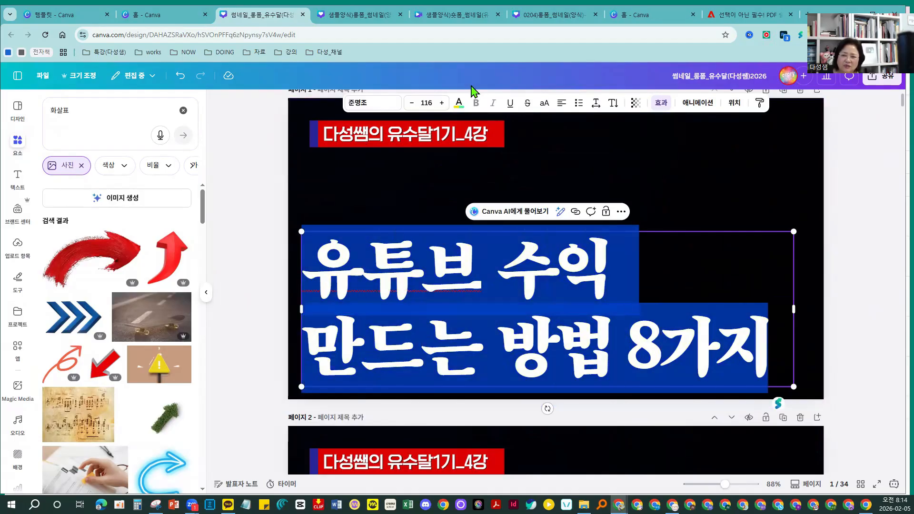
left_click(459, 103)
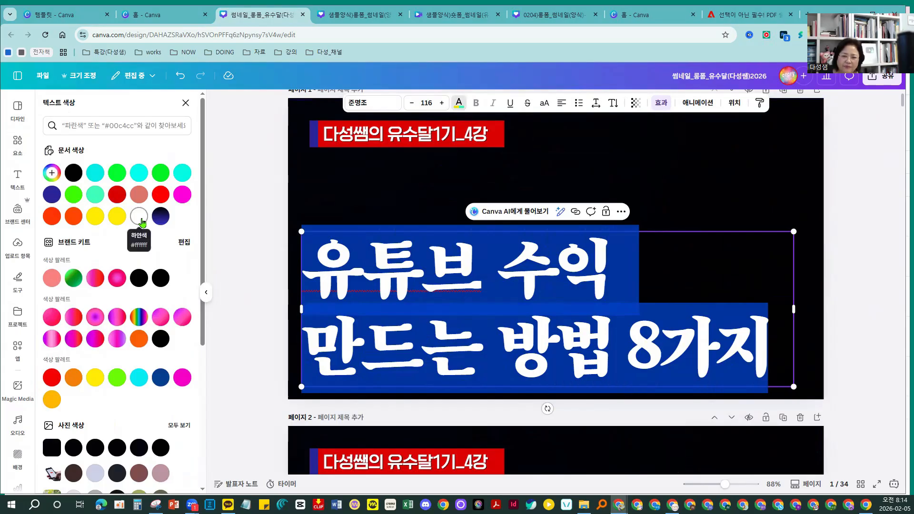
left_click(138, 216)
left_click(248, 294)
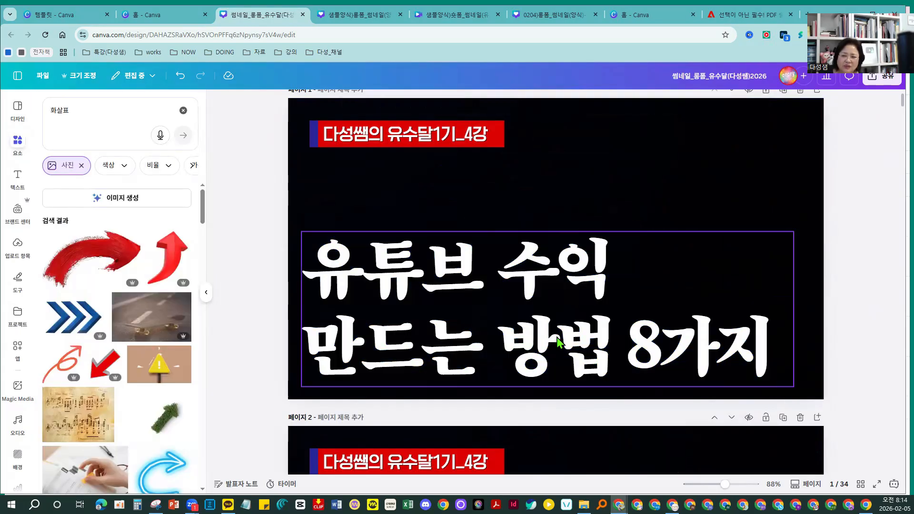
Colour the words "방법 8가지" in page 1's headline yellow.
double_click(633, 343)
left_click(629, 343)
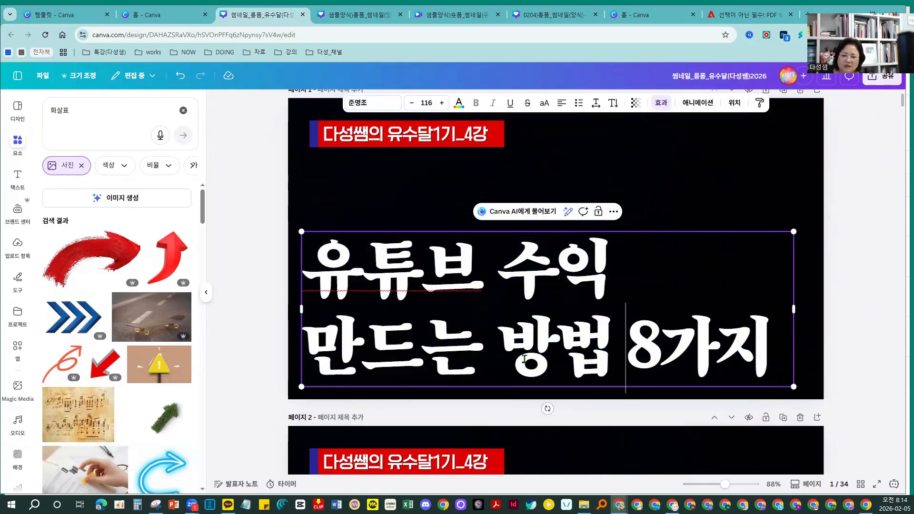
left_click_drag(498, 355, 739, 327)
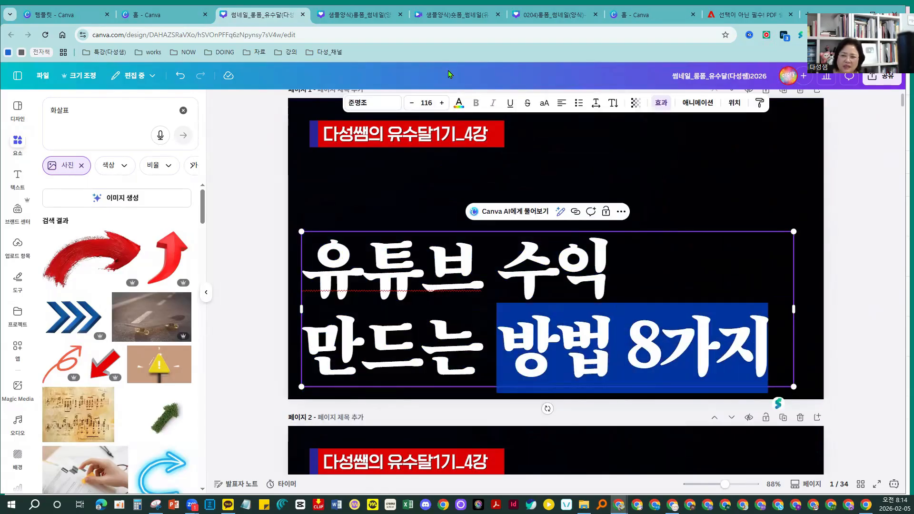
left_click(460, 102)
left_click(95, 216)
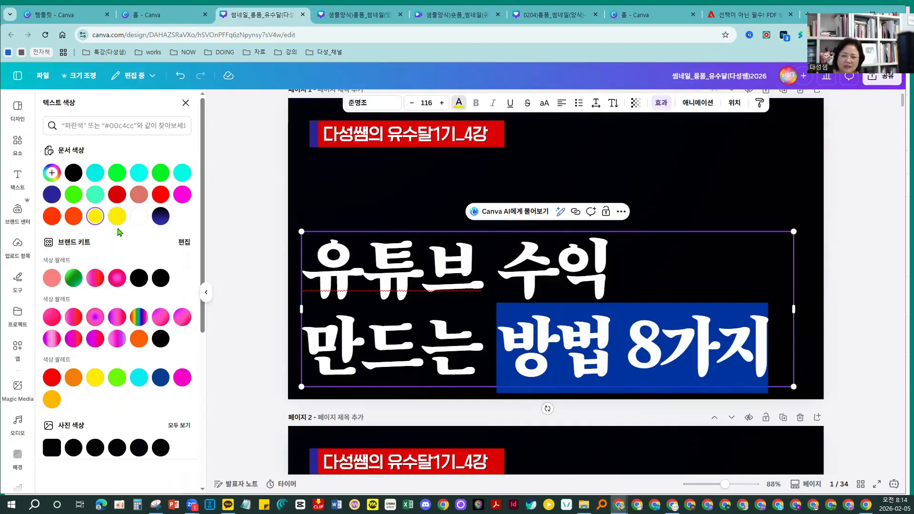
left_click(257, 254)
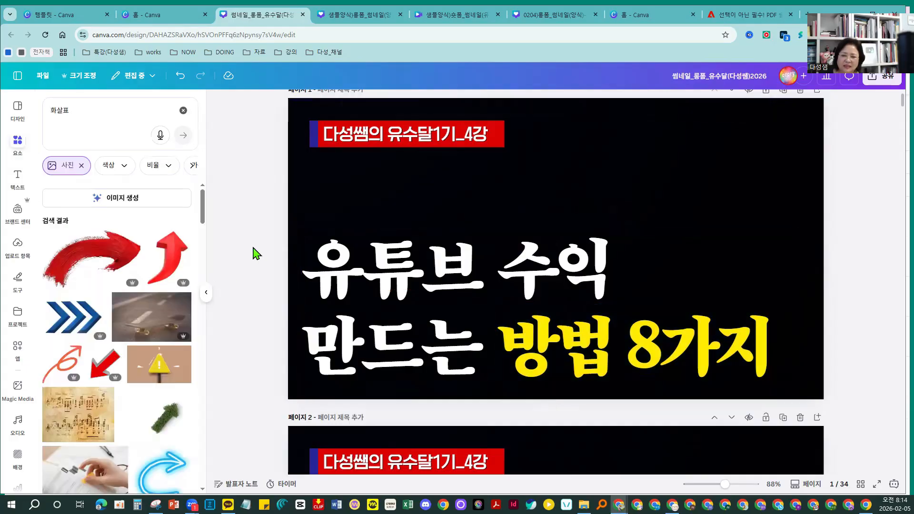
Colour the word "수익" in page 1's headline pure red (#ff0000).
double_click(322, 293)
left_click(315, 277)
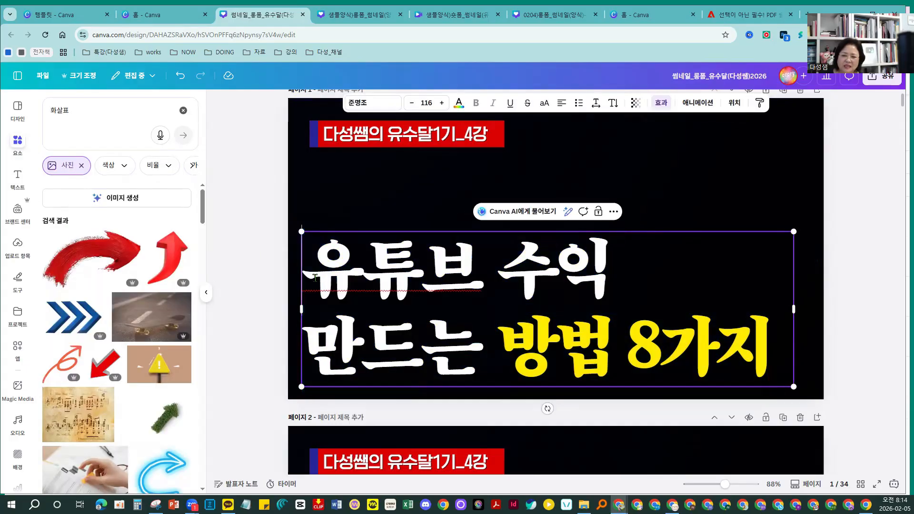
left_click_drag(349, 276, 595, 256)
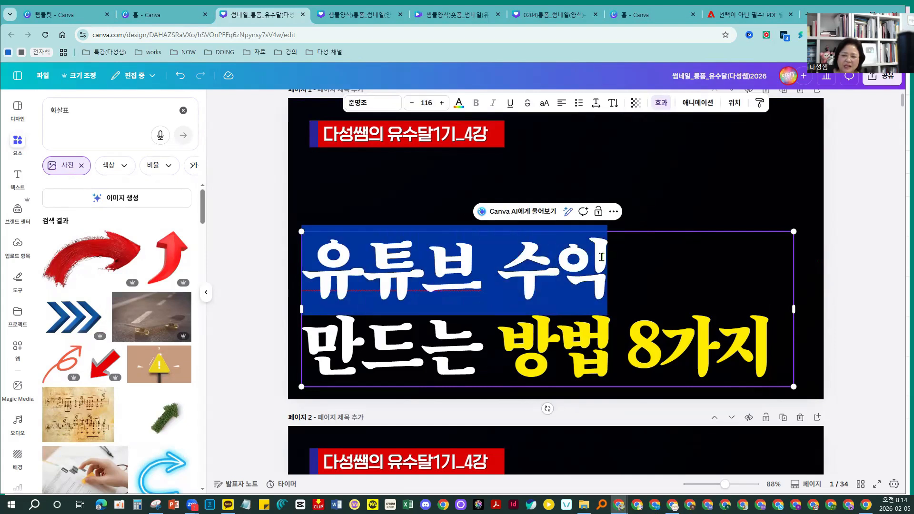
left_click_drag(602, 257, 602, 257)
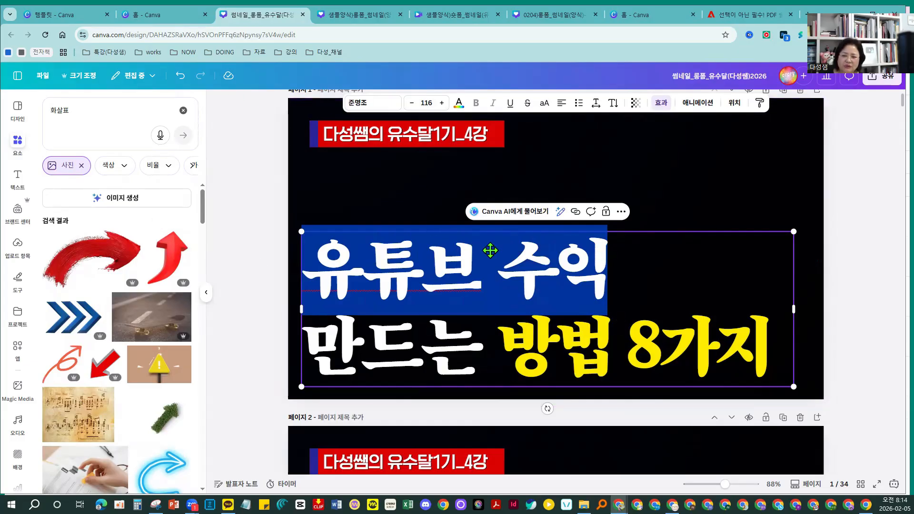
left_click_drag(498, 278, 606, 281)
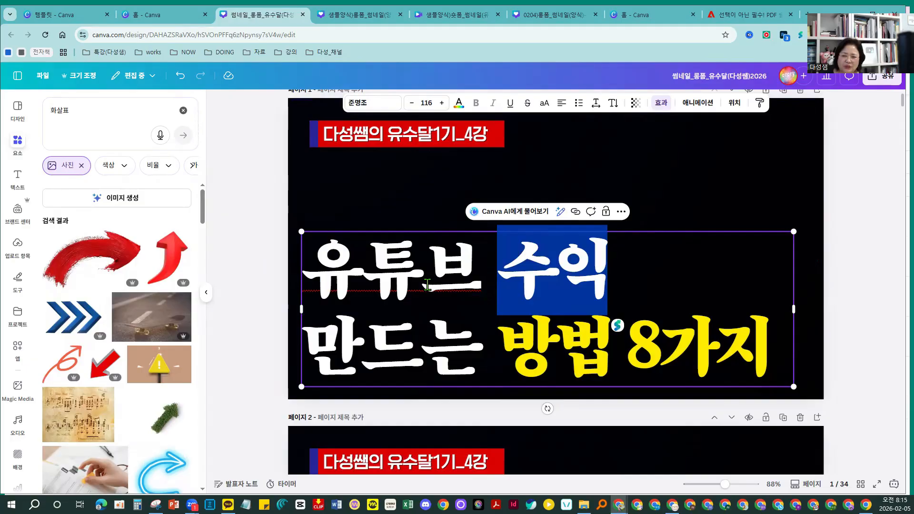
left_click(458, 104)
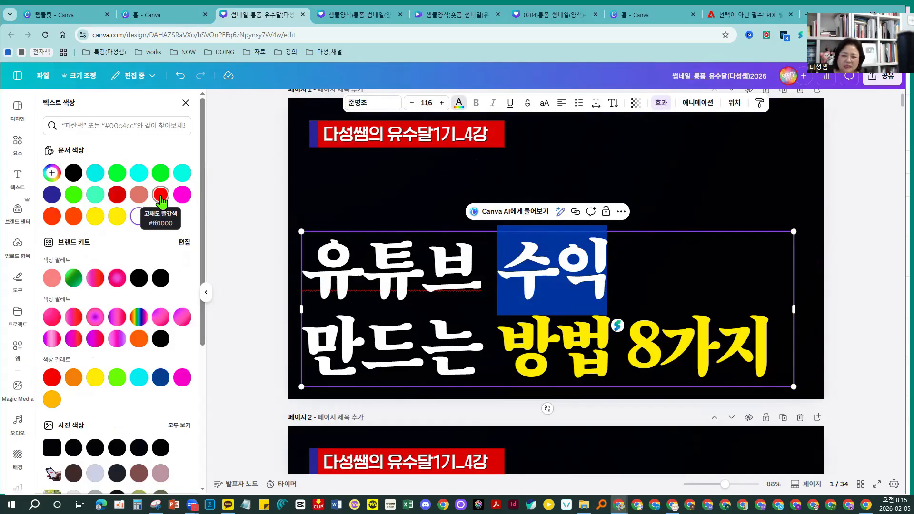
left_click(161, 202)
left_click(276, 263)
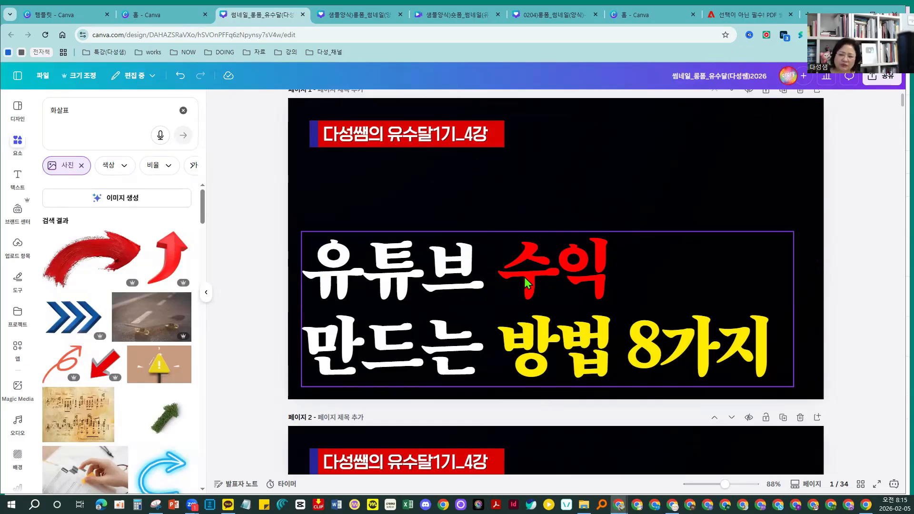
Change the word "수익" in page 1's headline to bright green.
left_click(526, 283)
left_click(508, 274)
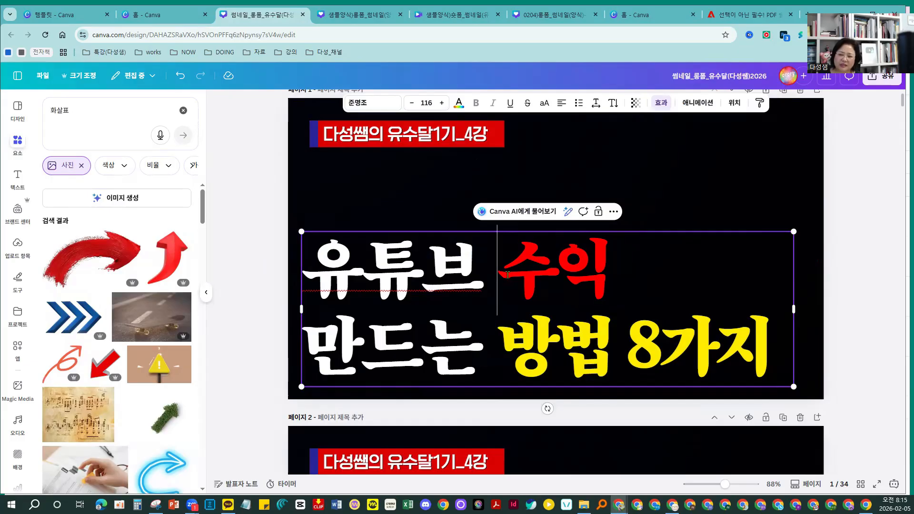
left_click(482, 273)
key("shift+Left")
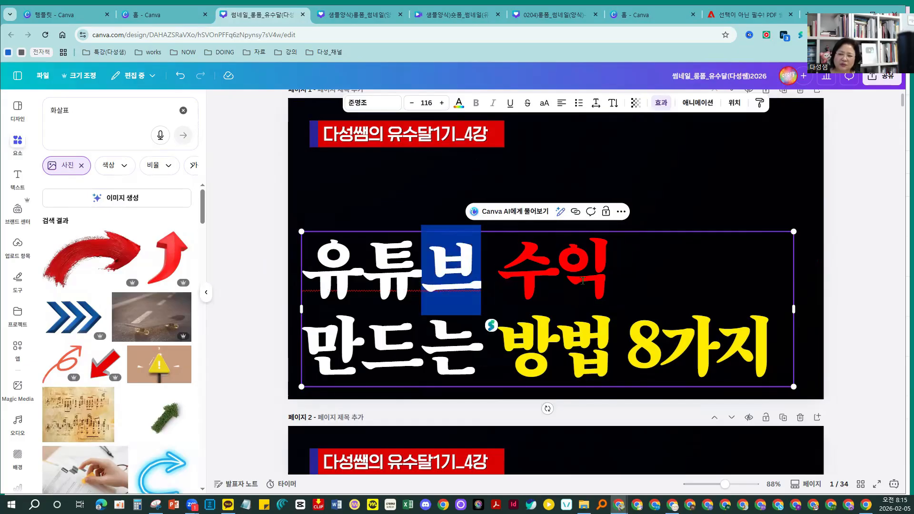
left_click_drag(616, 275, 497, 275)
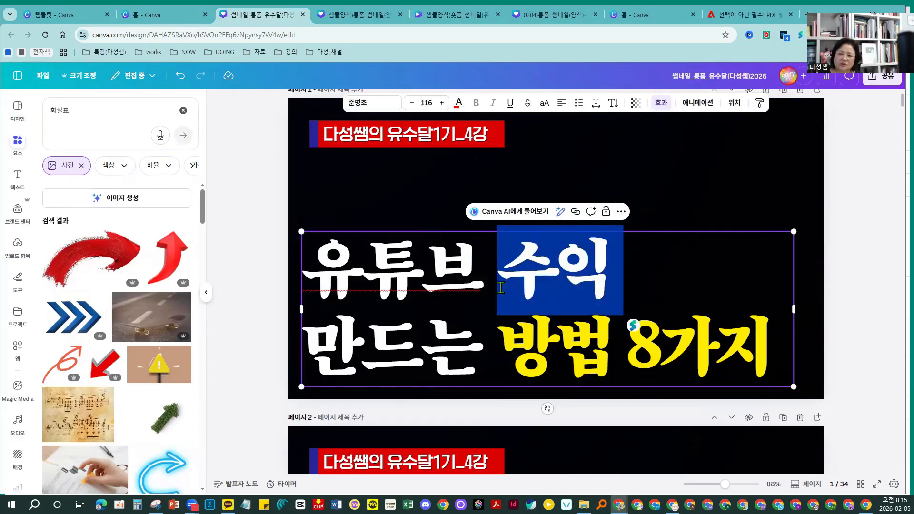
left_click(458, 103)
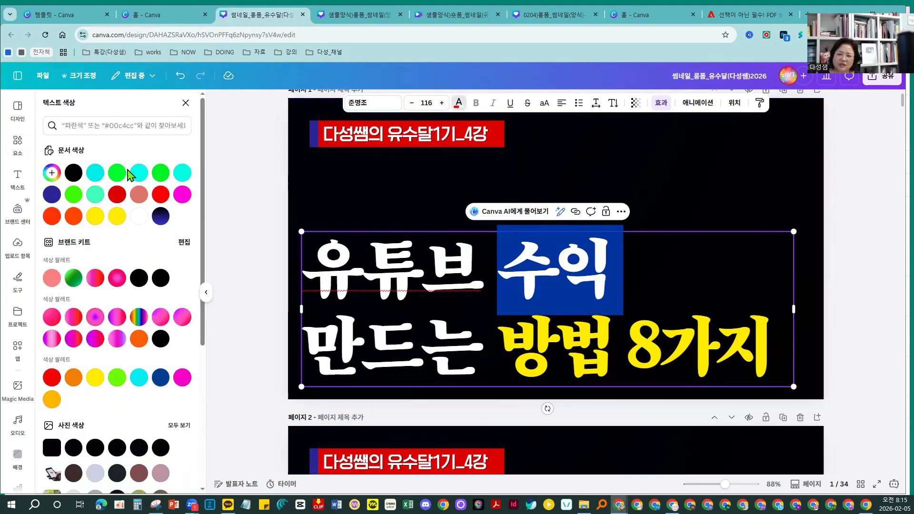
left_click(161, 175)
left_click(257, 201)
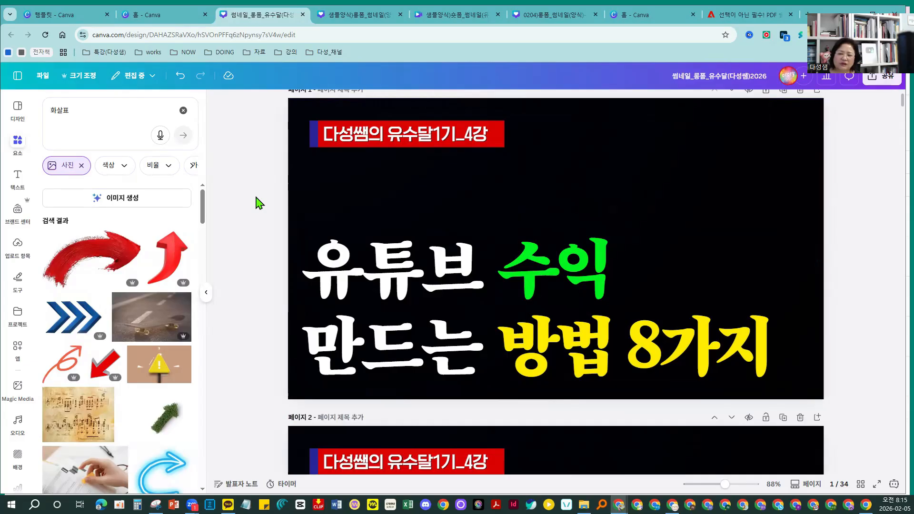
Colour the word "유튜브" in page 1's headline red.
left_click(329, 278)
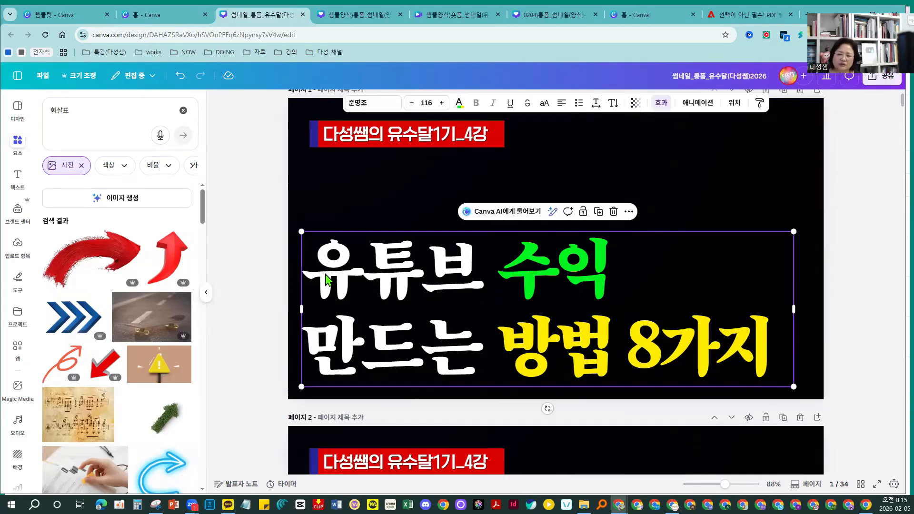
left_click(358, 275)
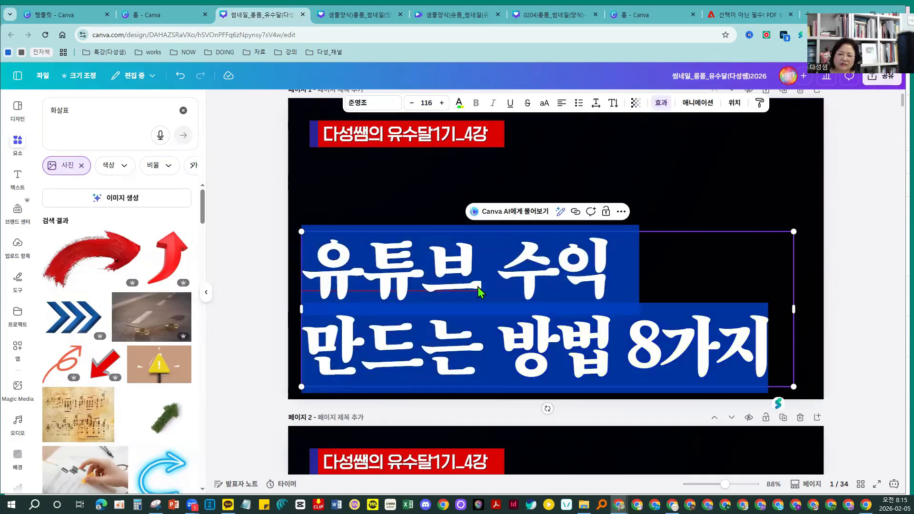
left_click_drag(485, 288, 303, 285)
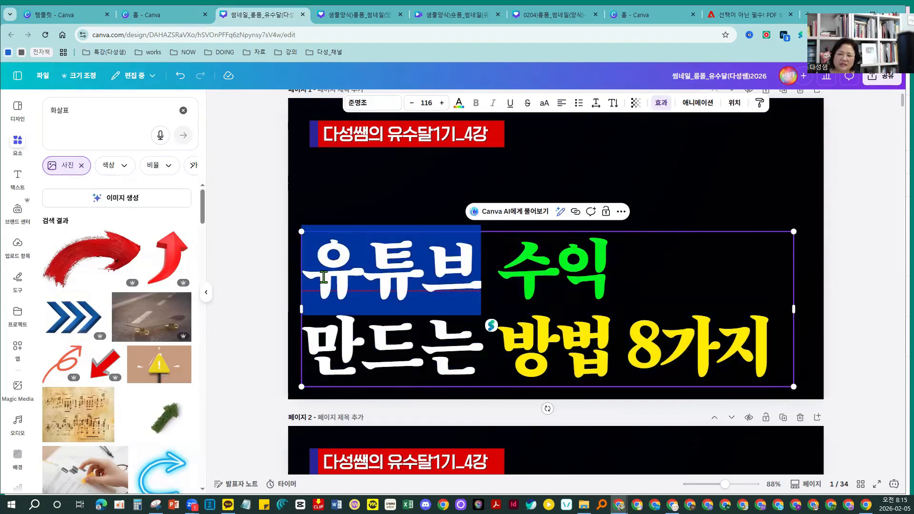
left_click(459, 103)
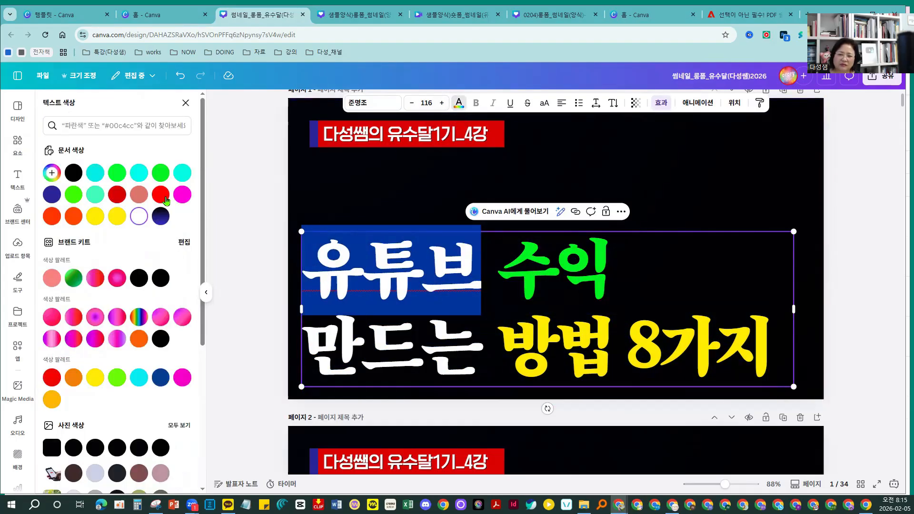
left_click(163, 194)
left_click(242, 257)
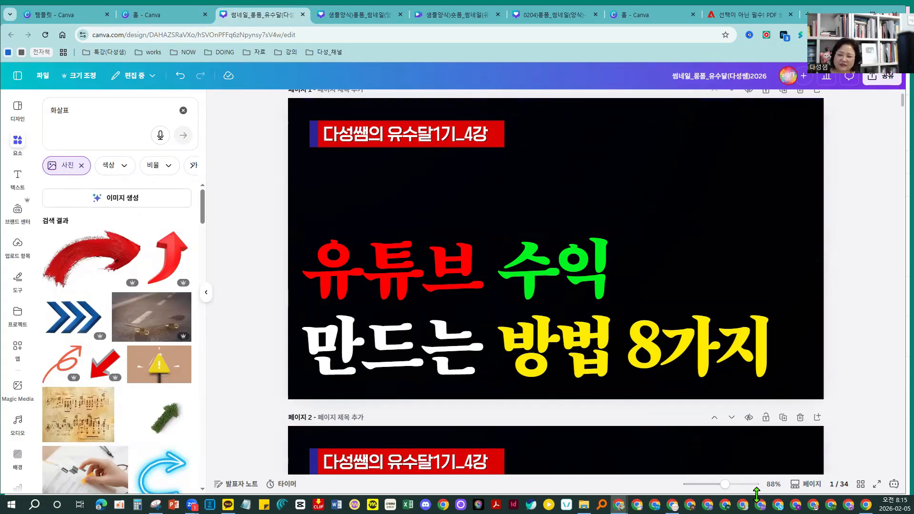
In grid view, move pages 1 to 3 with the 준명조 headlines together to the end of the design.
left_click(860, 484)
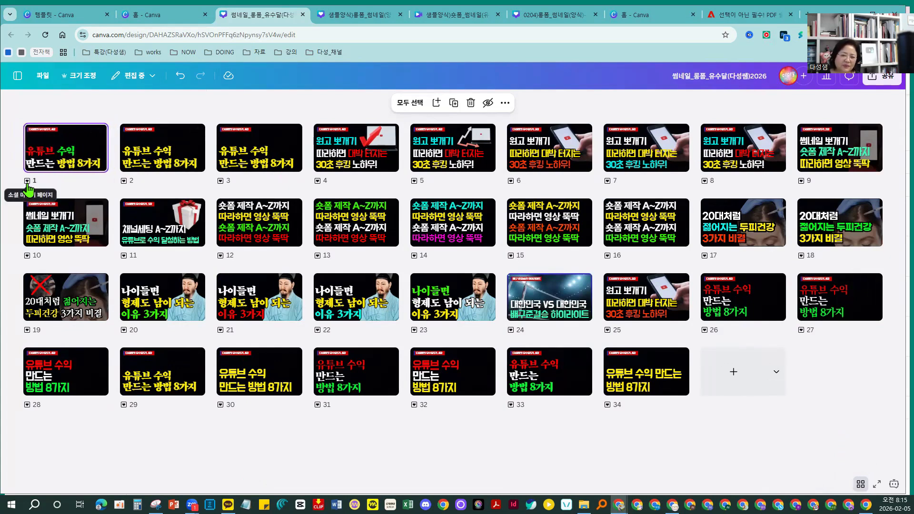
left_click_drag(22, 178, 743, 388)
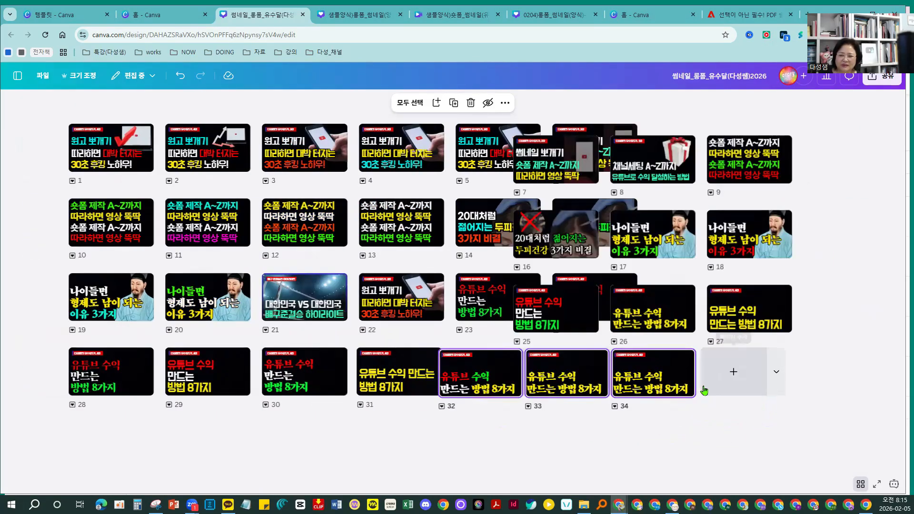
left_click(459, 446)
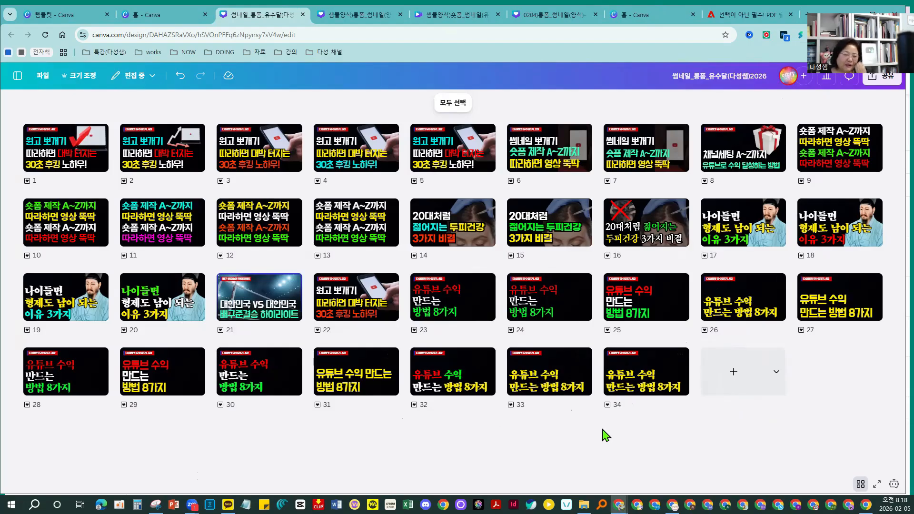
Make a copy of the design and prefix the copy's title with a masked participant name and an underscore.
left_click(40, 78)
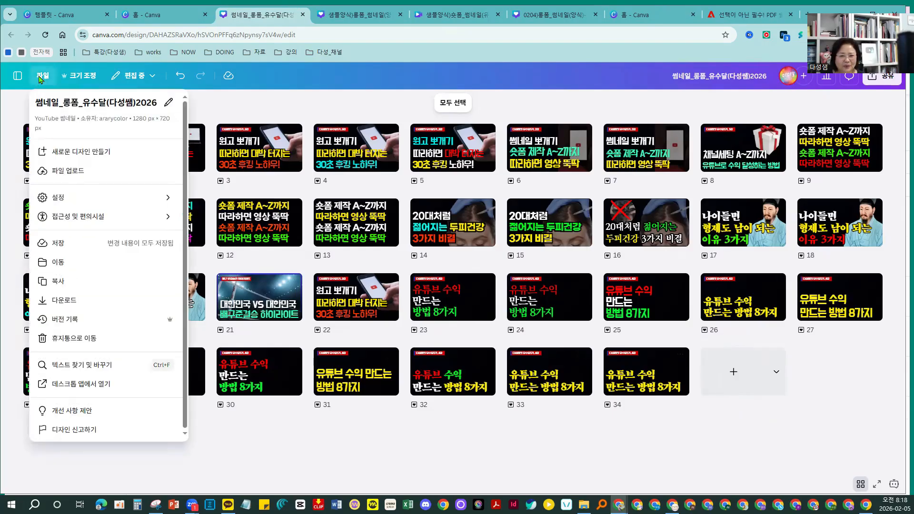
left_click(59, 286)
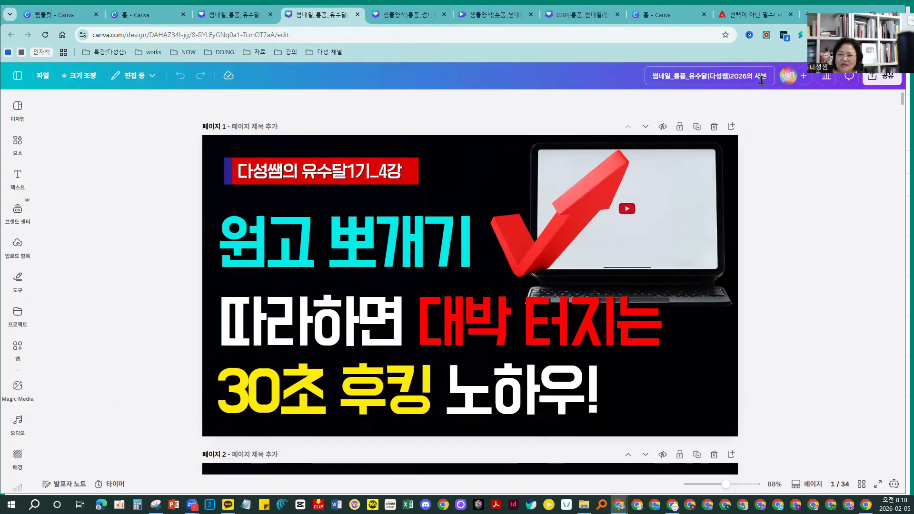
left_click(654, 77)
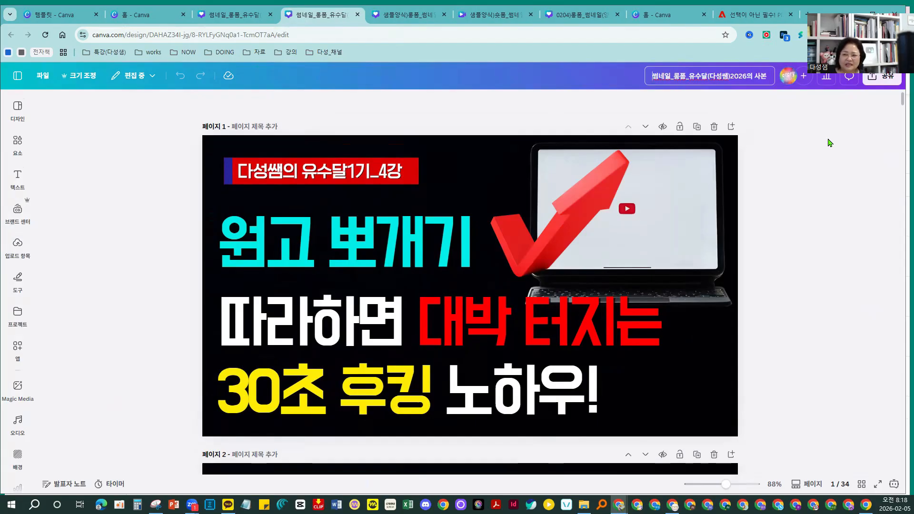
type("최00")
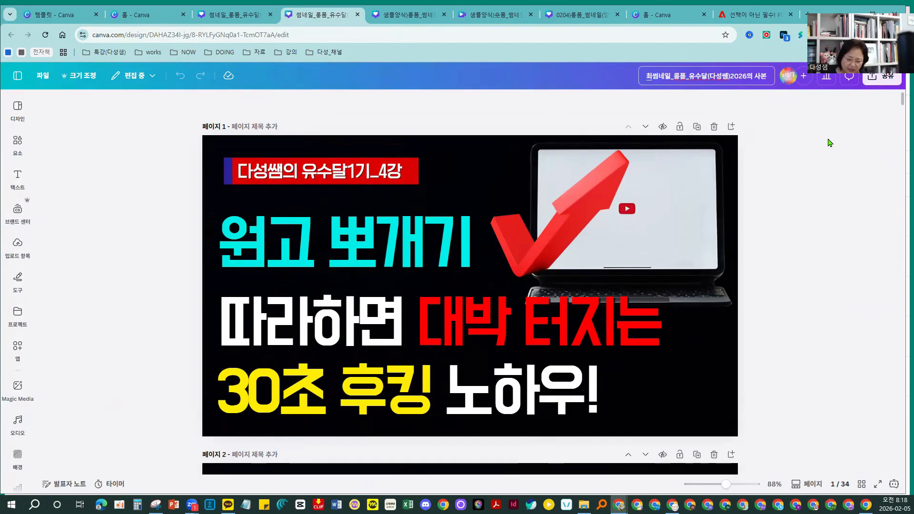
type("0")
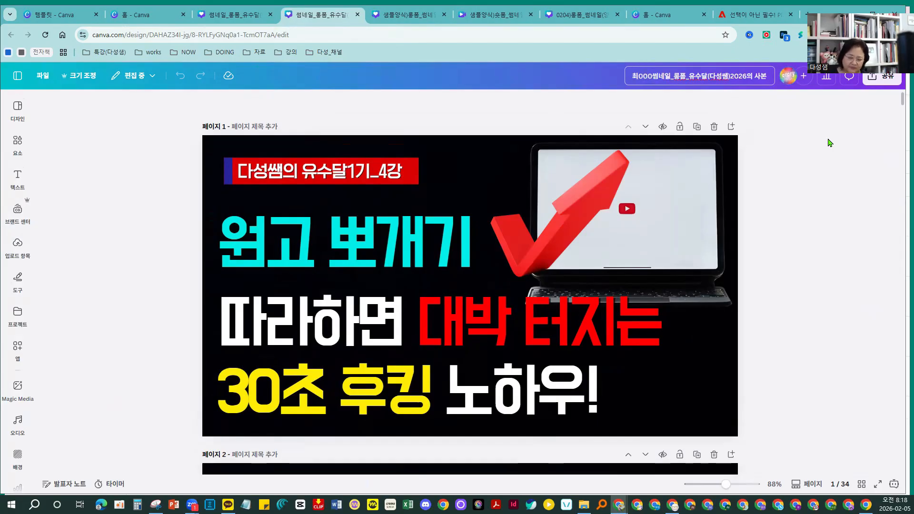
key("BackSpace")
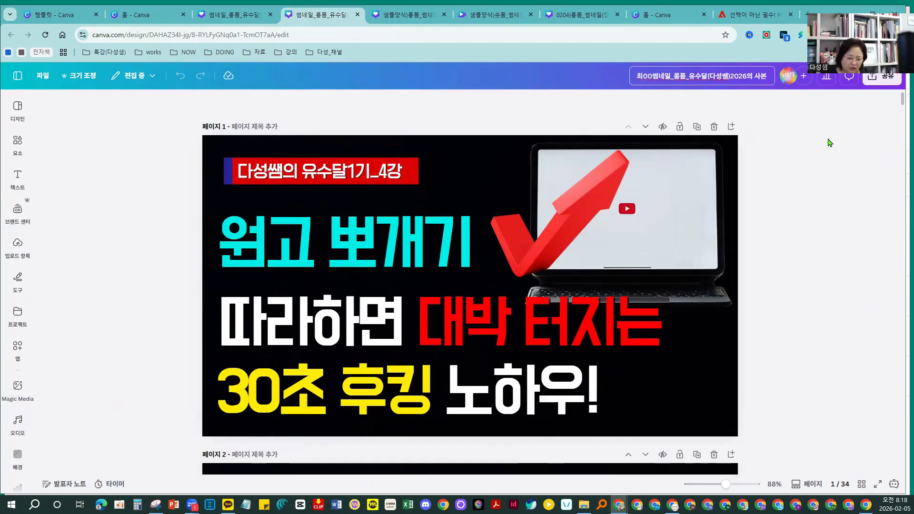
type("_")
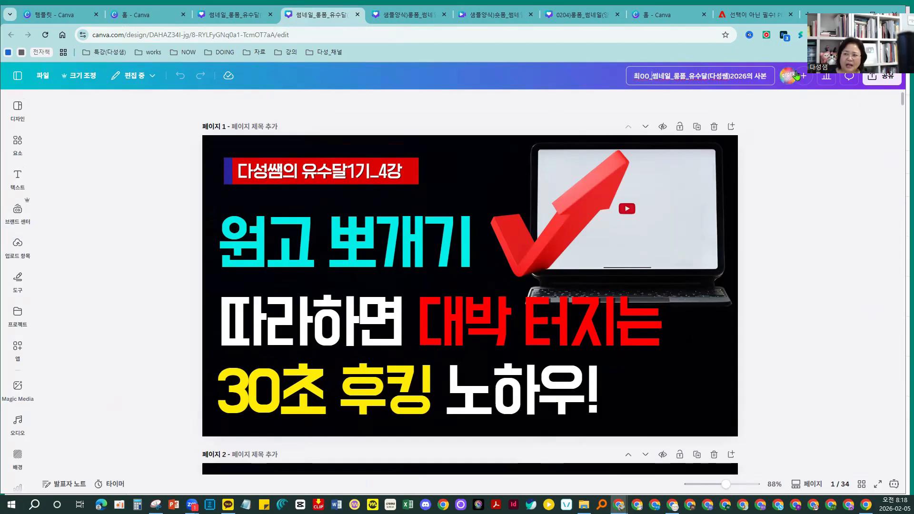
Replace the ending "의 사본" in the copied design's title with 0205.
left_click_drag(746, 80, 773, 81)
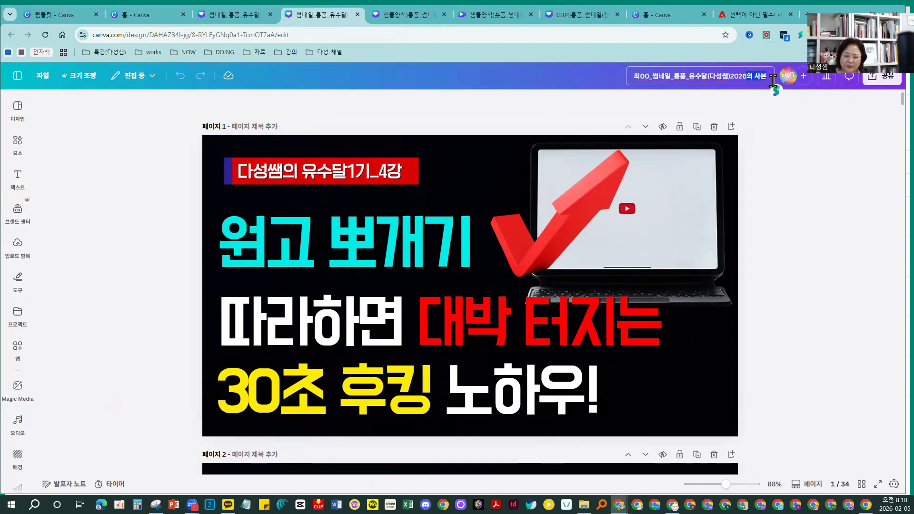
type("0205")
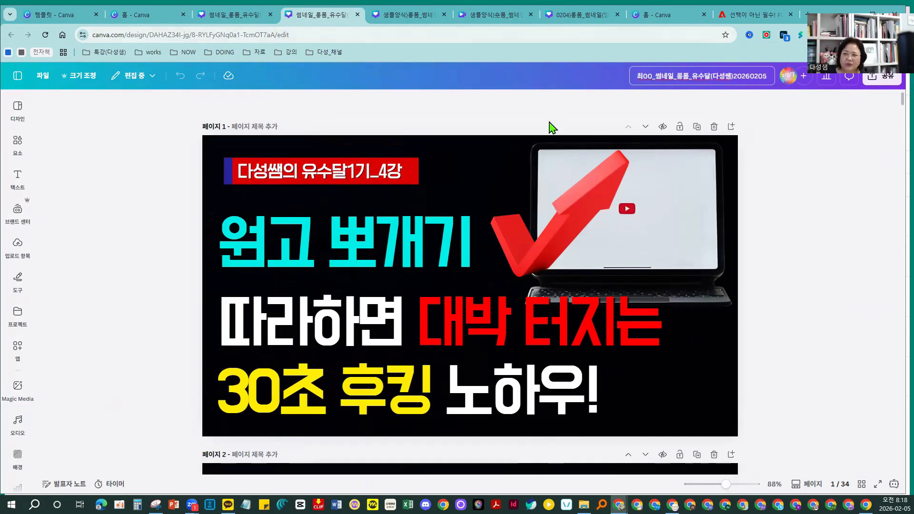
left_click(777, 101)
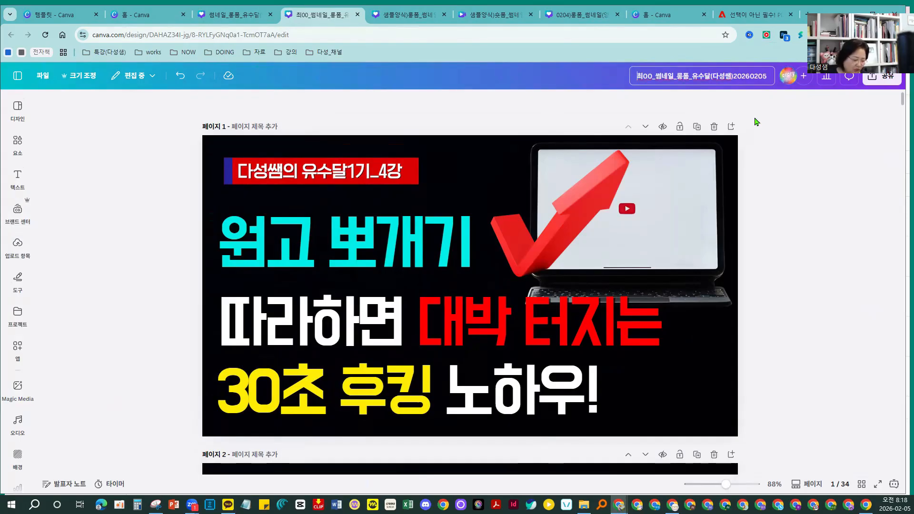
type("2월")
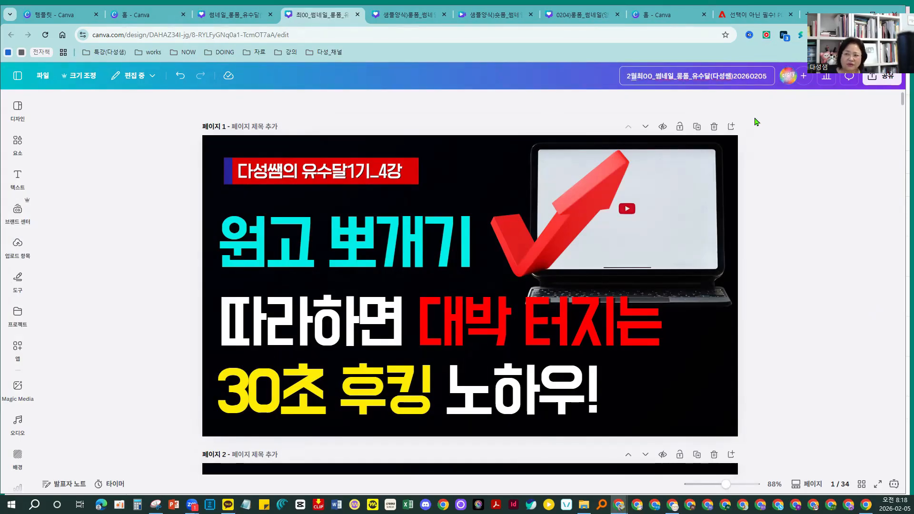
key("BackSpace")
key("BackSpace")
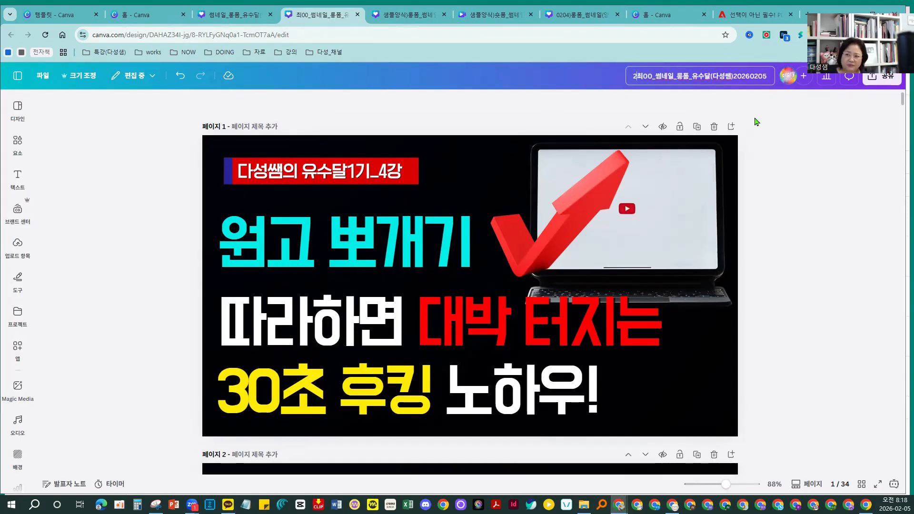
Insert "2월" after the masked name prefix in the copy's title and remove 0205 from its end.
left_click(656, 77)
type("2월")
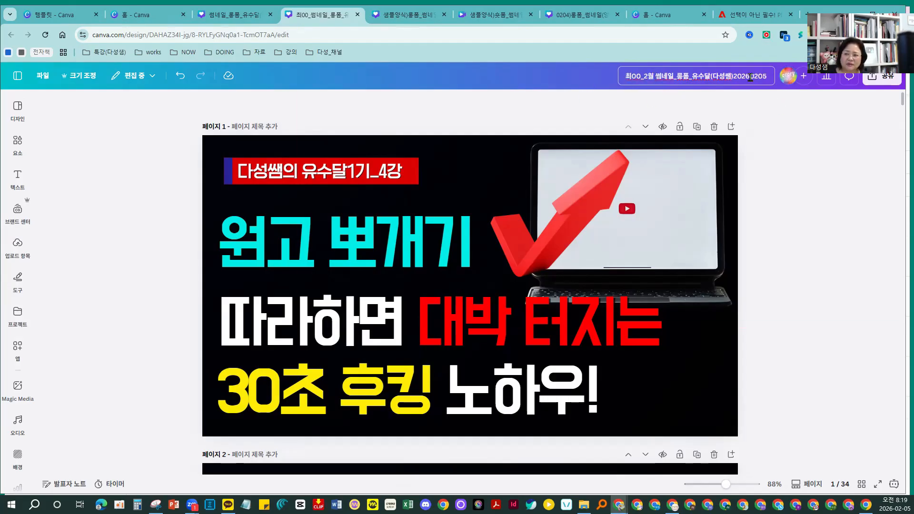
left_click_drag(750, 77, 789, 83)
key("BackSpace")
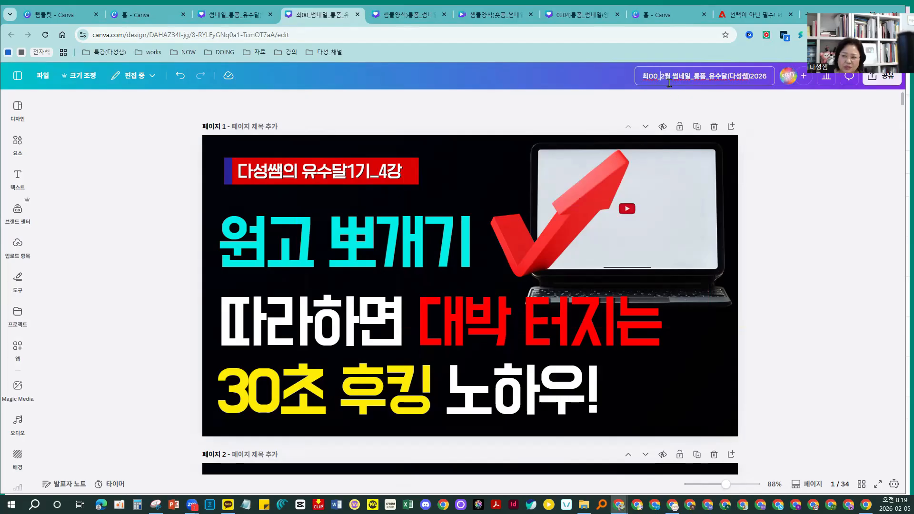
left_click(786, 231)
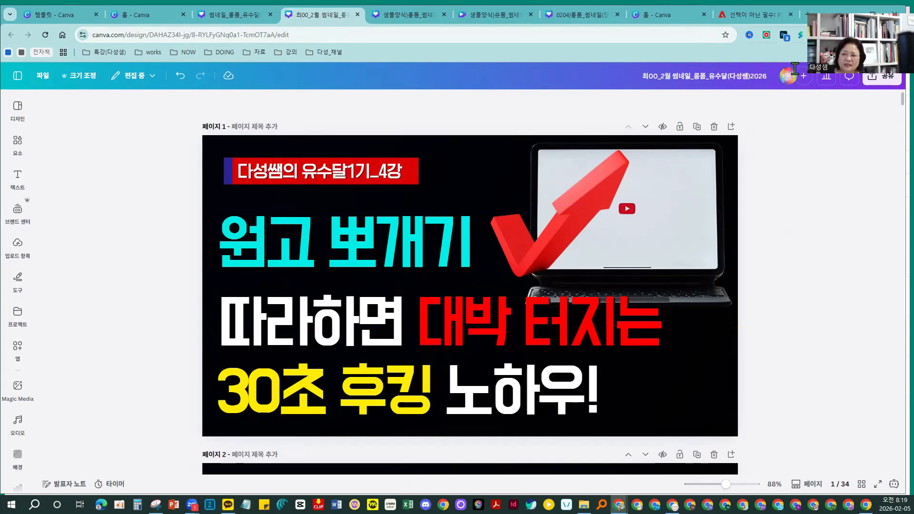
Review the access level and link-copy option in the renamed copy's sharing settings.
left_click(883, 85)
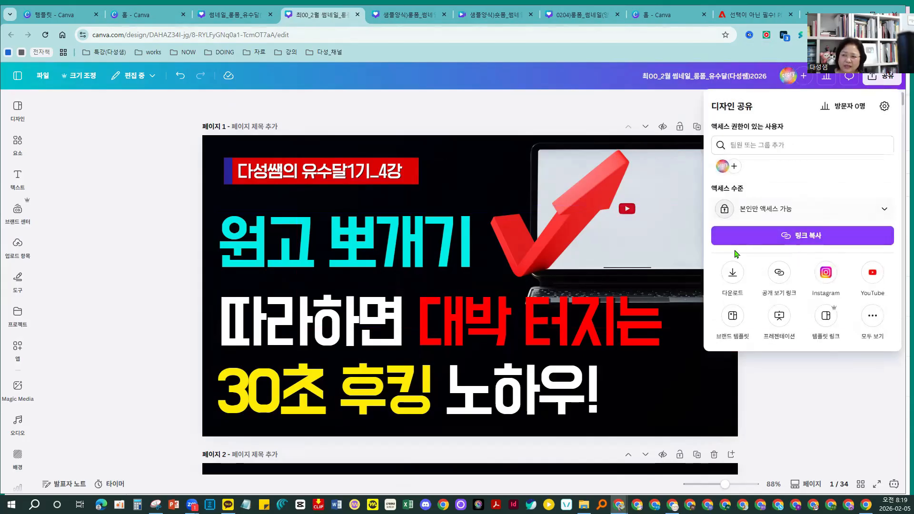
left_click(807, 235)
left_click(533, 106)
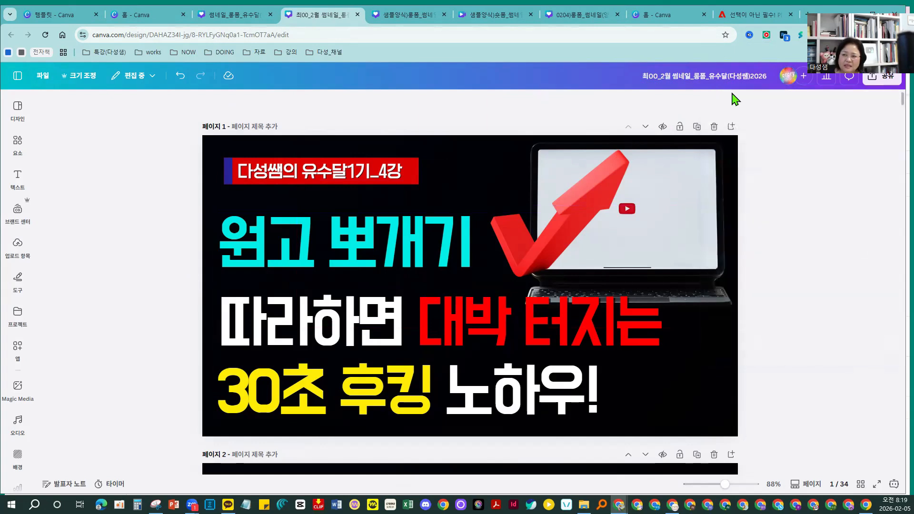
left_click(879, 88)
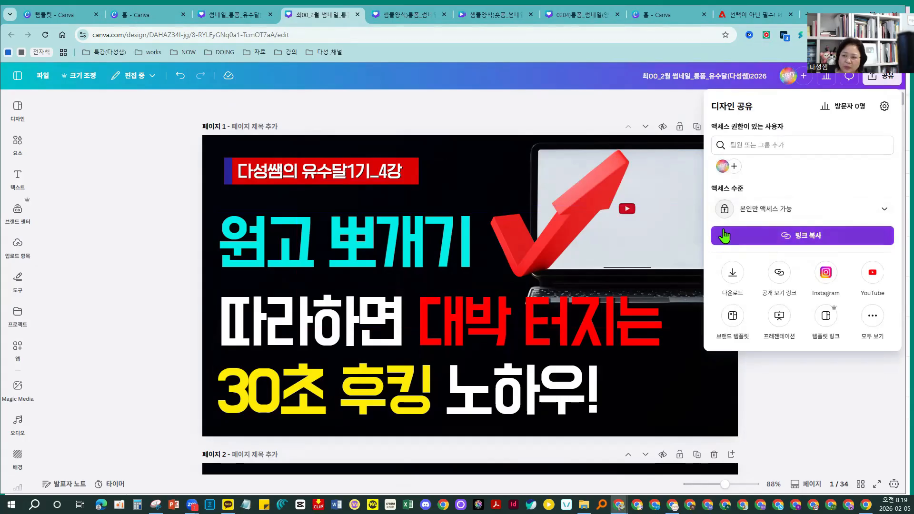
left_click(724, 236)
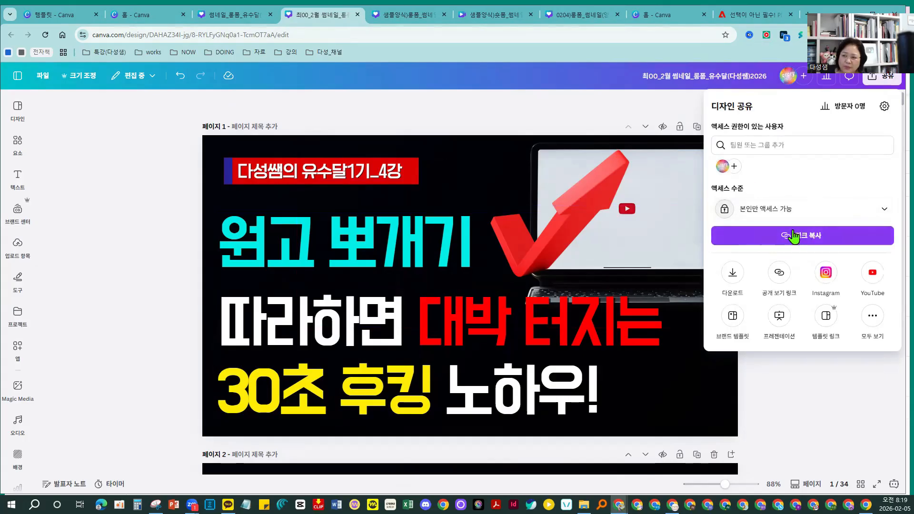
left_click(172, 148)
Switch to the original 썸네일_롱폼_유수달 design and check its sharing settings.
left_click(222, 16)
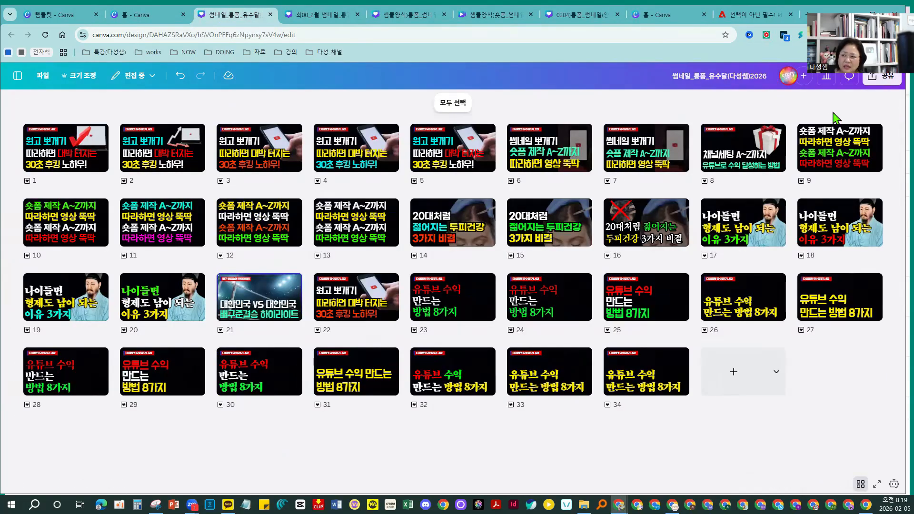
left_click(880, 79)
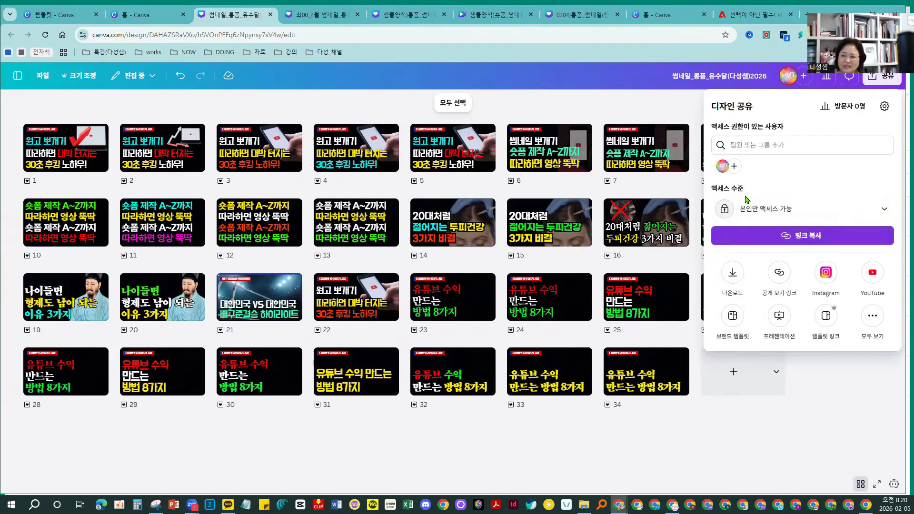
left_click(366, 106)
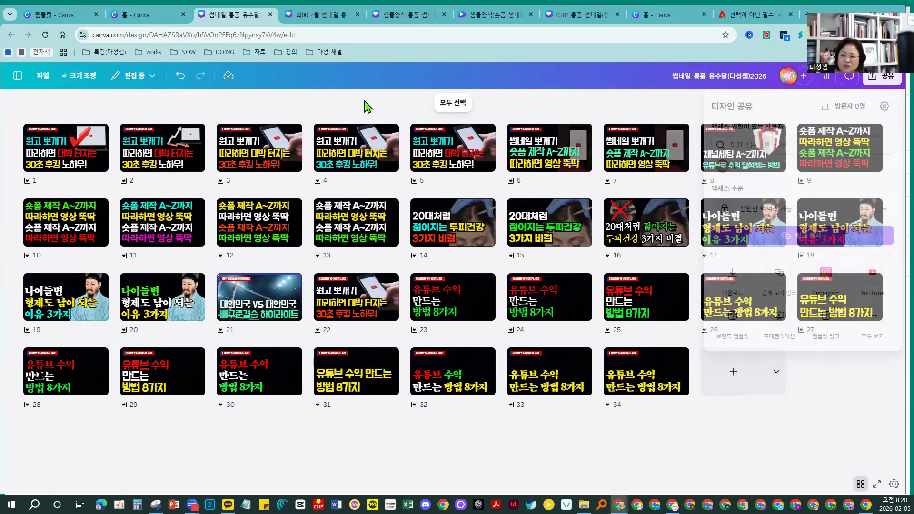
In the 0204)롱폼_썸네일(양식) design, review the link permission and access level choices in the sharing settings.
left_click(569, 16)
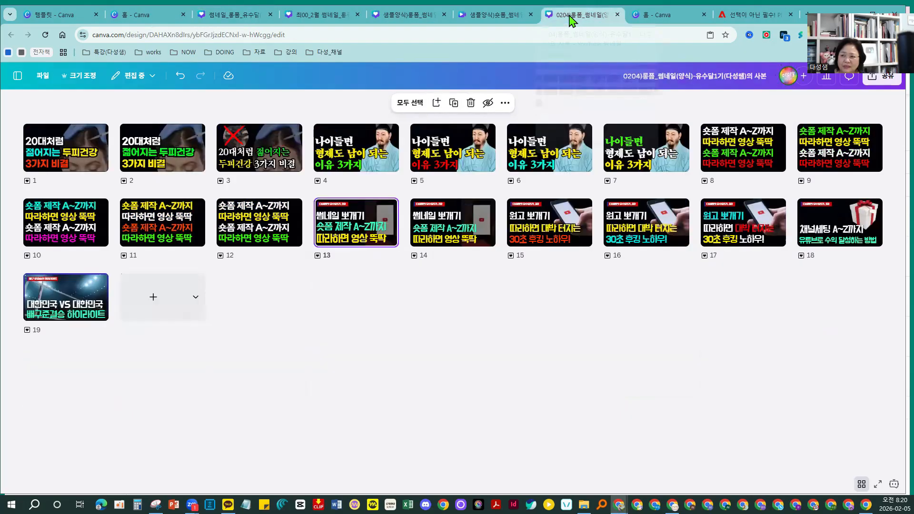
left_click(878, 85)
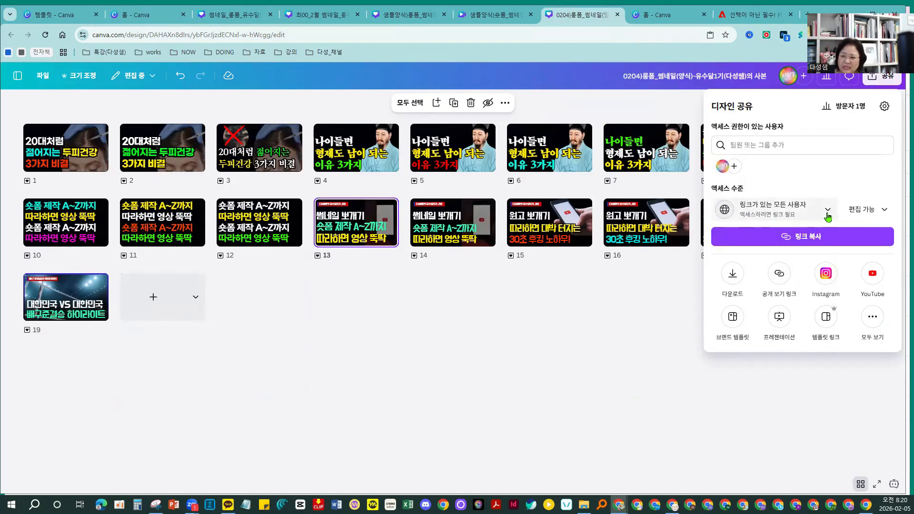
left_click(884, 211)
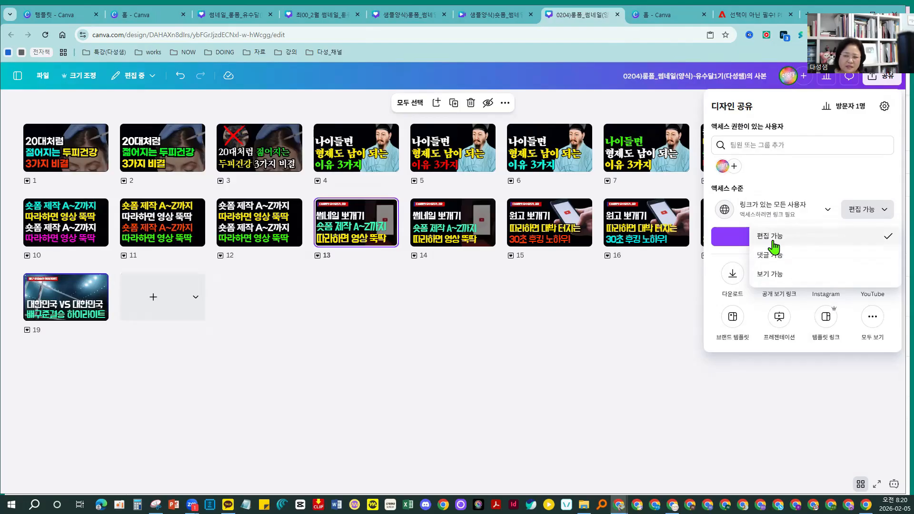
left_click(825, 212)
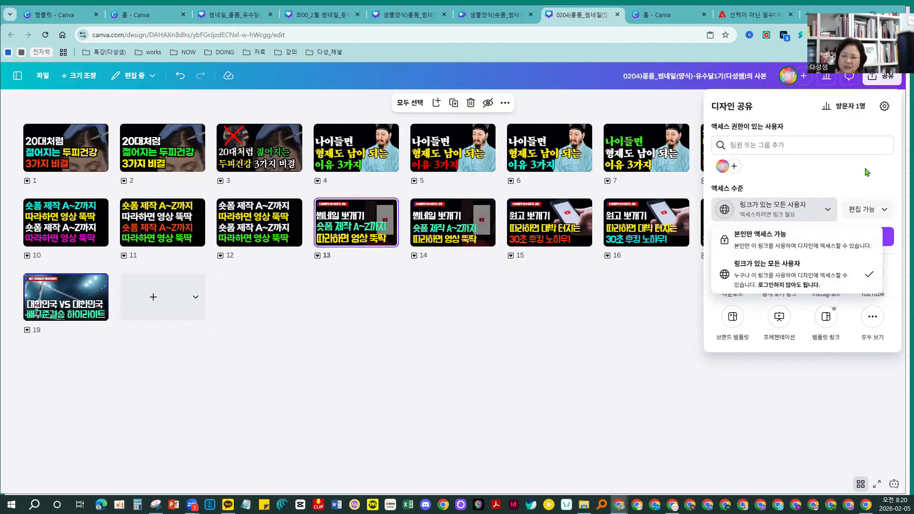
left_click(842, 177)
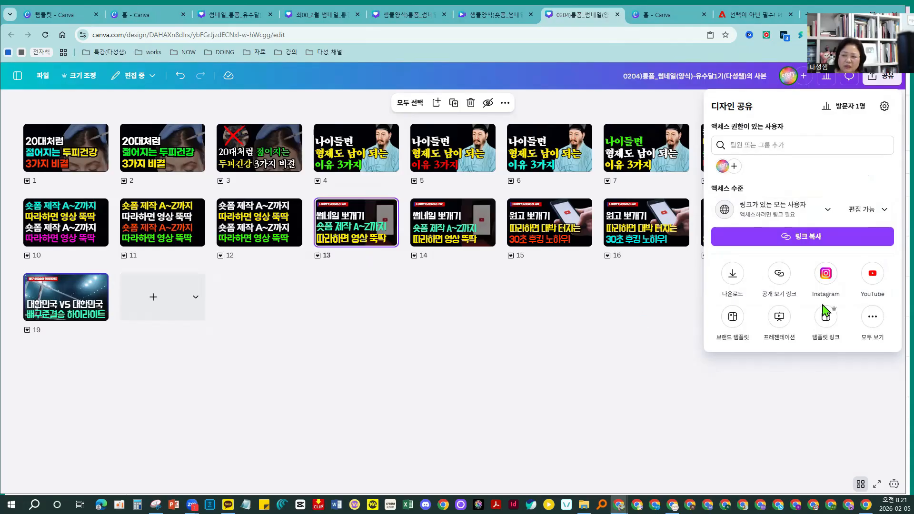
left_click(381, 392)
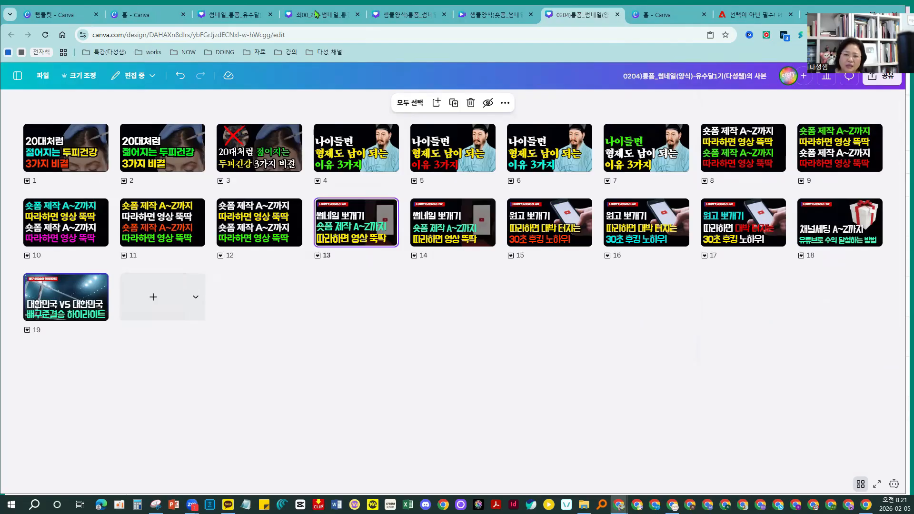
Make a copy of the 0204)롱폼_썸네일(양식) design and remove "의 사본의 사본" from the copy's title.
left_click(46, 77)
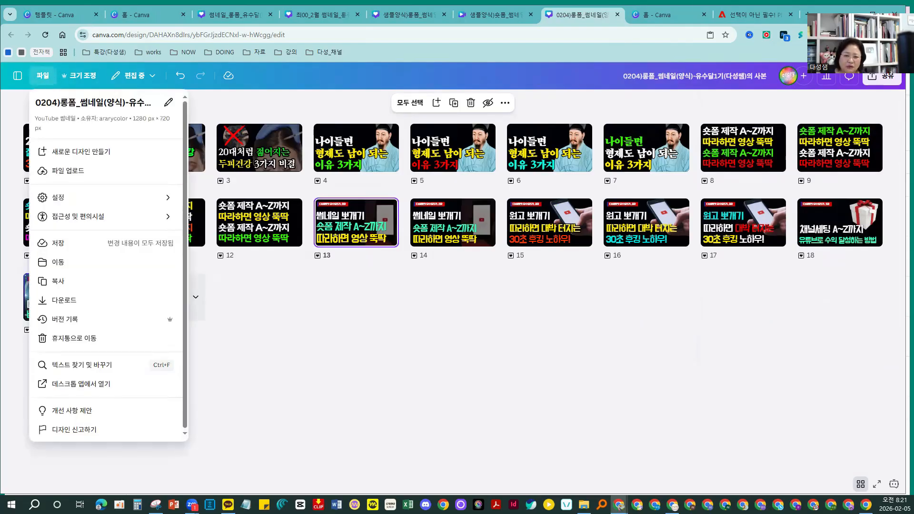
left_click(65, 282)
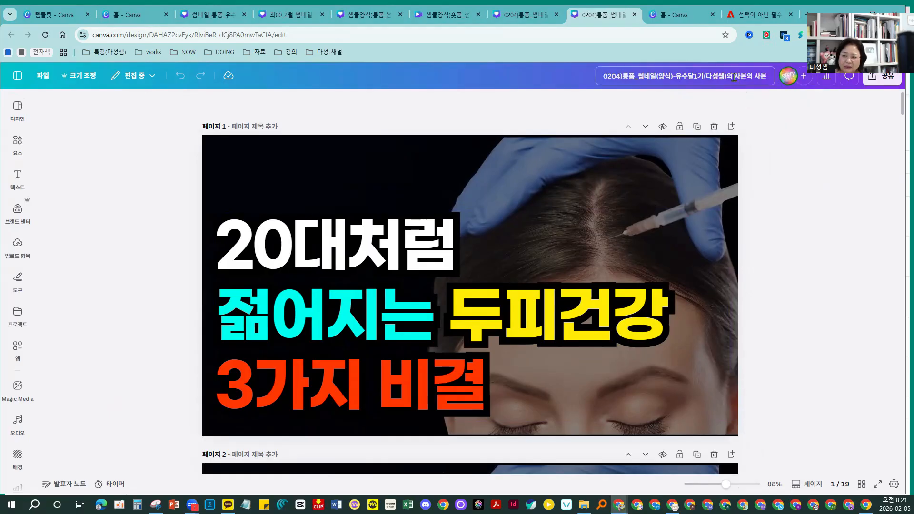
left_click_drag(728, 77, 769, 77)
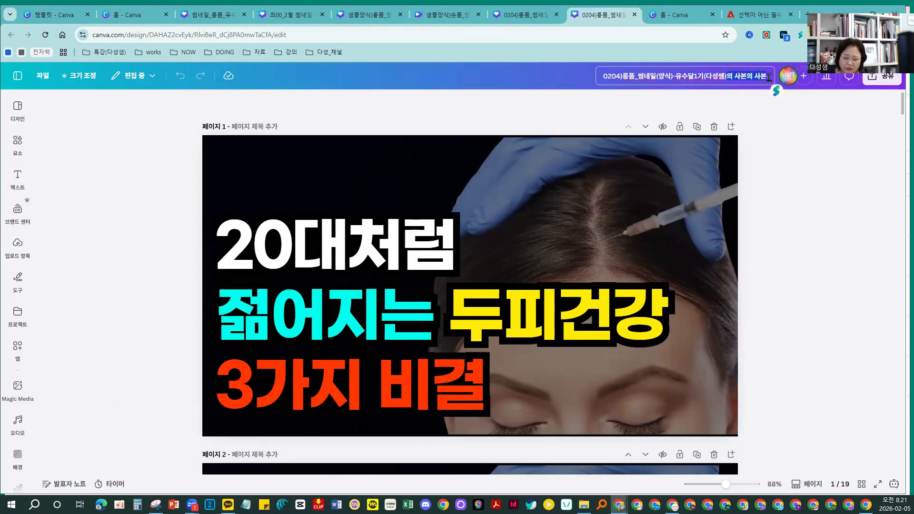
key("BackSpace")
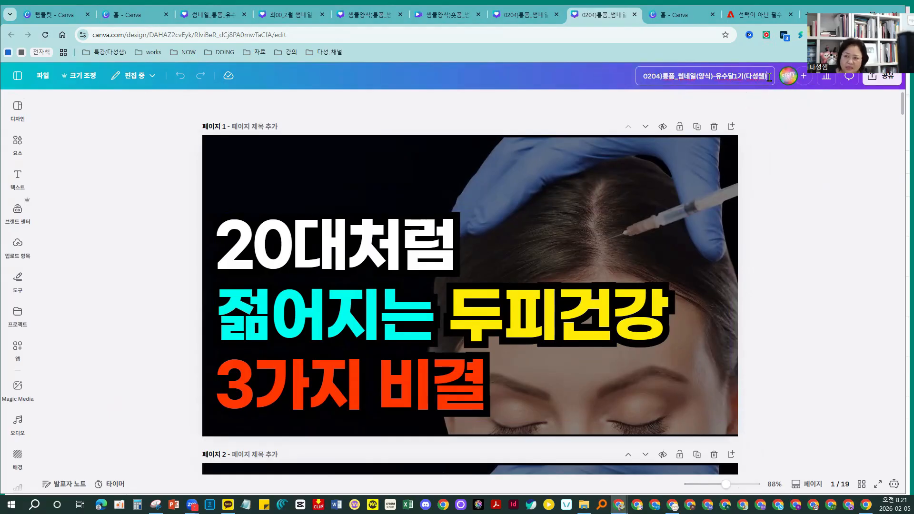
Prefix the new copy's title with "사본_" and set its date code to 0205.
left_click(641, 79)
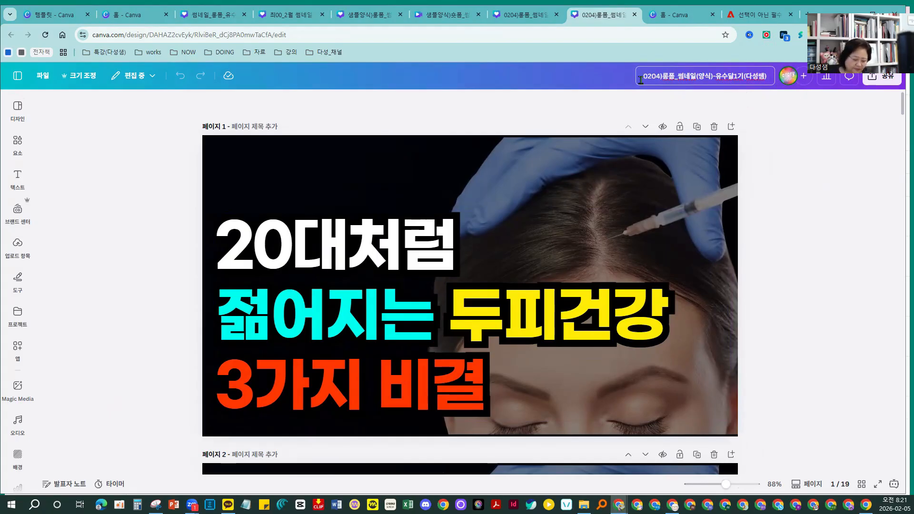
type("사본_")
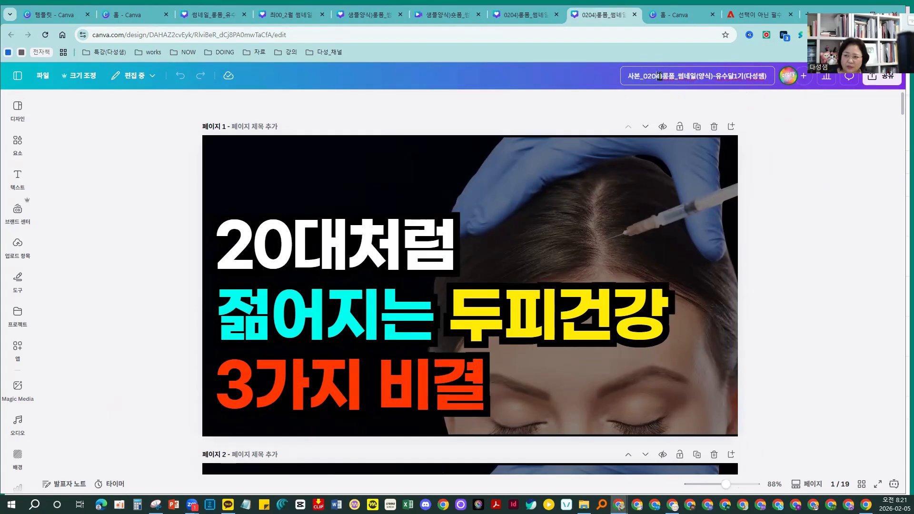
key("BackSpace")
type("5")
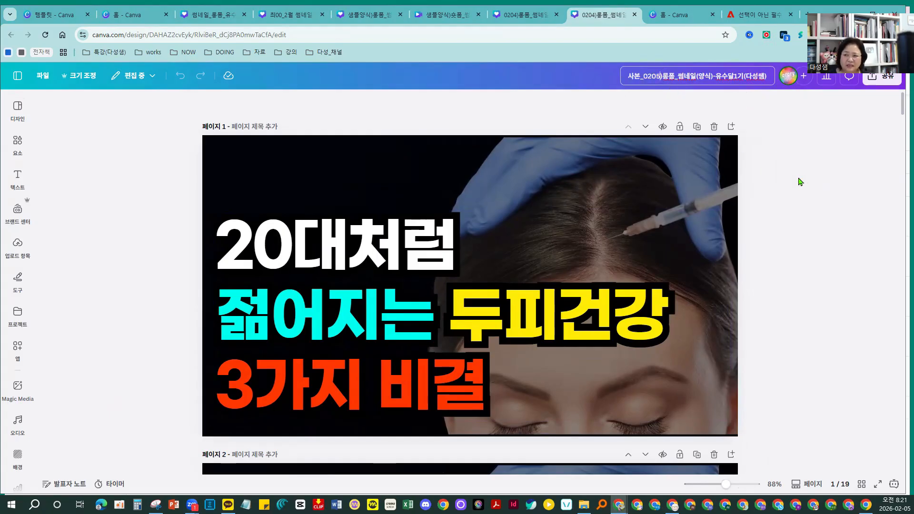
left_click(781, 144)
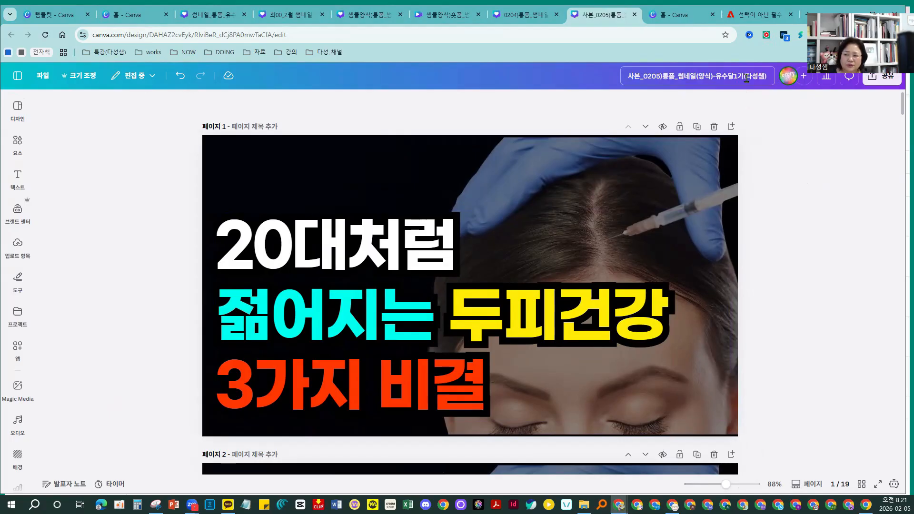
Check the access level in the sharing settings of the 사본_0205 copy.
left_click(871, 82)
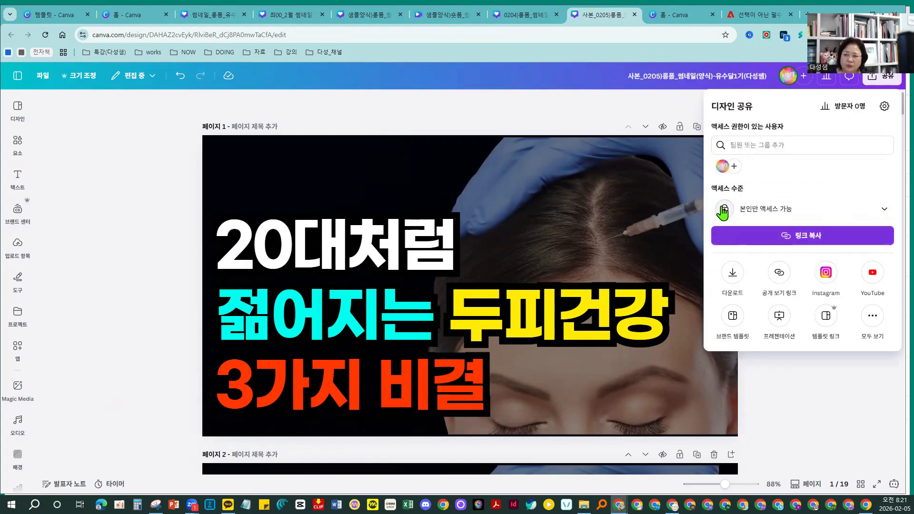
left_click(556, 107)
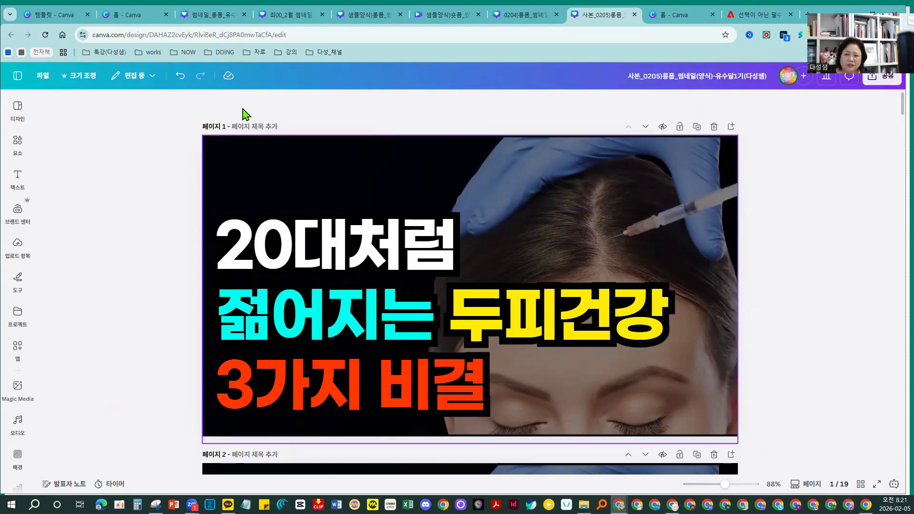
Return to the original 썸네일_롱폼_유수달 design and open page 3 from the page grid for editing.
left_click(288, 14)
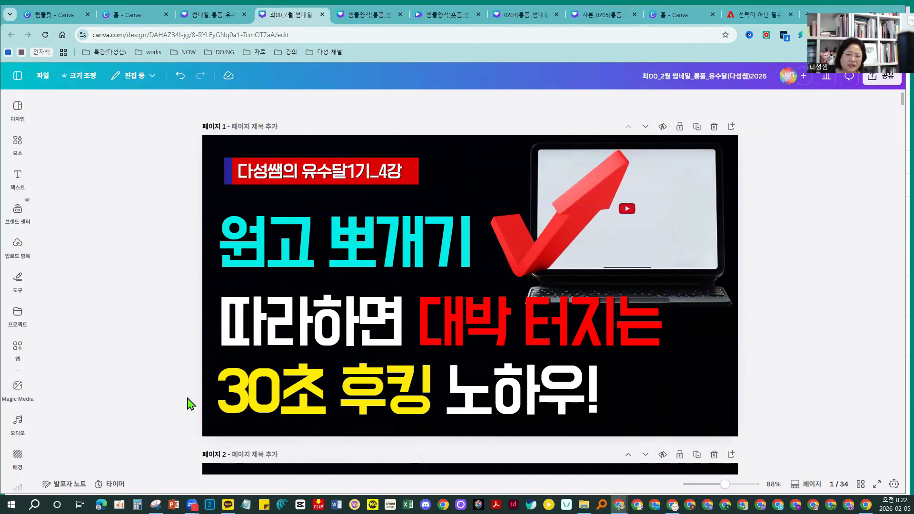
left_click(224, 14)
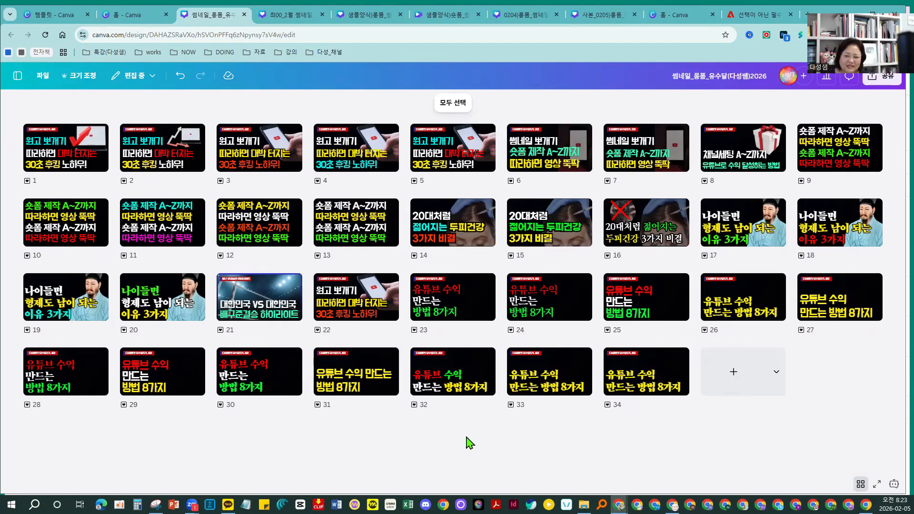
mouse_move(308, 164)
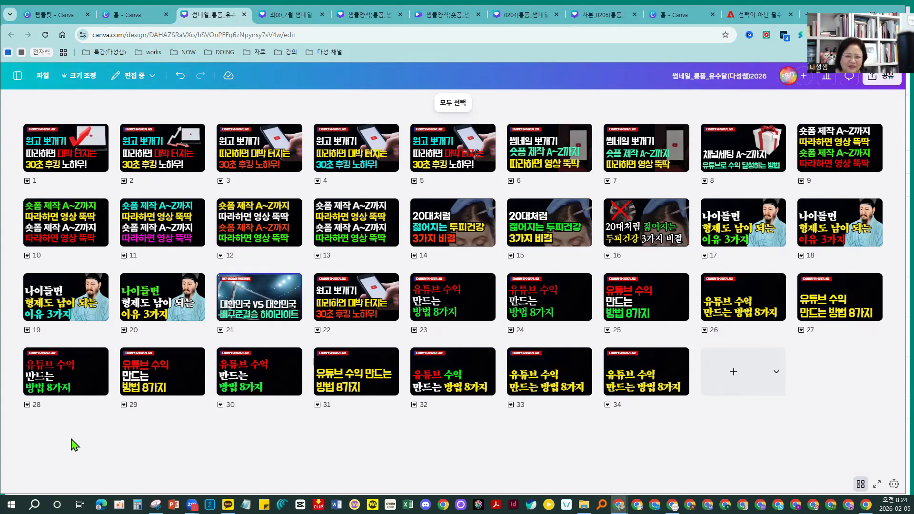
left_click(236, 149)
double_click(237, 149)
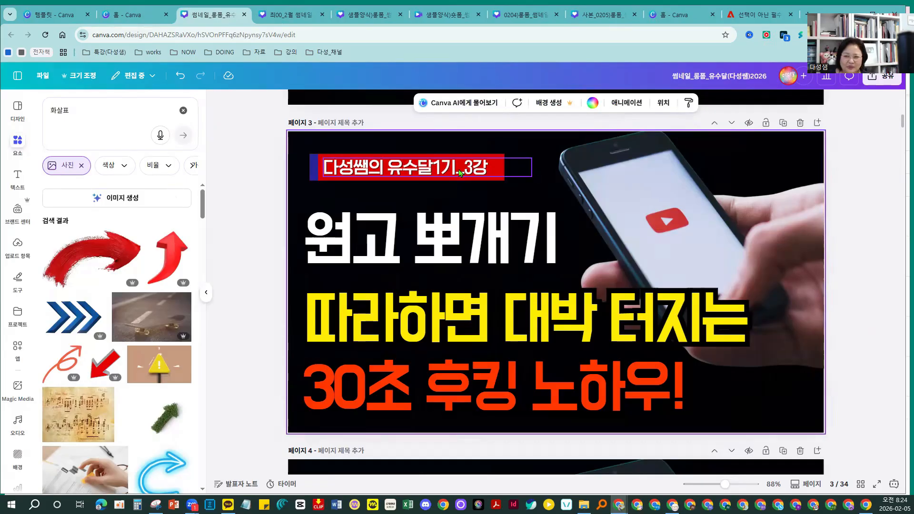
Change the lecture number in page 3's red label to 4강.
left_click(463, 172)
left_click(464, 170)
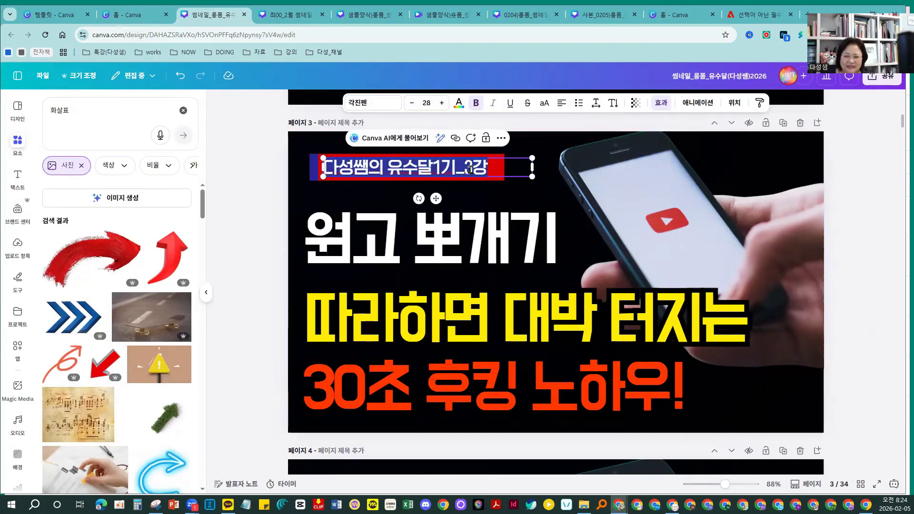
left_click_drag(464, 171, 472, 172)
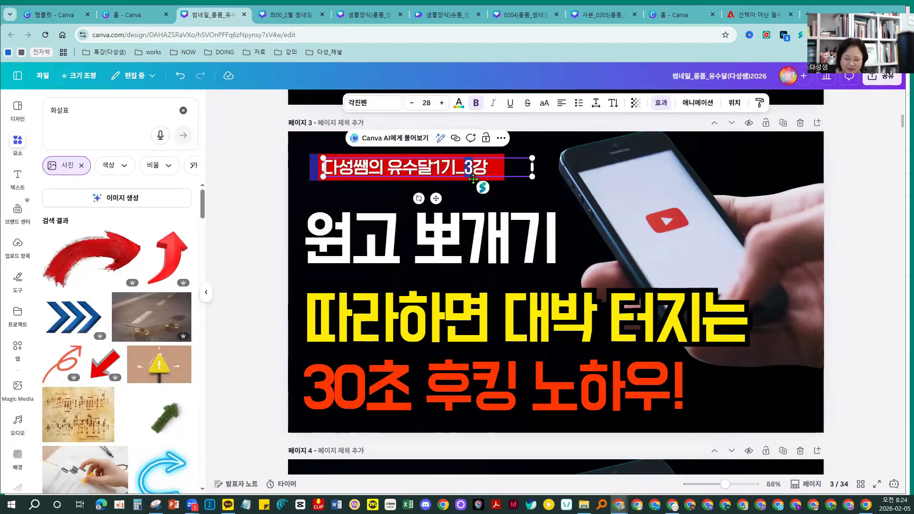
type("4")
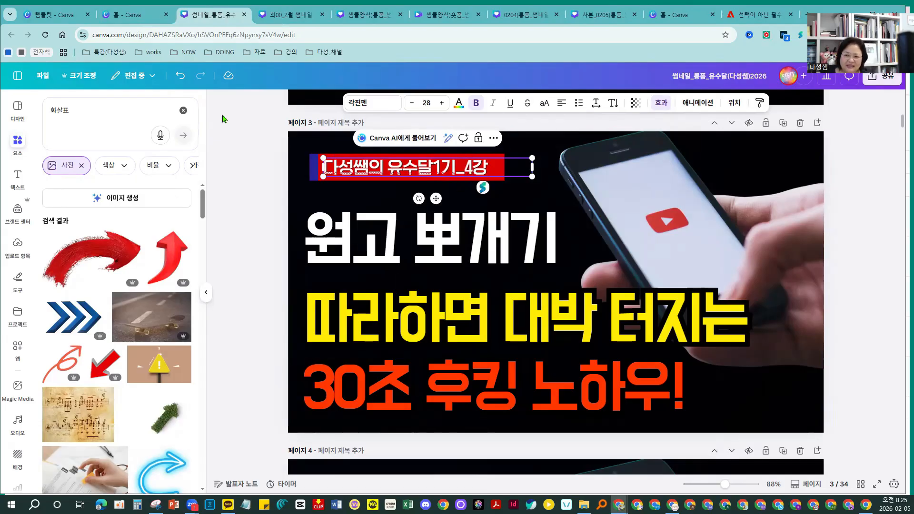
Replace page 3's white headline line 원고 뽀개기 with 유튜브 수익.
left_click(344, 238)
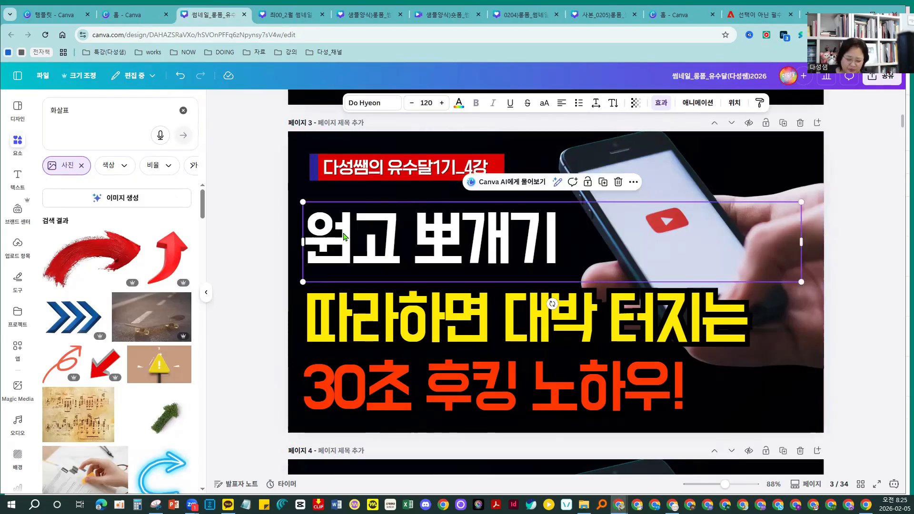
left_click(333, 240)
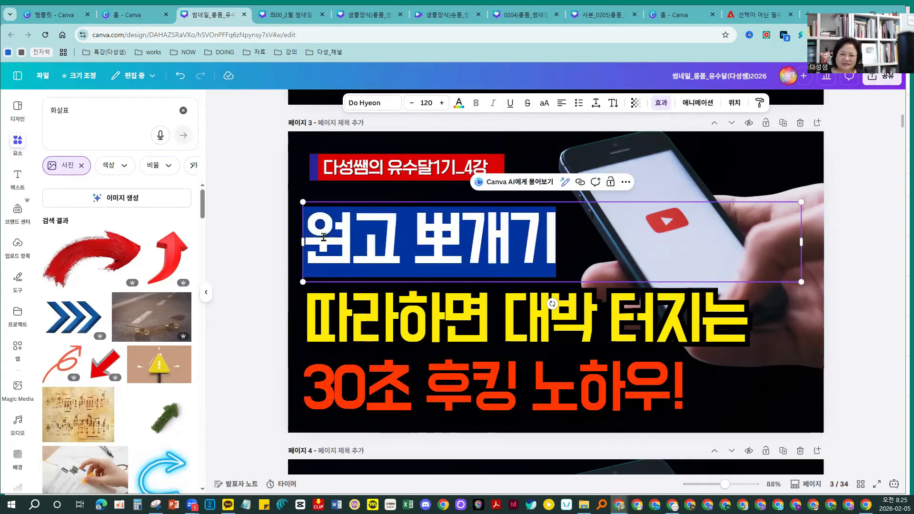
left_click(312, 249)
left_click_drag(311, 249, 553, 234)
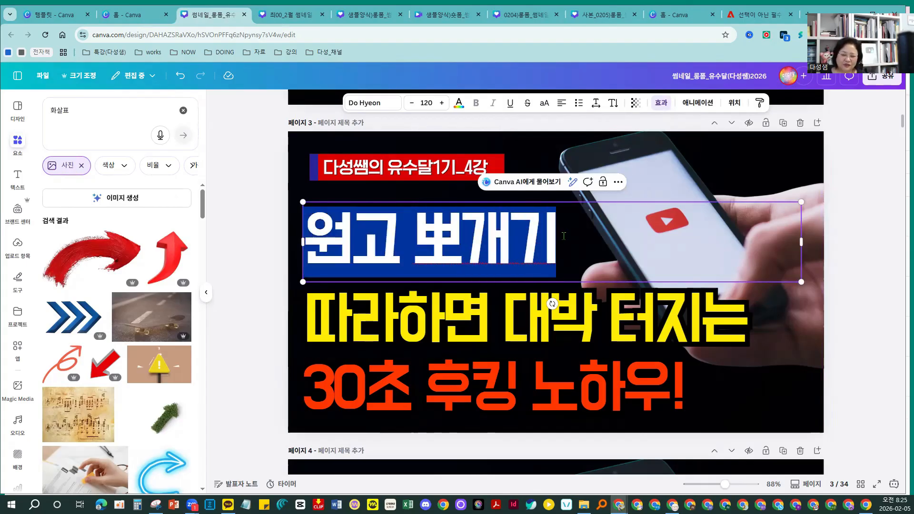
type("유")
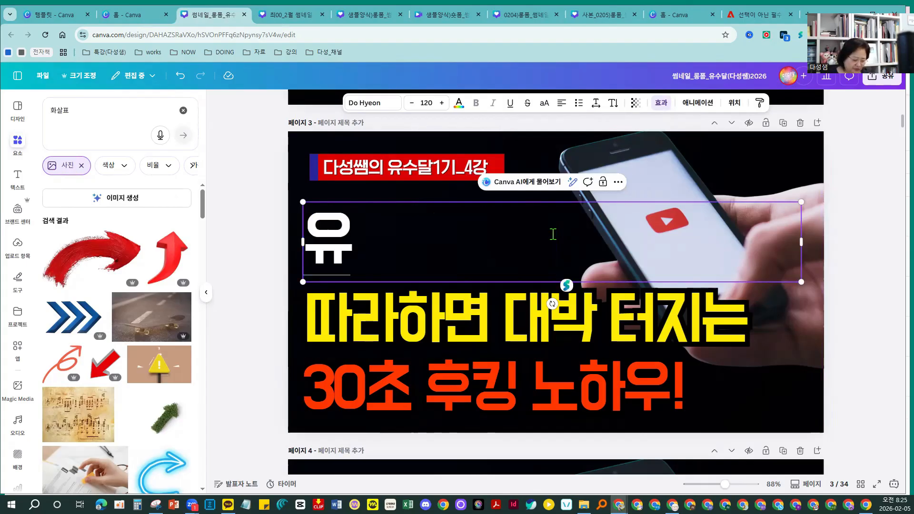
type("튜브 수익")
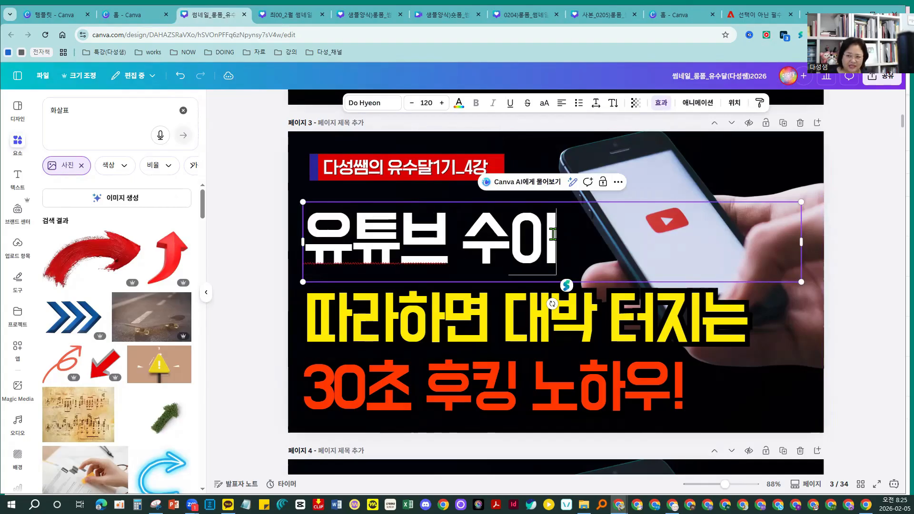
Replace the yellow headline line 따라하면 대박 터지는 on page 3 with 창출, and remove that word again.
double_click(314, 326)
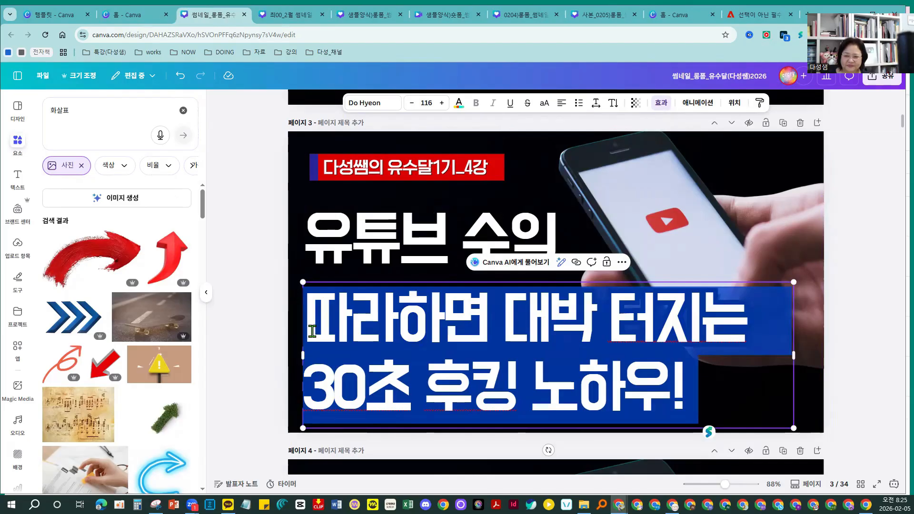
double_click(317, 331)
left_click_drag(317, 331, 669, 330)
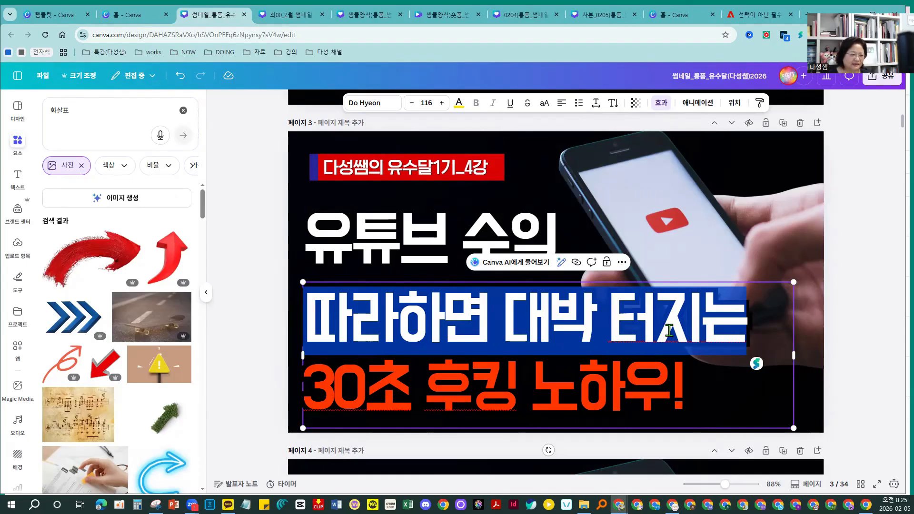
type("창출30초 후킹 노하우!")
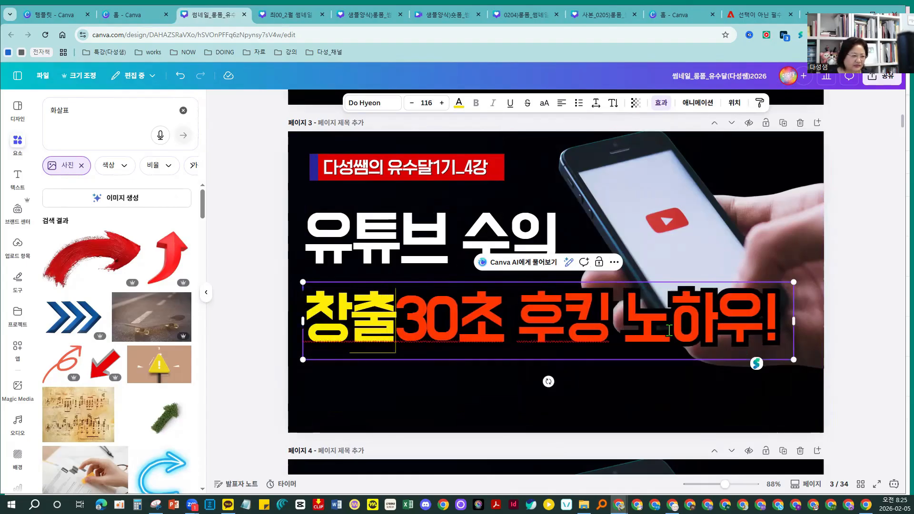
key("BackSpace")
key("BackSpace")
key("BackSpace")
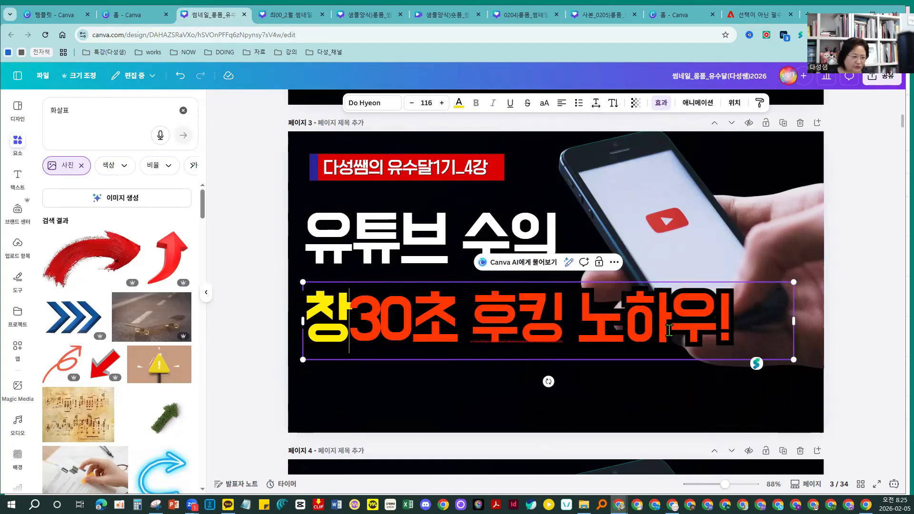
key("BackSpace")
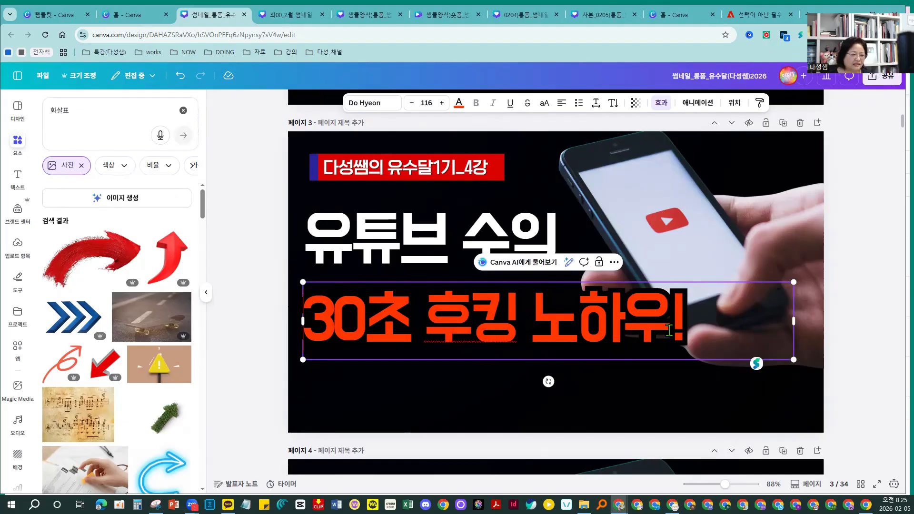
Enter 만들기 8가지 방법 ahead of 30초 후킹 노하우! in page 3's lower headline text.
type("만ㄴㄷ")
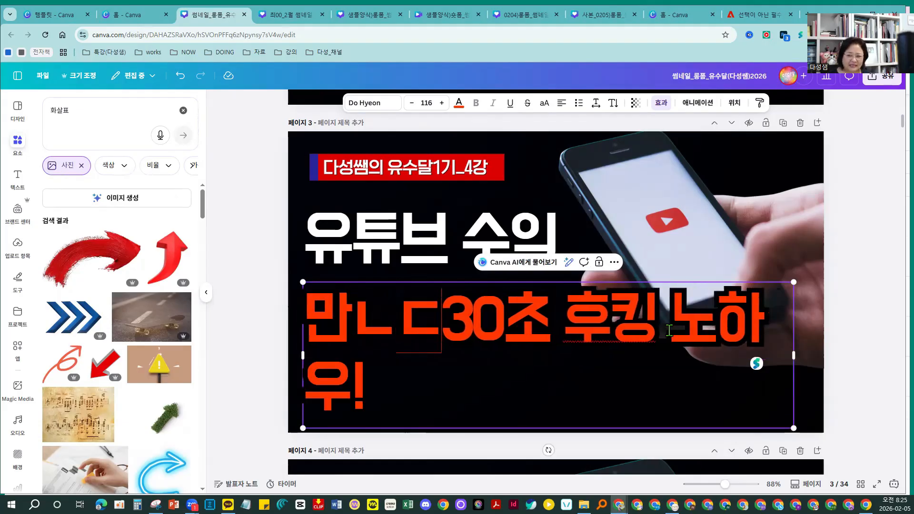
key("BackSpace")
key("BackSpace")
type("들기 ")
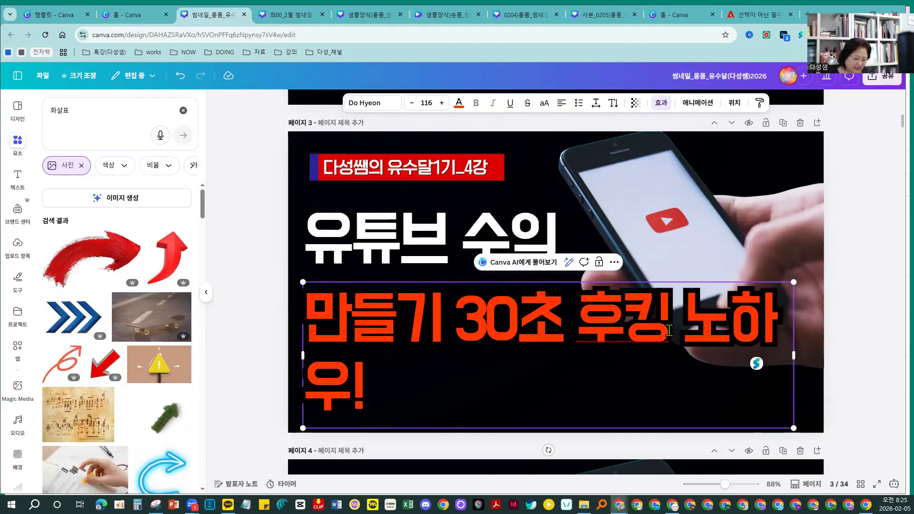
type("8가")
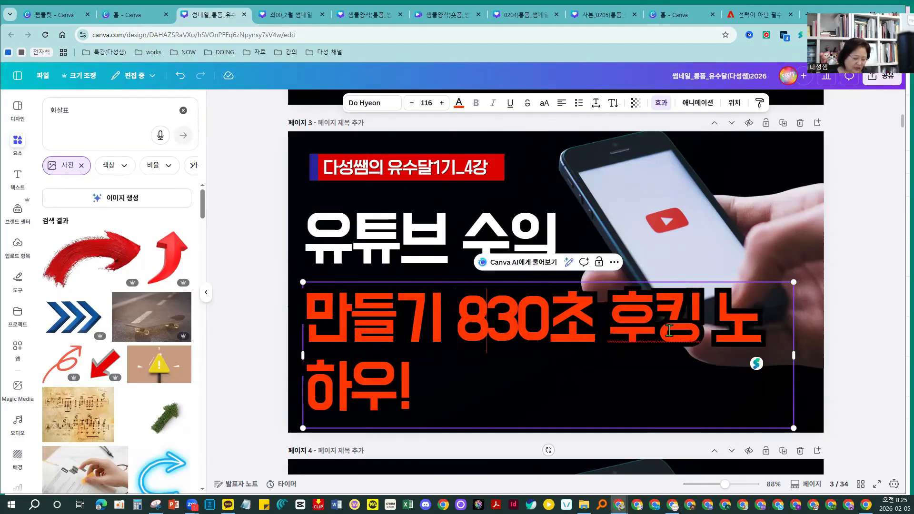
type("지 ")
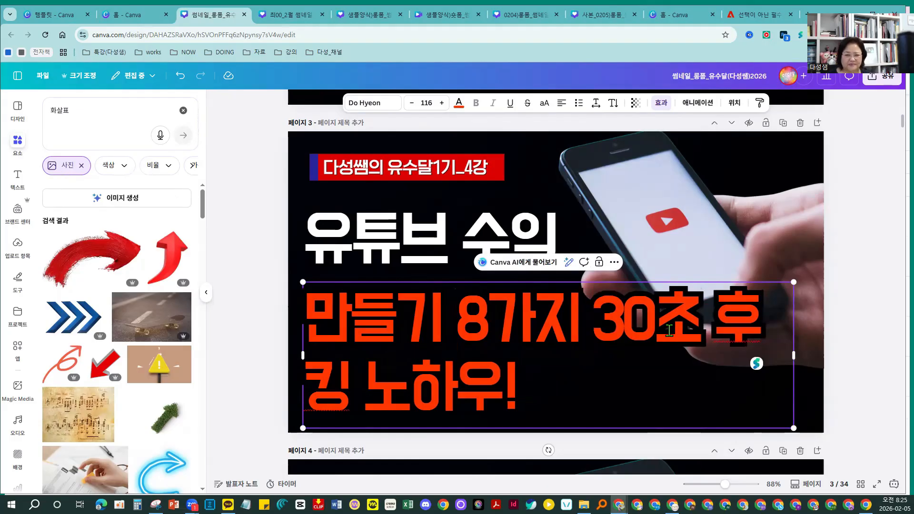
type("방법")
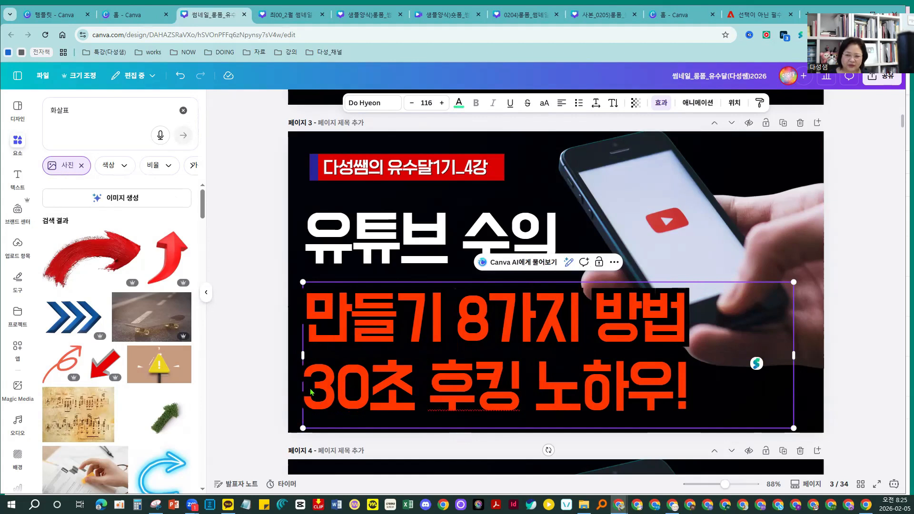
Delete 30초 후킹 노하우! from page 3's headline, leaving an empty line under 만들기 8가지 방법.
left_click_drag(691, 384, 309, 385)
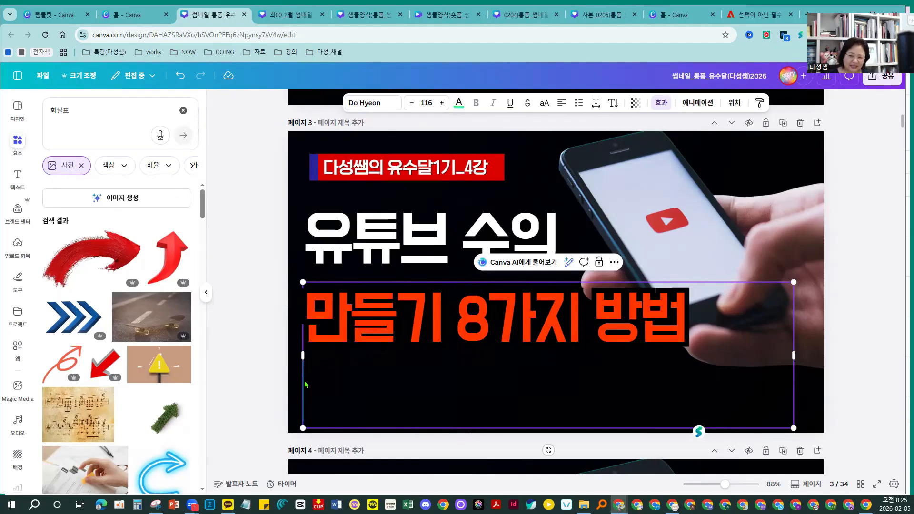
key("BackSpace")
key("BackSpace")
key("BackSpace")
key("Return")
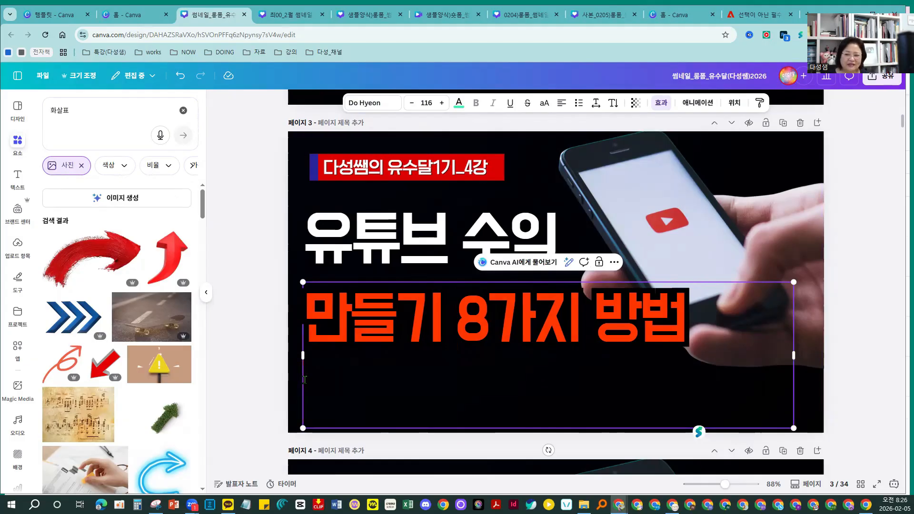
type("지금도")
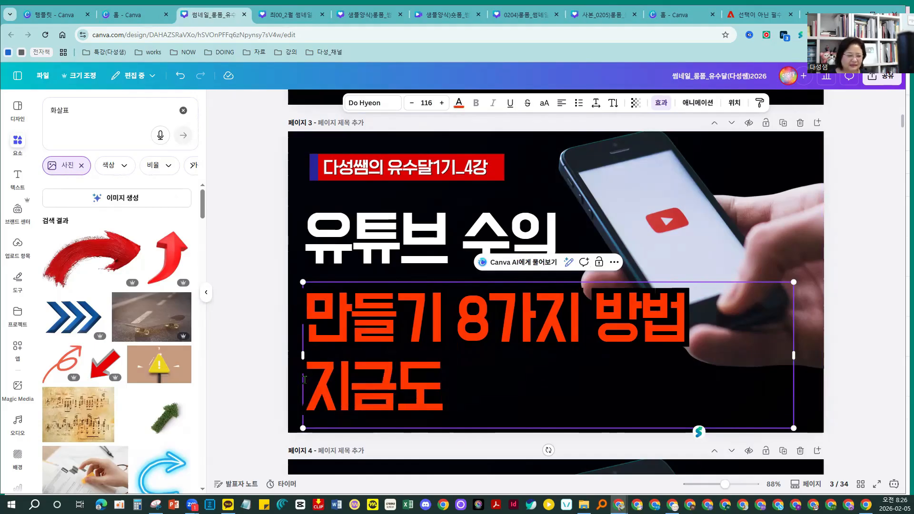
key("BackSpace")
key("BackSpace")
key("BackSpace")
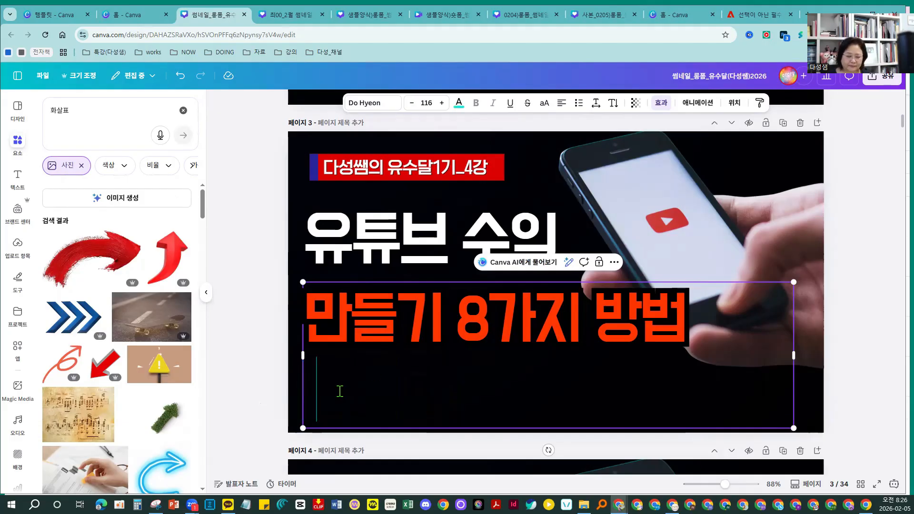
Enter 바로 적용하기 as the last headline line on page 3.
type("바로 적용")
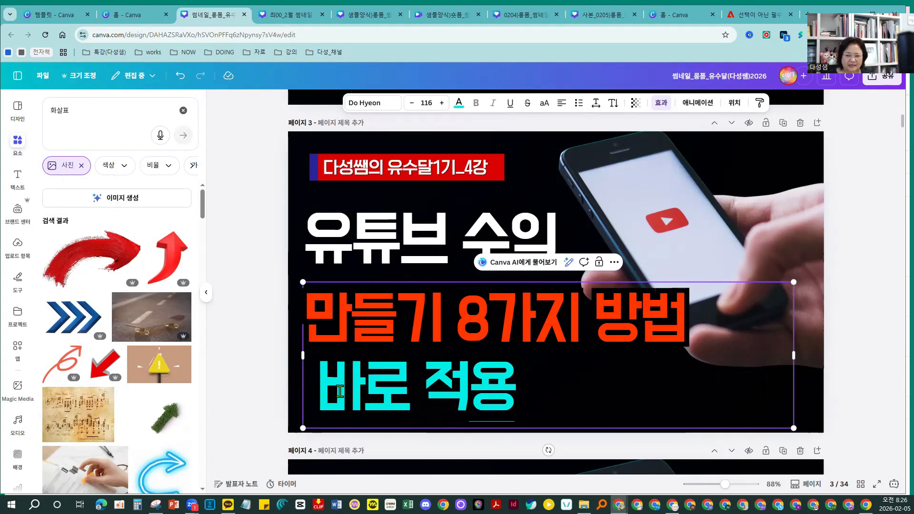
type("하기")
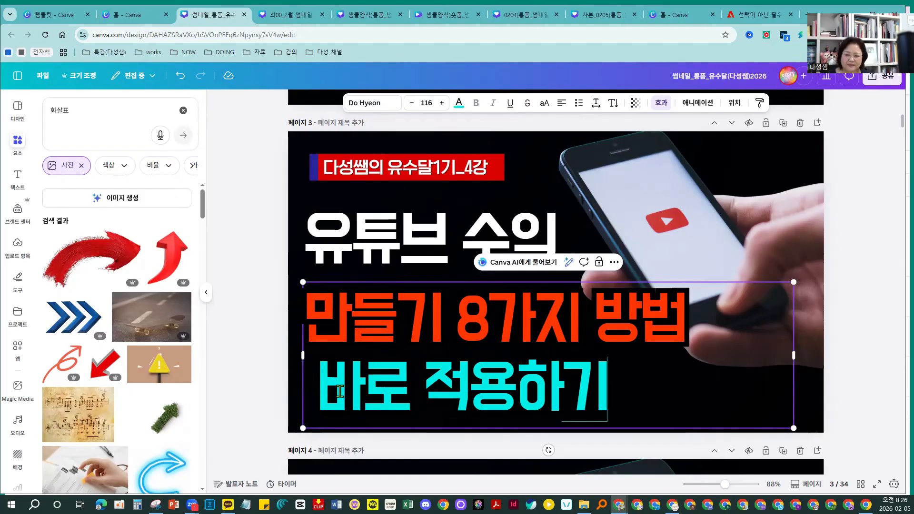
left_click(270, 342)
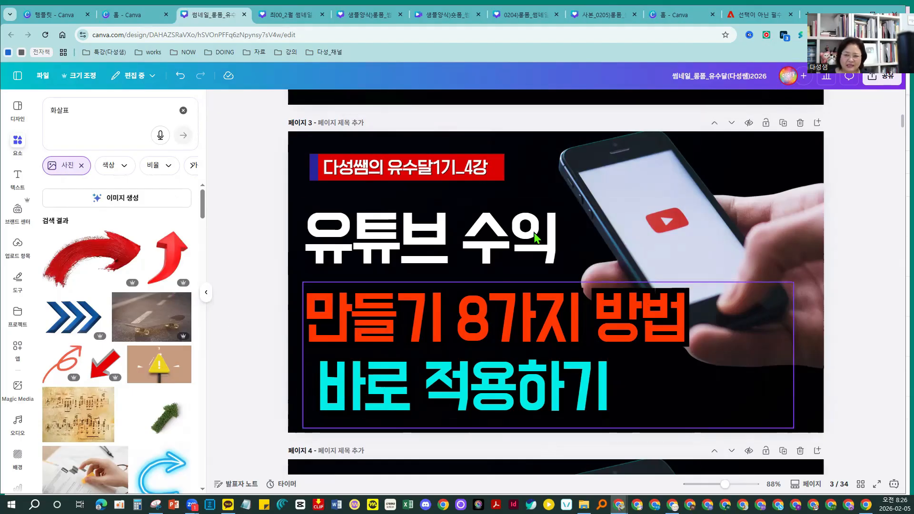
Recolour the headline line 만들기 8가지 방법 on page 3 to the yellow #ffed05.
left_click(319, 317)
double_click(319, 317)
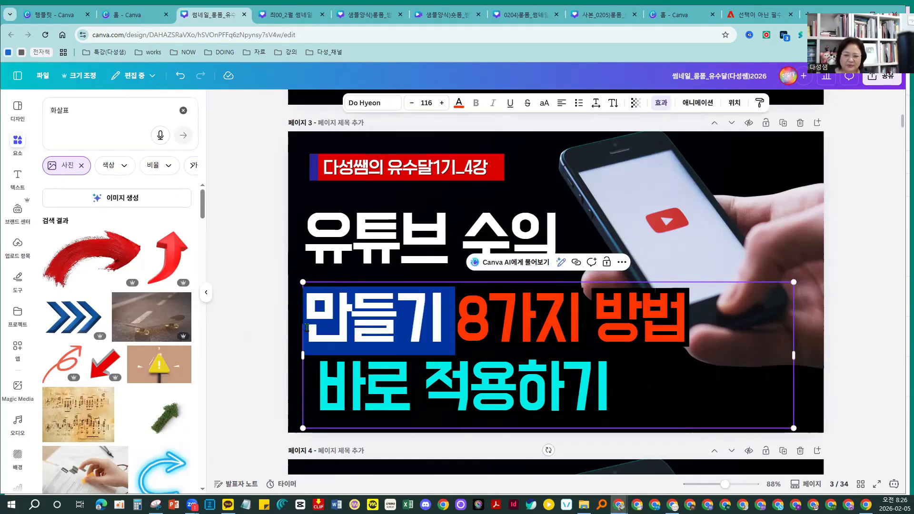
left_click(310, 327)
left_click_drag(310, 327, 687, 318)
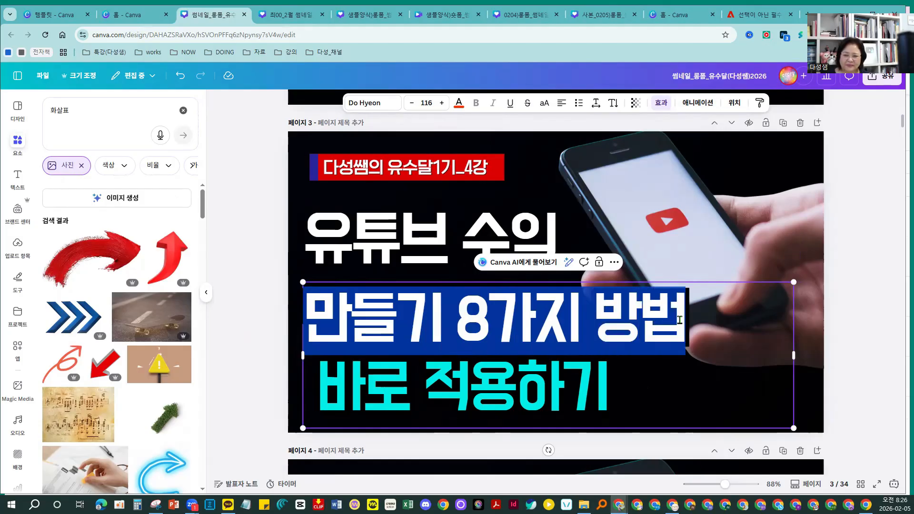
left_click(460, 105)
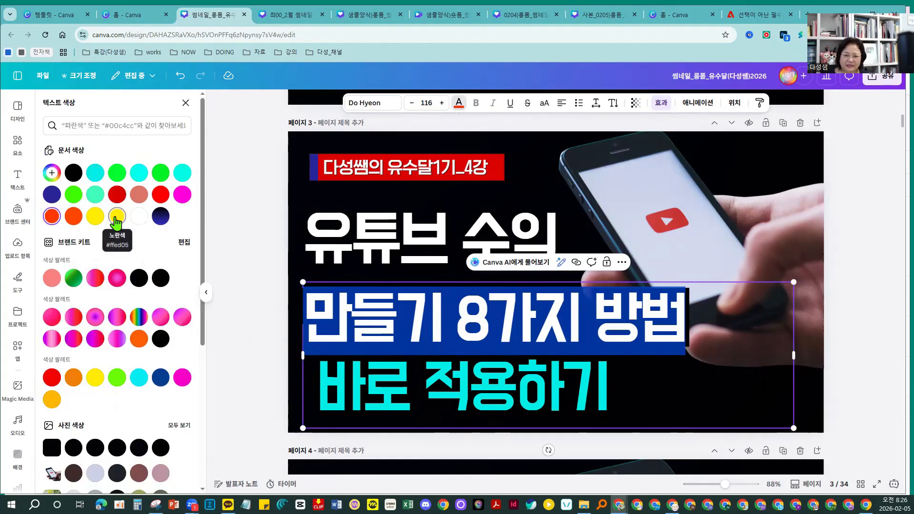
left_click(116, 218)
left_click(260, 274)
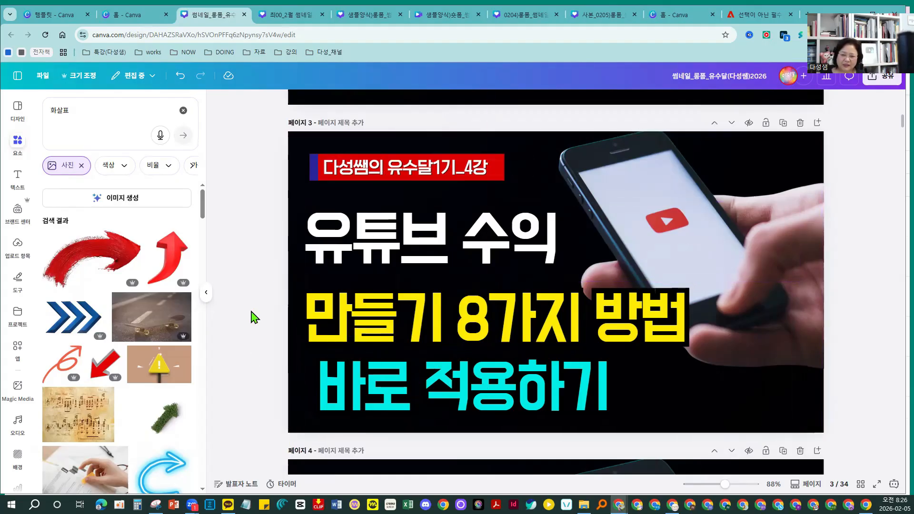
Delete the phone photo from page 3 and put a copy of page 1's laptop image on that page instead.
left_click(667, 209)
key("Delete")
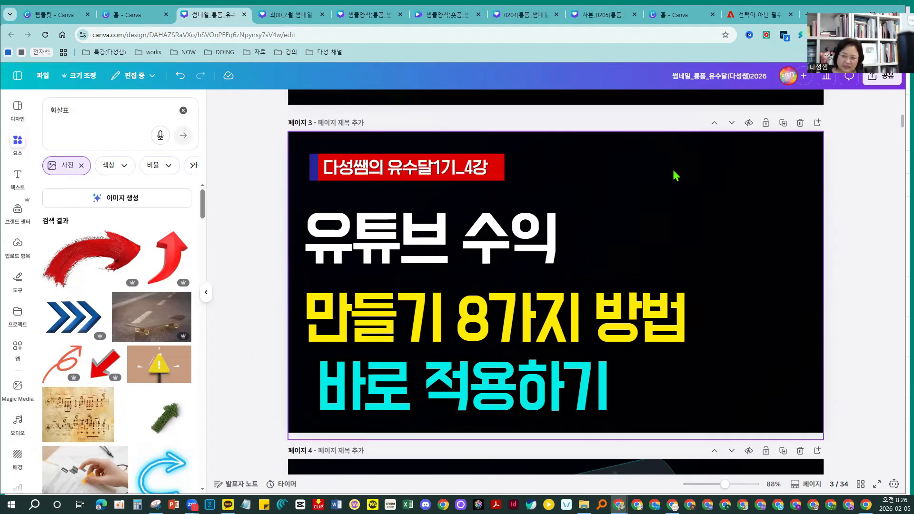
scroll(700, 180, "up", 10)
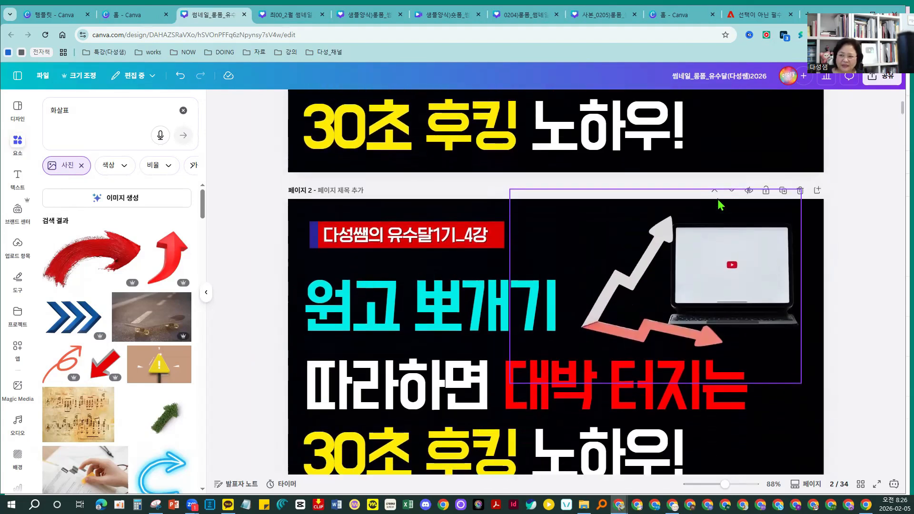
scroll(880, 170, "up", 1)
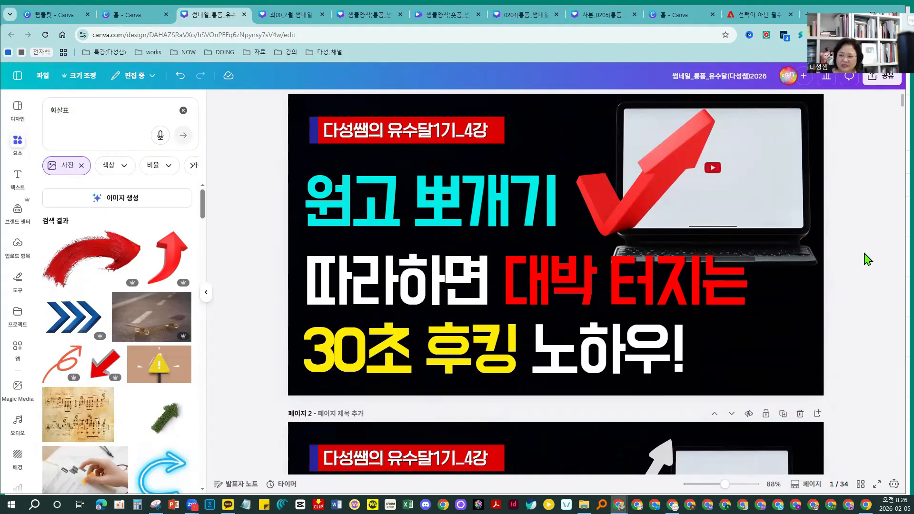
left_click(770, 146)
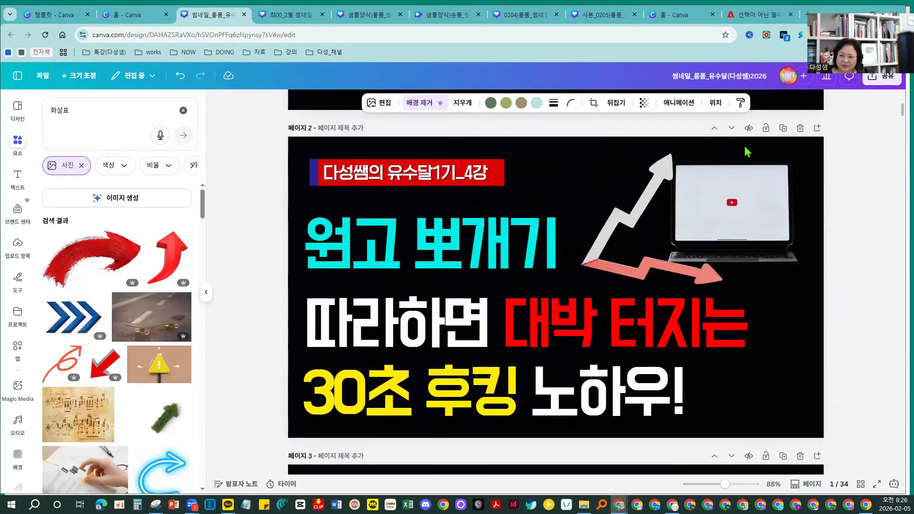
scroll(297, 271, "down", 15)
scroll(297, 272, "up", 3)
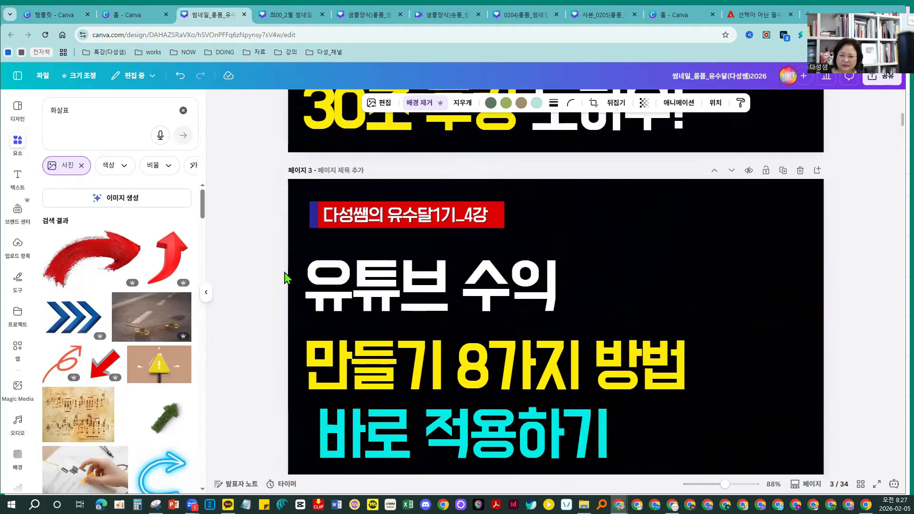
left_click(275, 284)
key("ctrl+v")
scroll(689, 206, "up", 15)
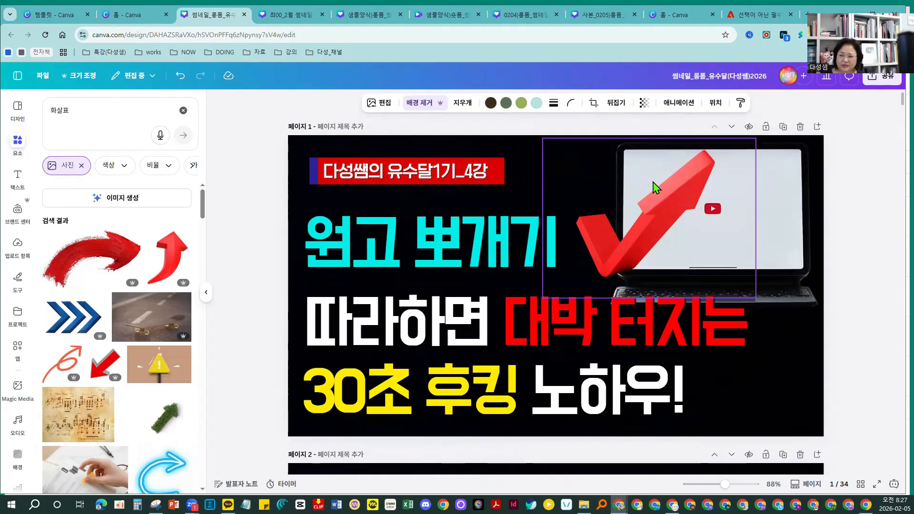
Copy the red check-shaped arrow from page 1 onto page 3, over the laptop image.
left_click(649, 188)
scroll(645, 187, "down", 12)
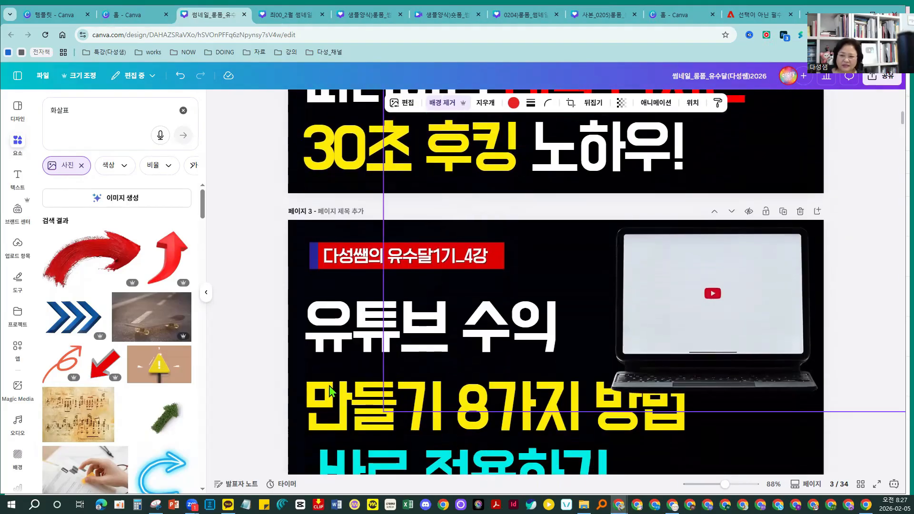
left_click(275, 405)
key("ctrl+v")
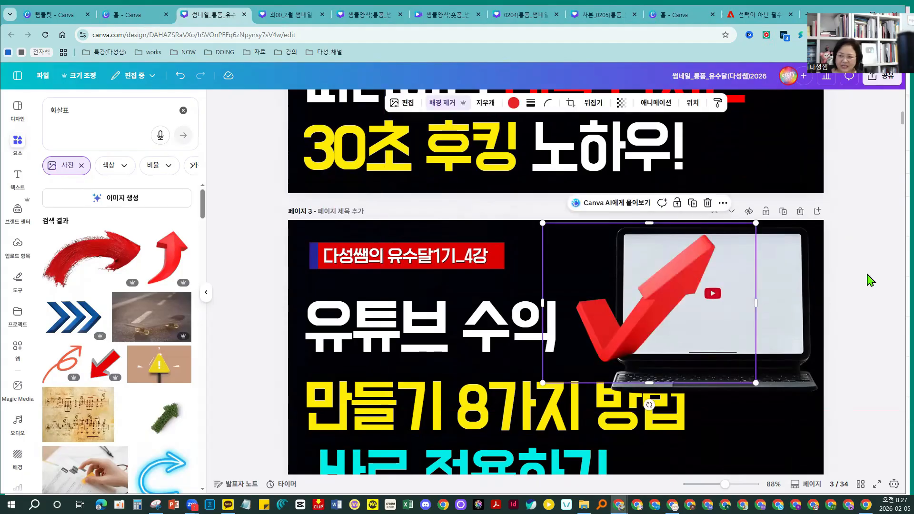
Move page 3 up two places to make it the first page of the design.
scroll(871, 280, "down", 2)
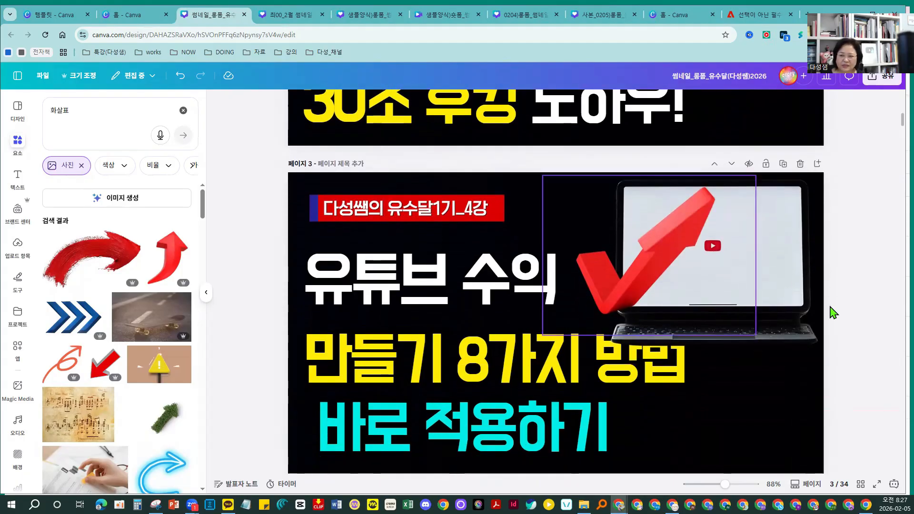
left_click(714, 164)
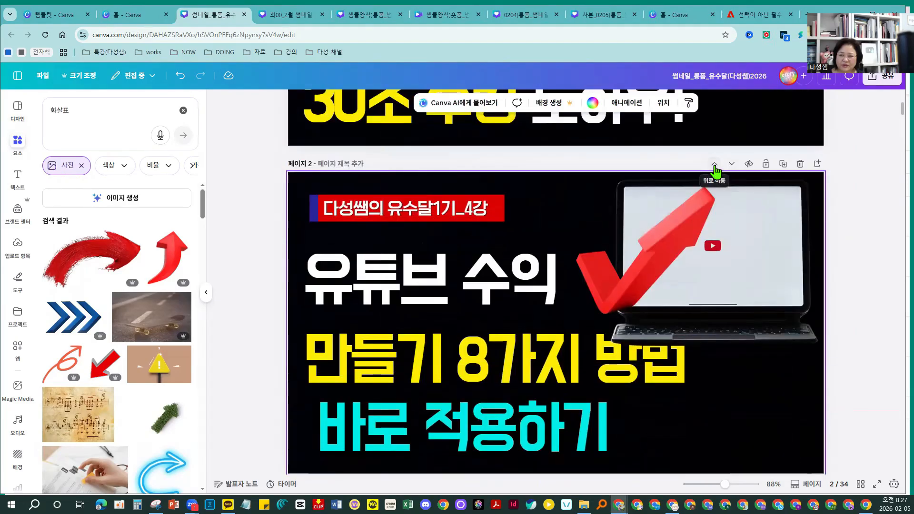
left_click(714, 164)
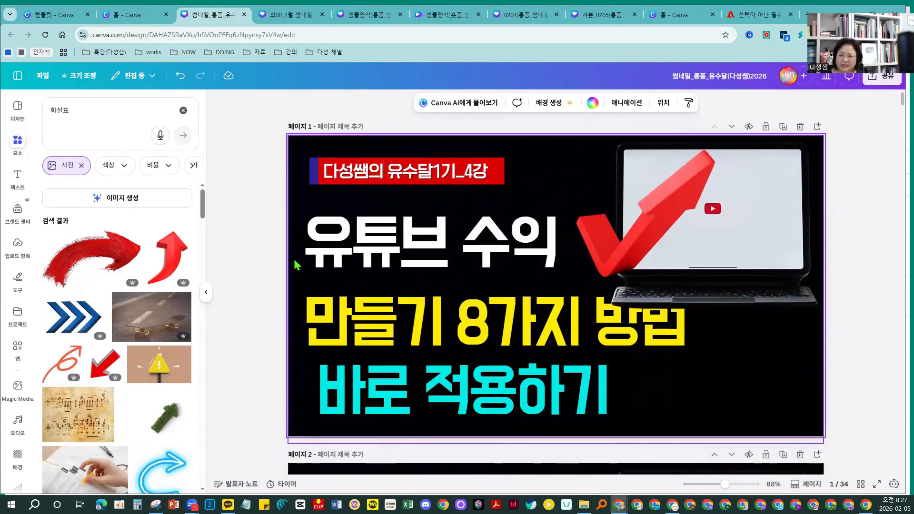
Delete both headline text boxes from page 2, 원고 뽀개기 and 따라하면 대박 터지는 30초 후킹 노하우!
scroll(295, 264, "down", 7)
scroll(295, 265, "up", 2)
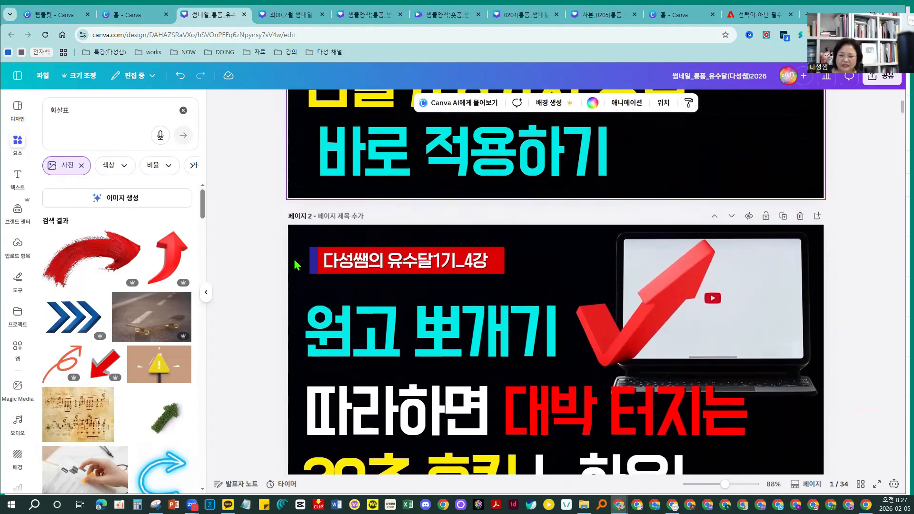
scroll(295, 264, "down", 2)
scroll(295, 264, "down", 1)
left_click(399, 262)
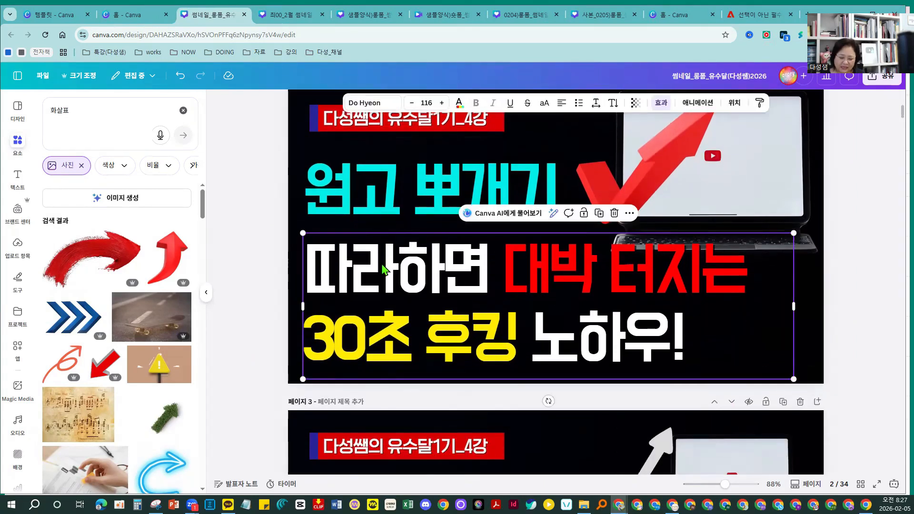
key("Delete")
left_click(374, 206)
key("Delete")
Copy both headline text boxes from page 1, 유튜브 수익 and 만들기 8가지 방법 바로 적용하기, onto page 2.
scroll(346, 269, "up", 3)
scroll(345, 270, "up", 1)
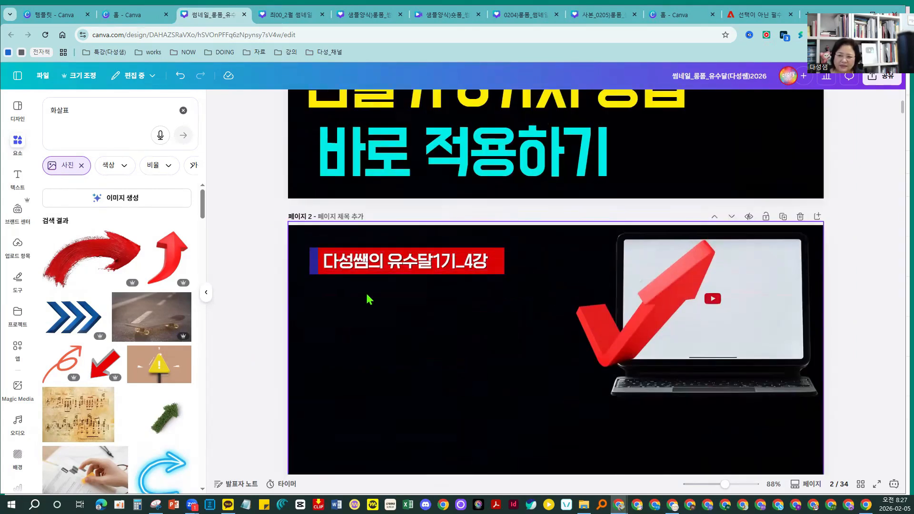
scroll(374, 300, "up", 5)
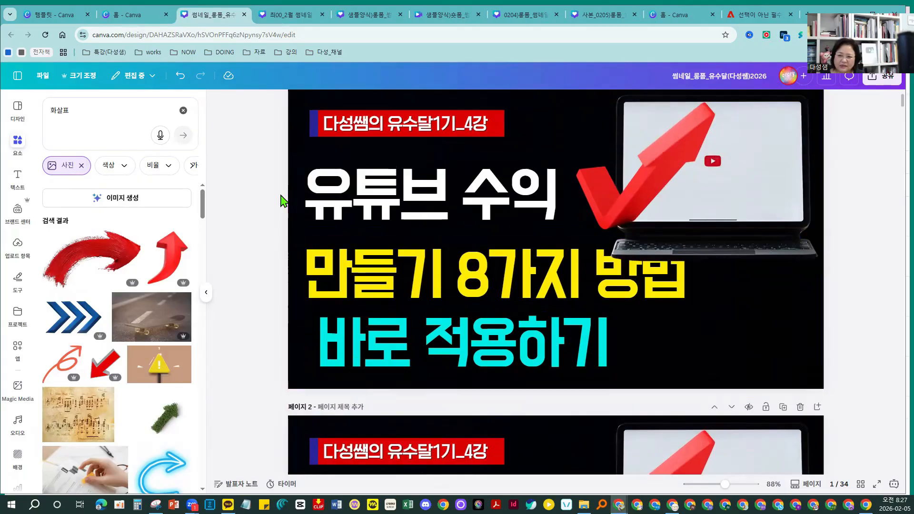
left_click_drag(265, 177, 381, 317)
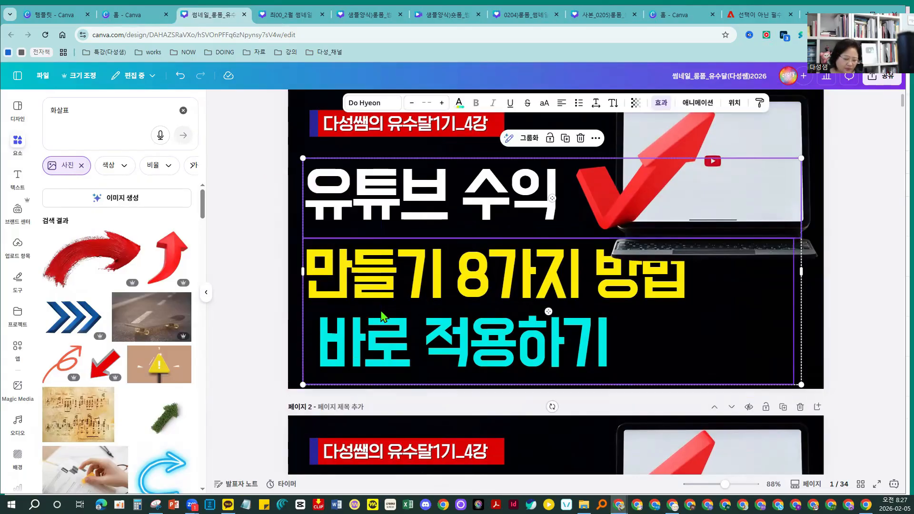
scroll(381, 315, "down", 6)
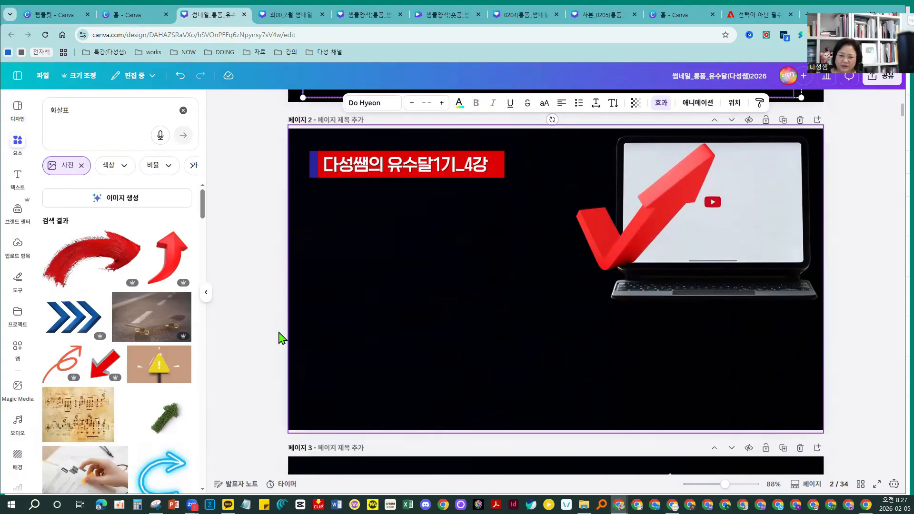
key("ctrl+v")
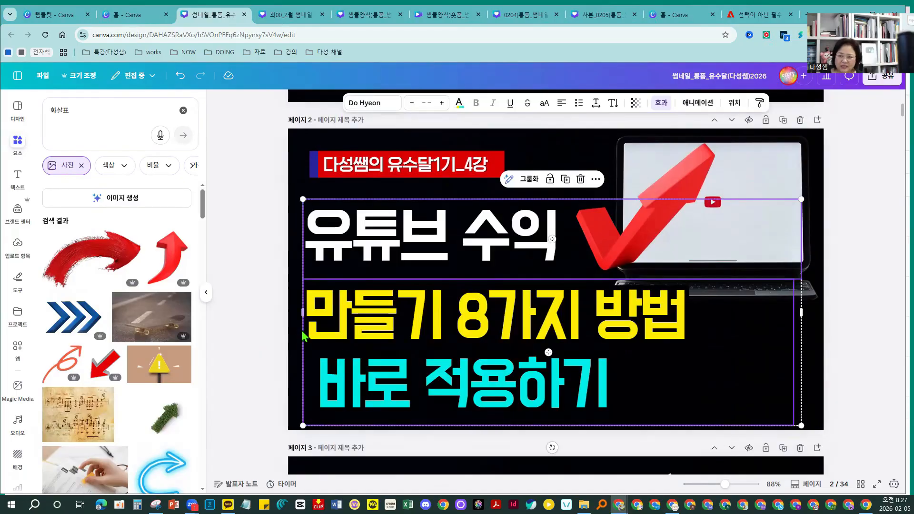
left_click(275, 364)
left_click(344, 334)
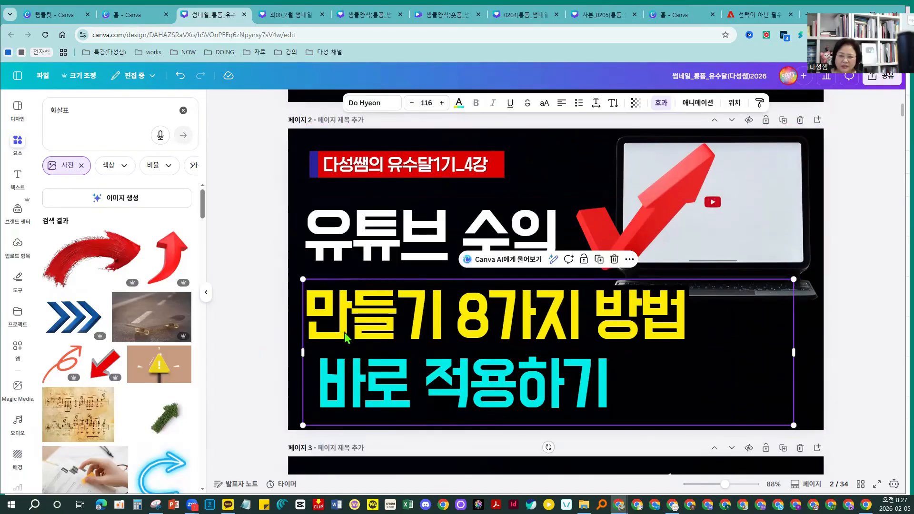
double_click(335, 344)
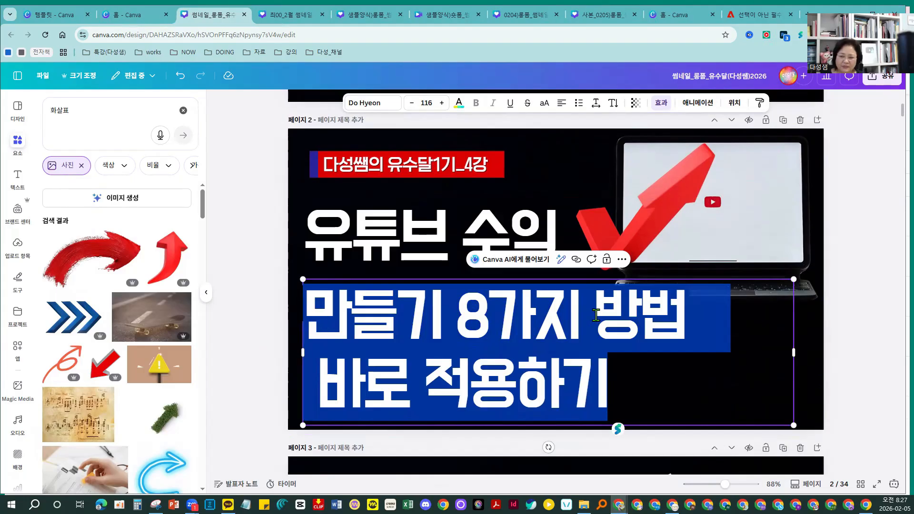
left_click(863, 320)
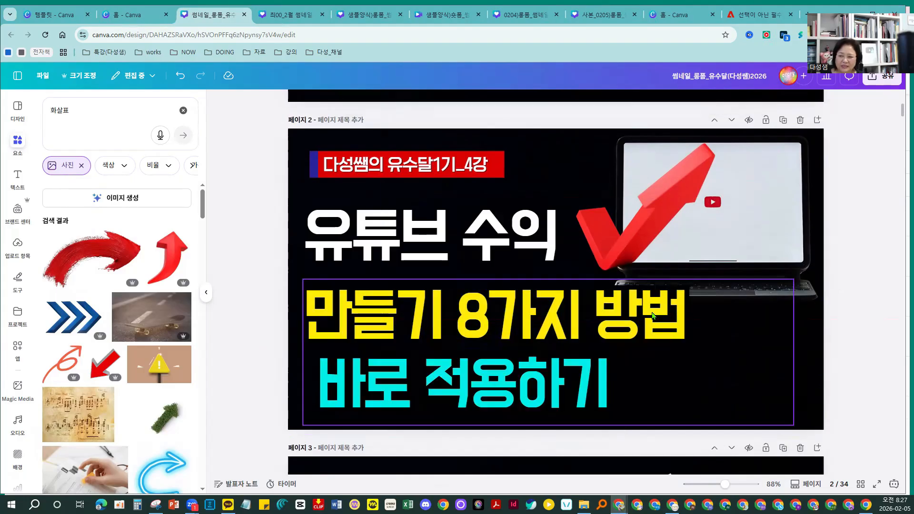
left_click(599, 323)
left_click(598, 321)
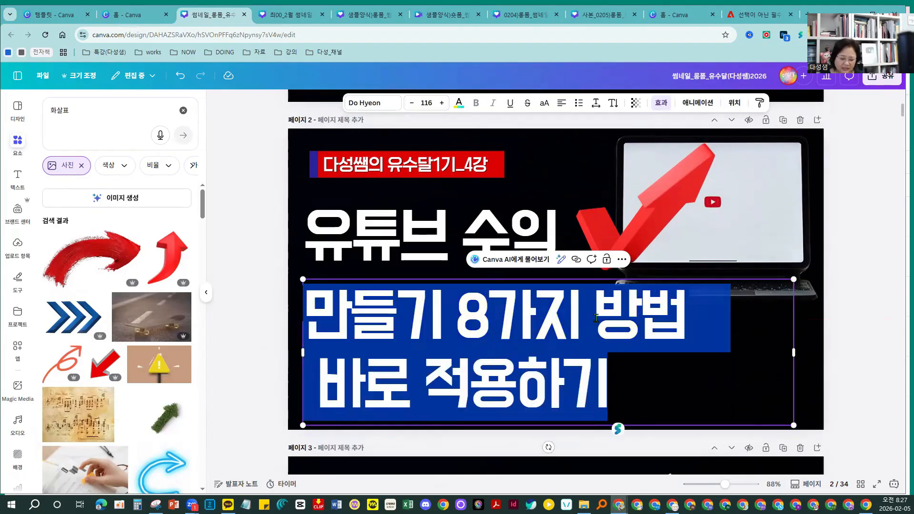
key("BackSpace")
key("ctrl+z")
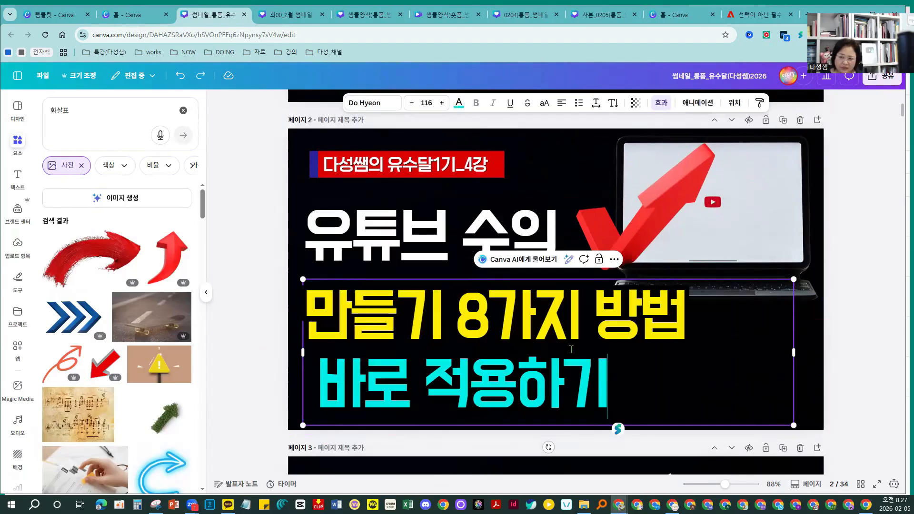
Rearrange page 2's lower headline into two lines: 만들기 8가지 and 방법 바로 적용하기.
left_click(604, 321)
key("Return")
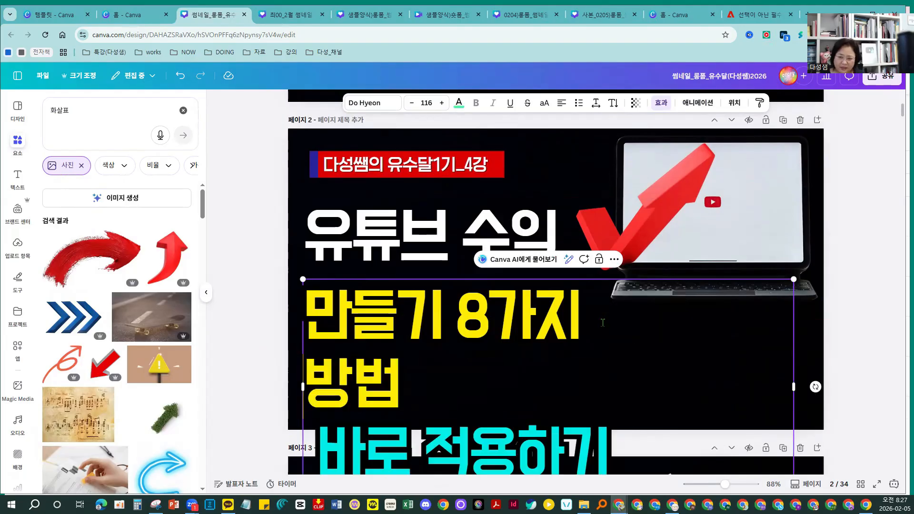
left_click(431, 379)
key("Delete")
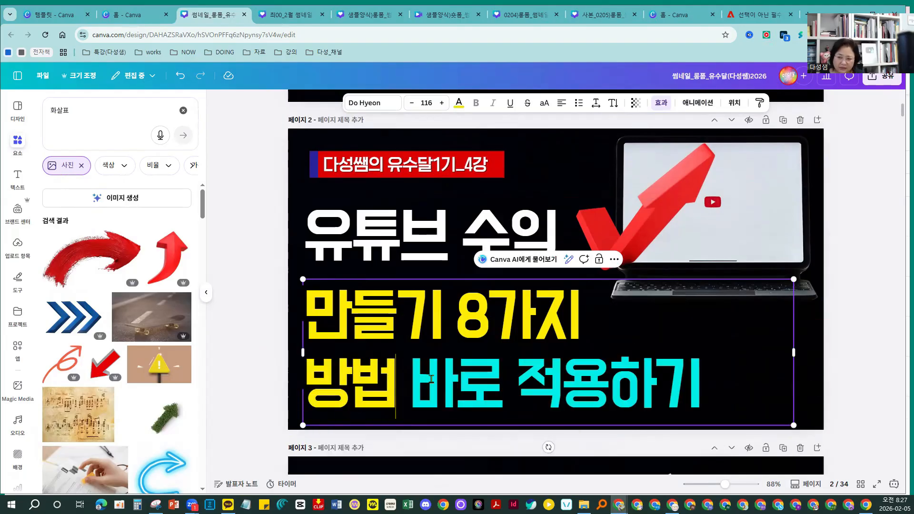
Recolour the whole last headline line 방법 바로 적용하기 on page 2 to white.
key("Home")
key("shift+Right")
key("shift+Right")
key("shift+Right")
key("shift+Right")
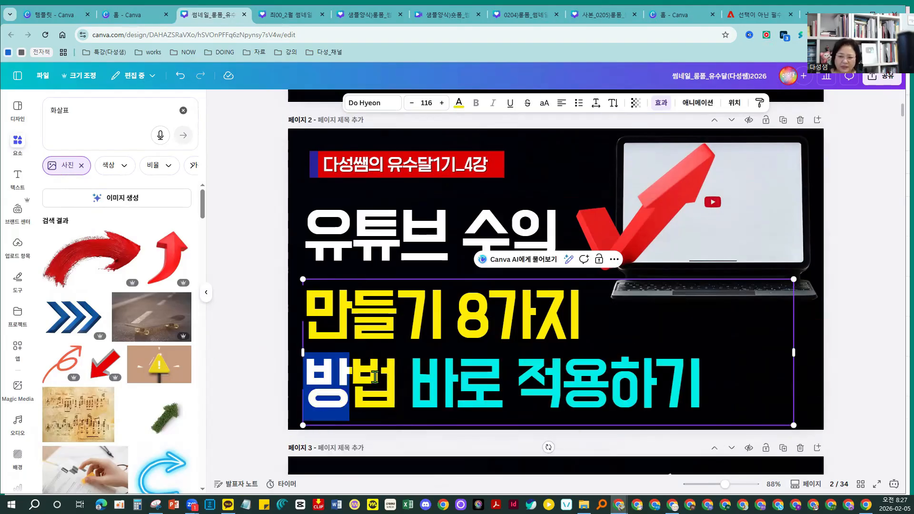
left_click_drag(436, 374, 695, 371)
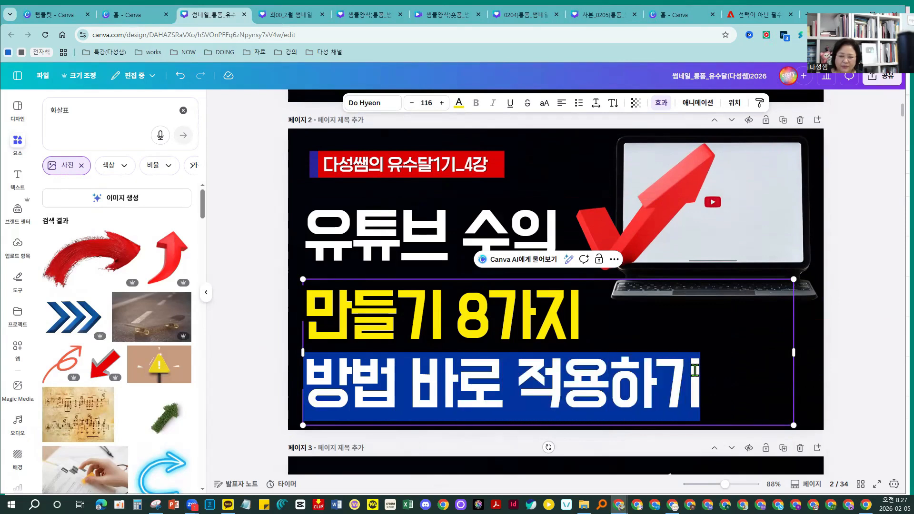
left_click(459, 102)
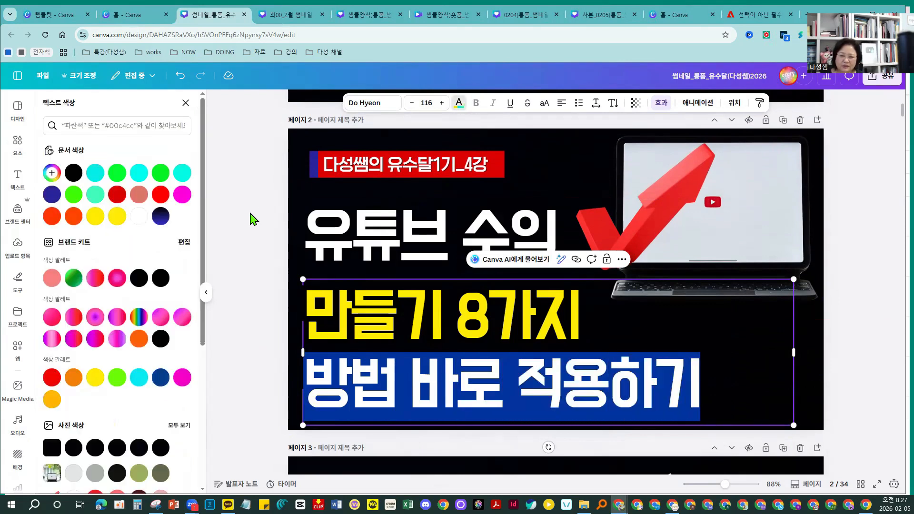
left_click(138, 217)
left_click(244, 279)
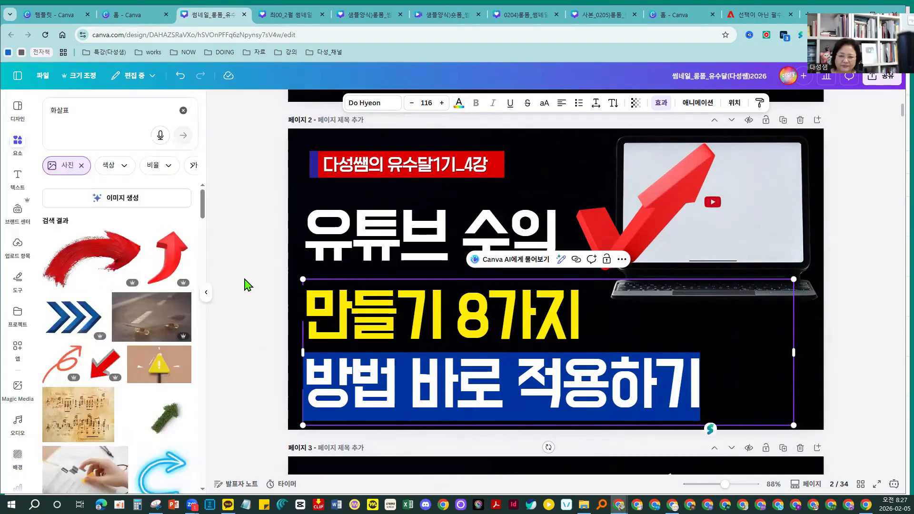
left_click(244, 279)
Recolour the headline text 유튜브 수익 on page 2 to bright green.
double_click(317, 243)
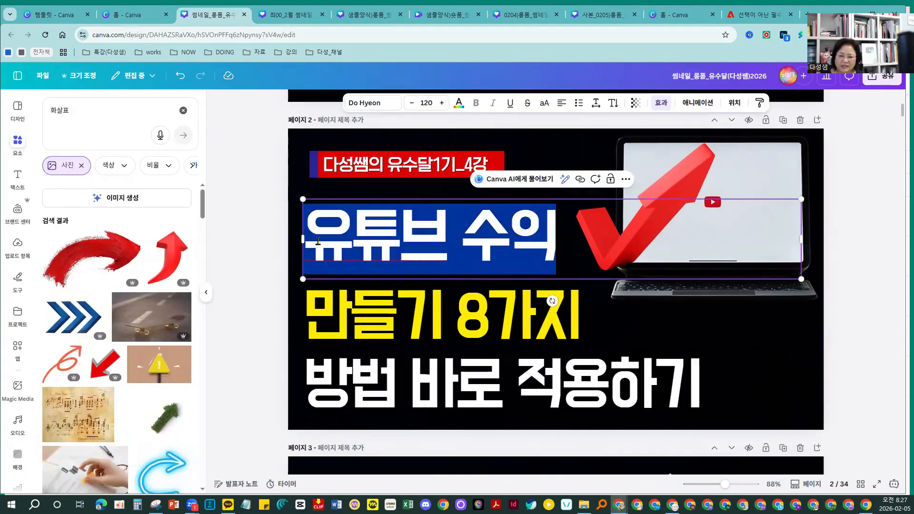
left_click(309, 245)
left_click_drag(310, 245, 561, 240)
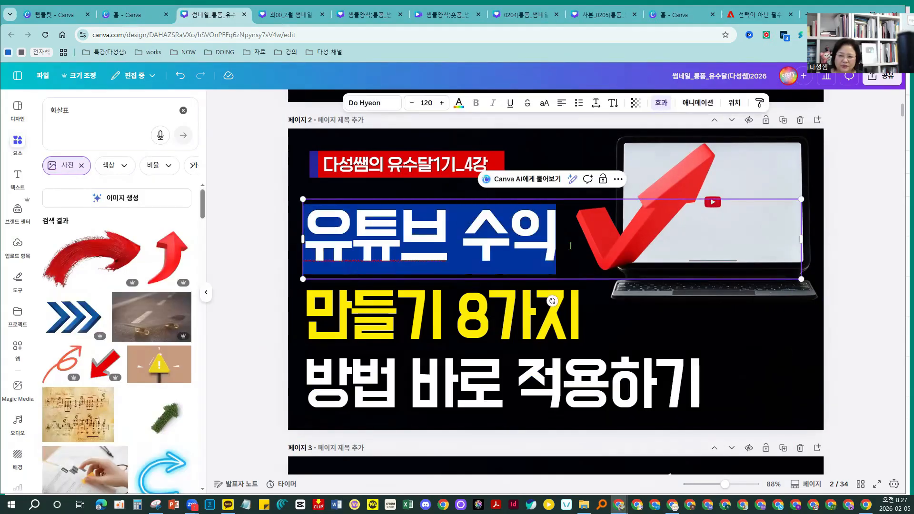
left_click(458, 103)
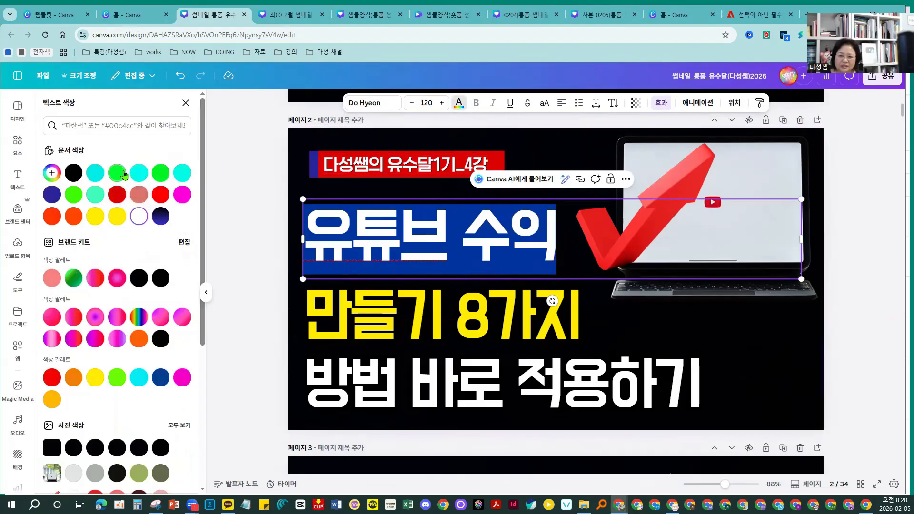
left_click(154, 179)
left_click(252, 192)
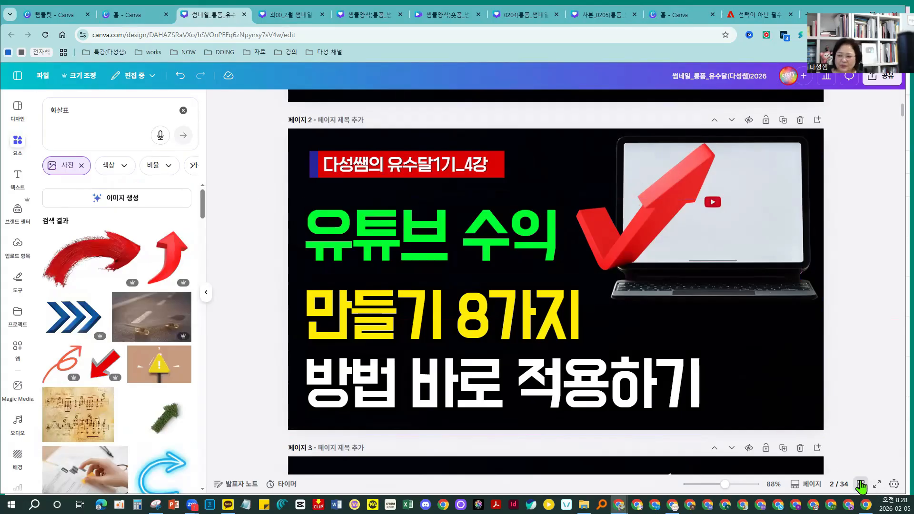
Open page 3 from the page overview and delete its two headline text boxes, keeping the label and images.
left_click(860, 484)
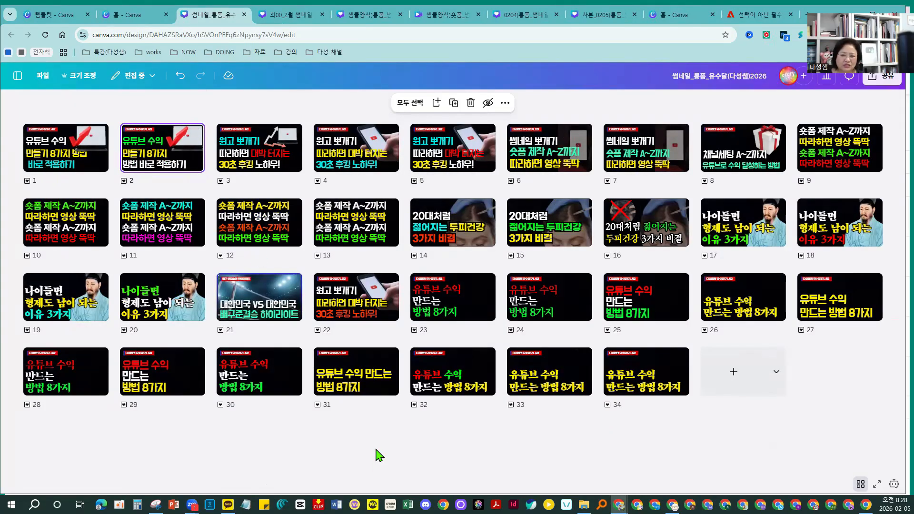
double_click(233, 162)
left_click(411, 342)
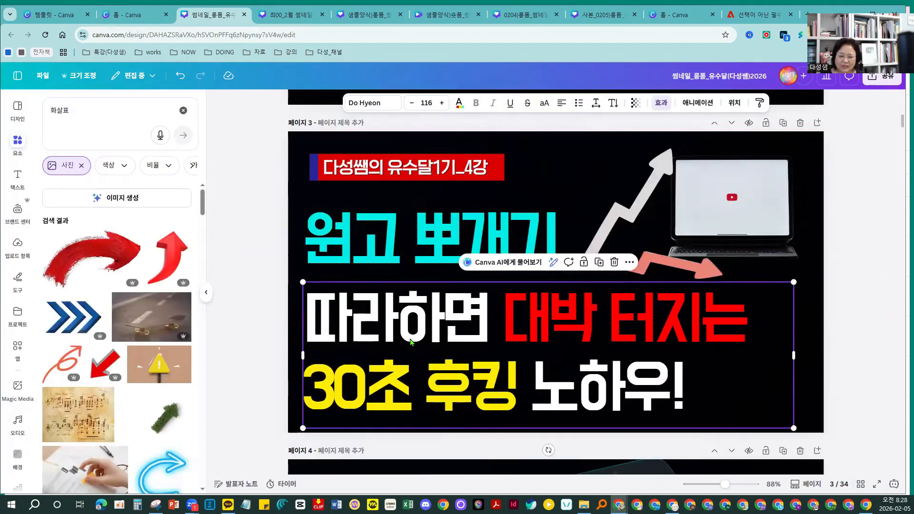
key("Delete")
left_click(369, 258)
key("Delete")
Copy page 2's headline text boxes, 유튜브 수익 and 만들기 8가지 방법 바로 적용하기, onto page 3.
scroll(267, 364, "up", 5)
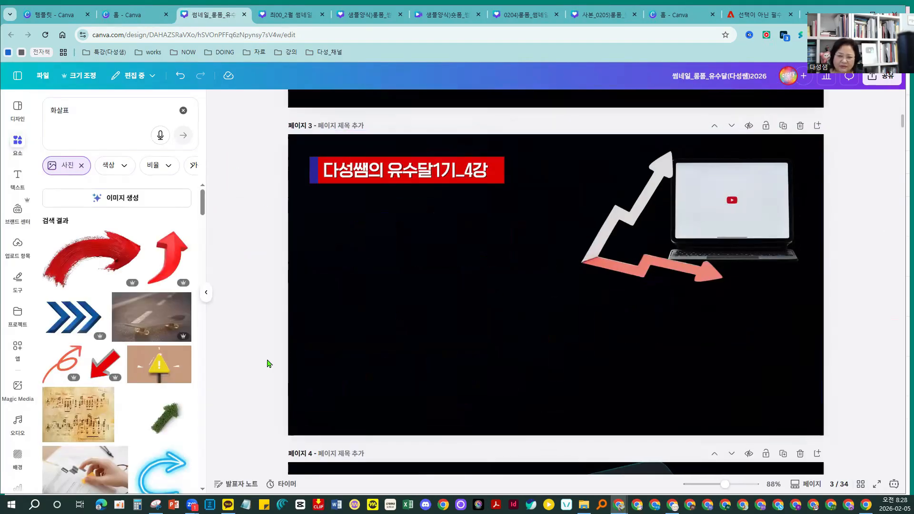
scroll(268, 364, "up", 2)
left_click_drag(255, 250, 366, 406)
scroll(206, 419, "down", 5)
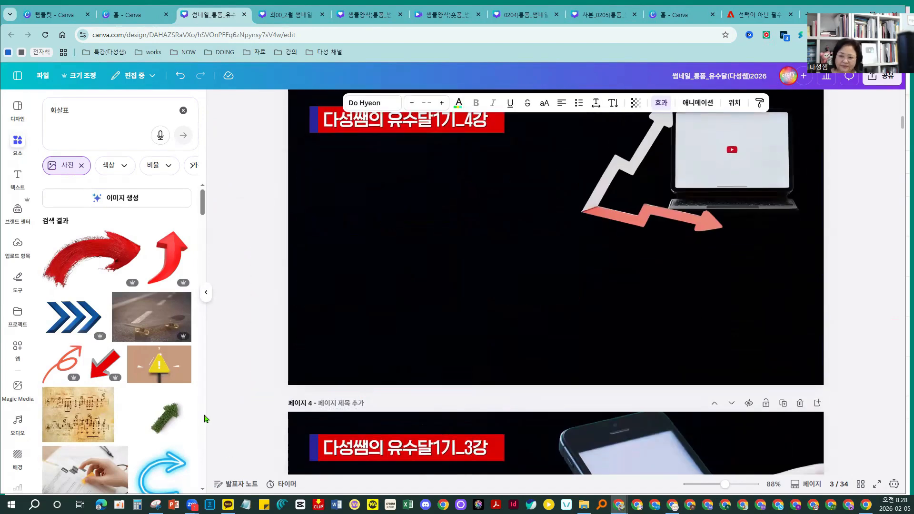
scroll(245, 335, "up", 2)
key("ctrl+v")
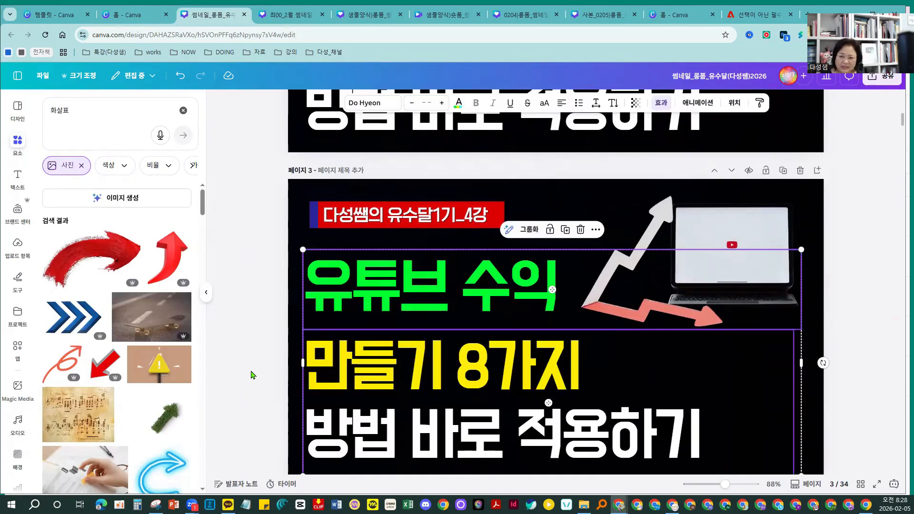
left_click(268, 385)
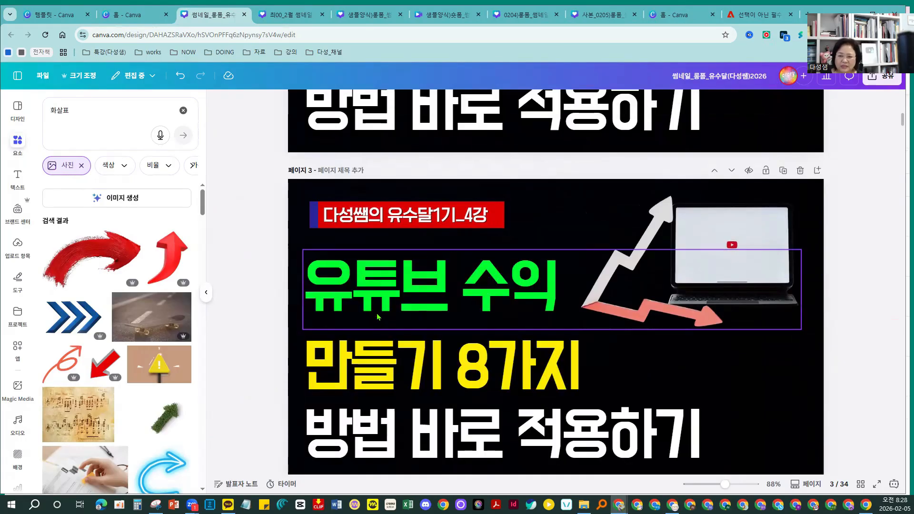
Recolour the headline text 유튜브 수익 on page 3 to orange-red.
left_click(417, 306)
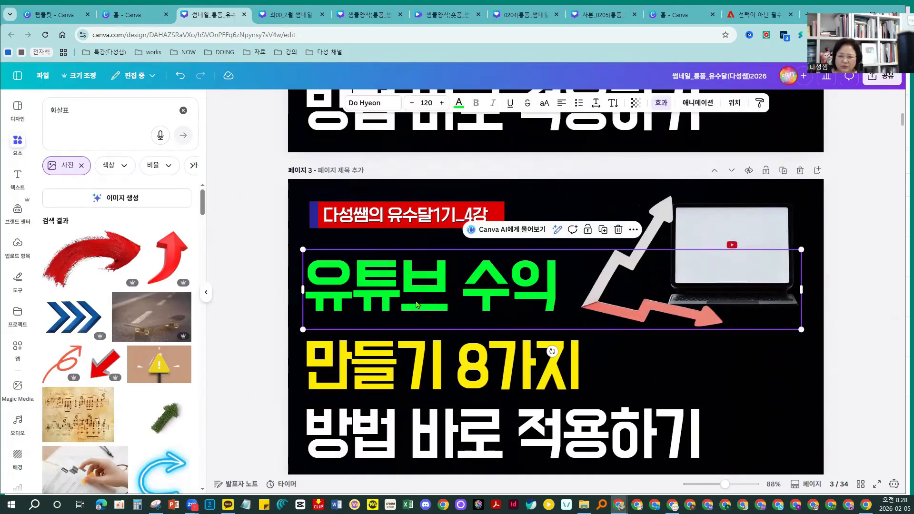
left_click(427, 275)
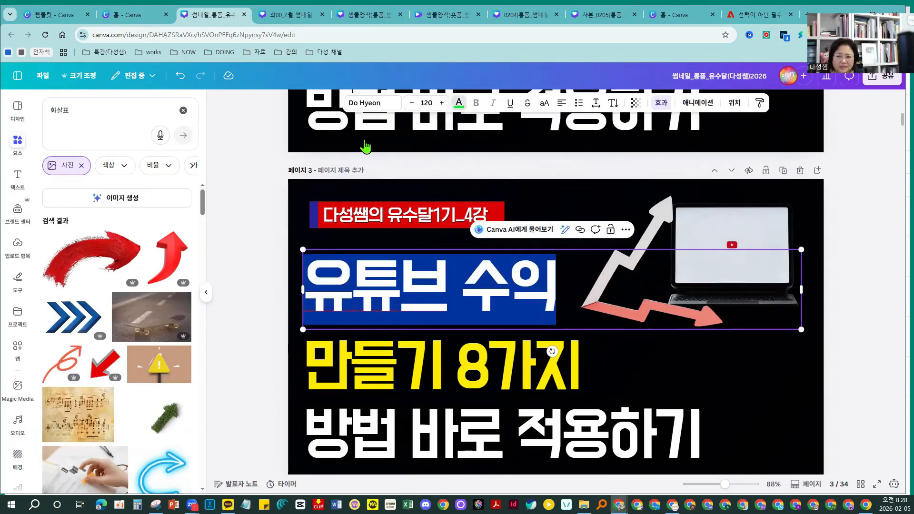
left_click(458, 103)
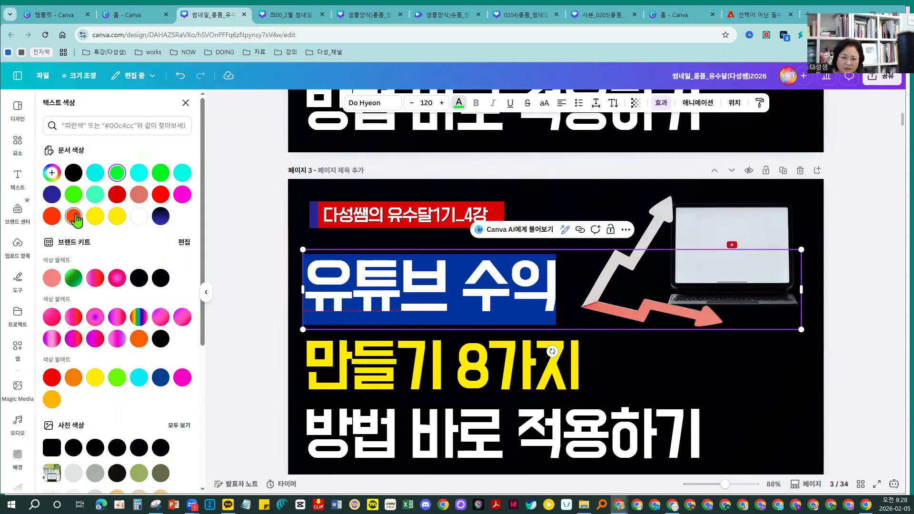
left_click(75, 220)
left_click(240, 249)
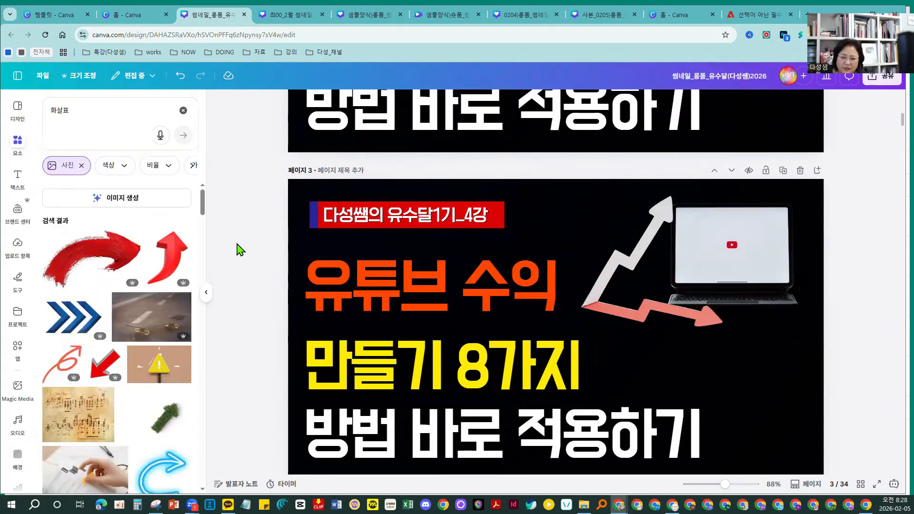
Recolour the headline text 유튜브 수익 on page 3 to pure red, #ff0000.
left_click(350, 285)
left_click(350, 284)
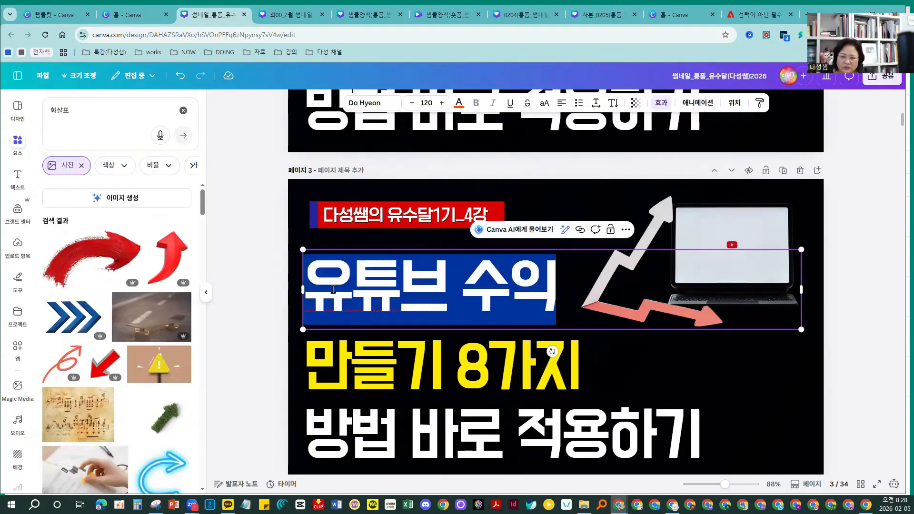
left_click_drag(310, 296, 547, 295)
left_click(459, 106)
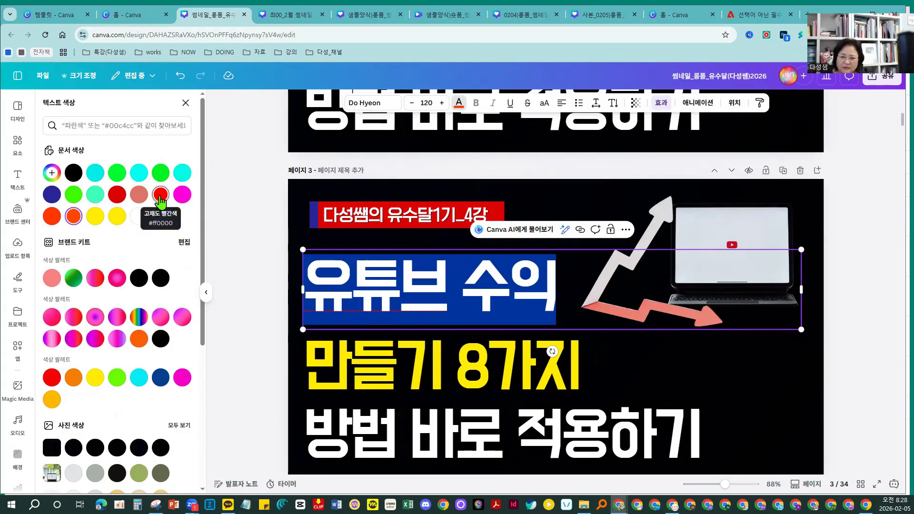
left_click(160, 196)
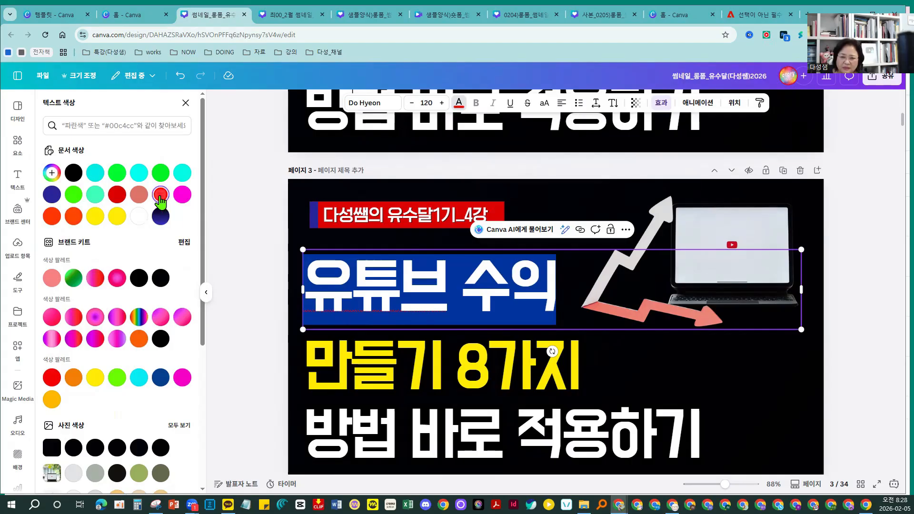
left_click(275, 371)
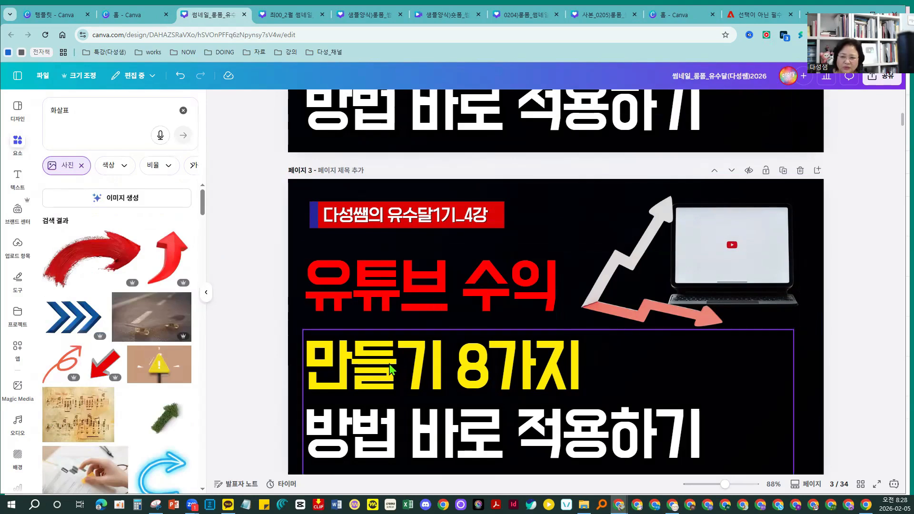
Recolour the headline line 만들기 8가지 on page 3 to bright green, #00ff30.
double_click(367, 380)
left_click(329, 381)
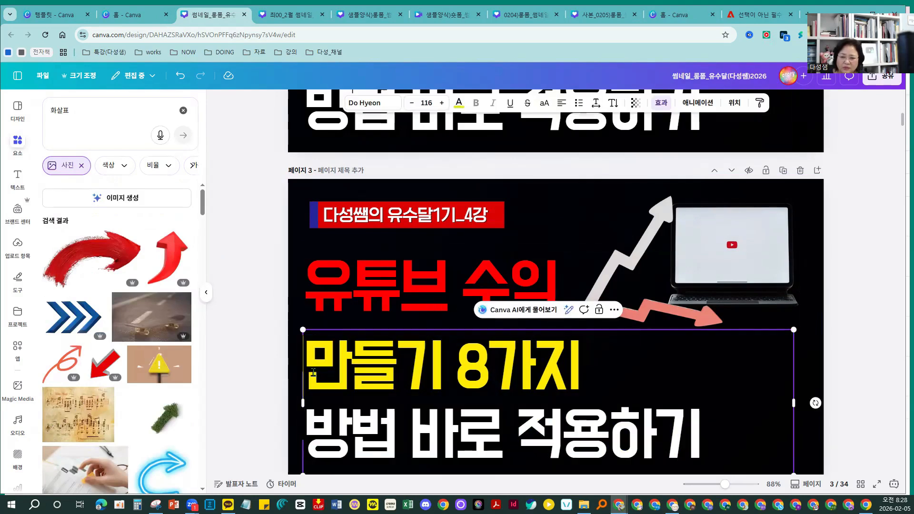
left_click_drag(311, 374, 568, 368)
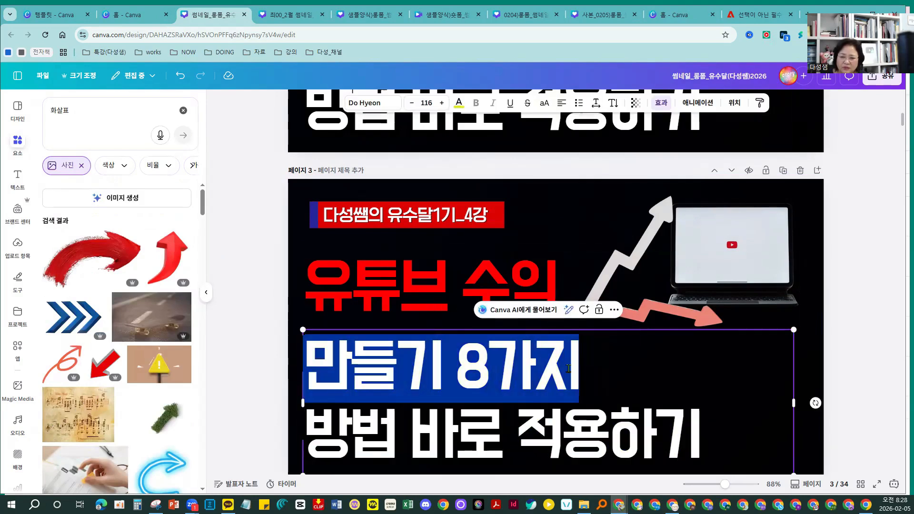
left_click(459, 103)
left_click(117, 173)
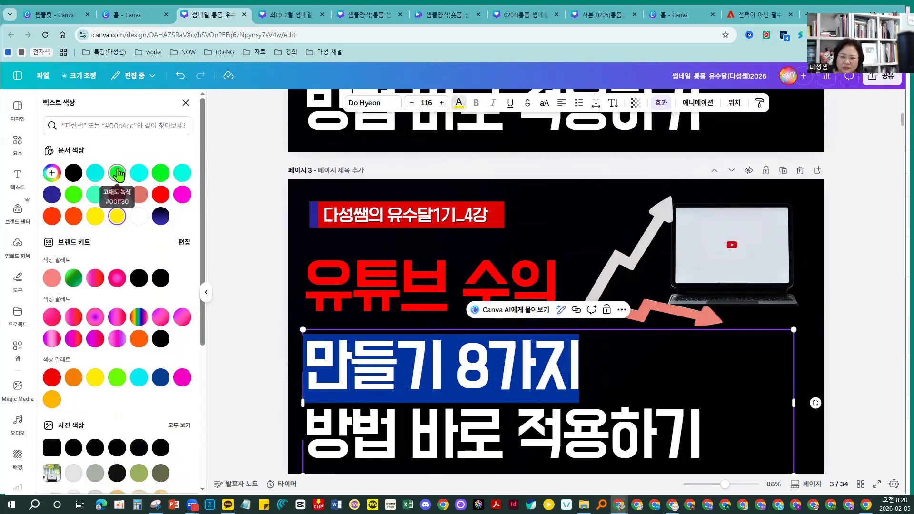
left_click(240, 291)
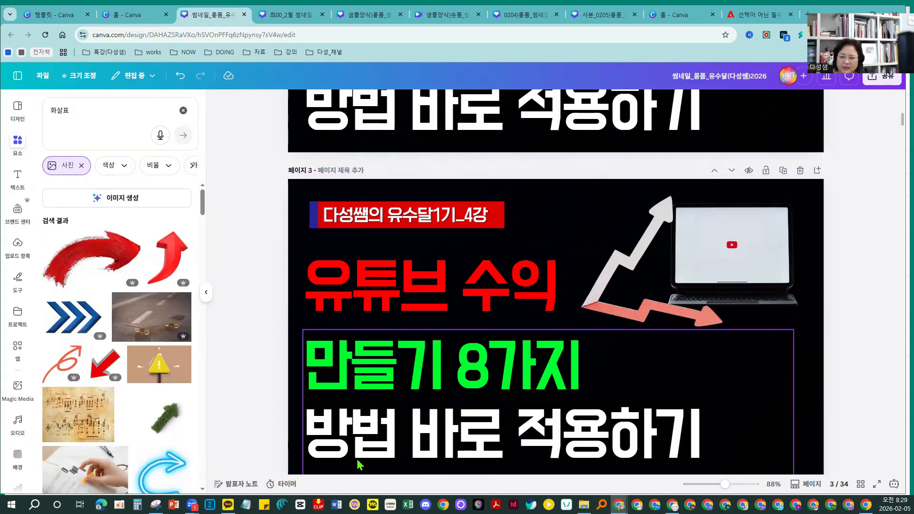
Show all pages in the overview and set the design's download format to JPG.
left_click(860, 485)
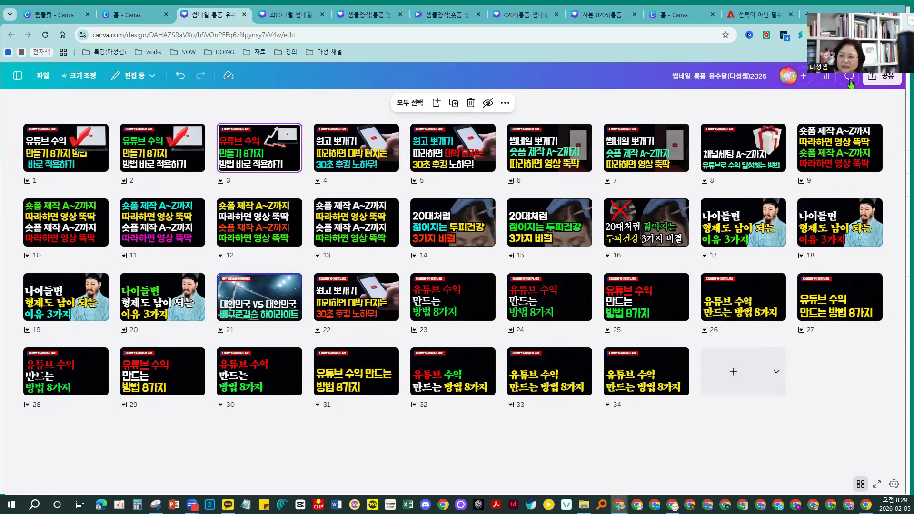
left_click(871, 79)
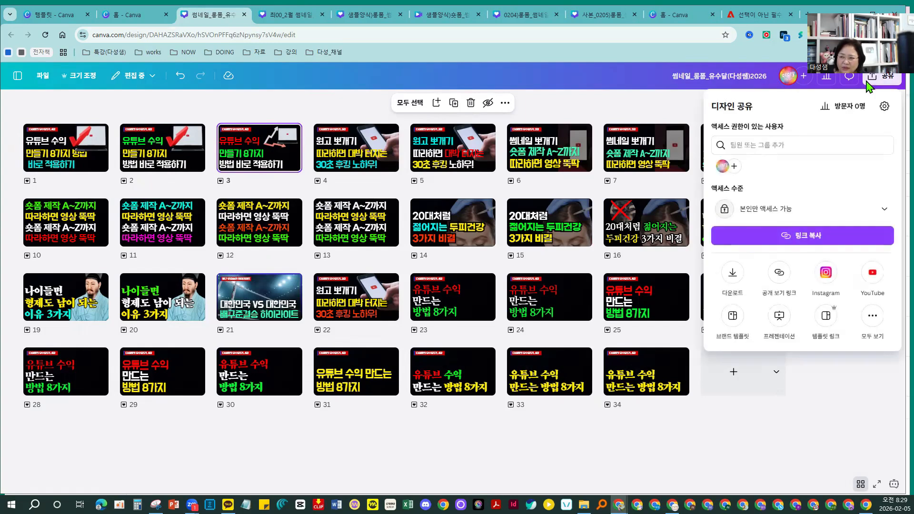
left_click(732, 276)
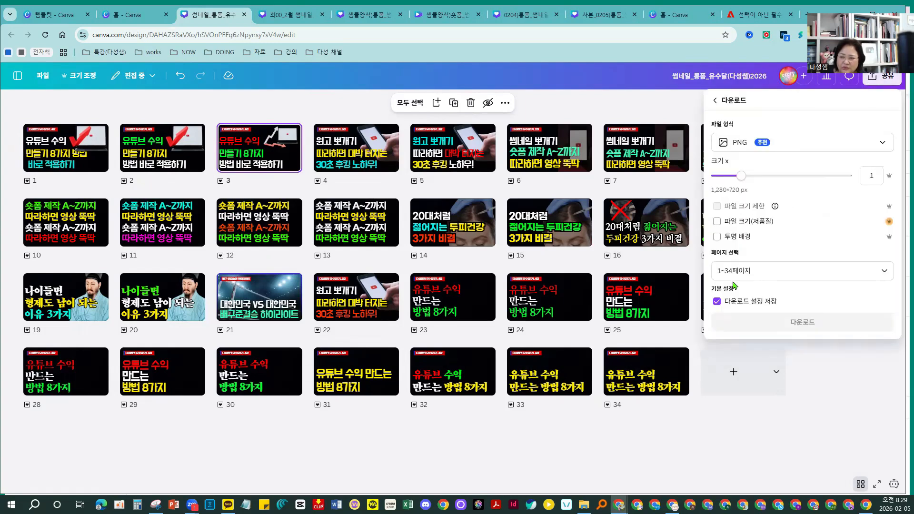
left_click(742, 148)
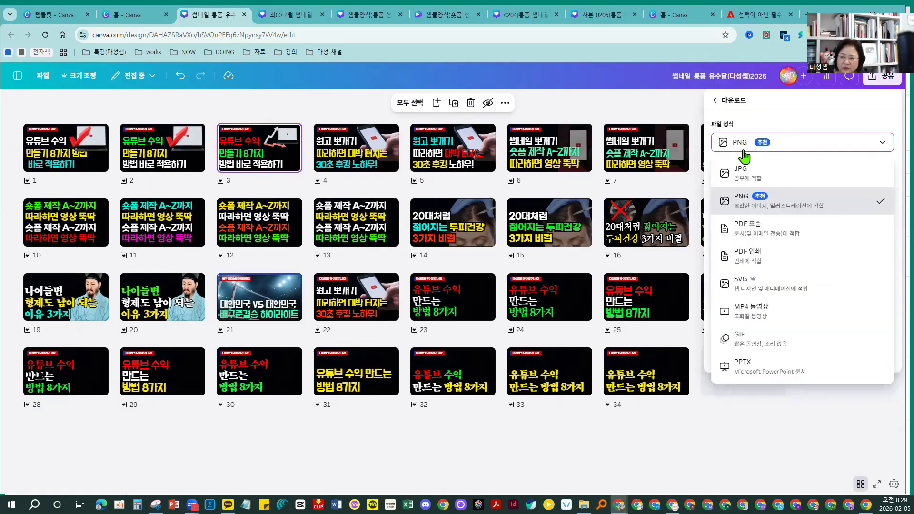
left_click(748, 179)
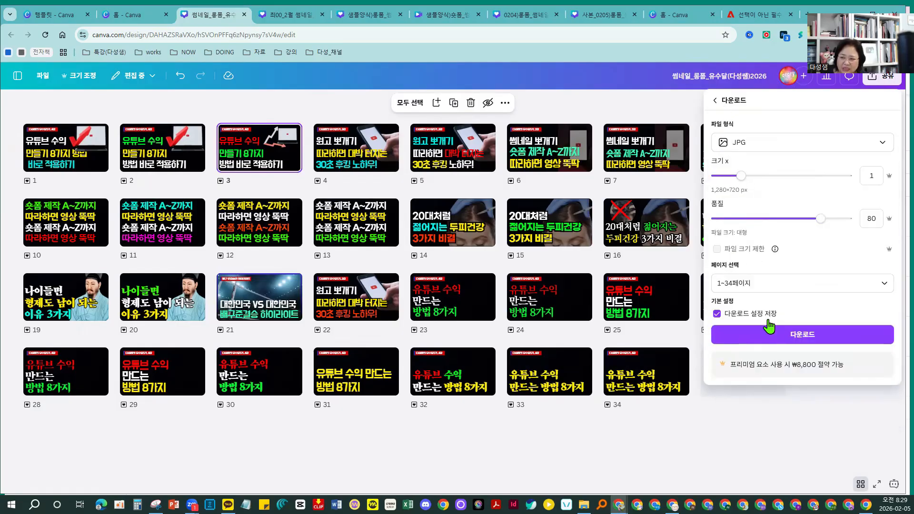
Limit the download to pages 1, 2 and 3 only and download them.
left_click(743, 285)
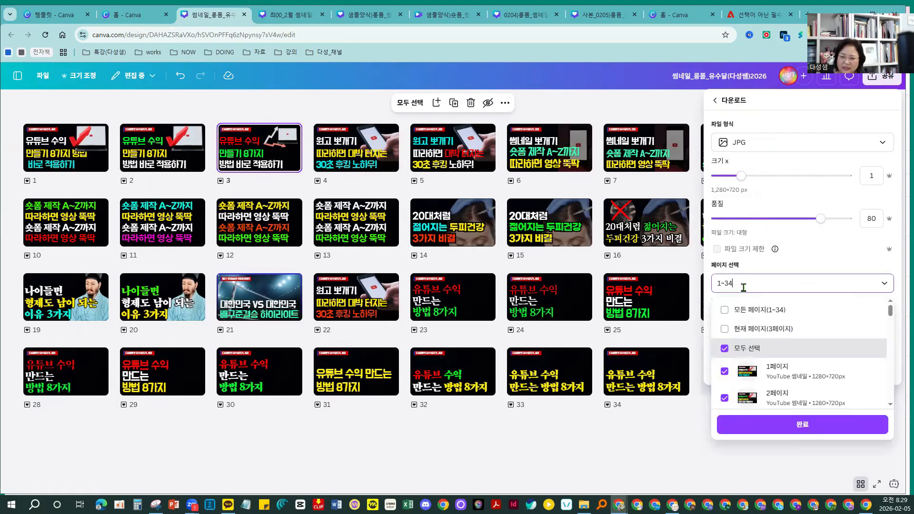
left_click(724, 310)
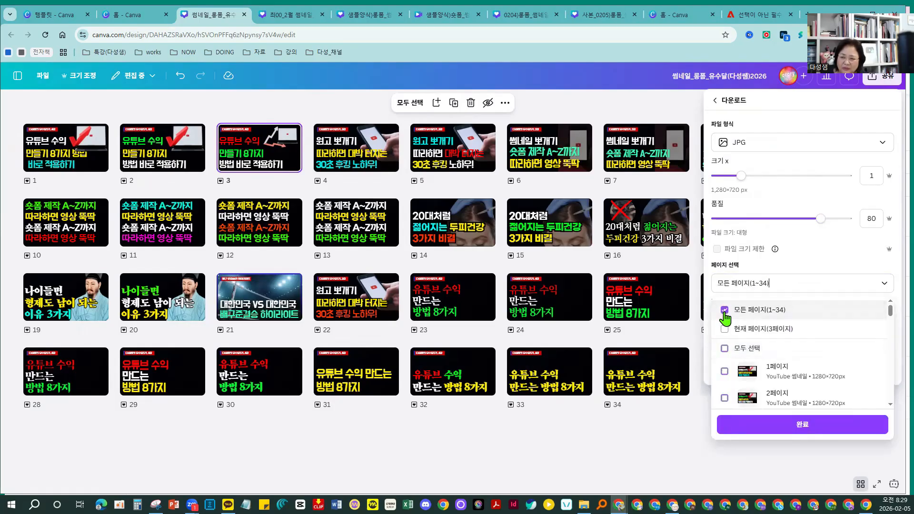
left_click(725, 369)
left_click(725, 395)
scroll(786, 334, "down", 2)
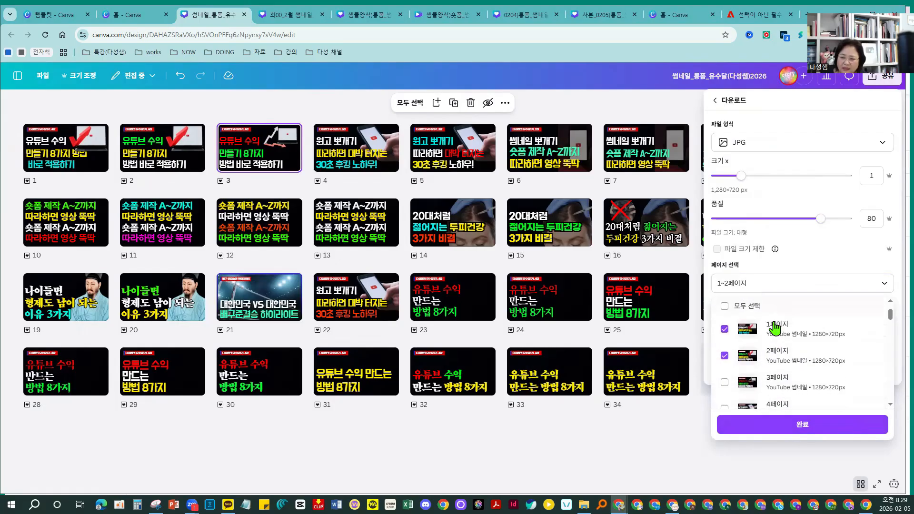
left_click(724, 369)
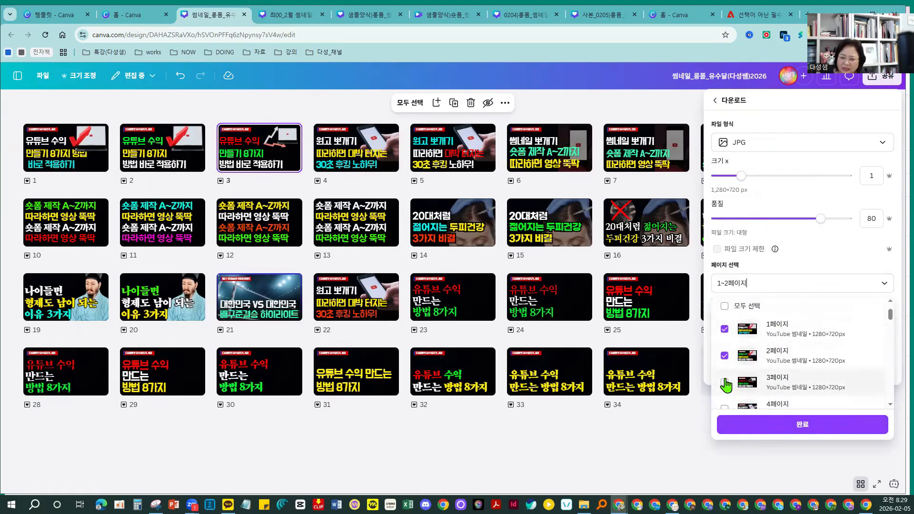
left_click(807, 430)
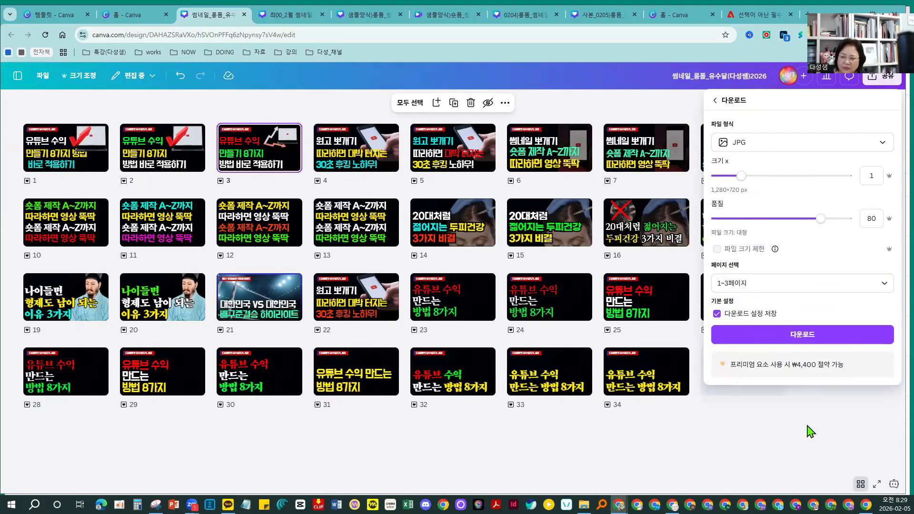
left_click(803, 336)
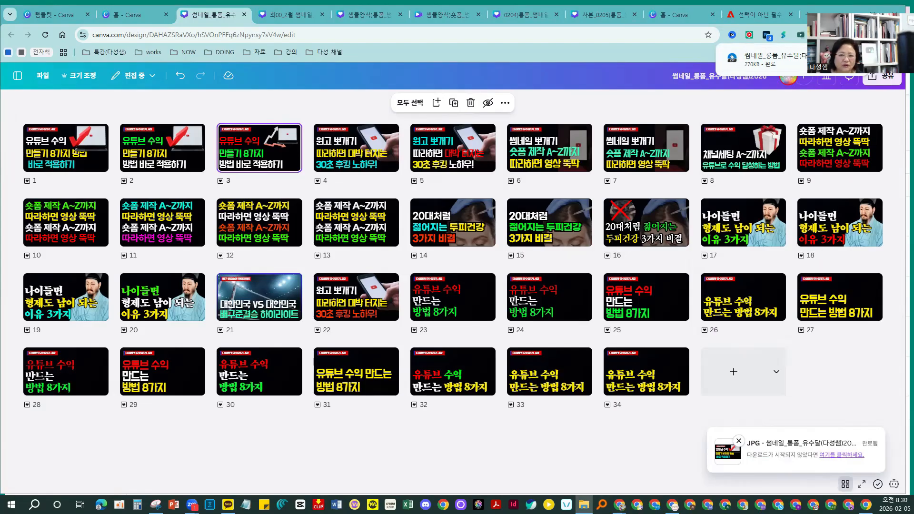
Switch to File Explorer's 다운로드 folder, extract the newly downloaded thumbnail archive into its own folder and open that folder.
left_click(584, 504)
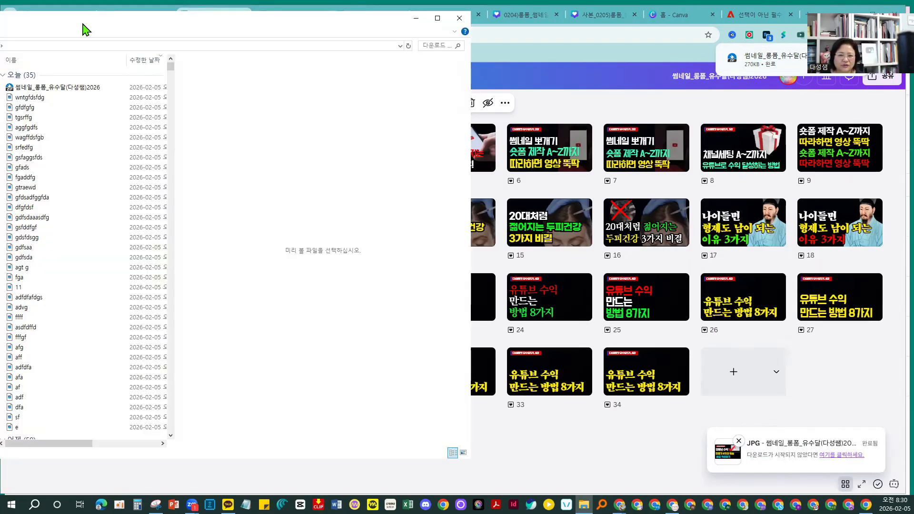
left_click(25, 87)
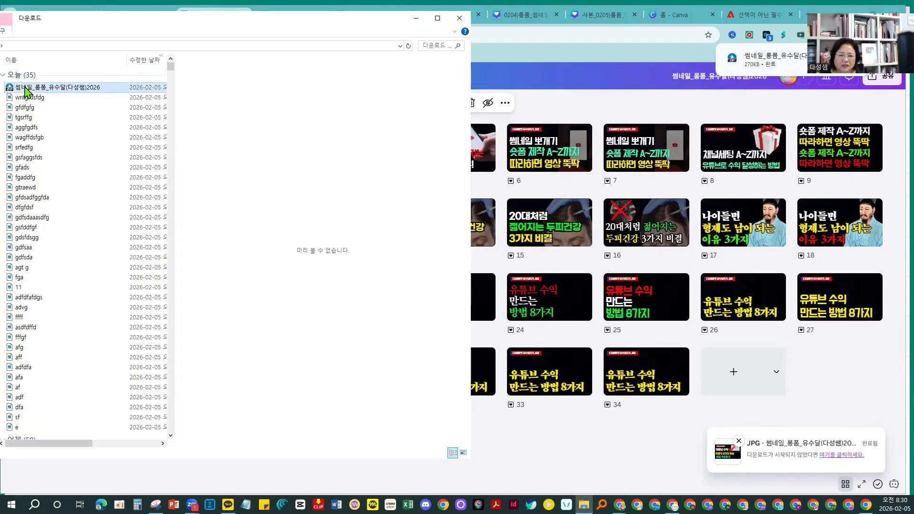
right_click(25, 87)
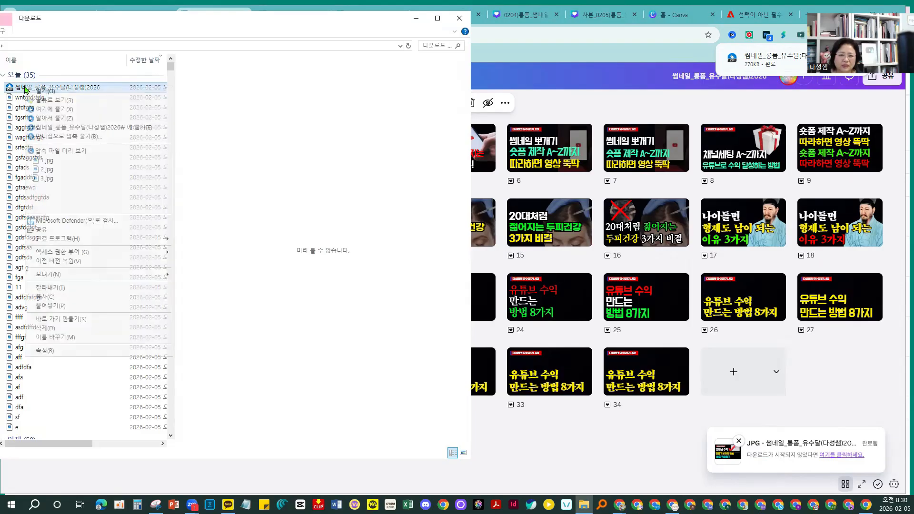
left_click(42, 109)
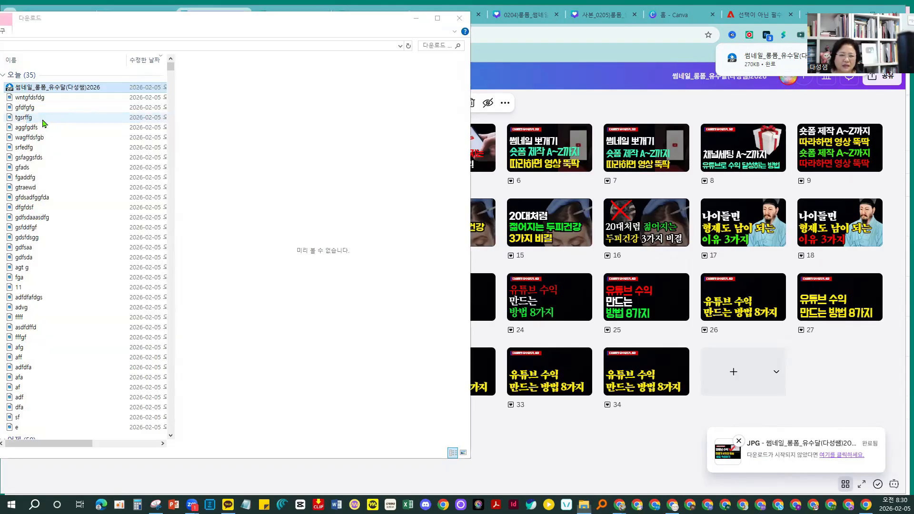
left_click(559, 345)
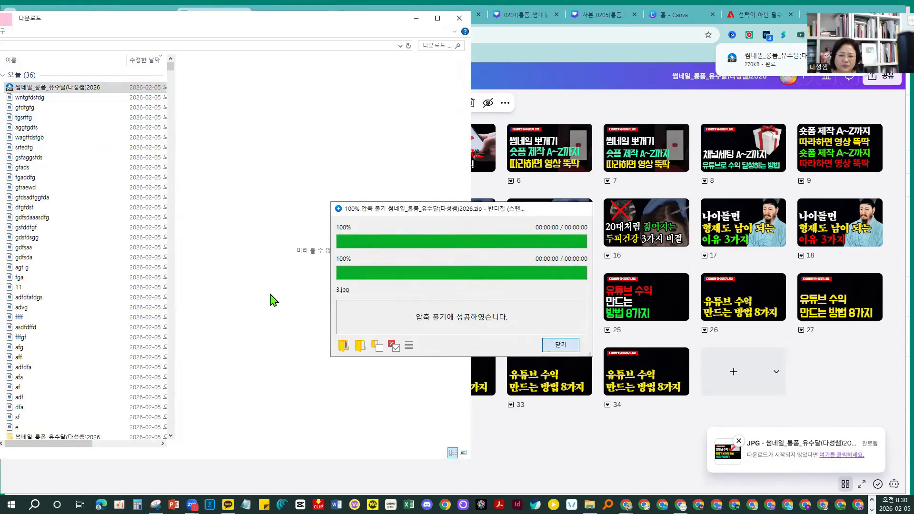
double_click(74, 438)
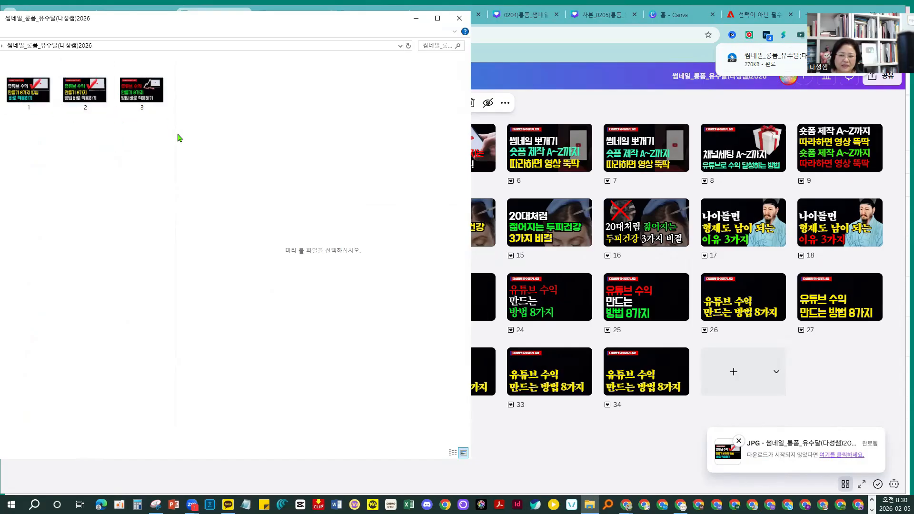
Preview the extracted thumbnail images 1, 2 and 3 one after another.
left_click(37, 100)
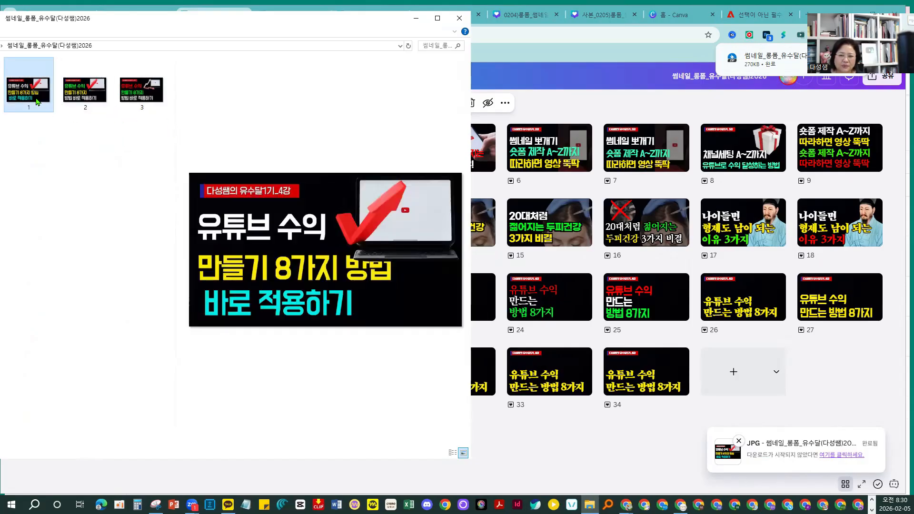
left_click(86, 96)
left_click(142, 103)
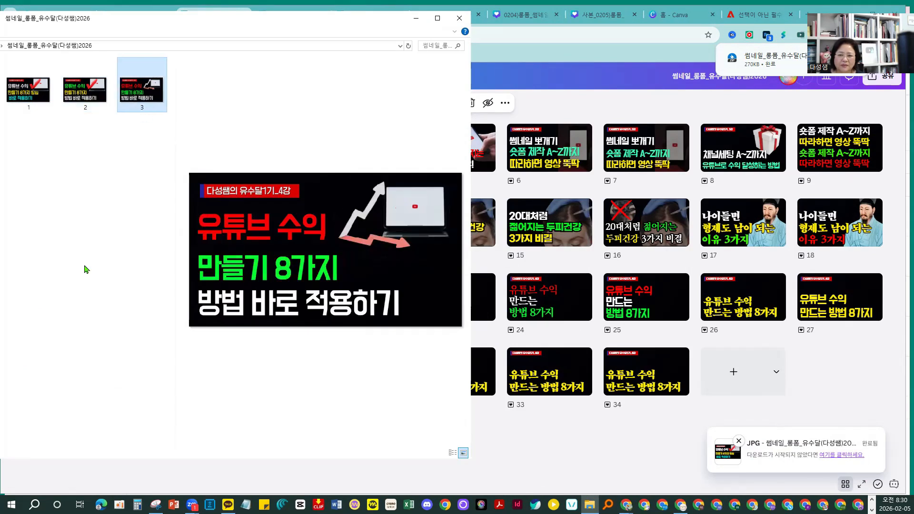
left_click(96, 203)
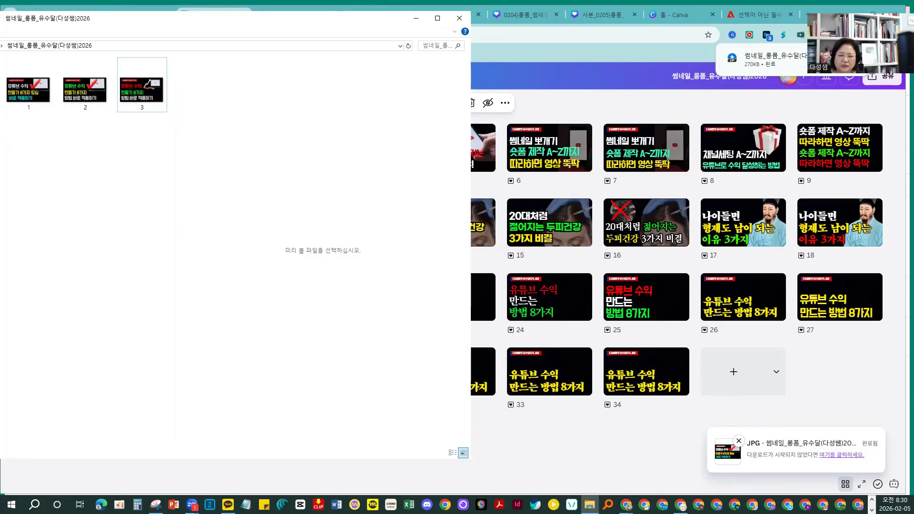
Display the images in the extracted folder as extra large icons.
right_click(69, 169)
mouse_move(90, 182)
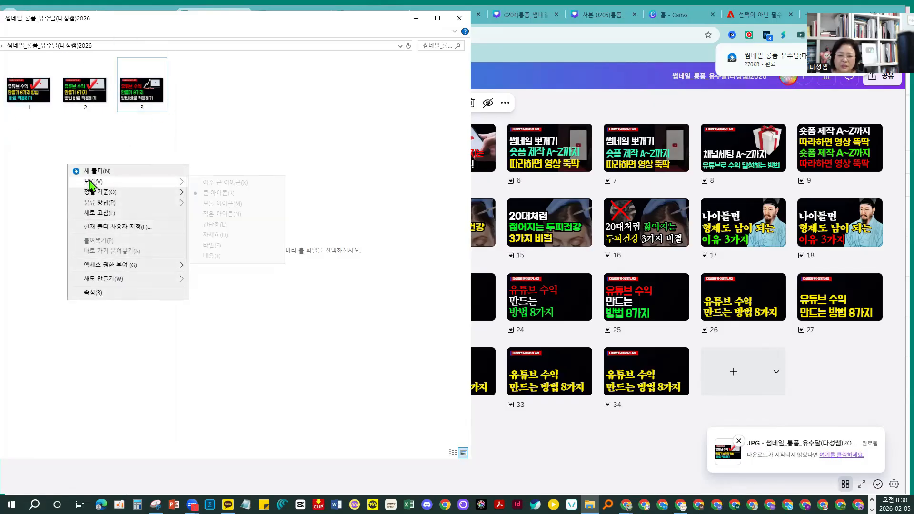
left_click(224, 183)
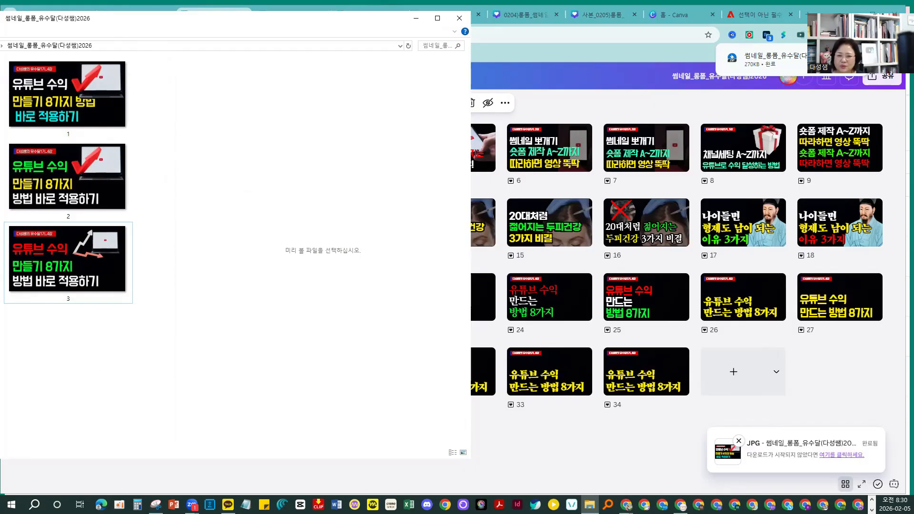
Switch the folder's thumbnail display to large icons and back to extra large icons.
right_click(103, 355)
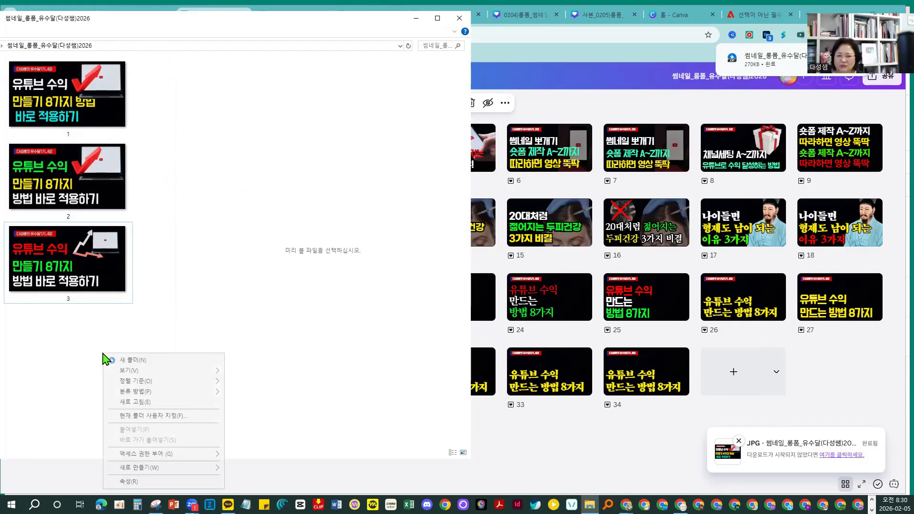
mouse_move(137, 372)
left_click(247, 392)
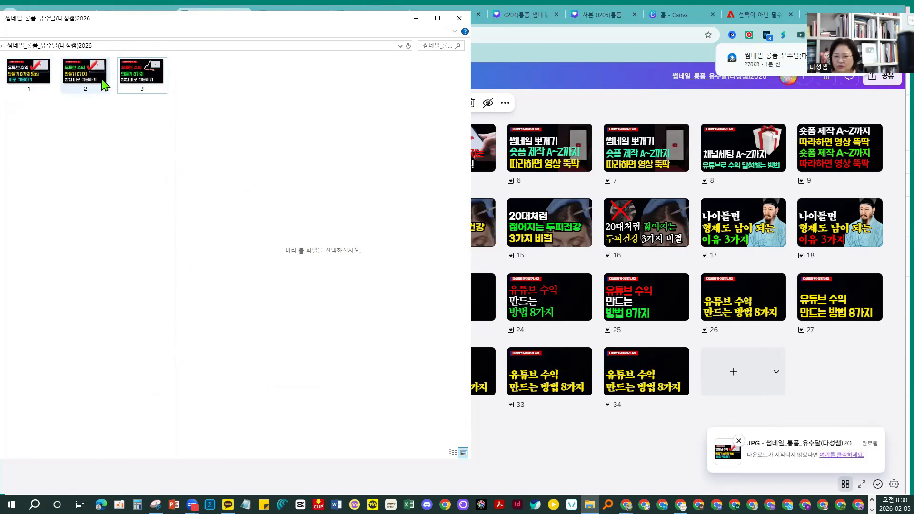
right_click(63, 183)
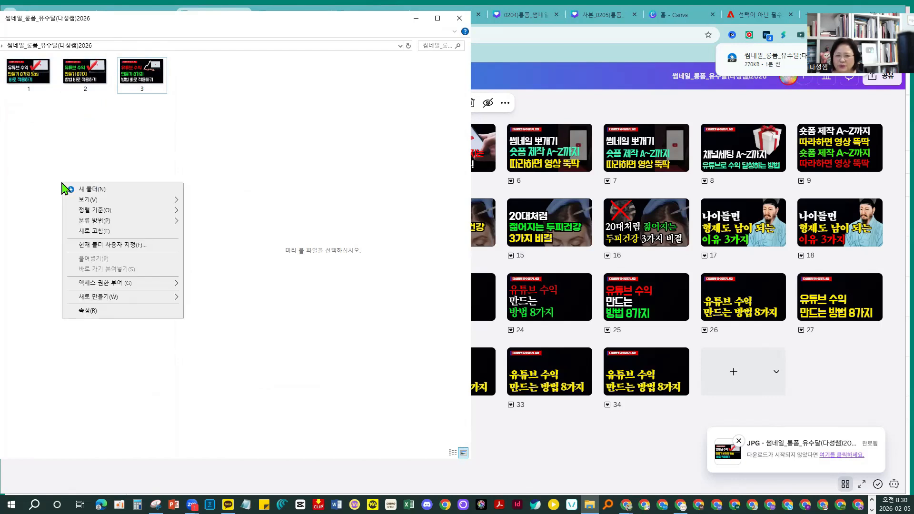
mouse_move(86, 200)
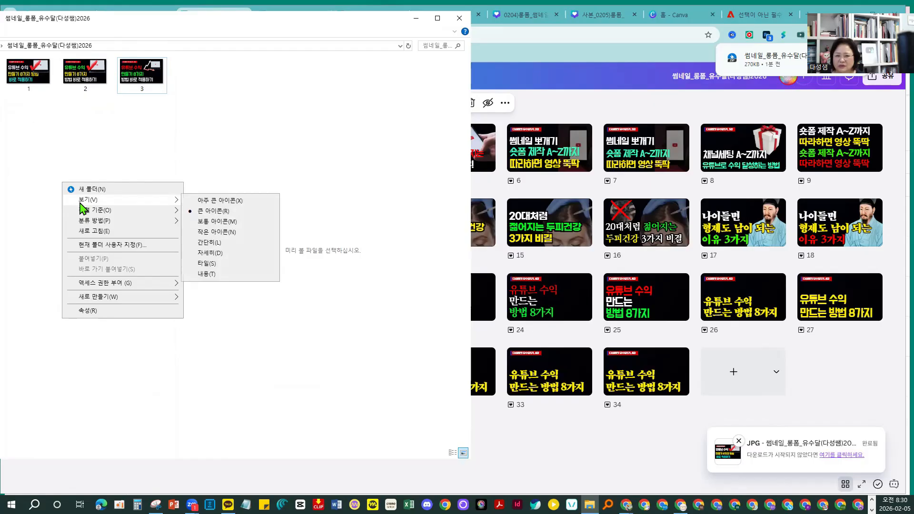
left_click(203, 200)
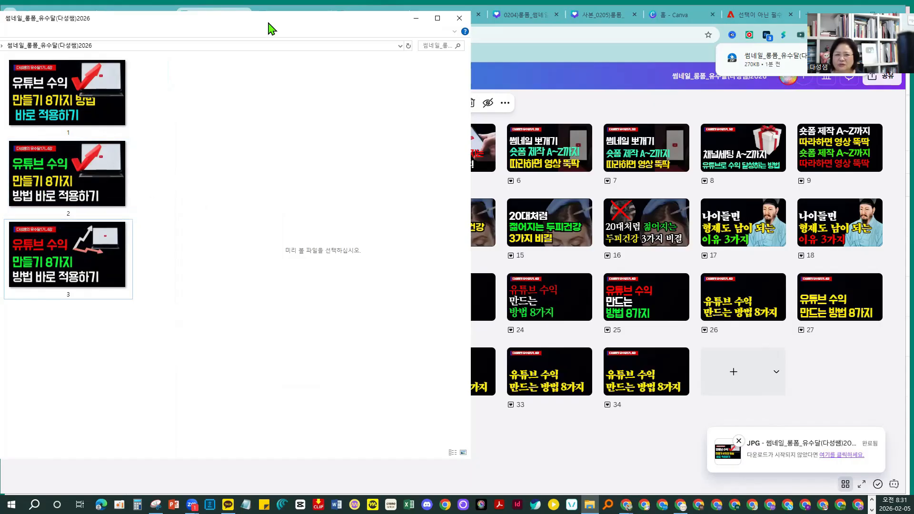
Move the File Explorer window out of the way and place Canva's page 2 ahead of page 1.
left_click_drag(268, 22, 0, 28)
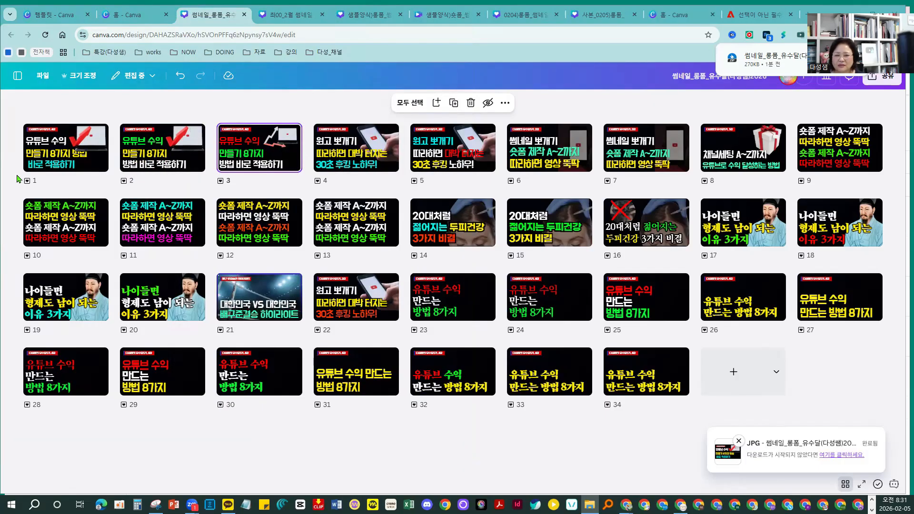
left_click_drag(164, 156, 38, 160)
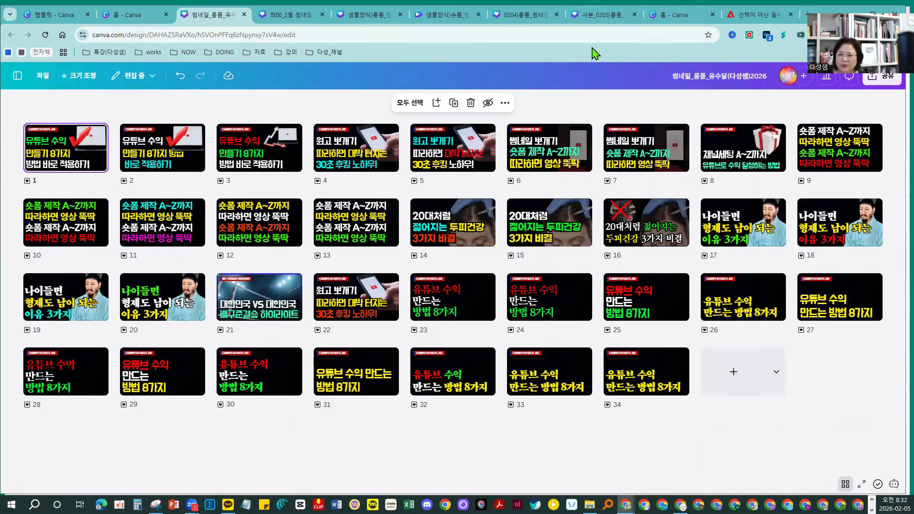
left_click(717, 11)
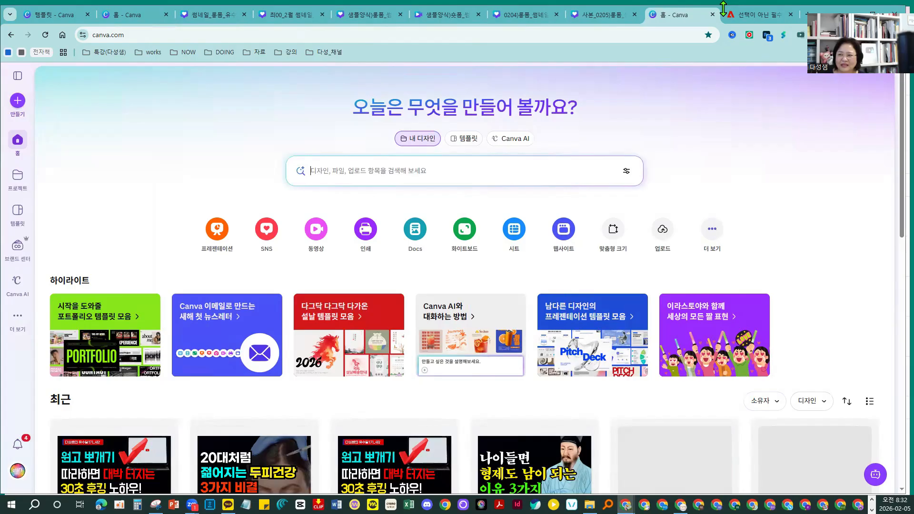
left_click_drag(723, 9, 725, 34)
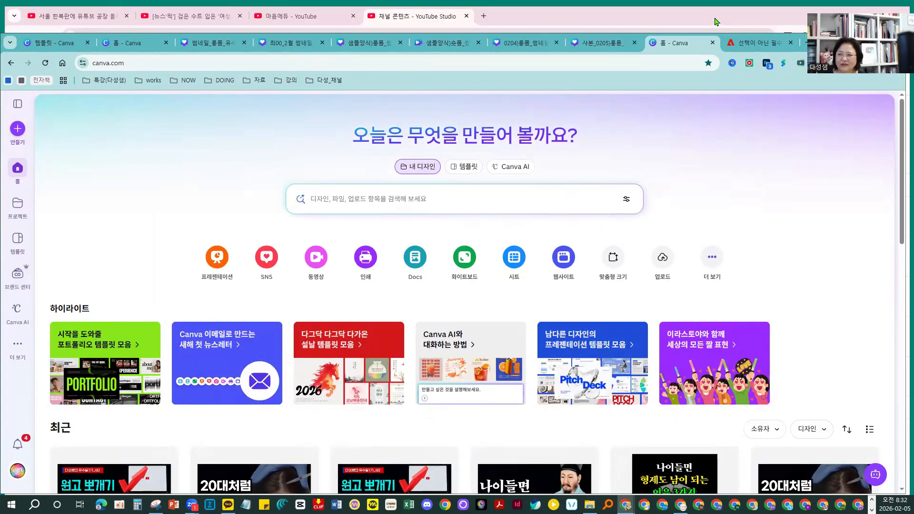
left_click(715, 22)
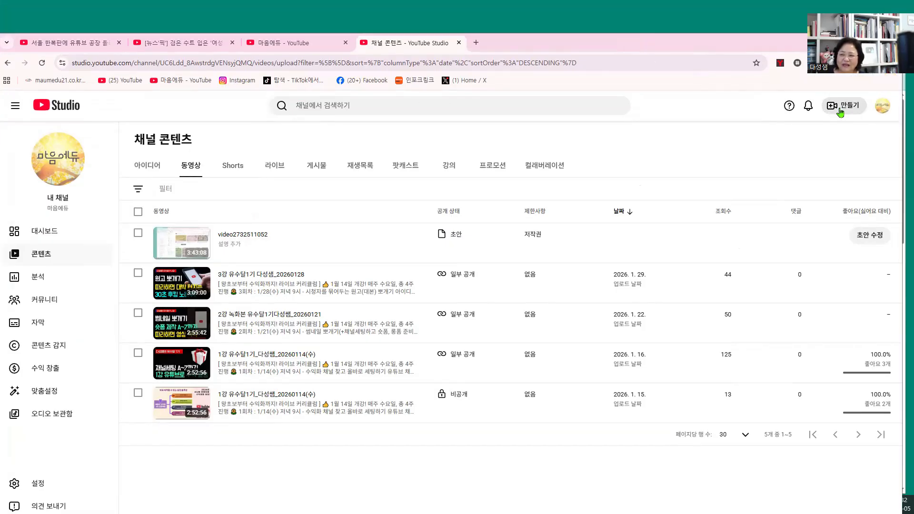
left_click(226, 237)
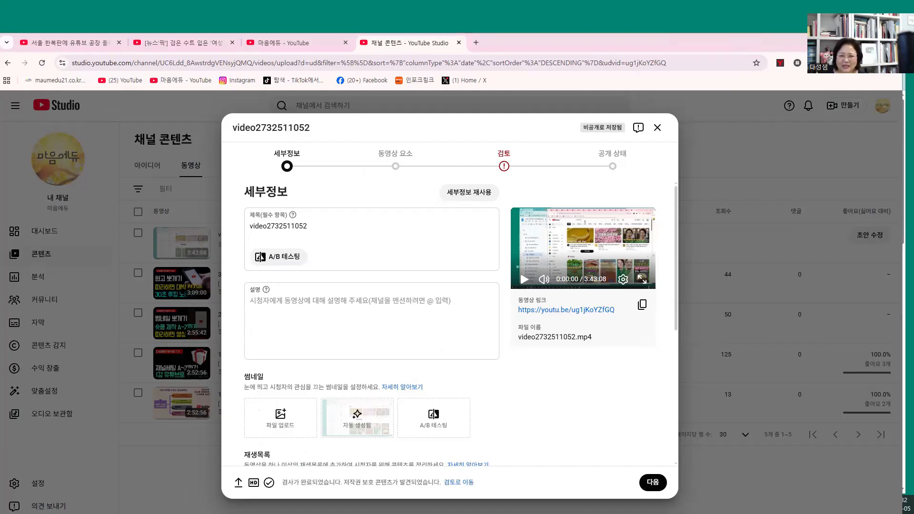
Arrange the thumbnail folder window and the YouTube Studio window side by side.
left_click_drag(0, 36, 189, 36)
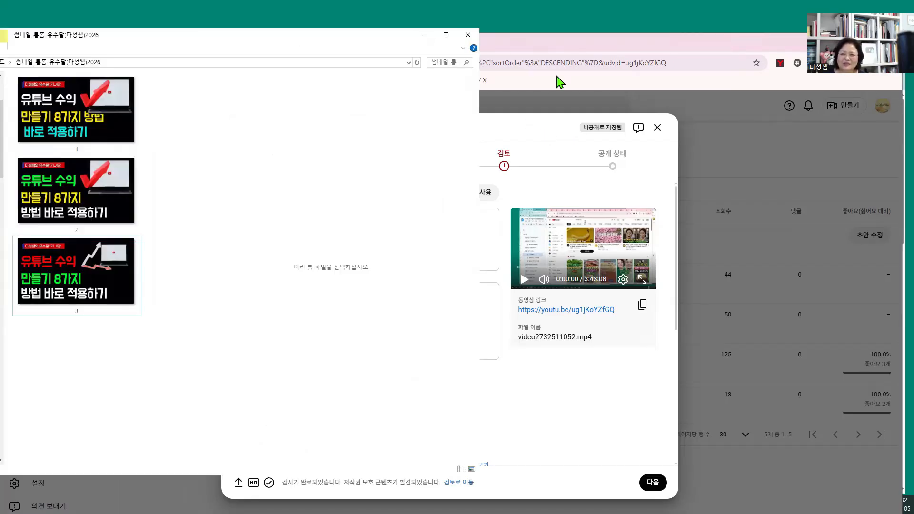
left_click(535, 46)
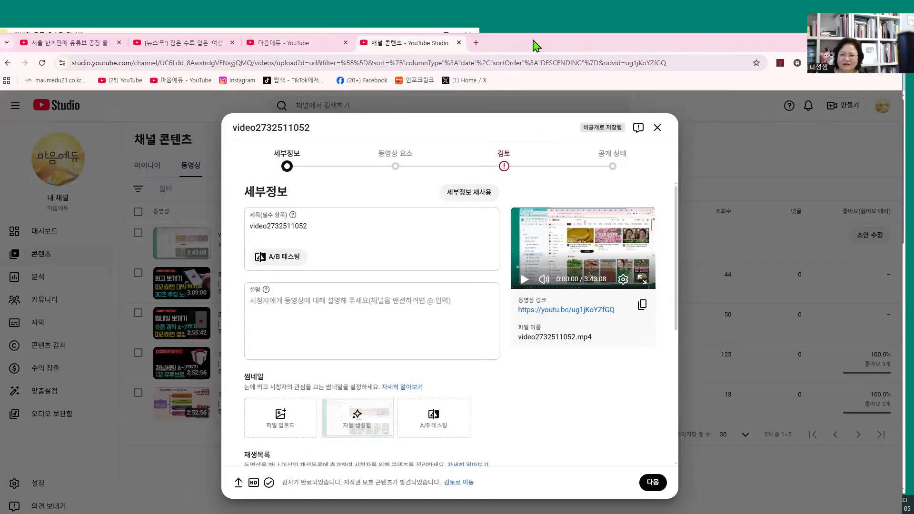
left_click_drag(535, 45, 699, 32)
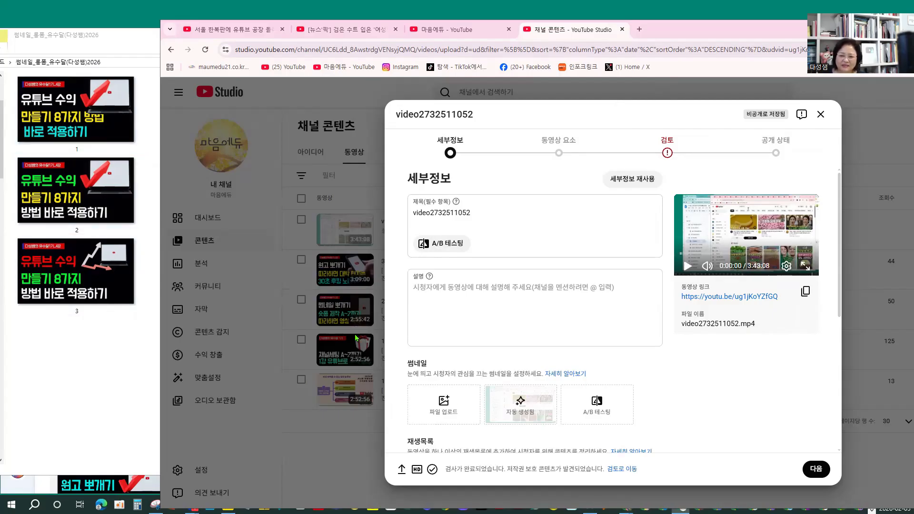
Upload image 2, with the green 유튜브 수익 headline, as the draft video's thumbnail.
mouse_move(472, 394)
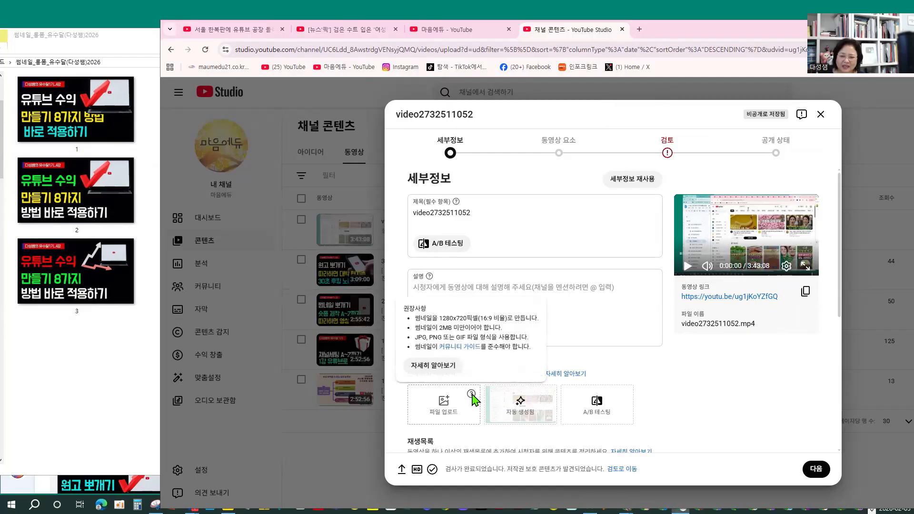
left_click(443, 405)
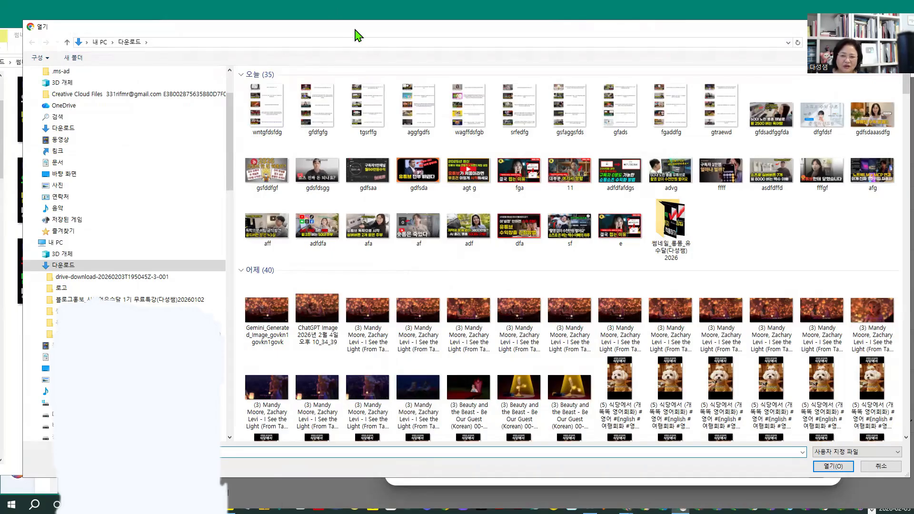
left_click_drag(358, 34, 0, 11)
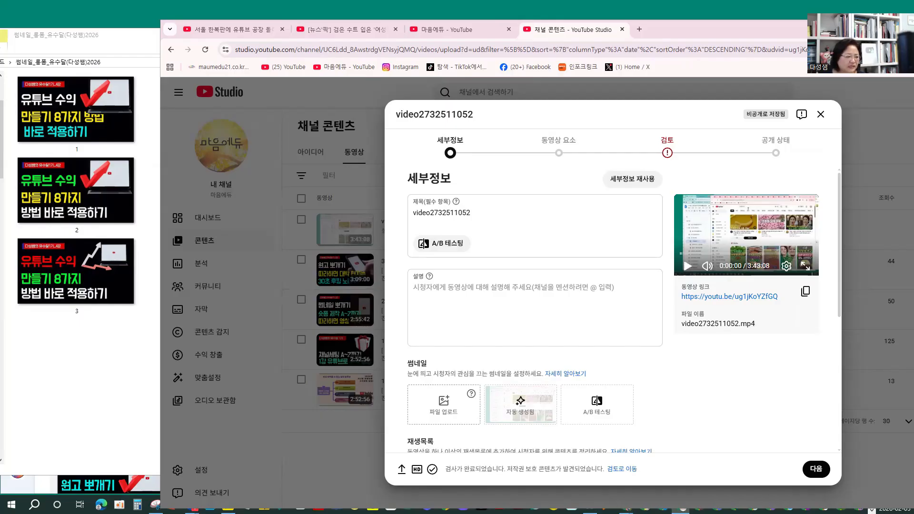
key("Return")
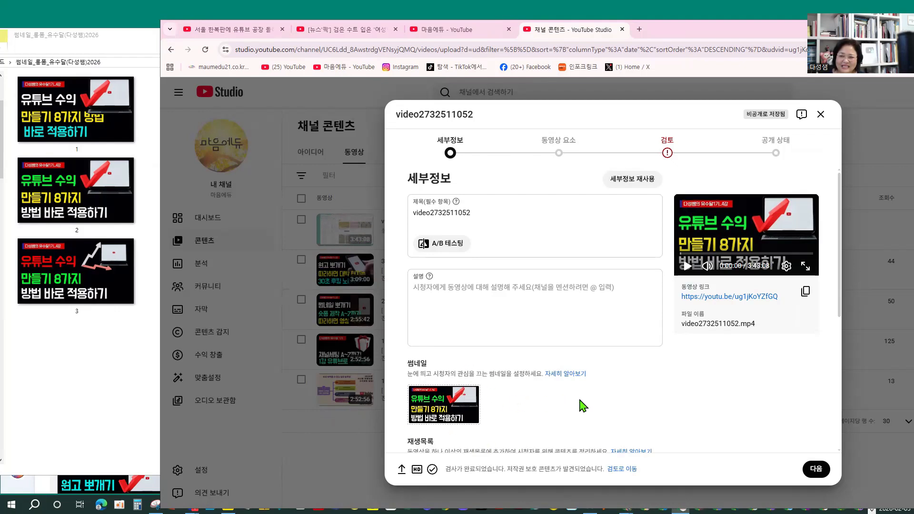
left_click(477, 210)
left_click_drag(493, 226, 404, 226)
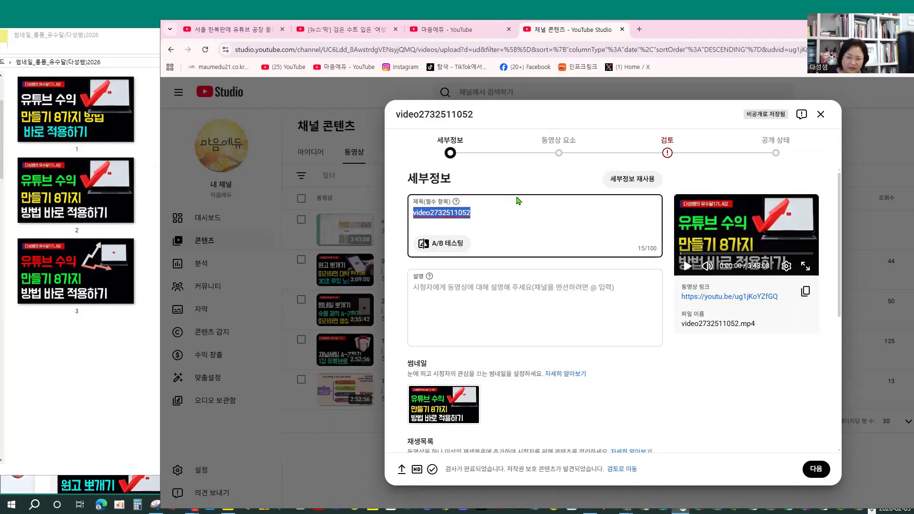
type("수익을 매")
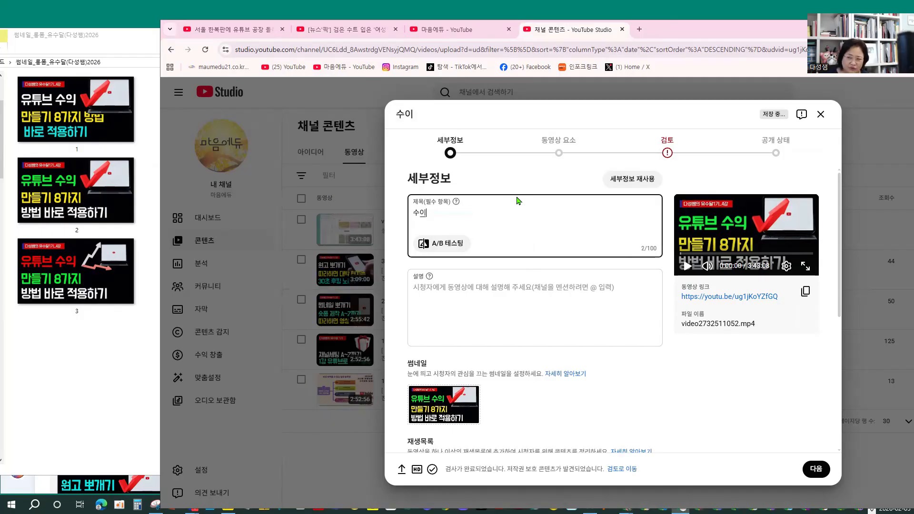
type("ㄴ든")
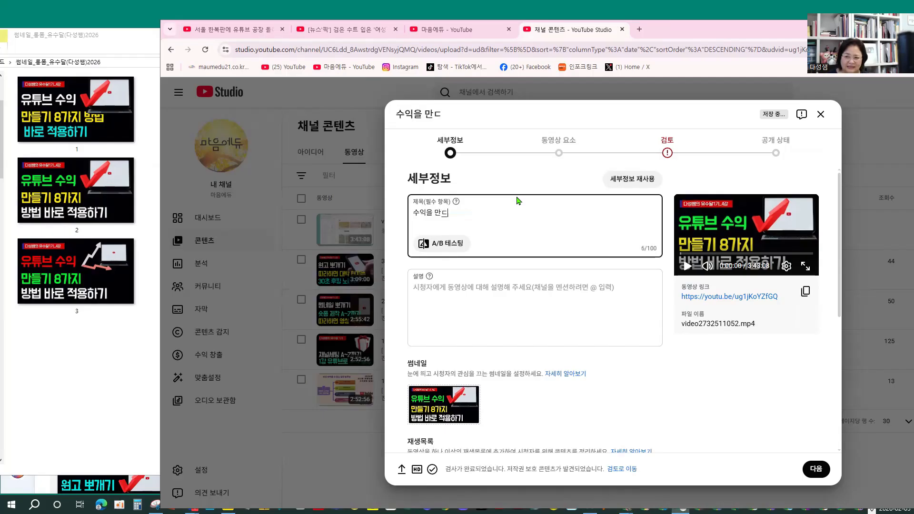
type("는")
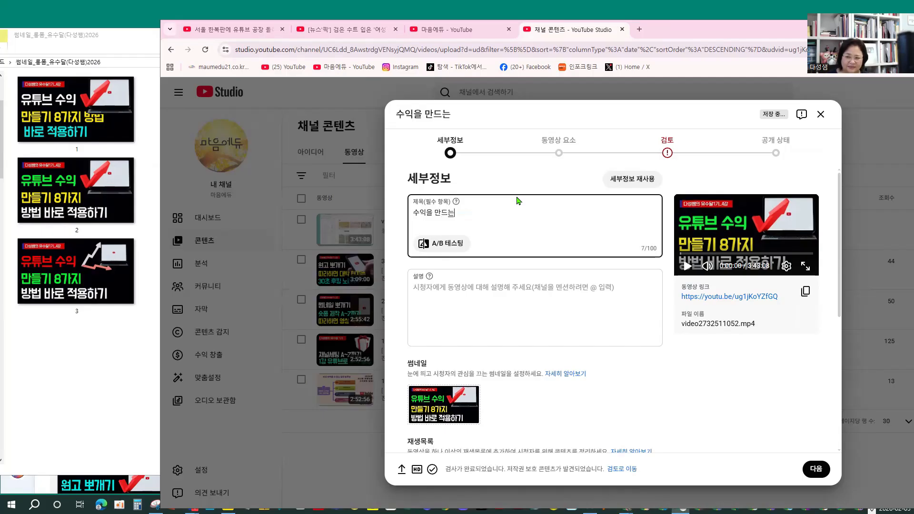
key("BackSpace")
key("BackSpace")
key("BackSpace")
key("BackSpace")
key("BackSpace")
key("BackSpace")
key("BackSpace")
key("BackSpace")
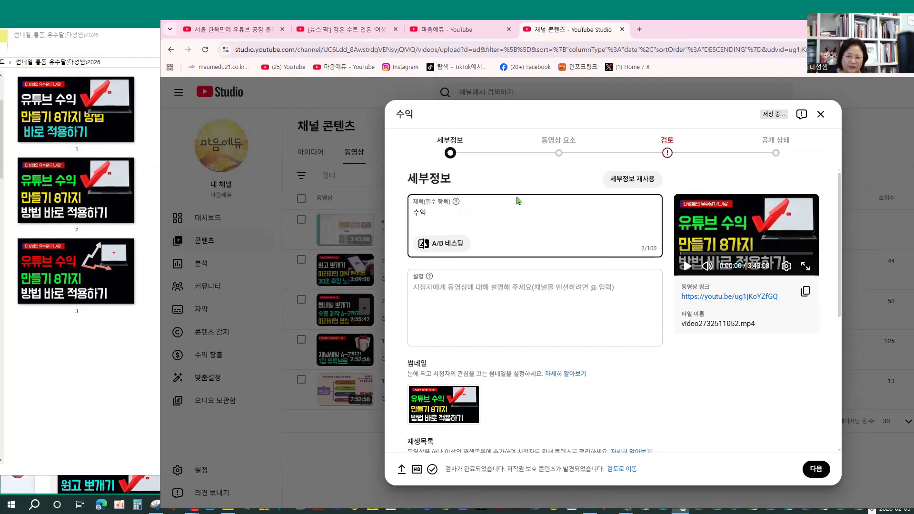
Enter 돈버는 유튜브 만드는 방법 8가지 as the draft video's title.
type("돈버는 이")
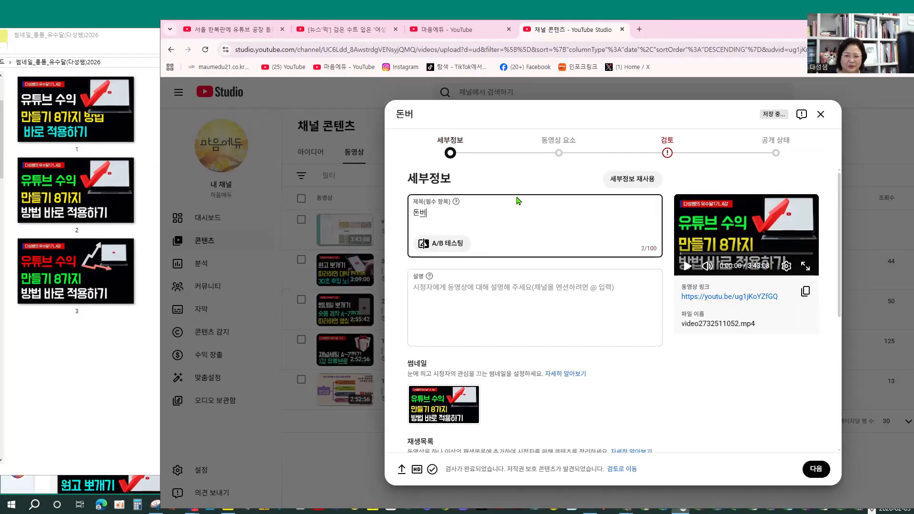
type("유튜브")
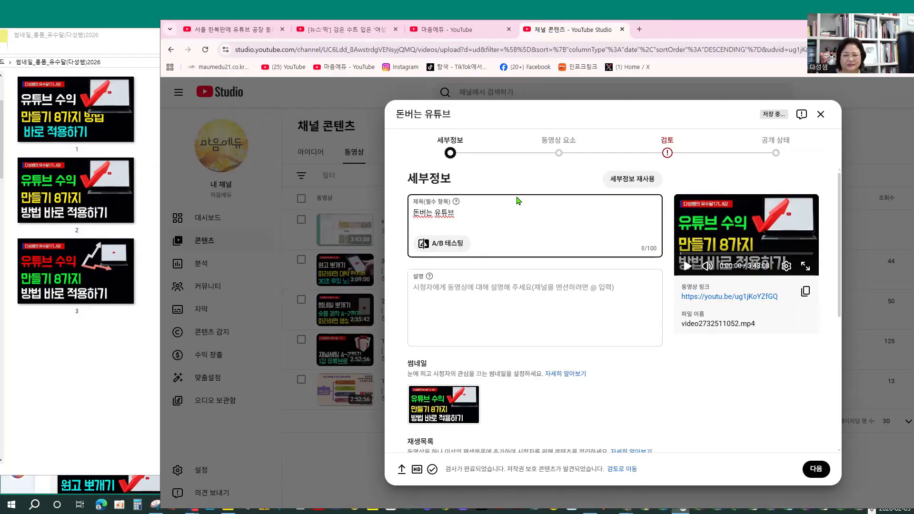
type(" 만드는 ")
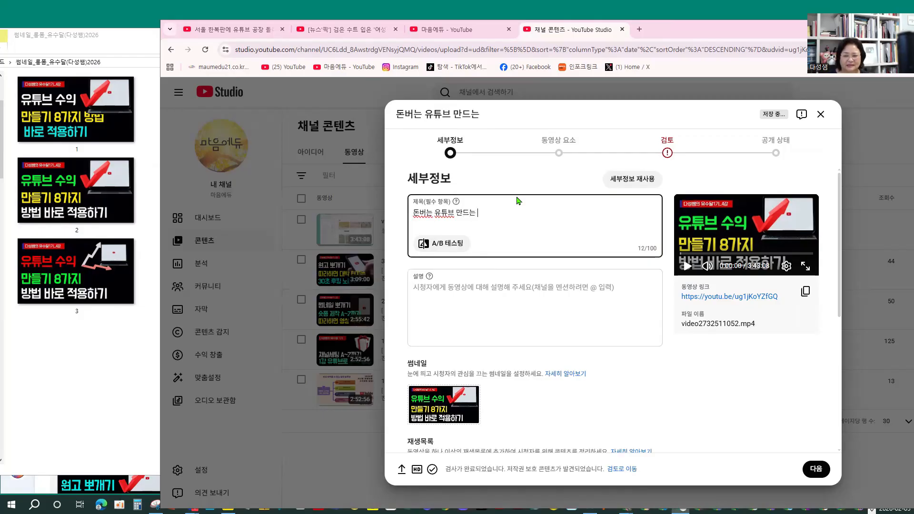
type("비방법 ")
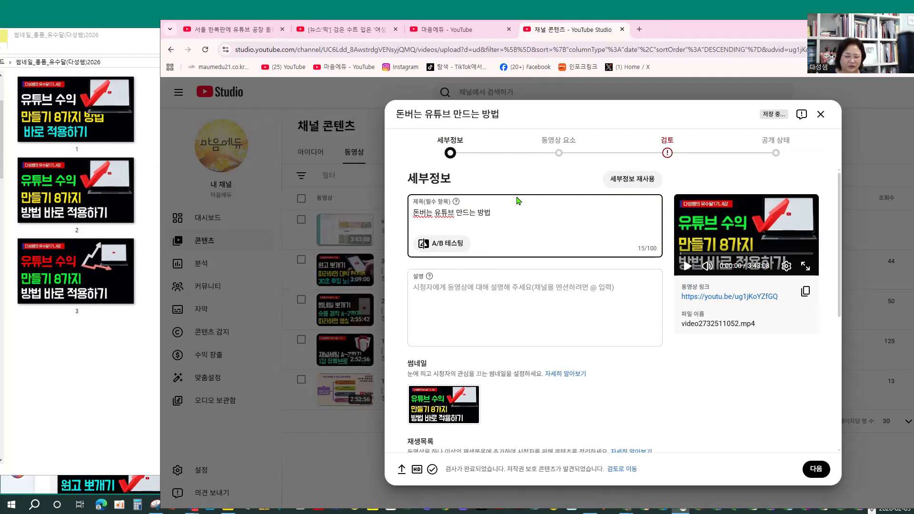
type("8가지")
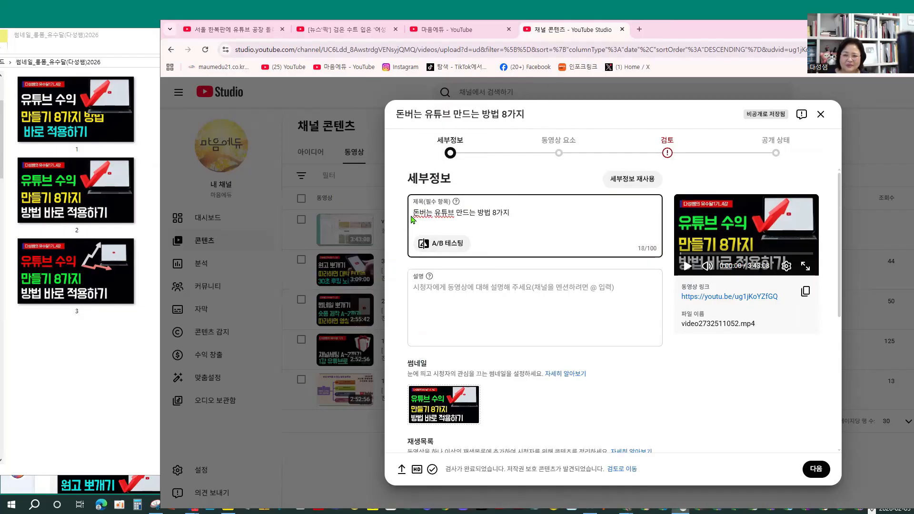
Replace the whole video title with 4강 유튜브 수익화 and place the cursor in the description.
triple_click(513, 214)
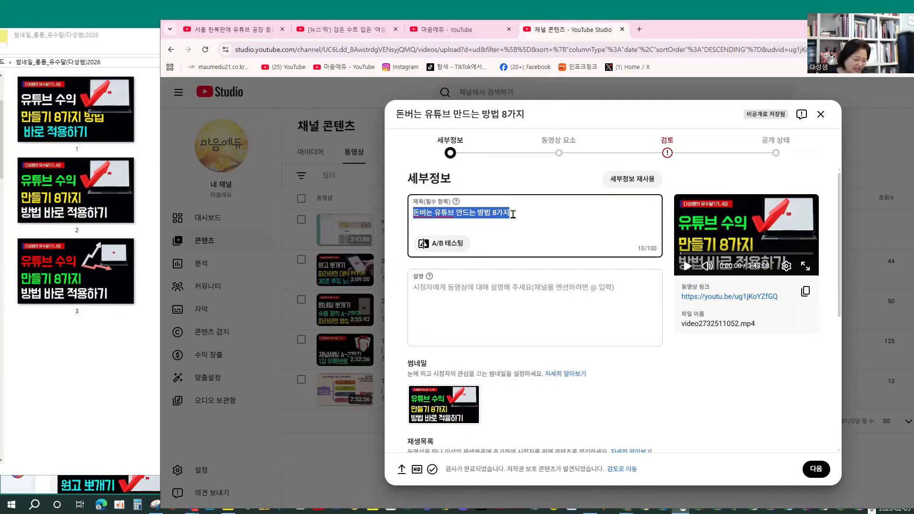
type("4강")
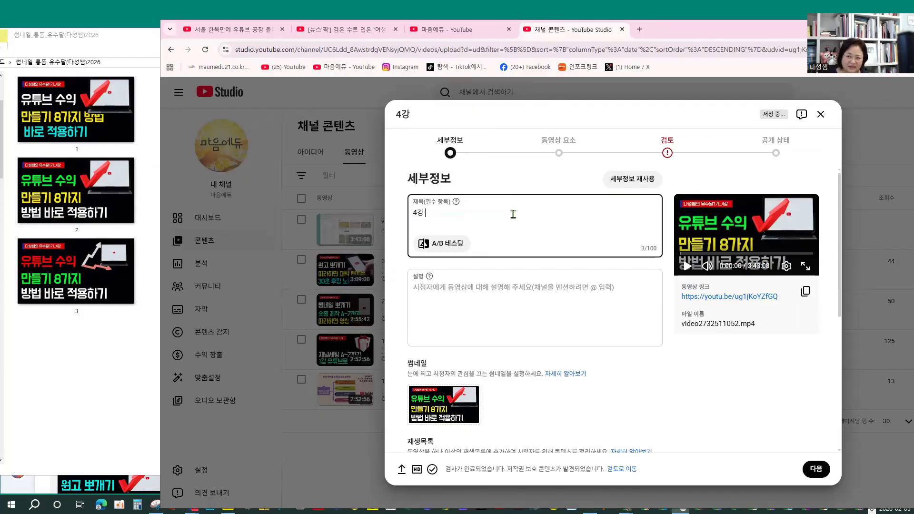
type(" 유튜브")
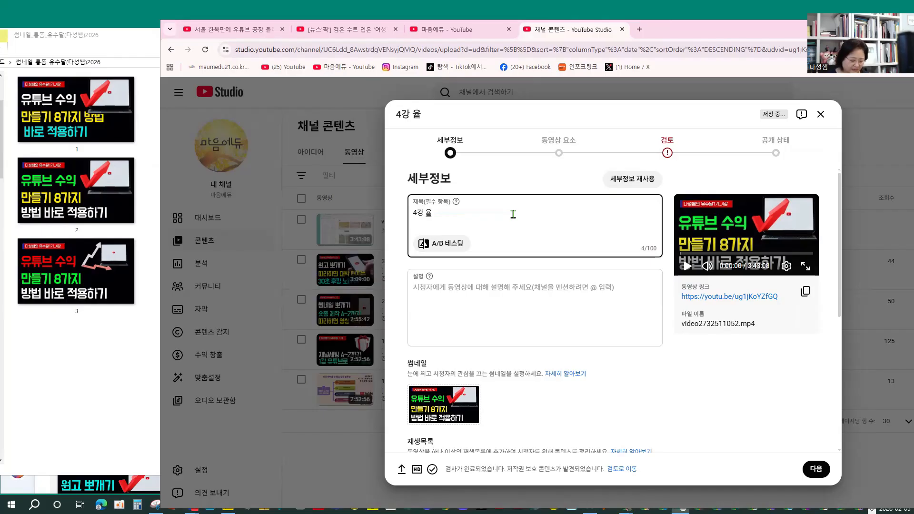
type(" 수익화")
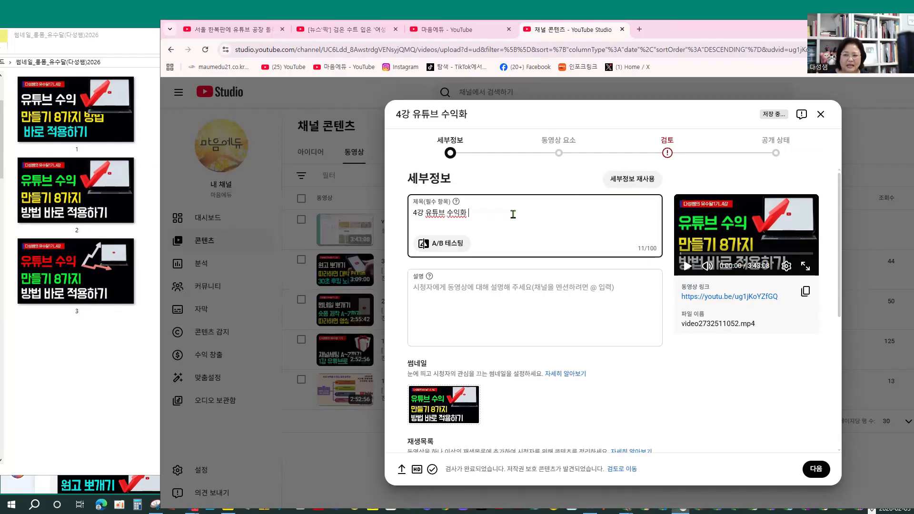
left_click(460, 289)
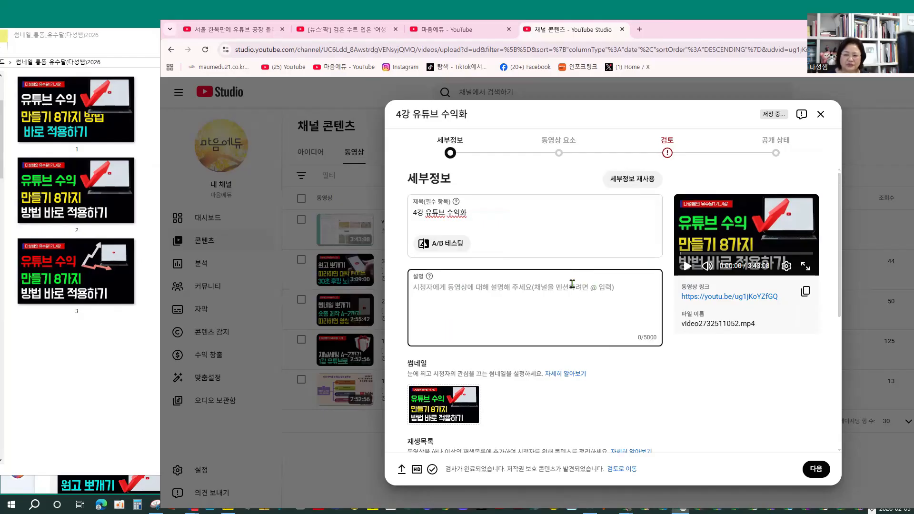